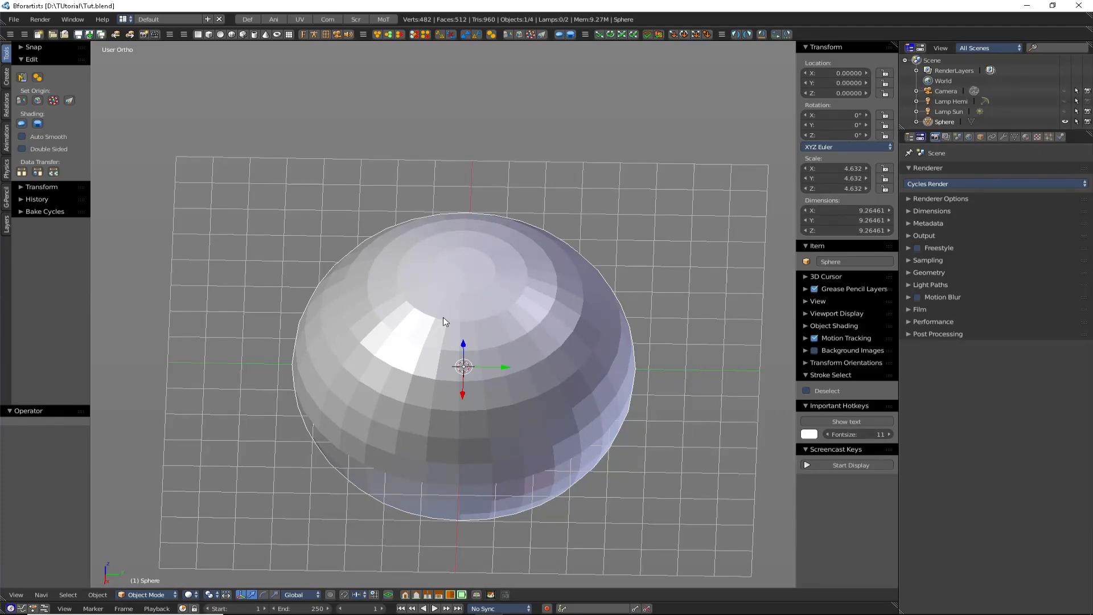
- Apply smooth shading to the sphere
{"action": "middle_click_drag", "start_coordinate": [450, 339], "coordinate": [476, 279]}
{"action": "scroll", "coordinate": [513, 303], "scroll_direction": "up", "scroll_amount": 2}
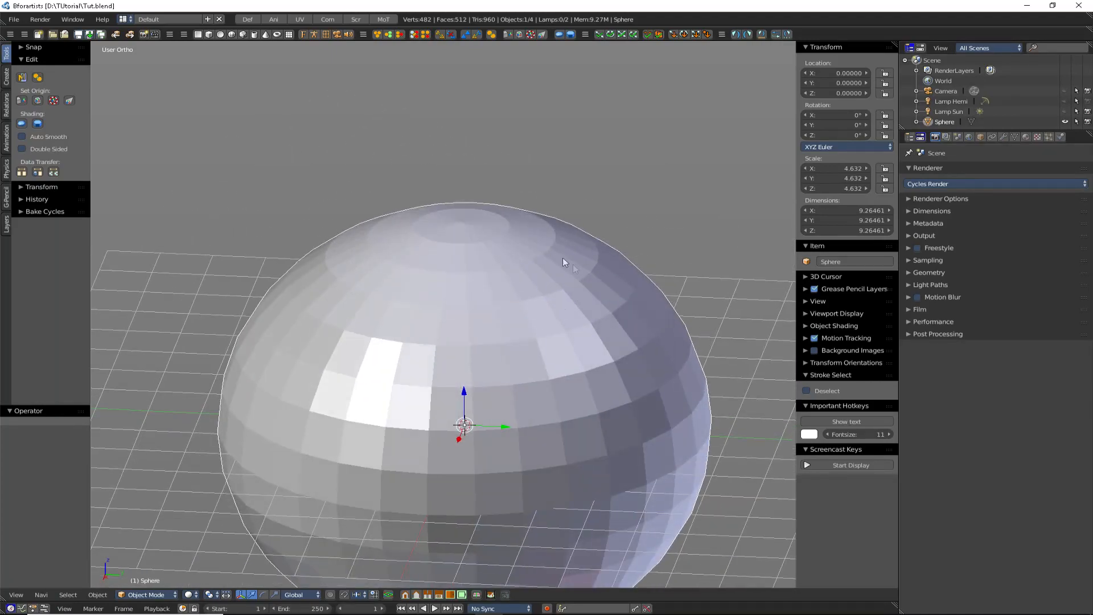
{"action": "middle_click_drag", "start_coordinate": [477, 305], "coordinate": [493, 345]}
{"action": "left_click", "coordinate": [22, 125]}
{"action": "scroll", "coordinate": [347, 329], "scroll_direction": "down", "scroll_amount": 2}
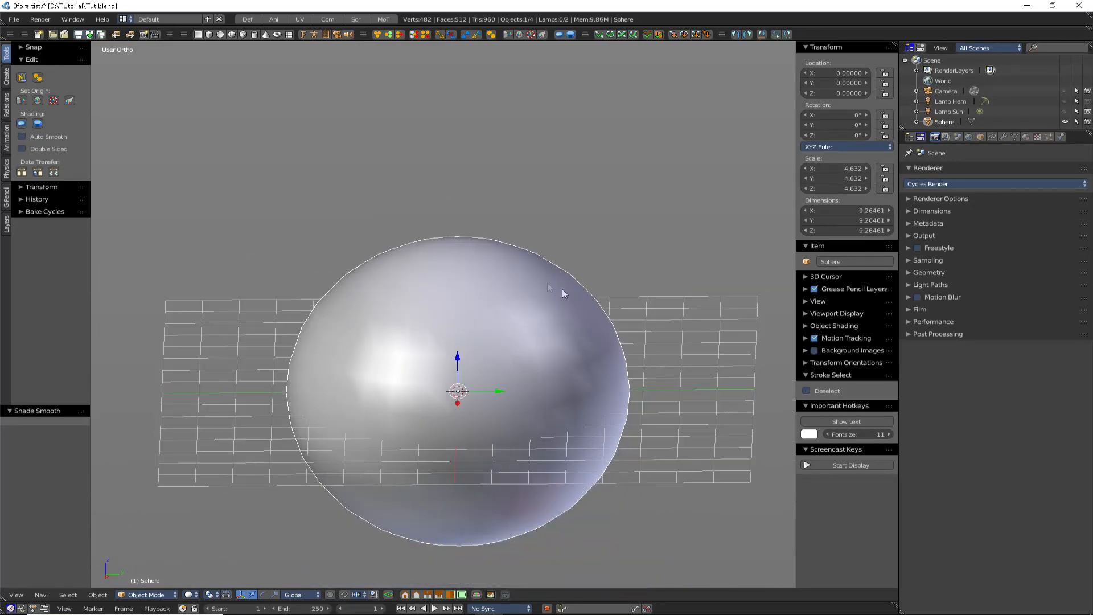
- Switch the sphere to flat shading
{"action": "middle_click_drag", "start_coordinate": [536, 317], "coordinate": [540, 275]}
{"action": "middle_click_drag", "start_coordinate": [565, 397], "coordinate": [563, 370]}
{"action": "scroll", "coordinate": [562, 369], "scroll_direction": "up", "scroll_amount": 2}
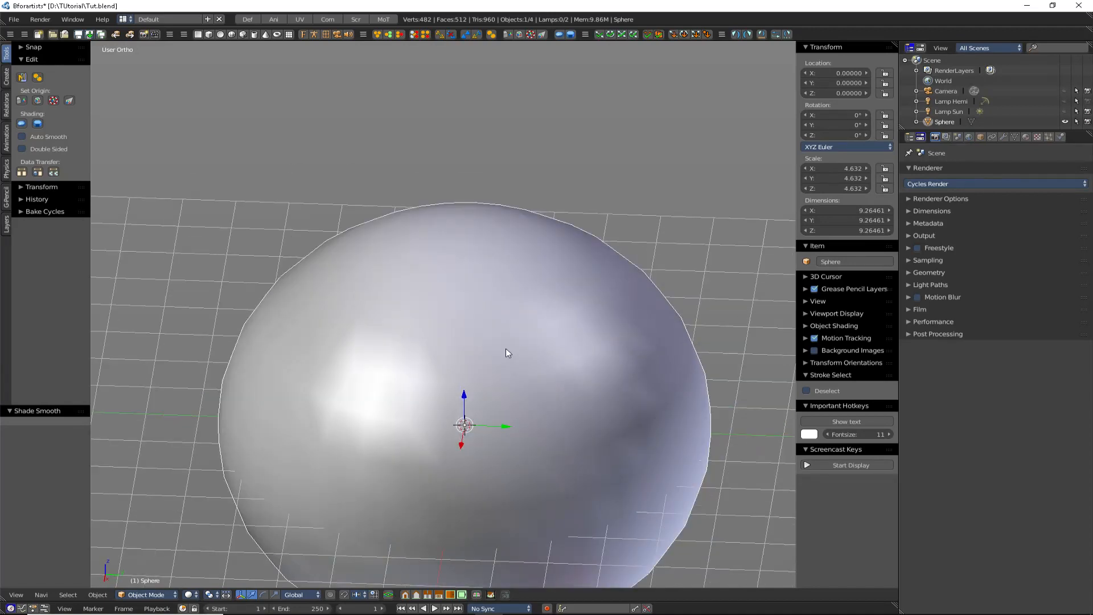
{"action": "scroll", "coordinate": [505, 349], "scroll_direction": "down", "scroll_amount": 1}
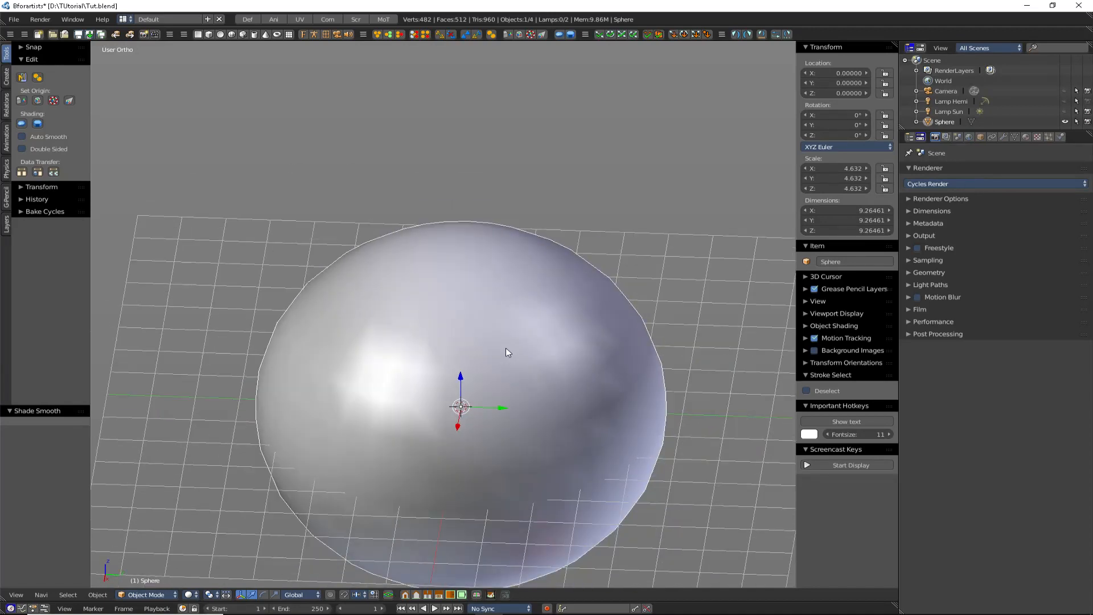
{"action": "left_click", "coordinate": [37, 124]}
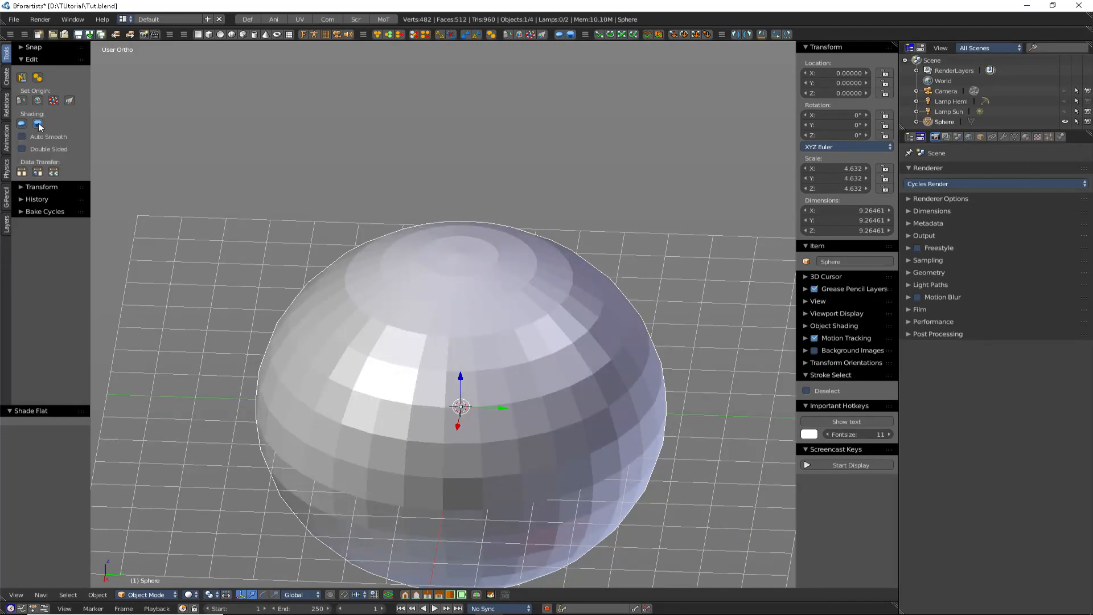
- Set the sphere back to smooth shading and save the file
{"action": "left_click", "coordinate": [21, 123]}
{"action": "middle_click_drag", "start_coordinate": [350, 251], "coordinate": [337, 241]}
{"action": "scroll", "coordinate": [337, 242], "scroll_direction": "down", "scroll_amount": 3}
{"action": "scroll", "coordinate": [337, 242], "scroll_direction": "up", "scroll_amount": 2}
{"action": "key", "text": "ctrl+s"}
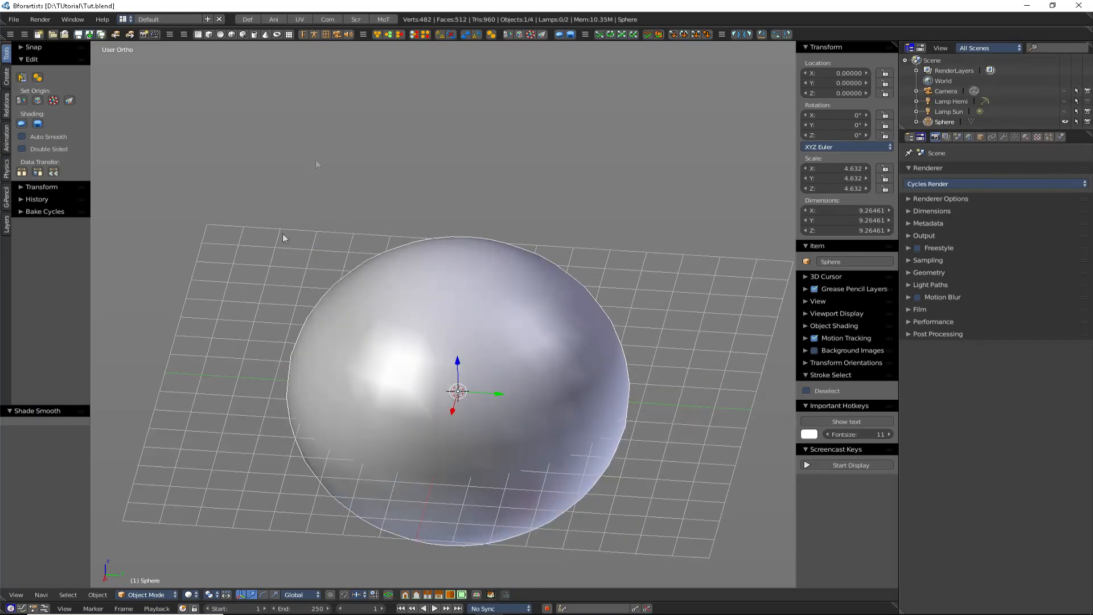
- Display the sphere in the 3D viewport with Texture shading
{"action": "left_click", "coordinate": [188, 595]}
{"action": "left_click", "coordinate": [206, 548]}
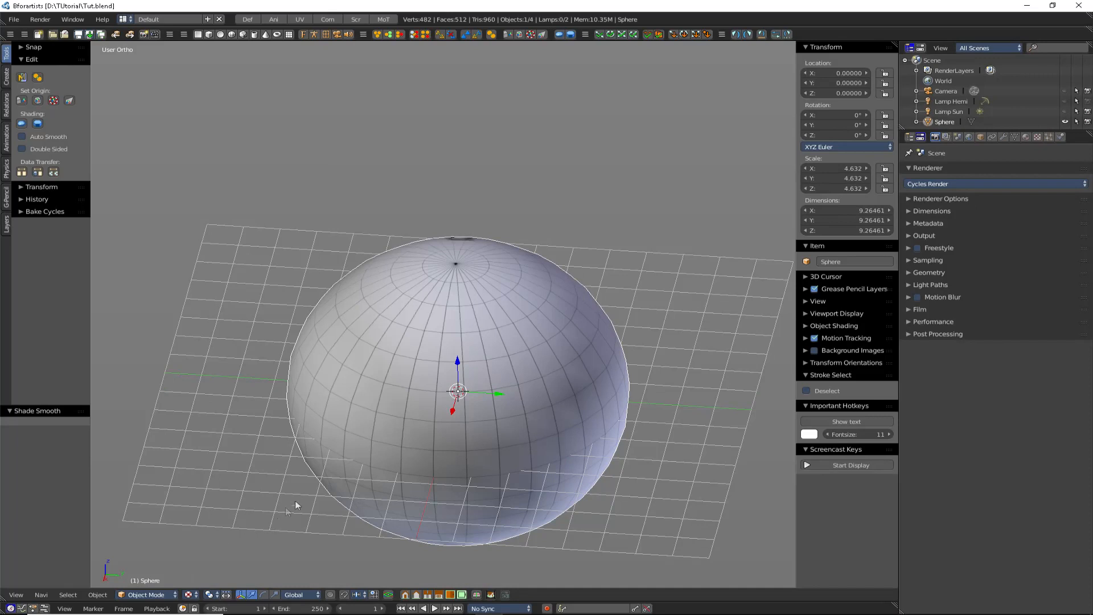
{"action": "middle_click_drag", "start_coordinate": [458, 301], "coordinate": [431, 310]}
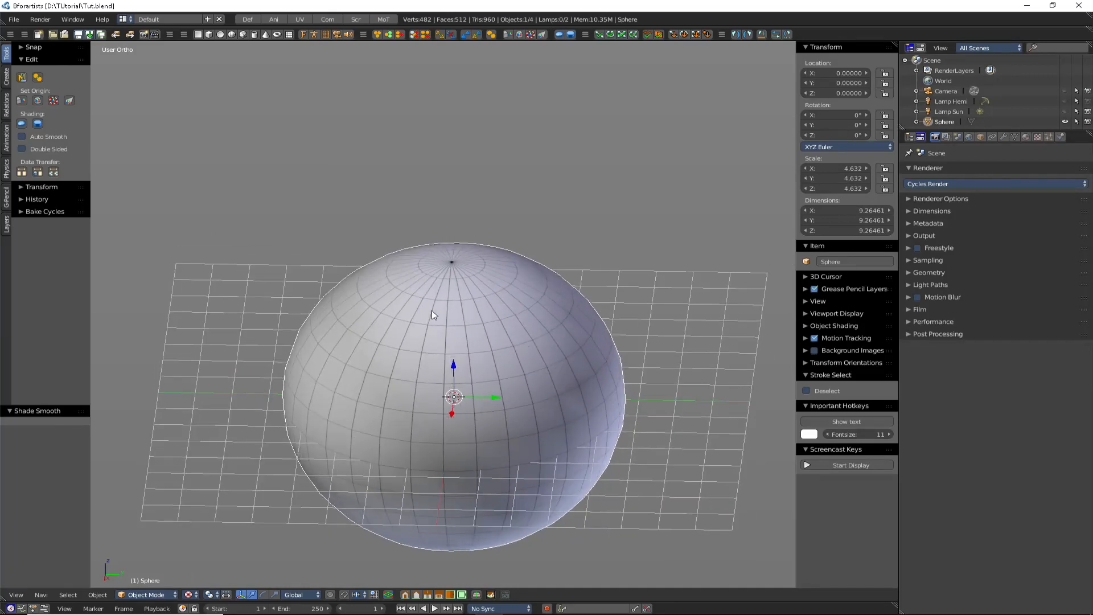
- Change to the UV Editing screen layout and display its 3D viewport with Texture shading
{"action": "left_click", "coordinate": [296, 18]}
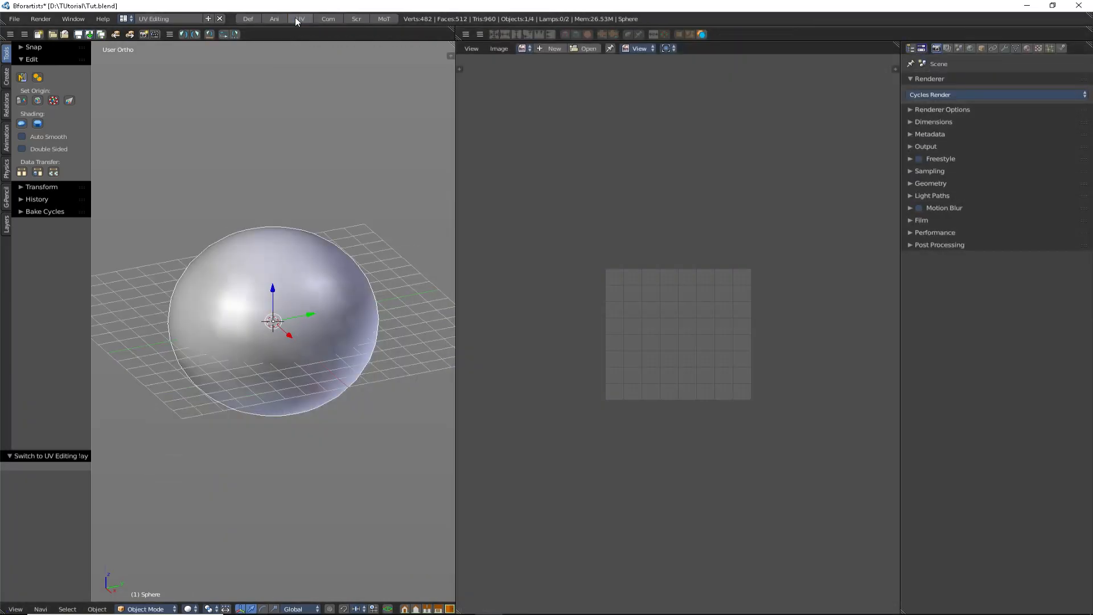
{"action": "middle_click_drag", "start_coordinate": [307, 76], "coordinate": [329, 246]}
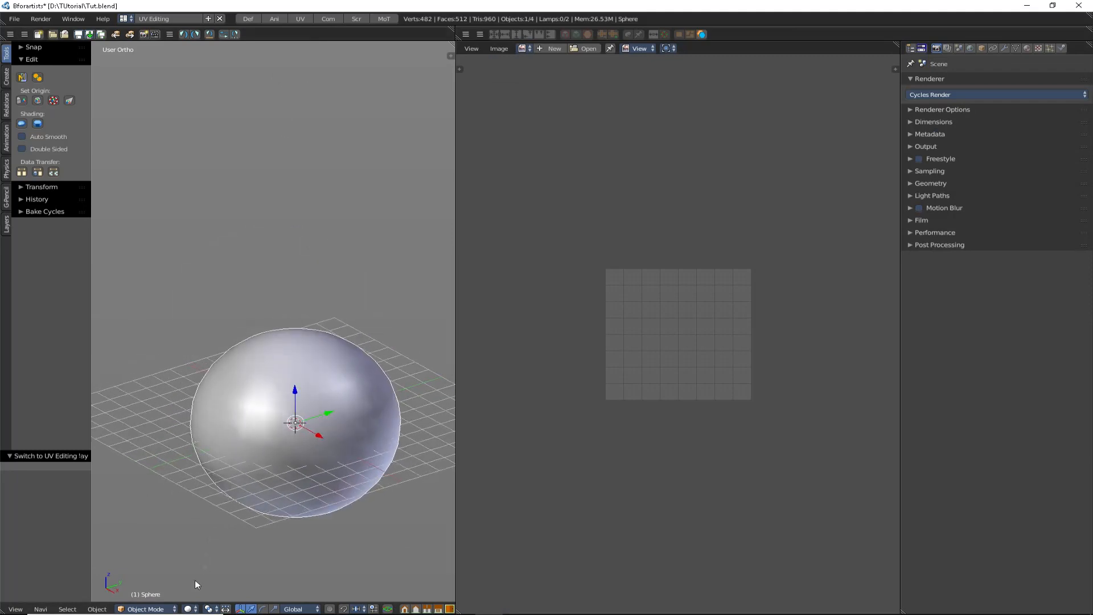
{"action": "left_click", "coordinate": [188, 606]}
{"action": "left_click", "coordinate": [203, 561]}
{"action": "middle_click_drag", "start_coordinate": [354, 193], "coordinate": [377, 186]}
{"action": "scroll", "coordinate": [377, 185], "scroll_direction": "up", "scroll_amount": 2}
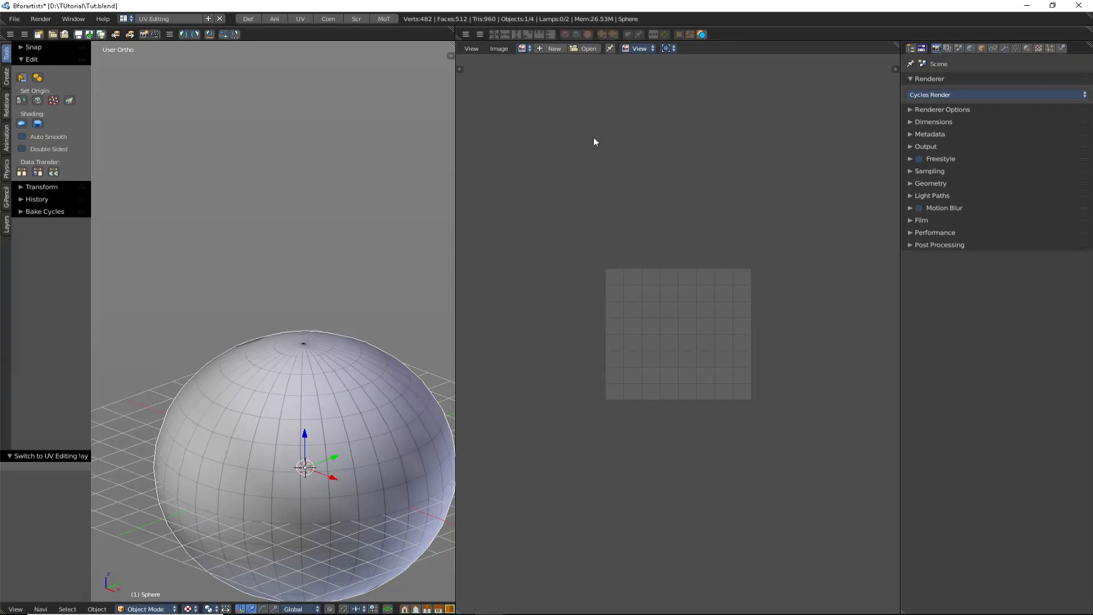
- Load InterestingUV.png in the image editor, fit it to the view, and save the file
{"action": "left_click", "coordinate": [524, 49]}
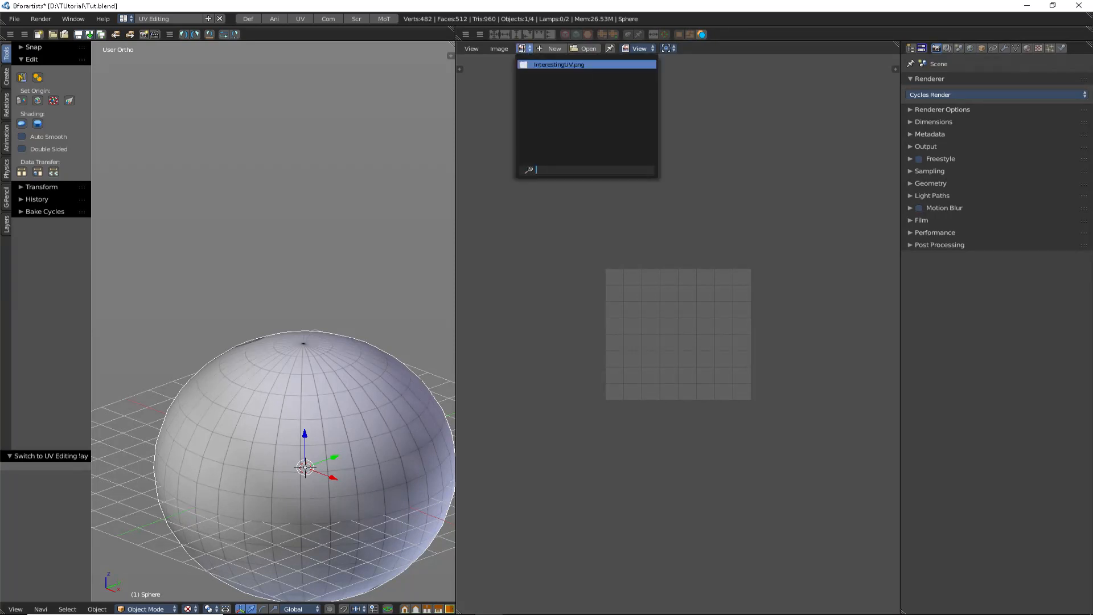
{"action": "left_click", "coordinate": [572, 66]}
{"action": "key", "text": "Home"}
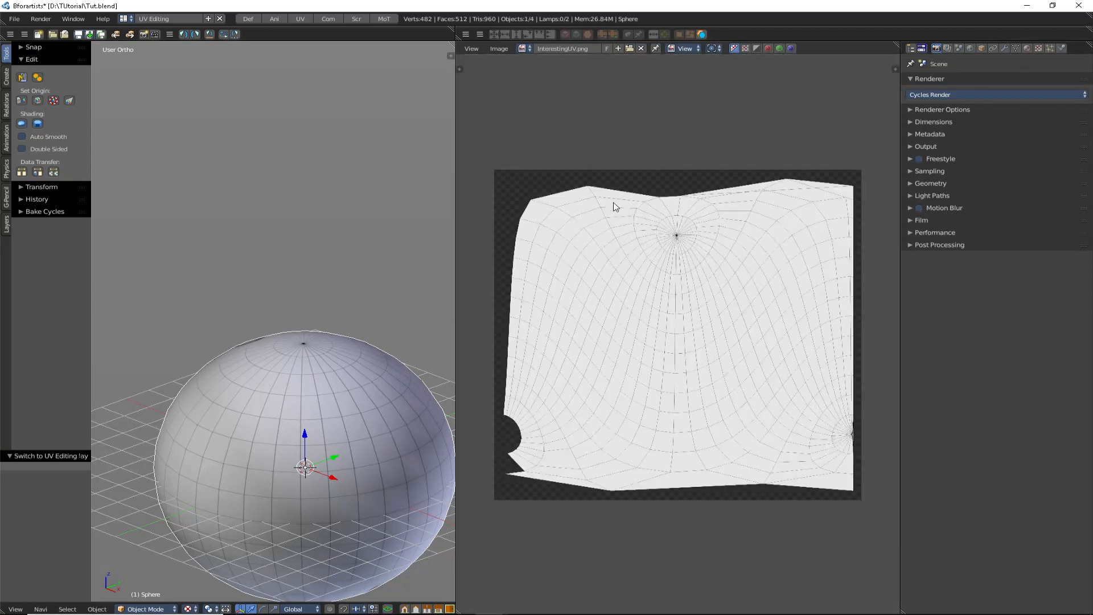
{"action": "key", "text": "ctrl+s"}
- Try the image editor's Paint mode and return the editor to View mode
{"action": "middle_click_drag", "start_coordinate": [303, 206], "coordinate": [374, 320]}
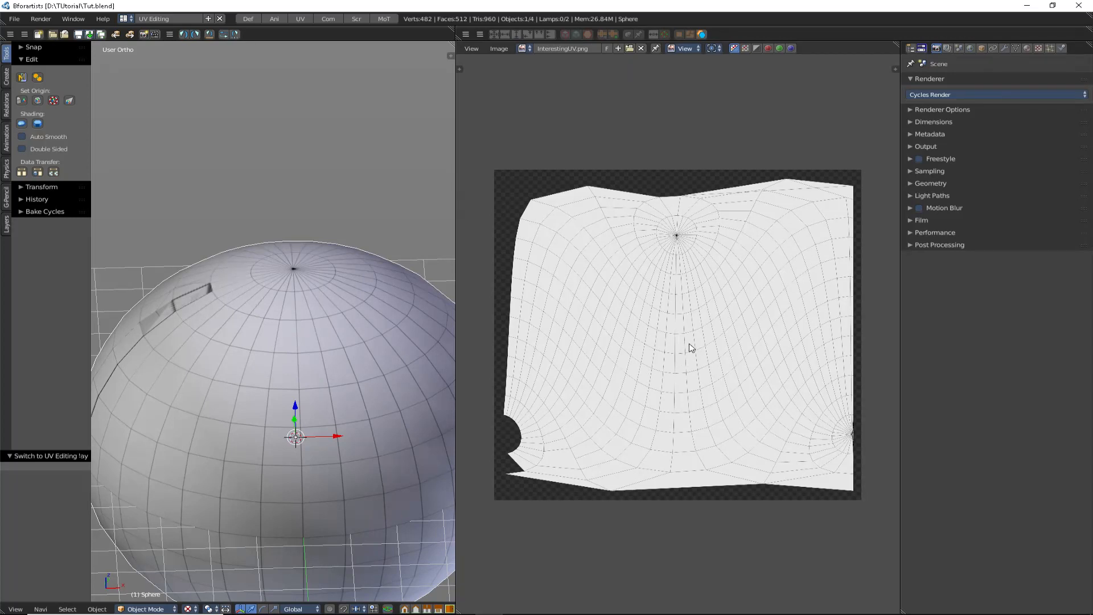
{"action": "middle_click_drag", "start_coordinate": [712, 248], "coordinate": [711, 286]}
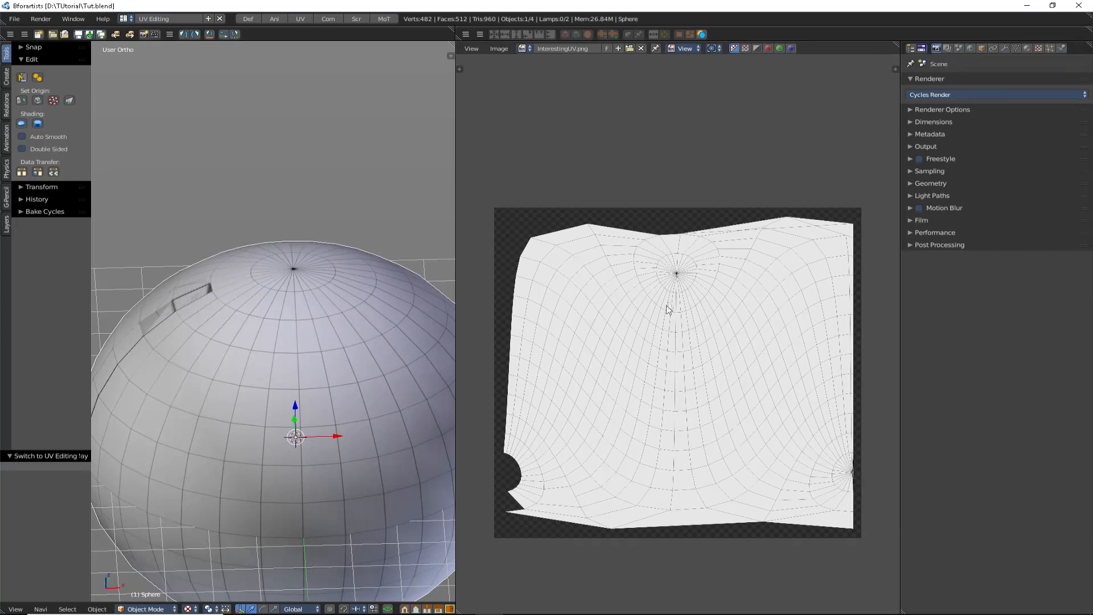
{"action": "left_click", "coordinate": [683, 48]}
{"action": "left_click", "coordinate": [683, 48]}
{"action": "left_click", "coordinate": [682, 48]}
{"action": "left_click", "coordinate": [692, 71]}
{"action": "left_click", "coordinate": [682, 48]}
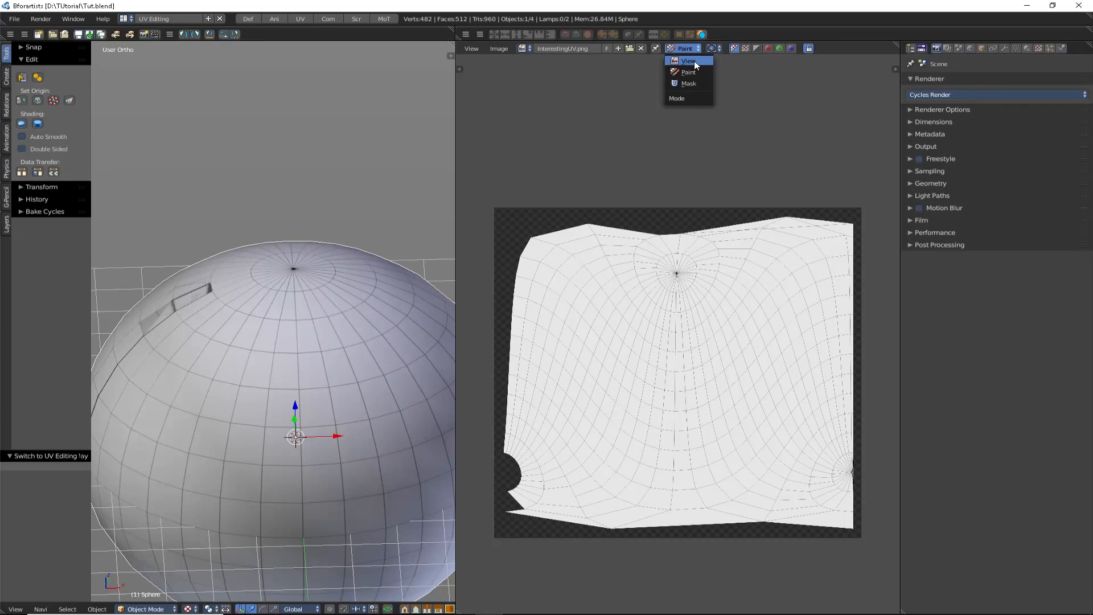
{"action": "left_click", "coordinate": [690, 61]}
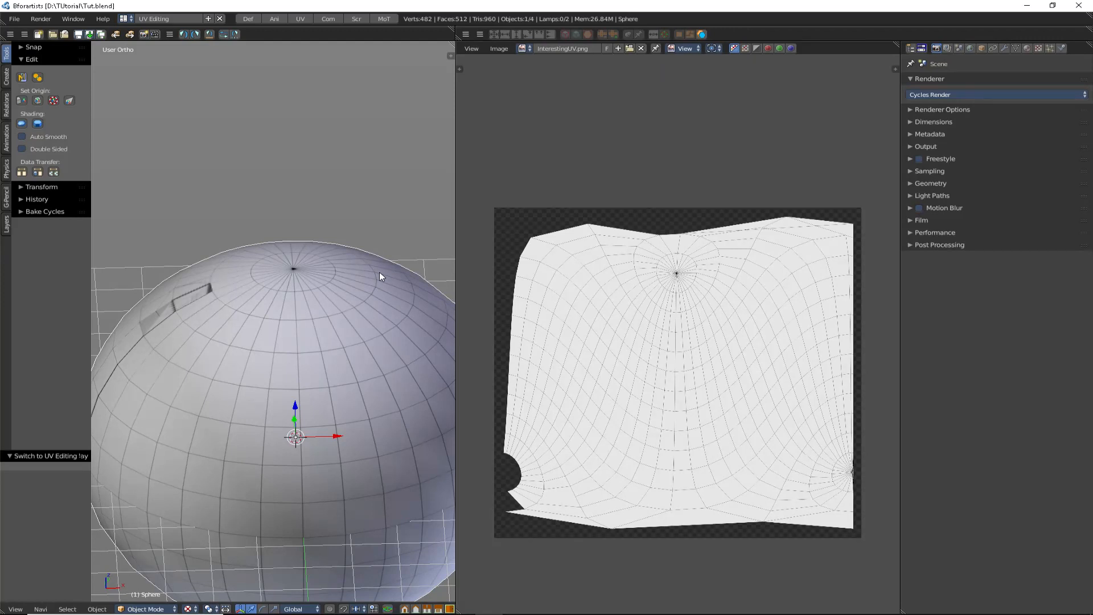
- Put the sphere into Texture Paint mode in the 3D viewport
{"action": "scroll", "coordinate": [370, 271], "scroll_direction": "down", "scroll_amount": 4}
{"action": "middle_click_drag", "start_coordinate": [370, 271], "coordinate": [367, 232]}
{"action": "scroll", "coordinate": [344, 267], "scroll_direction": "up", "scroll_amount": 2}
{"action": "scroll", "coordinate": [368, 232], "scroll_direction": "up", "scroll_amount": 1}
{"action": "scroll", "coordinate": [369, 233], "scroll_direction": "up", "scroll_amount": 1}
{"action": "middle_click_drag", "start_coordinate": [360, 281], "coordinate": [339, 314], "text": "shift"}
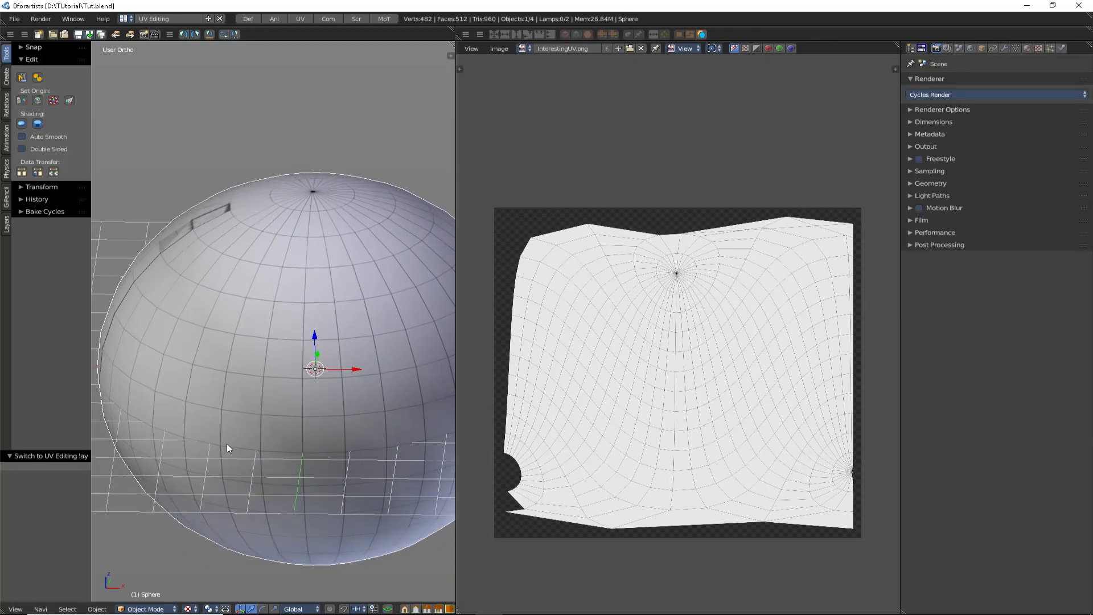
{"action": "left_click", "coordinate": [146, 609]}
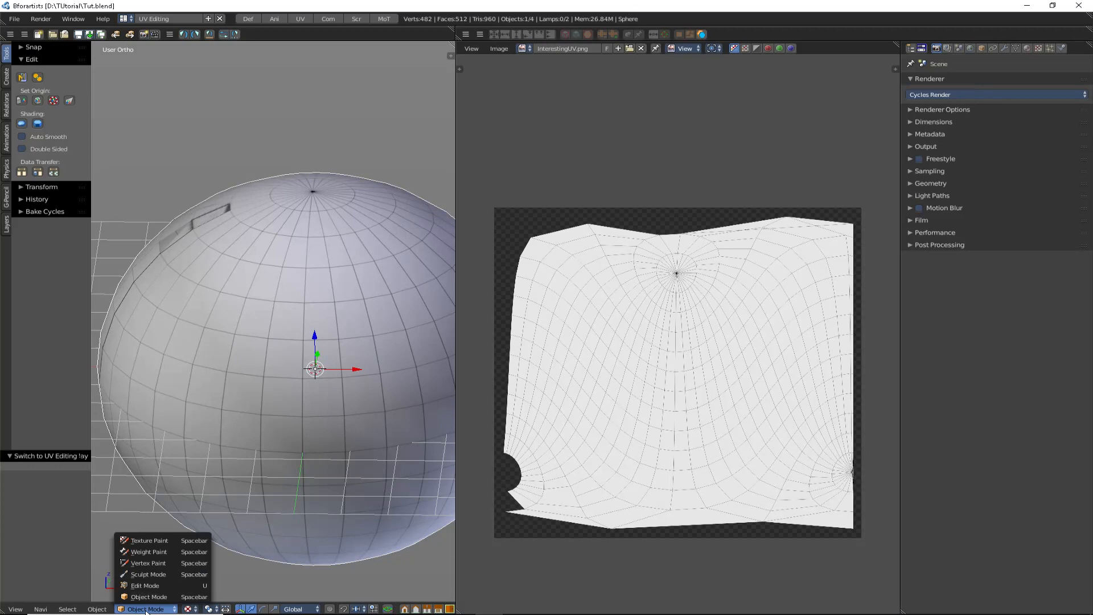
{"action": "left_click", "coordinate": [153, 541]}
- Choose the TexDraw brush for painting on the sphere
{"action": "middle_click_drag", "start_coordinate": [211, 292], "coordinate": [219, 382], "text": "shift"}
{"action": "middle_click_drag", "start_coordinate": [220, 237], "coordinate": [200, 263], "text": "shift"}
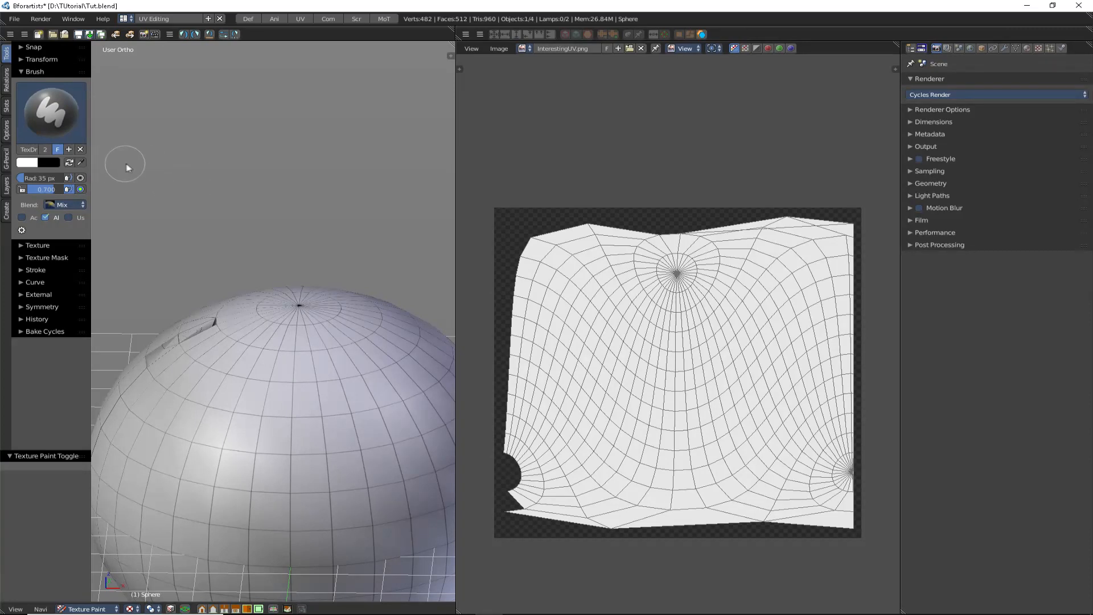
{"action": "left_click", "coordinate": [56, 106]}
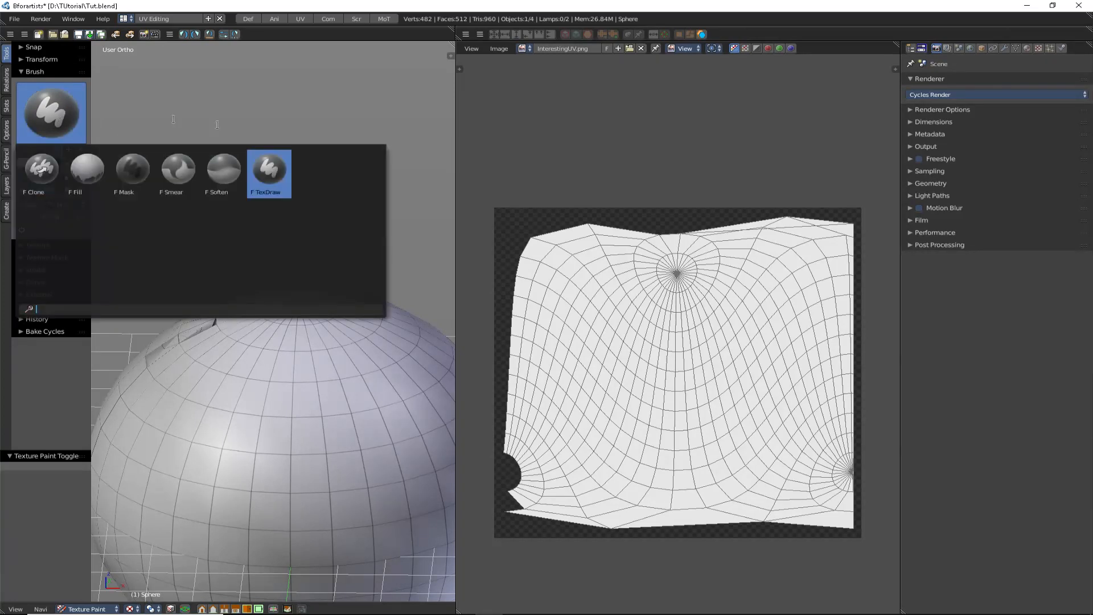
{"action": "left_click", "coordinate": [279, 174]}
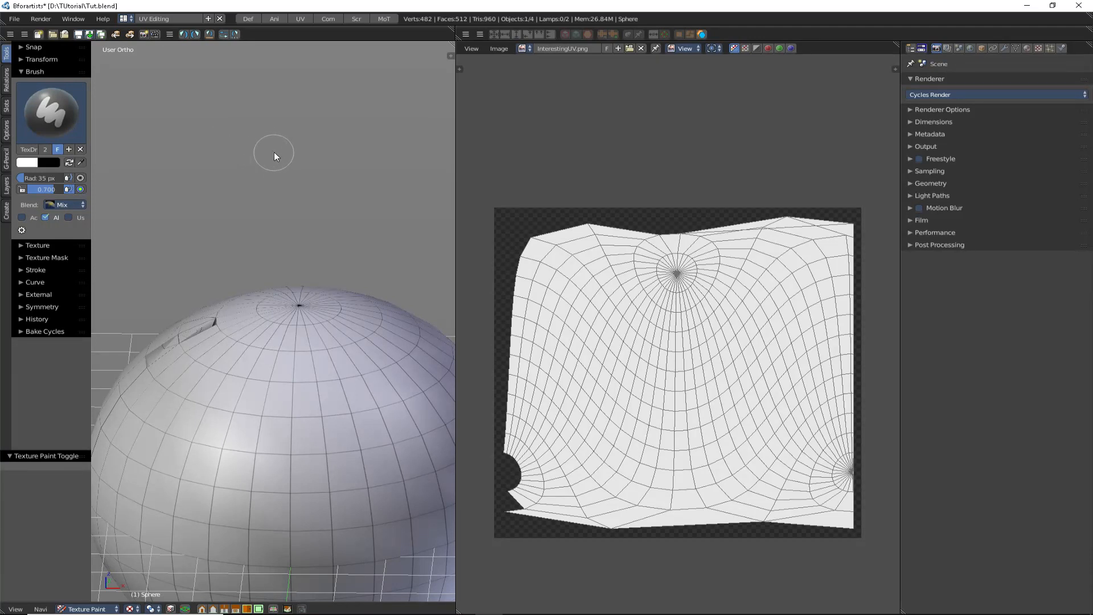
{"action": "middle_click_drag", "start_coordinate": [235, 143], "coordinate": [241, 153]}
{"action": "left_click", "coordinate": [46, 109]}
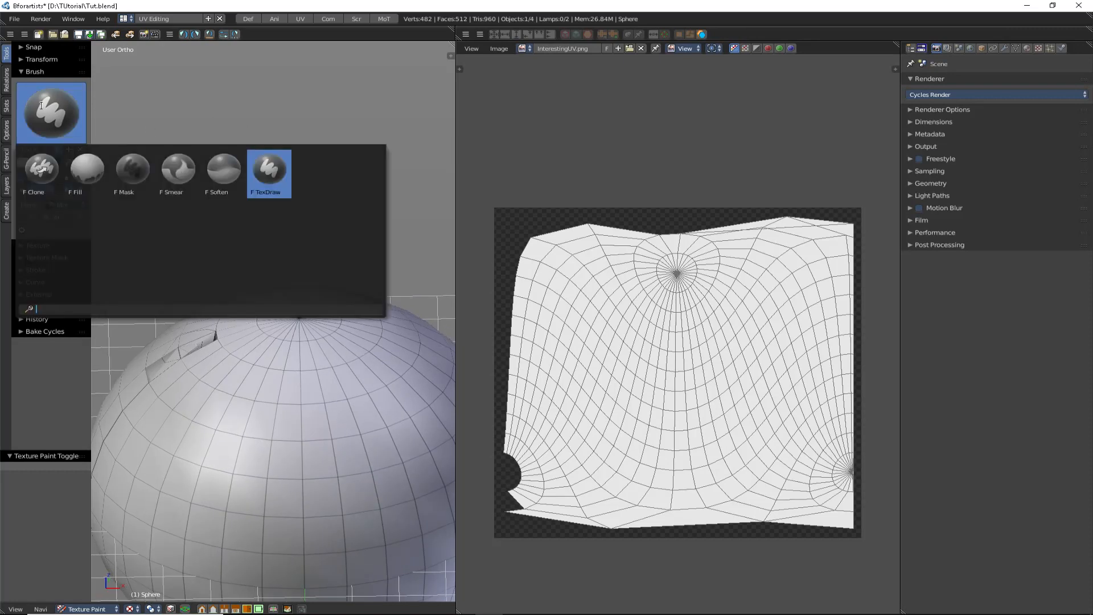
{"action": "left_click", "coordinate": [287, 172]}
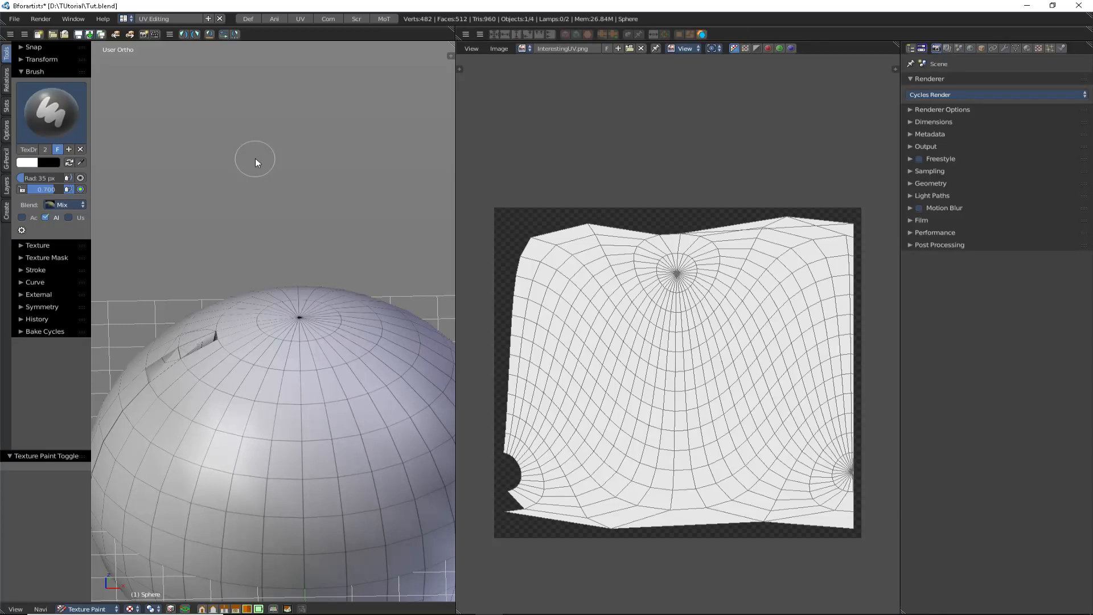
- Set the TexDraw brush's primary colour to red
{"action": "middle_click_drag", "start_coordinate": [251, 158], "coordinate": [276, 137]}
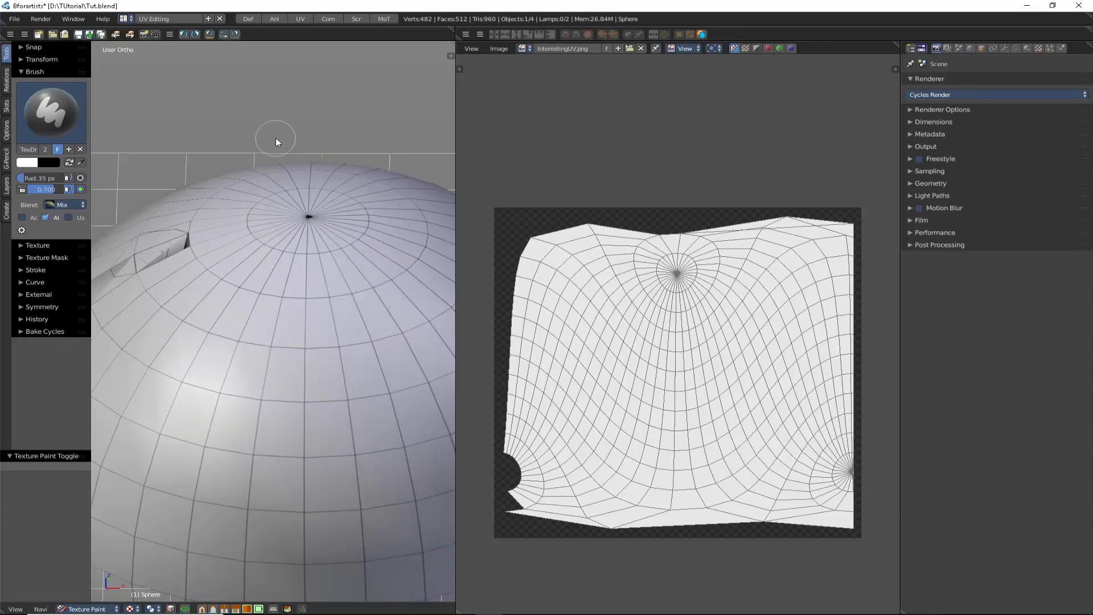
{"action": "left_click", "coordinate": [28, 163]}
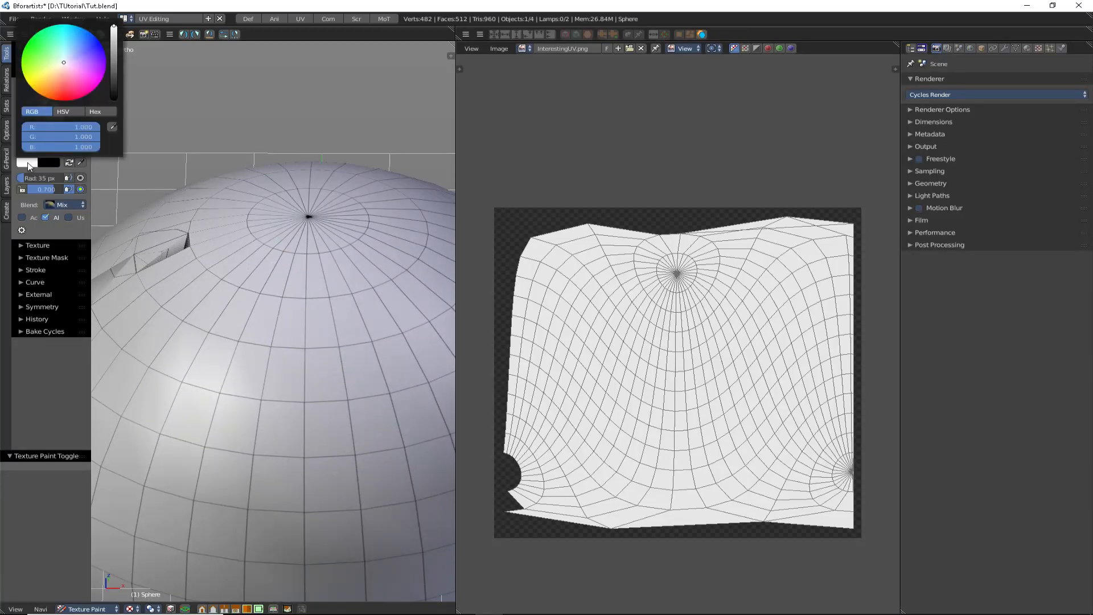
{"action": "left_click_drag", "start_coordinate": [63, 65], "coordinate": [64, 95]}
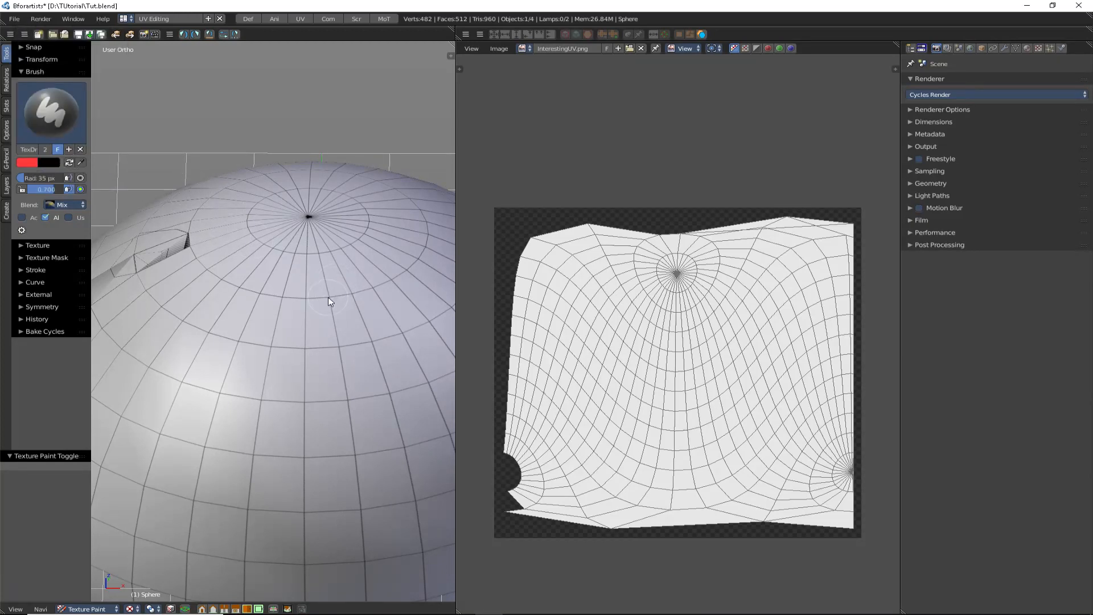
- Paint looping freehand red strokes on the sphere's surface just below the upper pole
{"action": "middle_click_drag", "start_coordinate": [326, 283], "coordinate": [287, 223], "text": "shift"}
{"action": "scroll", "coordinate": [276, 303], "scroll_direction": "up", "scroll_amount": 2}
{"action": "mouse_move", "coordinate": [262, 274]}
{"action": "left_mouse_down"}
{"action": "mouse_move", "coordinate": [307, 353]}
{"action": "mouse_move", "coordinate": [228, 395]}
{"action": "left_mouse_up"}
{"action": "mouse_move", "coordinate": [350, 345]}
{"action": "left_mouse_down"}
{"action": "mouse_move", "coordinate": [418, 346]}
{"action": "mouse_move", "coordinate": [288, 288]}
{"action": "mouse_move", "coordinate": [338, 396]}
{"action": "mouse_move", "coordinate": [306, 384]}
{"action": "mouse_move", "coordinate": [343, 323]}
{"action": "left_mouse_up"}
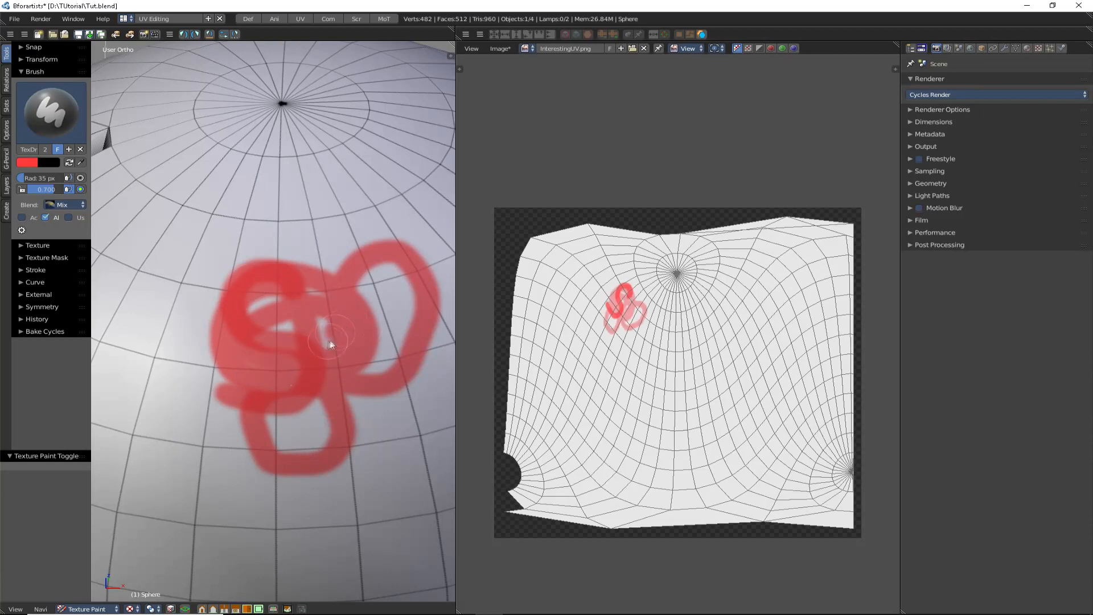
- Enlarge the brush radius to 210 px
{"action": "middle_click_drag", "start_coordinate": [343, 270], "coordinate": [339, 347], "text": "shift"}
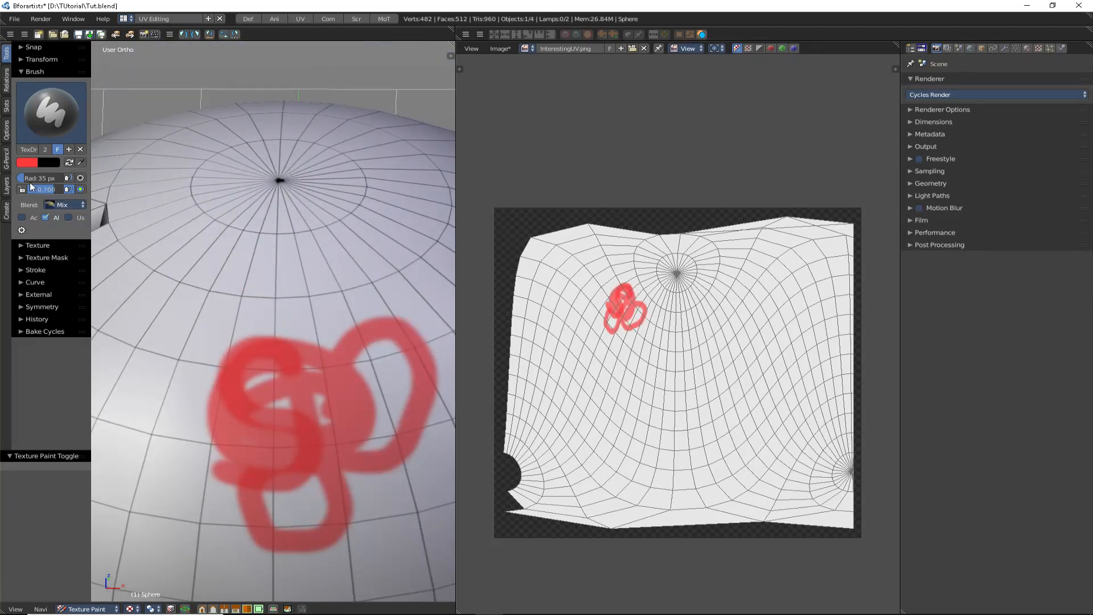
{"action": "mouse_move", "coordinate": [28, 179]}
{"action": "left_mouse_down"}
{"action": "mouse_move", "coordinate": [97, 180]}
{"action": "mouse_move", "coordinate": [49, 179]}
{"action": "left_mouse_up"}
{"action": "middle_click_drag", "start_coordinate": [247, 276], "coordinate": [290, 301], "text": "shift"}
{"action": "middle_click_drag", "start_coordinate": [290, 301], "coordinate": [289, 330]}
{"action": "mouse_move", "coordinate": [46, 178]}
{"action": "left_mouse_down"}
{"action": "mouse_move", "coordinate": [60, 178]}
{"action": "mouse_move", "coordinate": [33, 178]}
{"action": "left_mouse_up"}
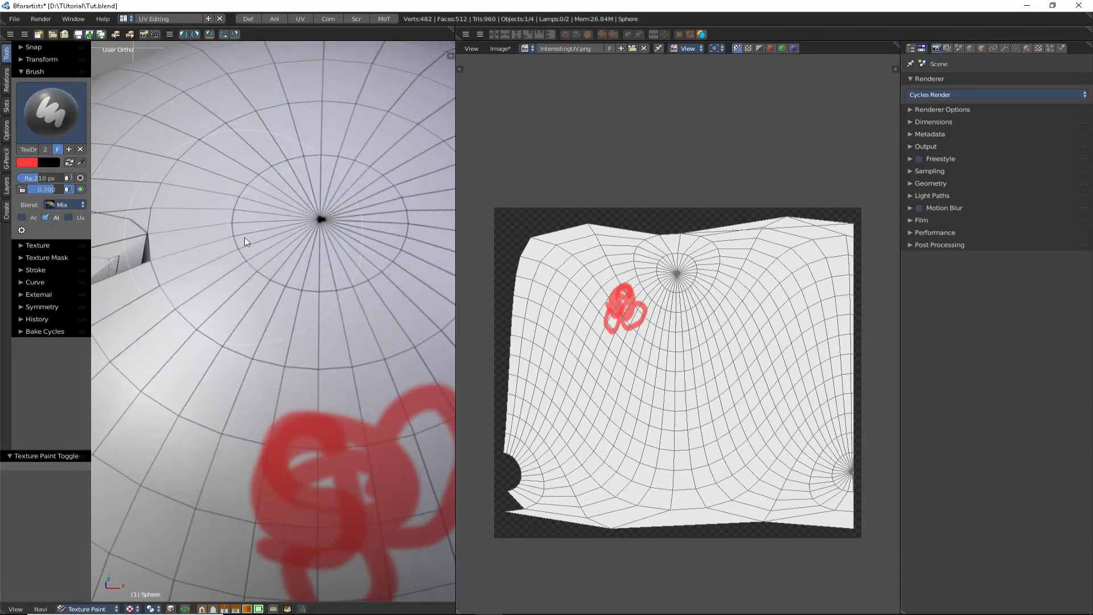
- Paint a single large red spot over the sphere's upper pole
{"action": "middle_click_drag", "start_coordinate": [310, 207], "coordinate": [310, 264], "text": "shift"}
{"action": "mouse_move", "coordinate": [309, 264]}
{"action": "middle_mouse_down"}
{"action": "mouse_move", "coordinate": [308, 303]}
{"action": "mouse_move", "coordinate": [290, 270]}
{"action": "middle_mouse_up"}
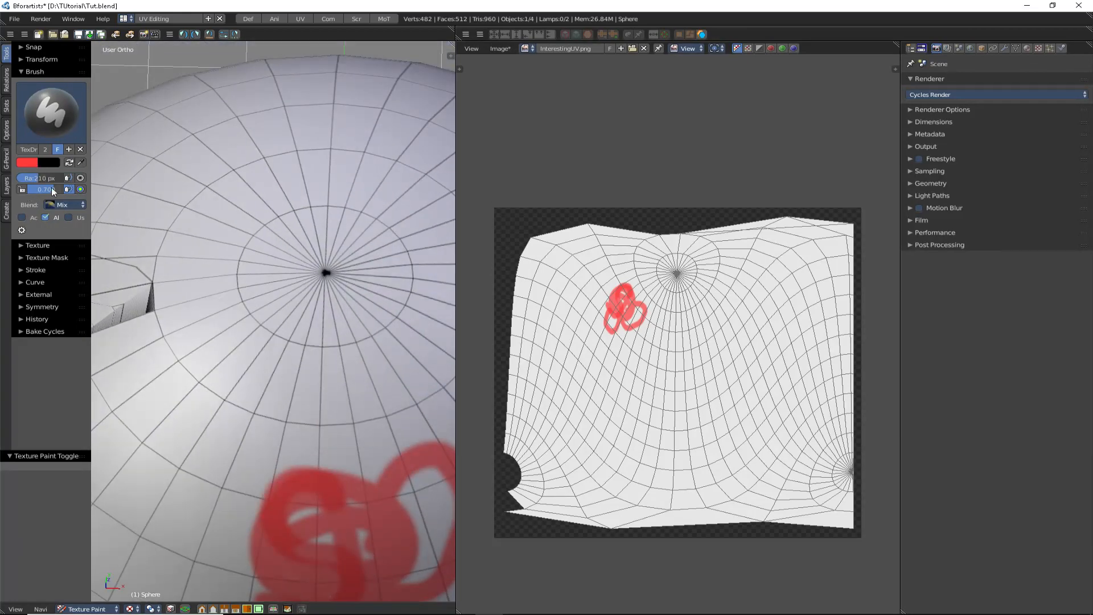
{"action": "left_click", "coordinate": [325, 272]}
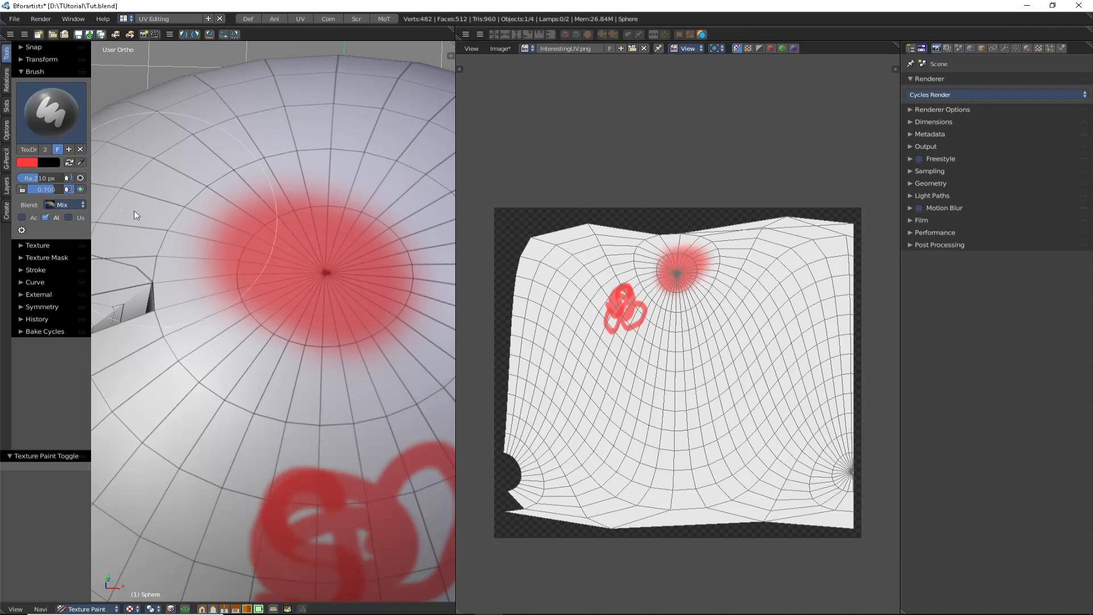
- Lower the brush strength and paint a faint red patch between the pole spot and the notch in the mesh
{"action": "left_click_drag", "start_coordinate": [53, 188], "coordinate": [37, 189]}
{"action": "middle_click_drag", "start_coordinate": [268, 260], "coordinate": [300, 163]}
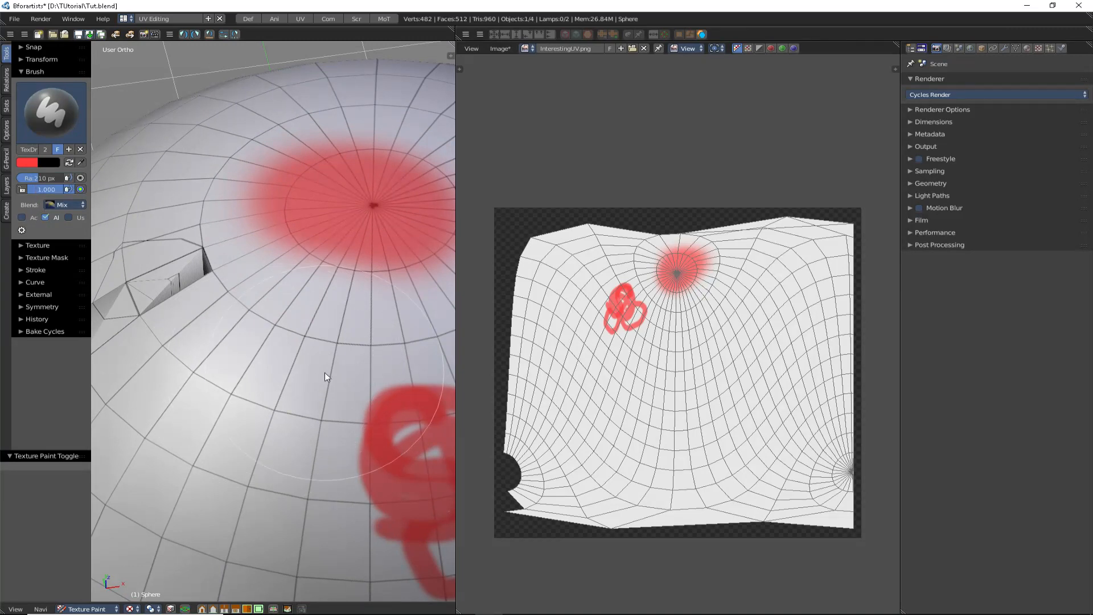
{"action": "left_click_drag", "start_coordinate": [52, 189], "coordinate": [45, 189]}
{"action": "left_click", "coordinate": [47, 189]}
{"action": "key", "text": "Return"}
{"action": "mouse_move", "coordinate": [313, 366]}
{"action": "left_mouse_down"}
{"action": "mouse_move", "coordinate": [267, 369]}
{"action": "mouse_move", "coordinate": [210, 399]}
{"action": "mouse_move", "coordinate": [272, 392]}
{"action": "left_mouse_up"}
{"action": "middle_click_drag", "start_coordinate": [272, 392], "coordinate": [286, 375], "text": "shift"}
- Raise the brush strength to 1.000 and paint a solid red patch below the faint one
{"action": "left_click", "coordinate": [48, 189]}
{"action": "left_click", "coordinate": [9, 194]}
{"action": "left_click_drag", "start_coordinate": [47, 188], "coordinate": [73, 189]}
{"action": "mouse_move", "coordinate": [169, 503]}
{"action": "left_mouse_down"}
{"action": "mouse_move", "coordinate": [149, 512]}
{"action": "mouse_move", "coordinate": [219, 496]}
{"action": "left_mouse_up"}
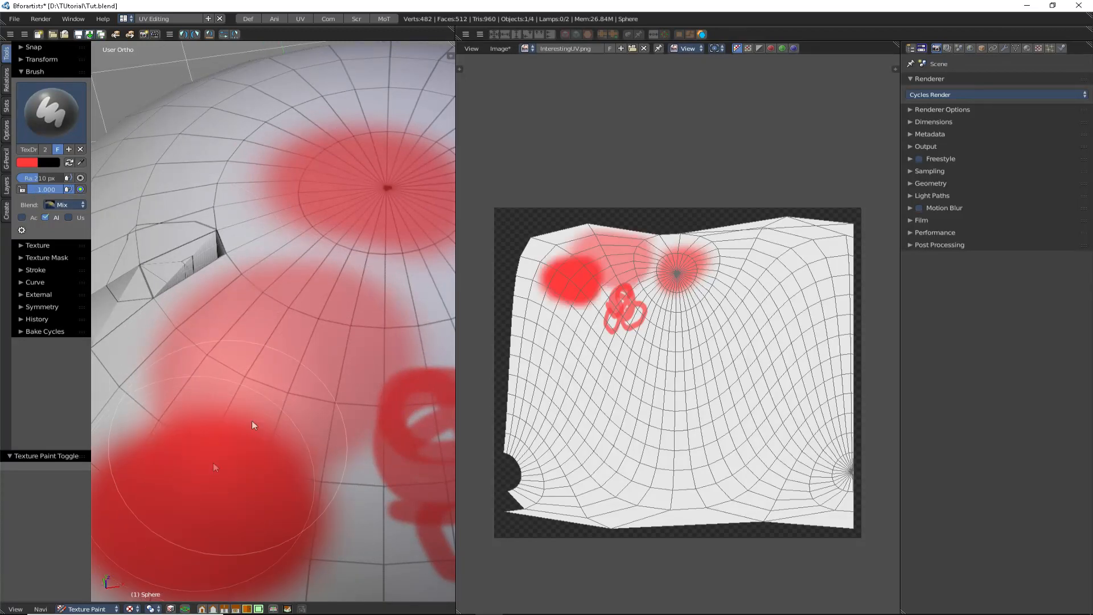
- Reduce the brush strength to 0.000
{"action": "middle_click_drag", "start_coordinate": [212, 470], "coordinate": [341, 331], "text": "shift"}
{"action": "left_click_drag", "start_coordinate": [49, 189], "coordinate": [11, 190]}
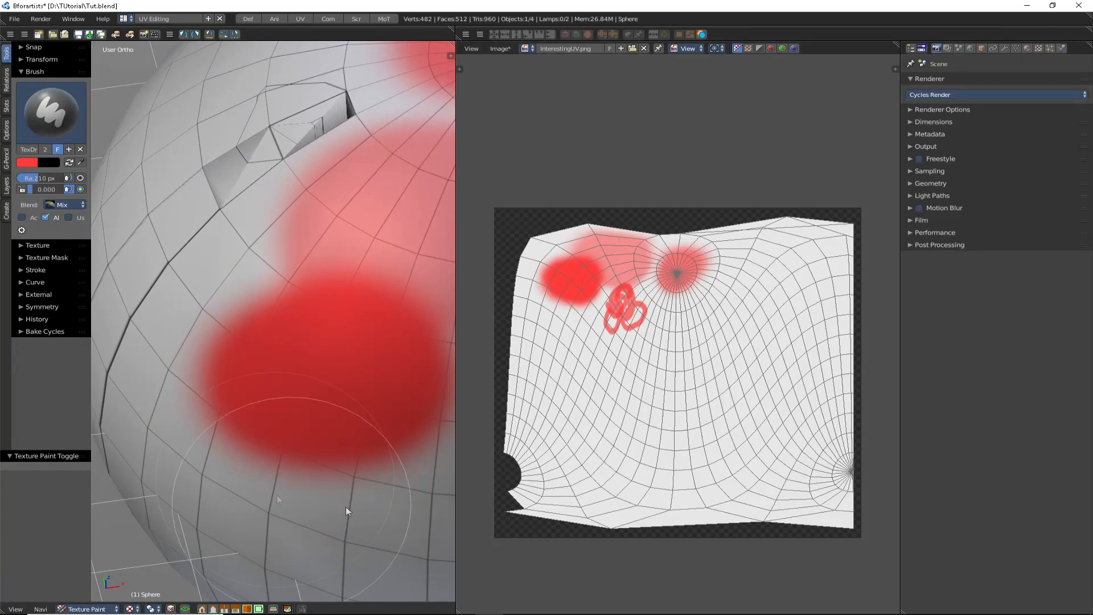
- Swap the brush's primary and secondary colours back and forth
{"action": "middle_click_drag", "start_coordinate": [361, 153], "coordinate": [287, 335], "text": "shift"}
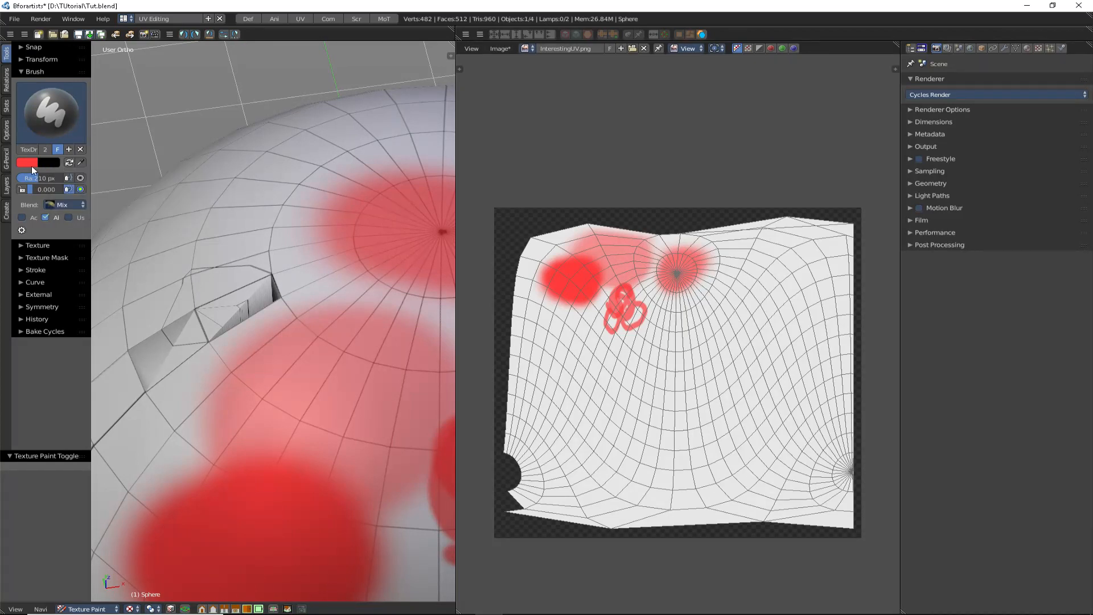
{"action": "left_click", "coordinate": [68, 163]}
{"action": "left_click", "coordinate": [68, 164]}
{"action": "left_click", "coordinate": [68, 163]}
{"action": "left_click", "coordinate": [68, 163]}
- Sample the red of the pole spot on the sphere into the brush's colour palette
{"action": "left_click", "coordinate": [83, 160]}
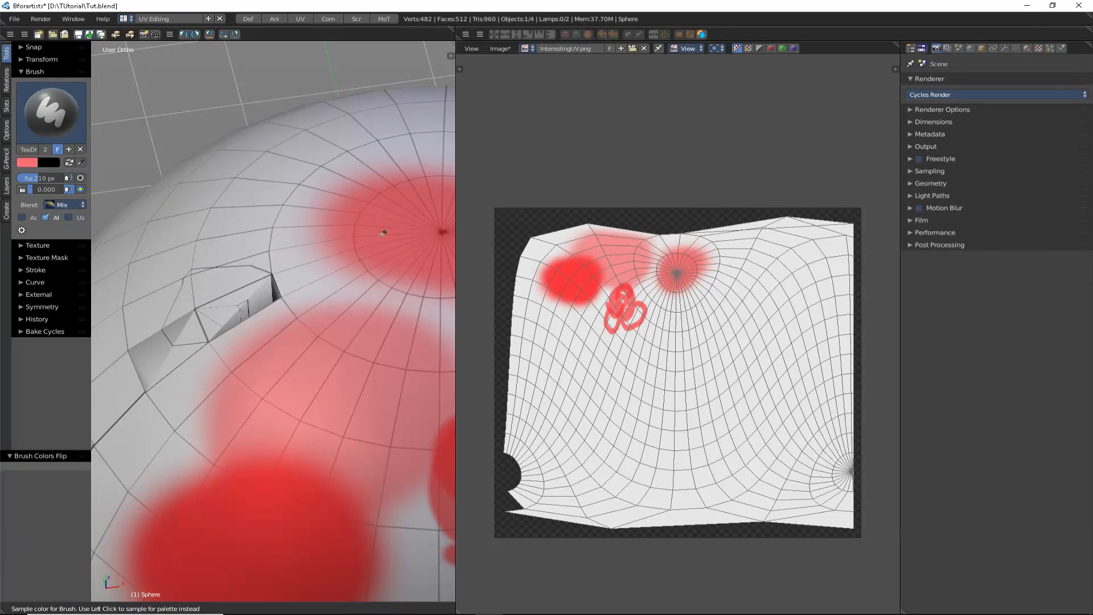
{"action": "left_click", "coordinate": [384, 244]}
{"action": "middle_click_drag", "start_coordinate": [239, 230], "coordinate": [232, 292]}
{"action": "scroll", "coordinate": [236, 295], "scroll_direction": "up", "scroll_amount": 3}
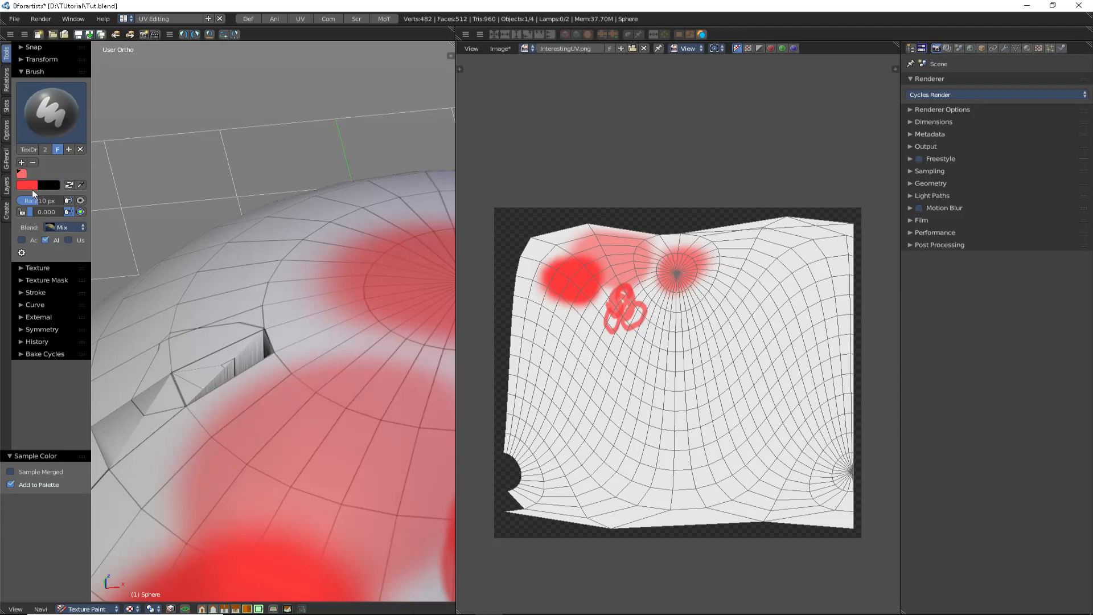
- Change the brush colour to a bright green and add it to the palette
{"action": "left_click", "coordinate": [23, 174]}
{"action": "left_click", "coordinate": [27, 185]}
{"action": "left_click_drag", "start_coordinate": [68, 99], "coordinate": [37, 61]}
{"action": "left_click", "coordinate": [22, 163]}
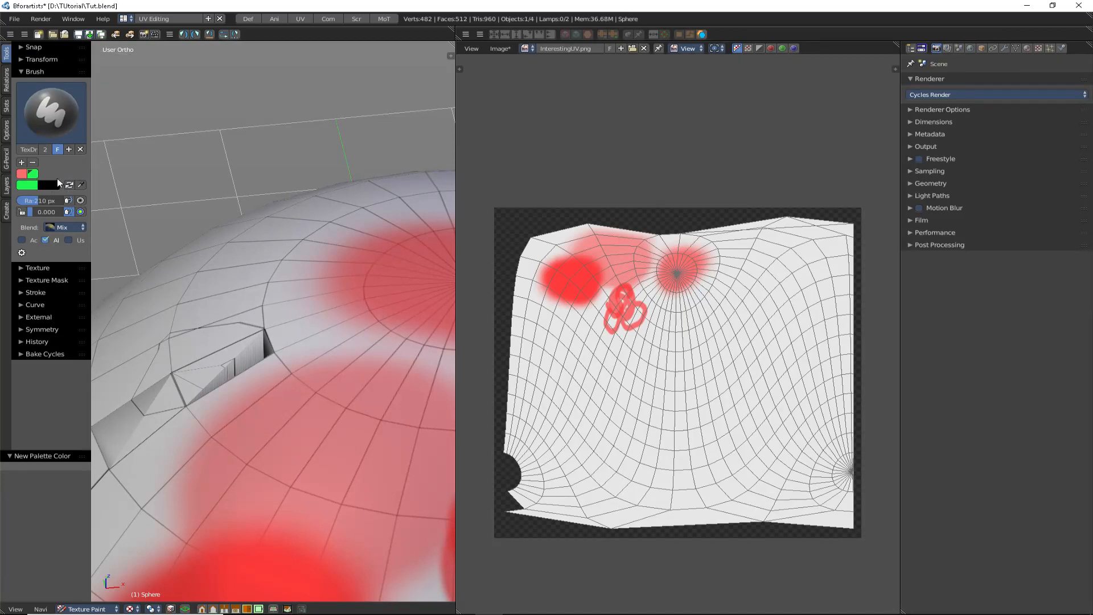
- Review the brush's available blending modes and keep Mix
{"action": "left_click", "coordinate": [66, 227]}
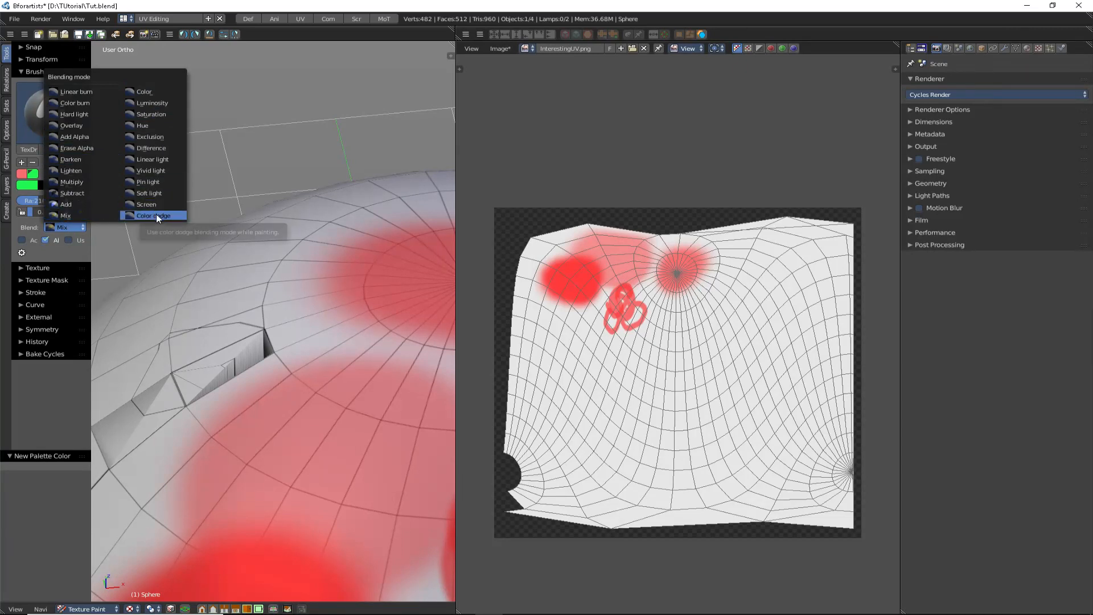
{"action": "left_click", "coordinate": [83, 215]}
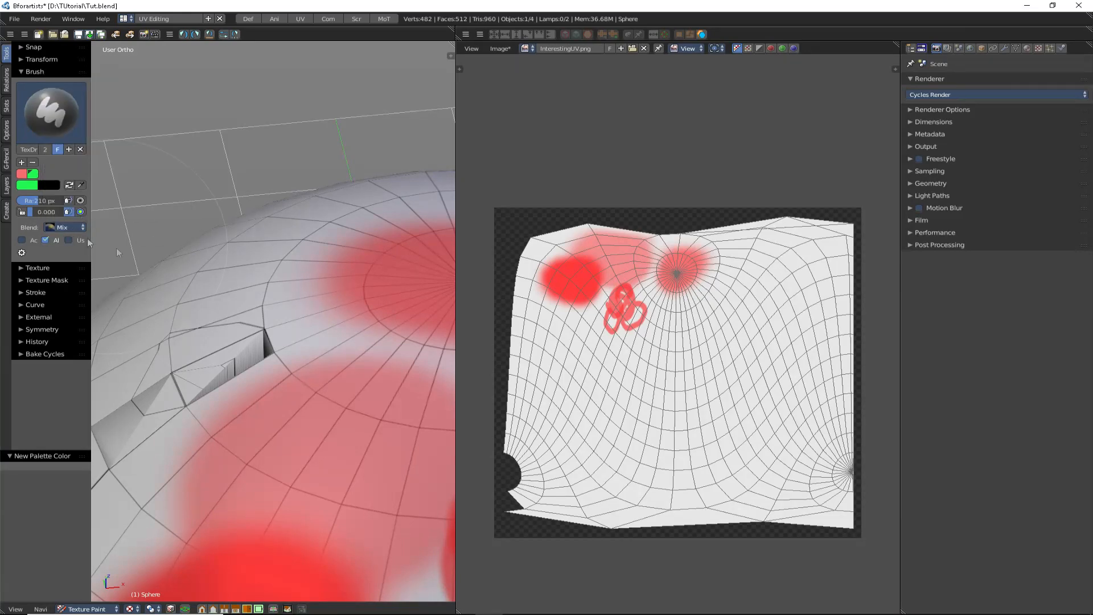
- Raise the brush strength to 0.537 and set its blending mode to Overlay
{"action": "scroll", "coordinate": [285, 313], "scroll_direction": "up", "scroll_amount": 5}
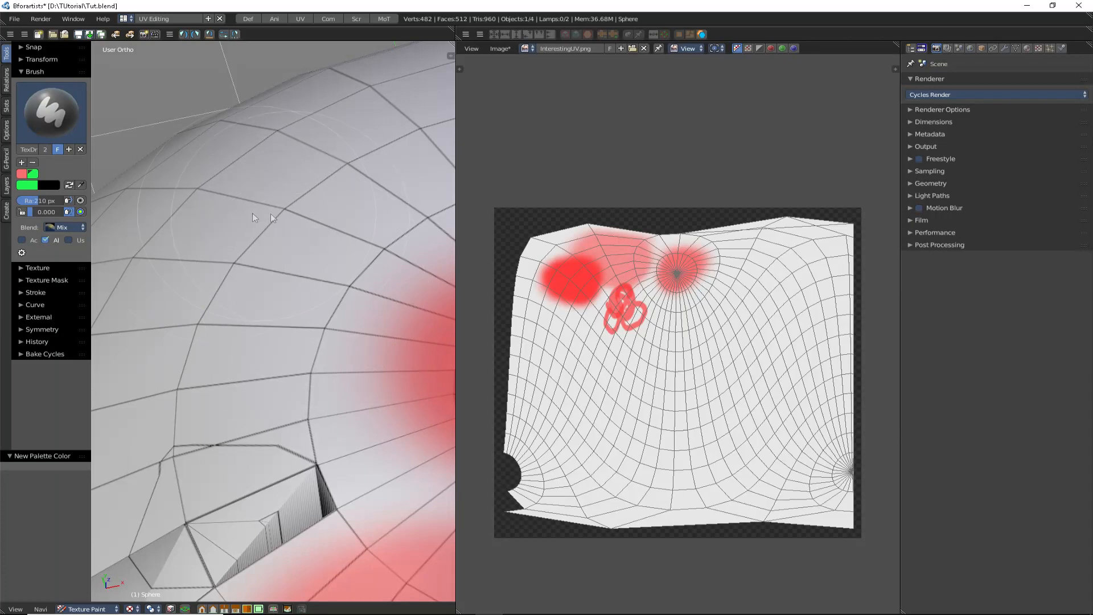
{"action": "mouse_move", "coordinate": [251, 327]}
{"action": "middle_mouse_down"}
{"action": "mouse_move", "coordinate": [317, 280]}
{"action": "mouse_move", "coordinate": [271, 291]}
{"action": "mouse_move", "coordinate": [244, 273]}
{"action": "mouse_move", "coordinate": [251, 289]}
{"action": "middle_mouse_up"}
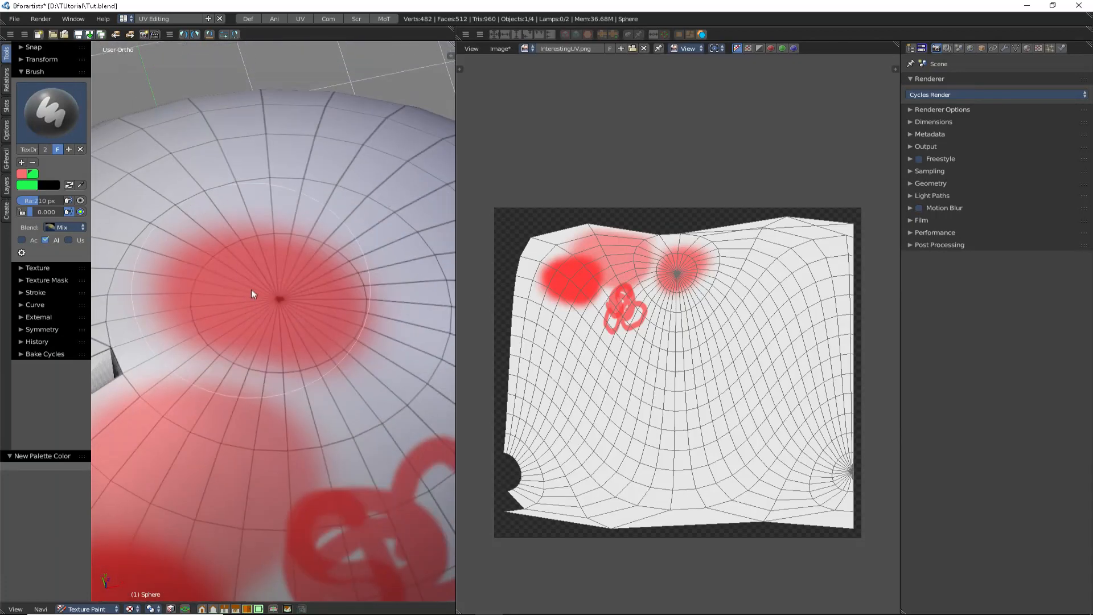
{"action": "scroll", "coordinate": [251, 290], "scroll_direction": "up", "scroll_amount": 2}
{"action": "left_click_drag", "start_coordinate": [44, 215], "coordinate": [49, 216]}
{"action": "left_click", "coordinate": [64, 227]}
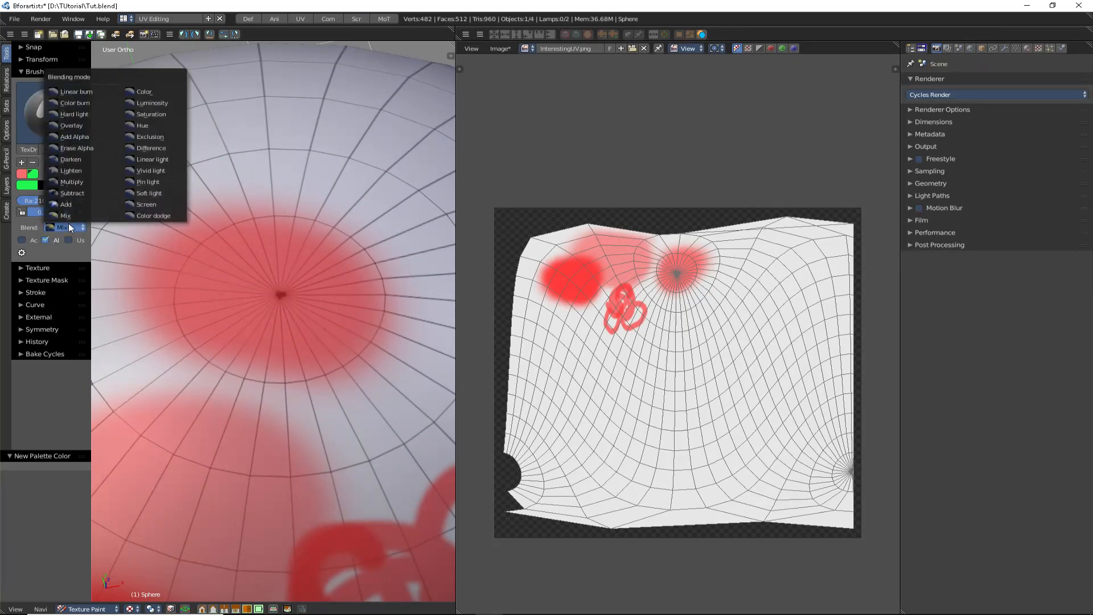
{"action": "left_click", "coordinate": [84, 127]}
- Paint green Overlay strokes over the centre of the red spot at the sphere's pole
{"action": "middle_click_drag", "start_coordinate": [275, 314], "coordinate": [283, 363]}
{"action": "scroll", "coordinate": [285, 364], "scroll_direction": "up", "scroll_amount": 2}
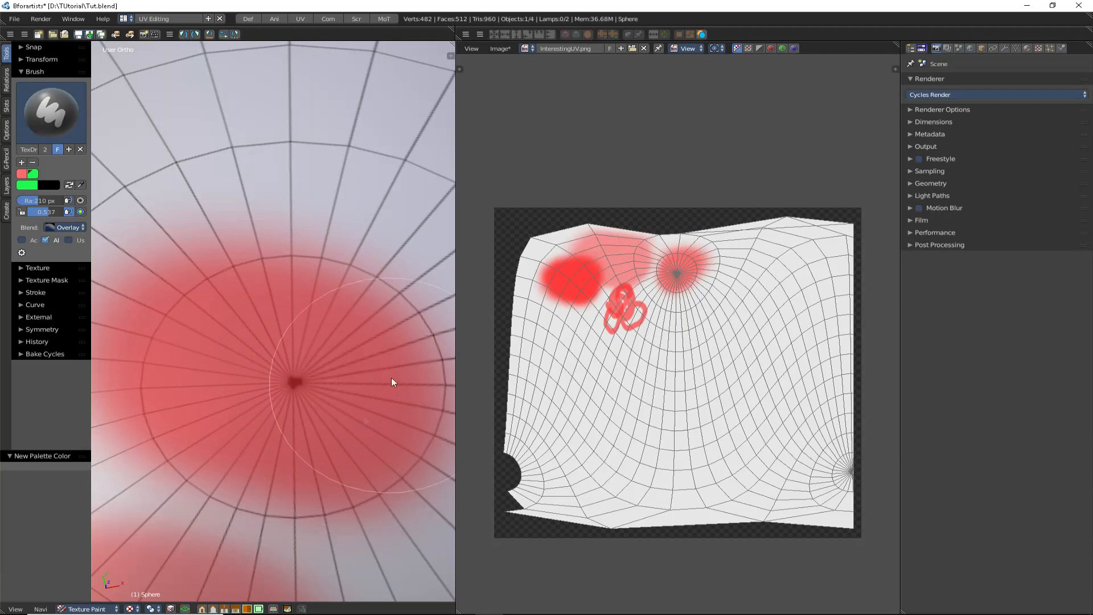
{"action": "middle_click_drag", "start_coordinate": [298, 393], "coordinate": [292, 373]}
{"action": "mouse_move", "coordinate": [355, 358]}
{"action": "left_mouse_down"}
{"action": "mouse_move", "coordinate": [301, 319]}
{"action": "mouse_move", "coordinate": [253, 329]}
{"action": "mouse_move", "coordinate": [257, 395]}
{"action": "mouse_move", "coordinate": [316, 304]}
{"action": "mouse_move", "coordinate": [304, 357]}
{"action": "left_mouse_up"}
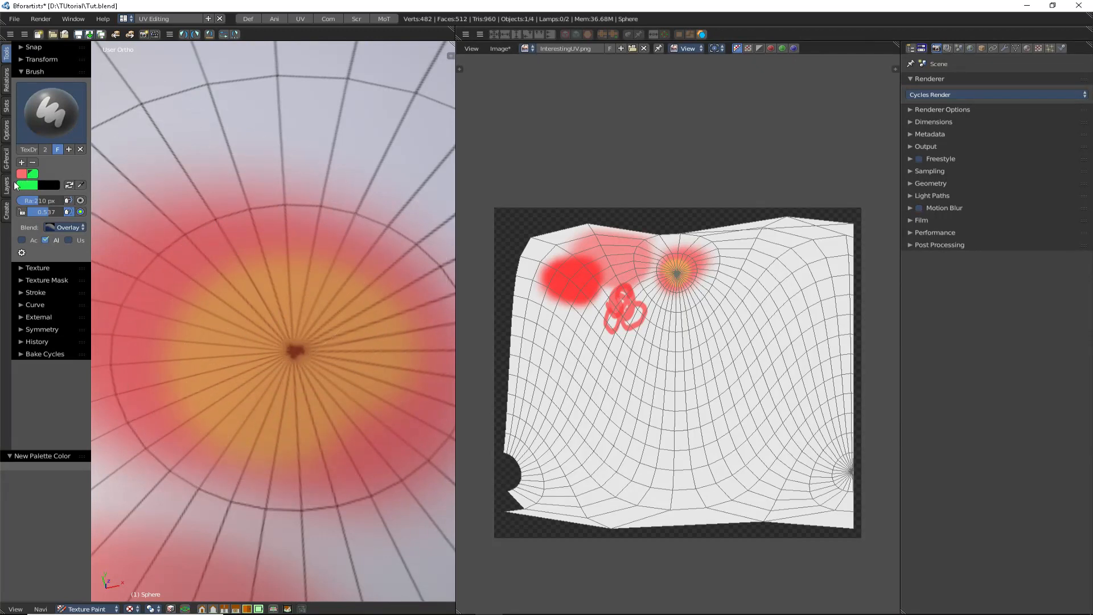
{"action": "scroll", "coordinate": [326, 364], "scroll_direction": "up", "scroll_amount": 2}
{"action": "mouse_move", "coordinate": [322, 361]}
{"action": "left_mouse_down"}
{"action": "mouse_move", "coordinate": [289, 354]}
{"action": "mouse_move", "coordinate": [281, 391]}
{"action": "mouse_move", "coordinate": [326, 391]}
{"action": "mouse_move", "coordinate": [317, 362]}
{"action": "mouse_move", "coordinate": [291, 374]}
{"action": "left_mouse_up"}
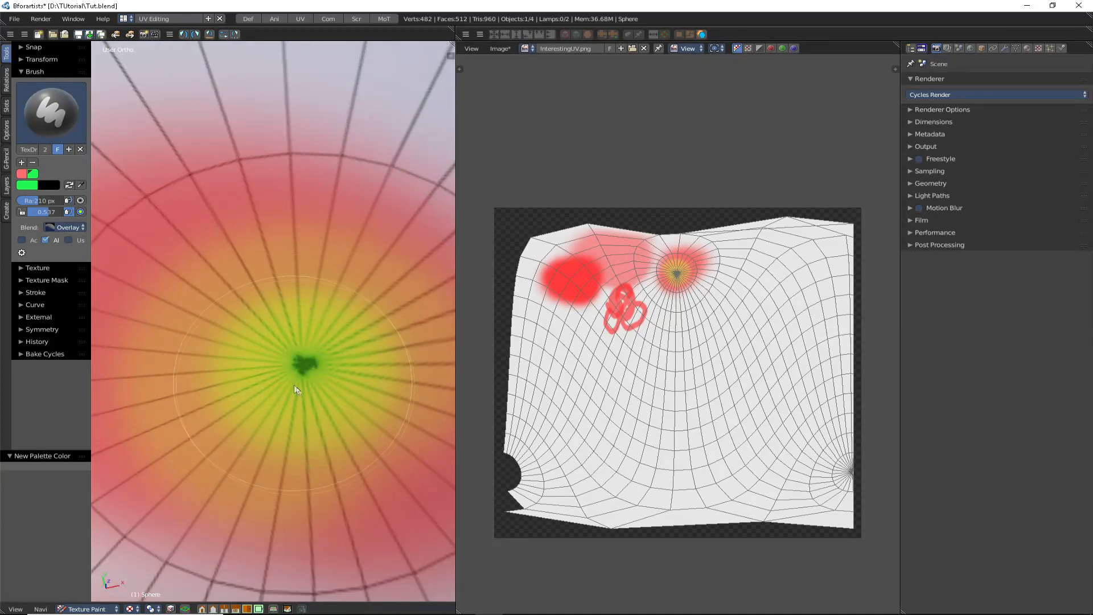
- Examine the Overlay-painted pole spot from near and far
{"action": "scroll", "coordinate": [298, 316], "scroll_direction": "down", "scroll_amount": 4}
{"action": "scroll", "coordinate": [323, 289], "scroll_direction": "up", "scroll_amount": 3}
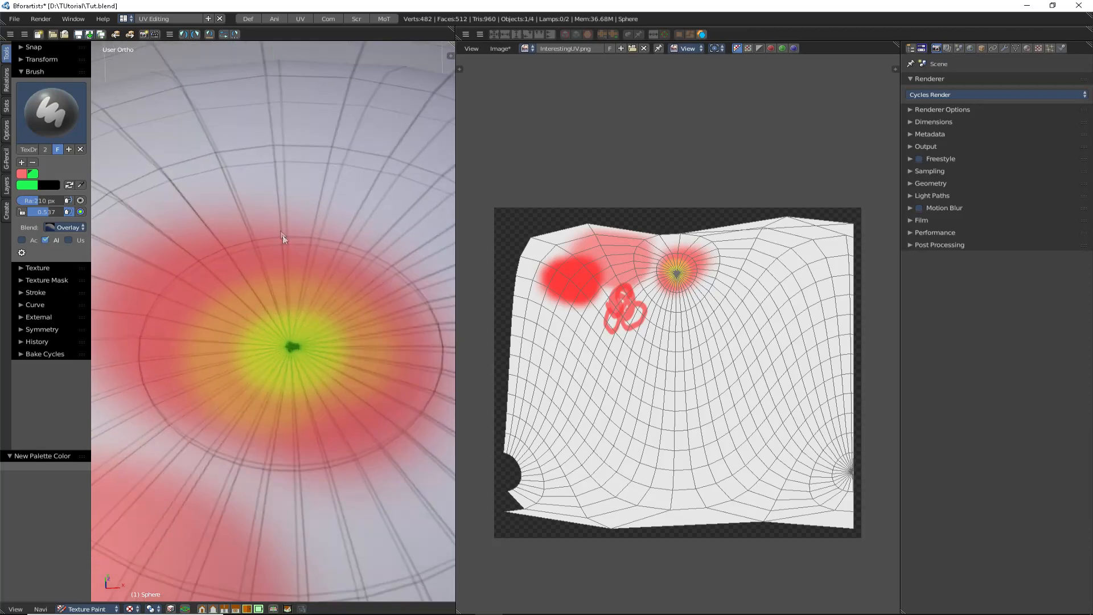
{"action": "scroll", "coordinate": [289, 248], "scroll_direction": "down", "scroll_amount": 2}
{"action": "scroll", "coordinate": [275, 216], "scroll_direction": "up", "scroll_amount": 1}
{"action": "scroll", "coordinate": [279, 256], "scroll_direction": "up", "scroll_amount": 2}
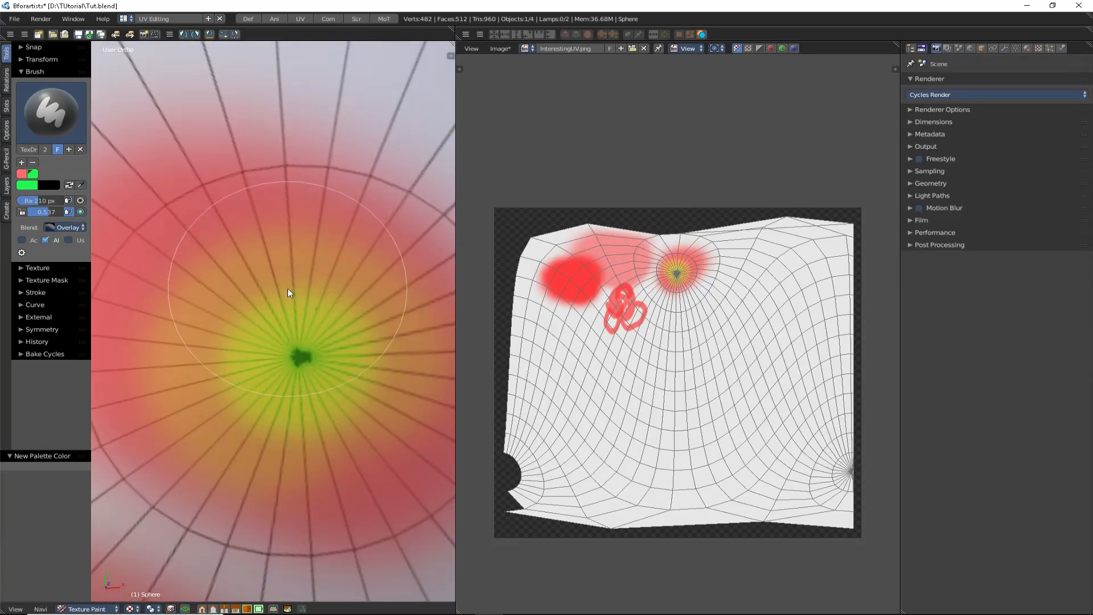
{"action": "scroll", "coordinate": [288, 288], "scroll_direction": "down", "scroll_amount": 1}
{"action": "scroll", "coordinate": [288, 288], "scroll_direction": "up", "scroll_amount": 1}
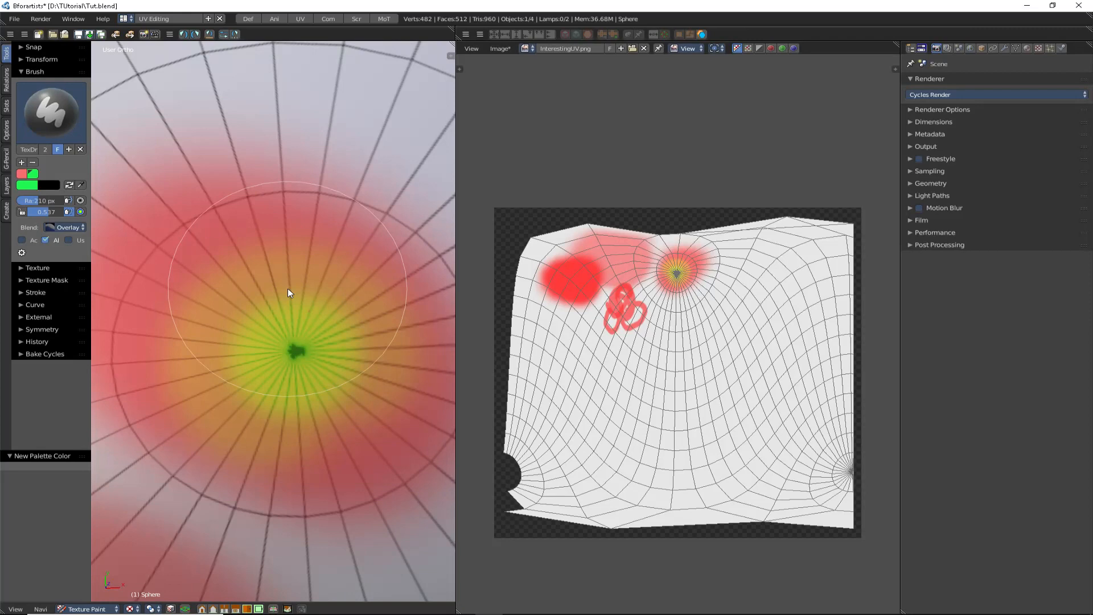
{"action": "scroll", "coordinate": [288, 287], "scroll_direction": "down", "scroll_amount": 3}
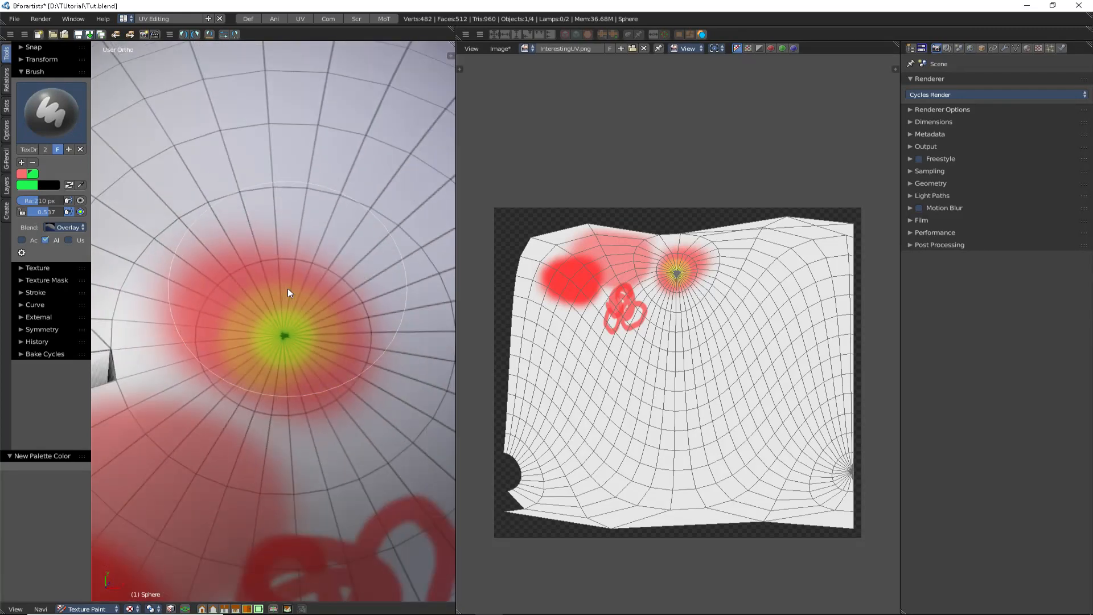
{"action": "scroll", "coordinate": [288, 288], "scroll_direction": "down", "scroll_amount": 3}
{"action": "scroll", "coordinate": [328, 332], "scroll_direction": "up", "scroll_amount": 3}
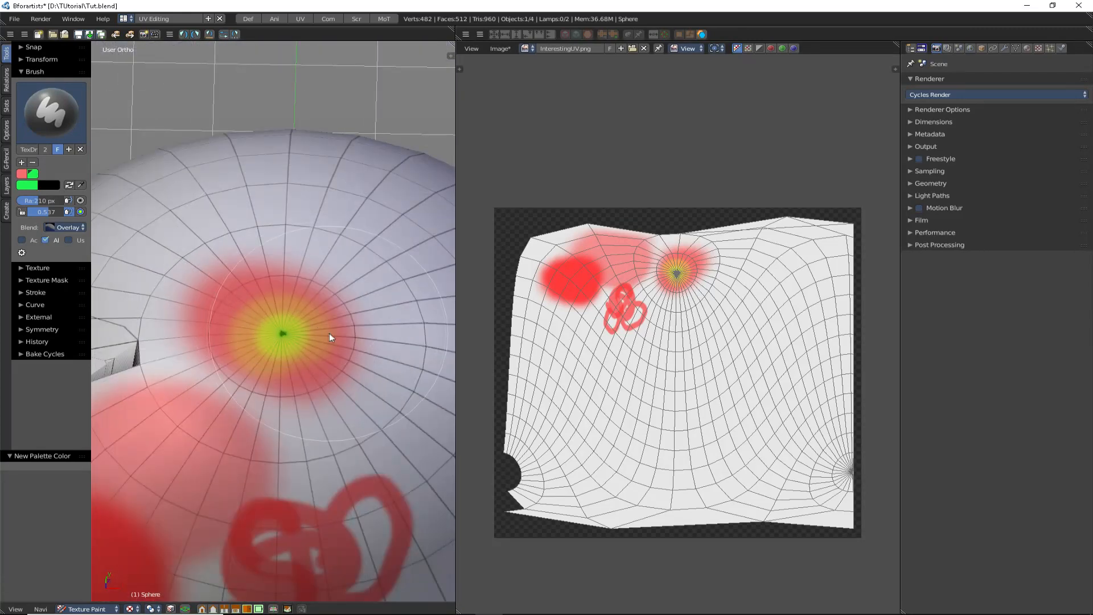
{"action": "scroll", "coordinate": [328, 332], "scroll_direction": "up", "scroll_amount": 4}
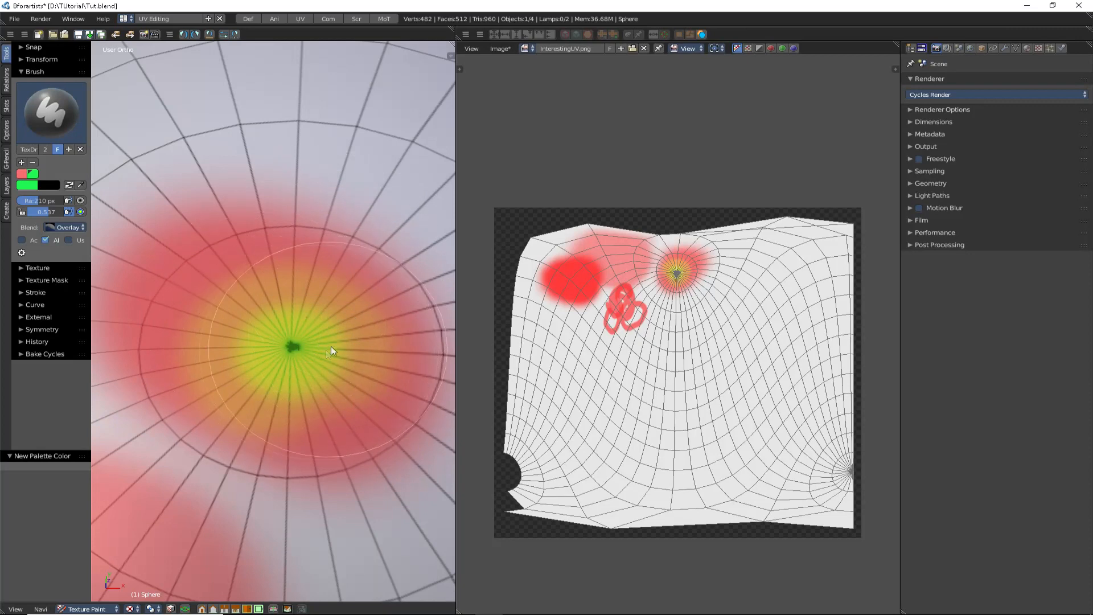
- Set the brush's blending mode to Color dodge
{"action": "left_click", "coordinate": [65, 226]}
{"action": "left_click", "coordinate": [66, 225]}
{"action": "left_click", "coordinate": [151, 215]}
{"action": "scroll", "coordinate": [343, 348], "scroll_direction": "down", "scroll_amount": 3}
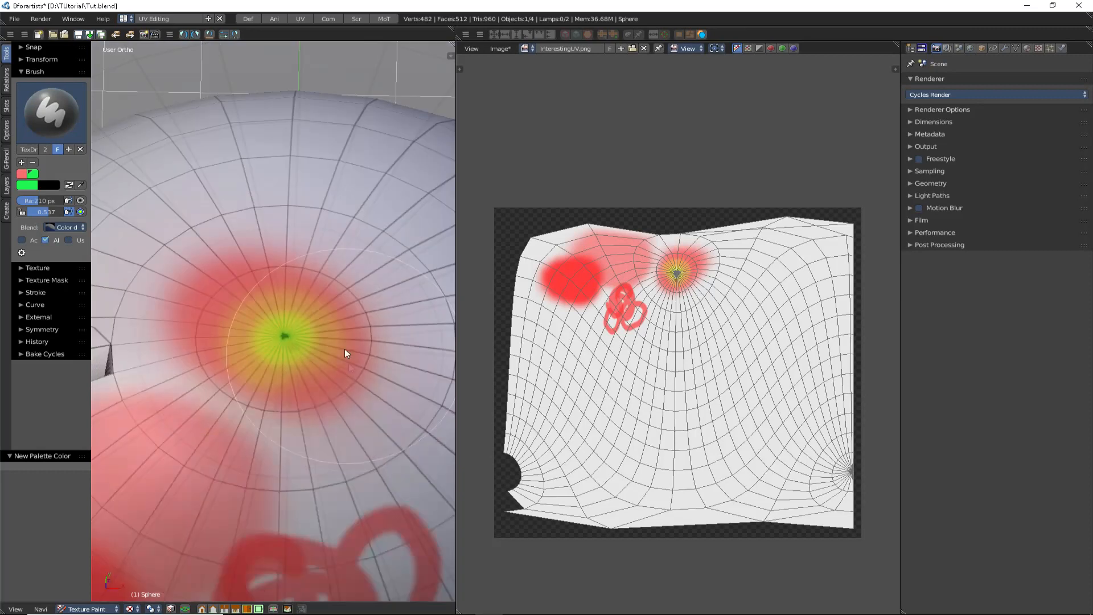
{"action": "scroll", "coordinate": [334, 333], "scroll_direction": "up", "scroll_amount": 3}
- Change the brush colour to a very pale pink at full brightness
{"action": "left_click", "coordinate": [29, 185]}
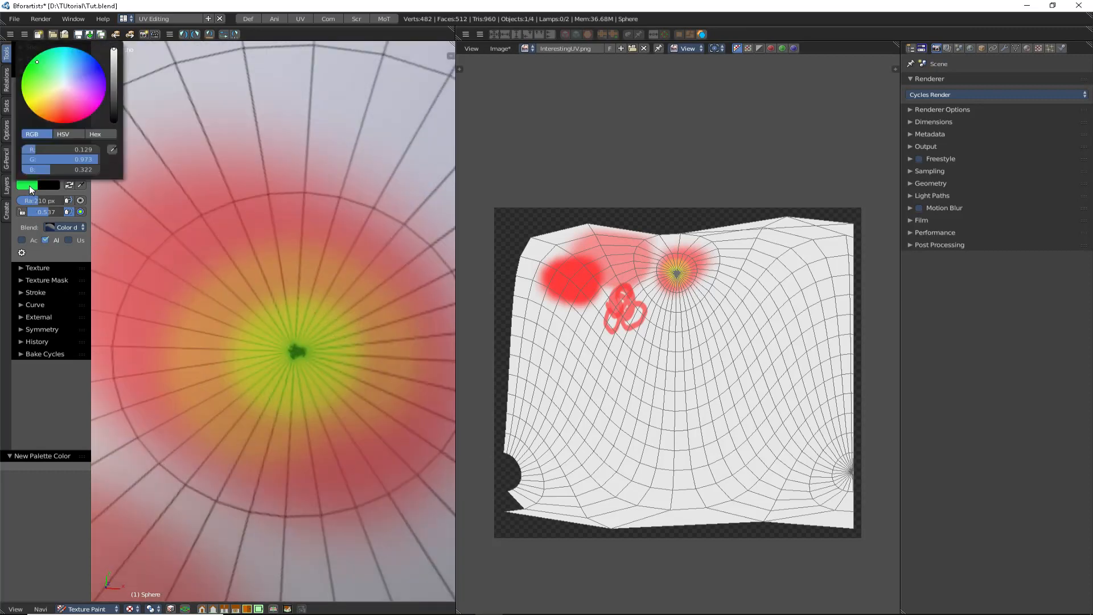
{"action": "left_click_drag", "start_coordinate": [110, 65], "coordinate": [117, 68]}
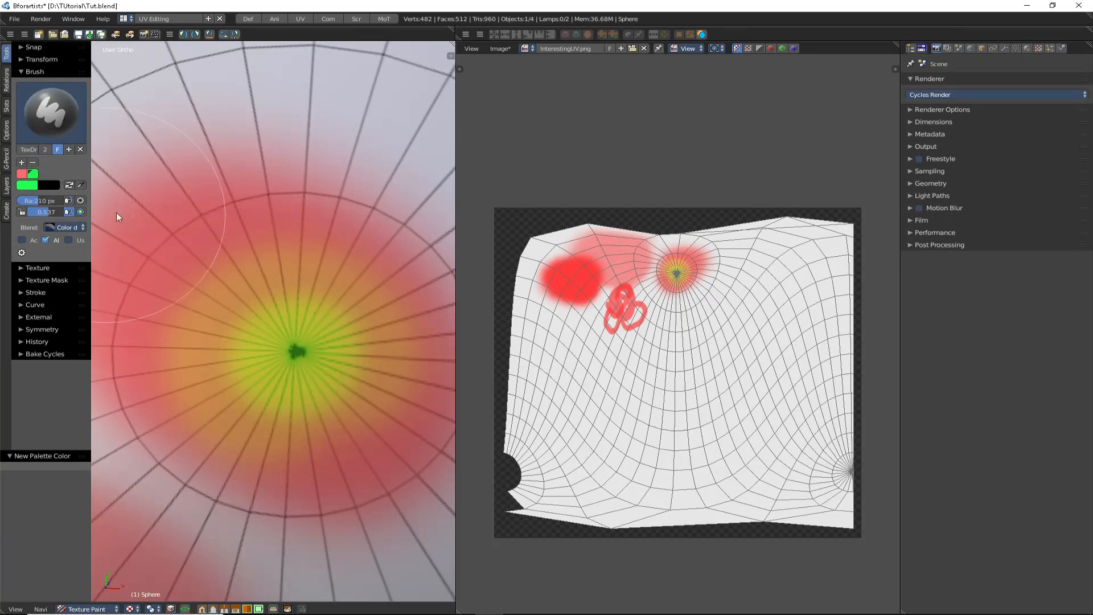
{"action": "left_click", "coordinate": [27, 187]}
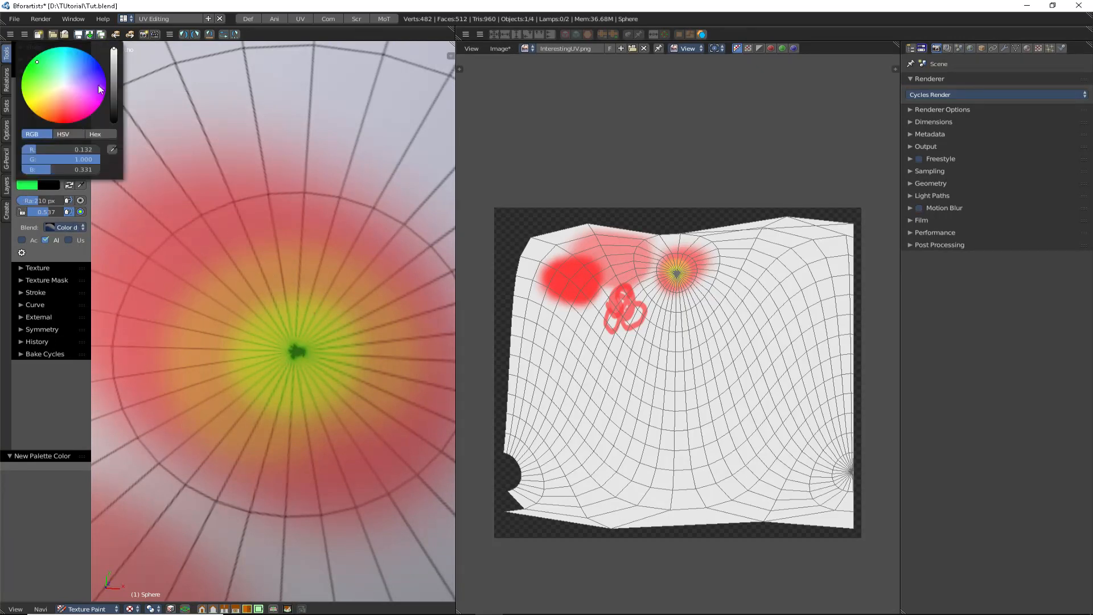
{"action": "mouse_move", "coordinate": [114, 84]}
{"action": "left_mouse_down"}
{"action": "mouse_move", "coordinate": [114, 122]}
{"action": "mouse_move", "coordinate": [114, 78]}
{"action": "left_mouse_up"}
{"action": "left_click", "coordinate": [38, 188]}
{"action": "left_click", "coordinate": [60, 86]}
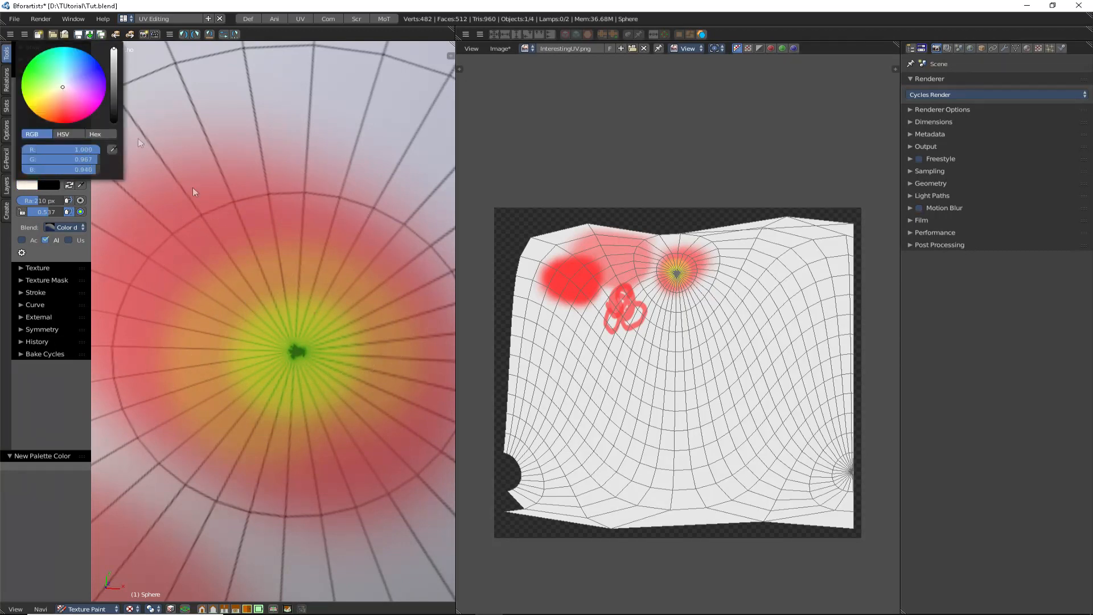
{"action": "left_click", "coordinate": [26, 186]}
{"action": "left_click", "coordinate": [63, 90]}
- Paint a pale pink Color dodge stroke across the side of the pole spot, beside its green centre
{"action": "middle_click_drag", "start_coordinate": [305, 382], "coordinate": [297, 365], "text": "shift"}
{"action": "scroll", "coordinate": [292, 370], "scroll_direction": "up", "scroll_amount": 1}
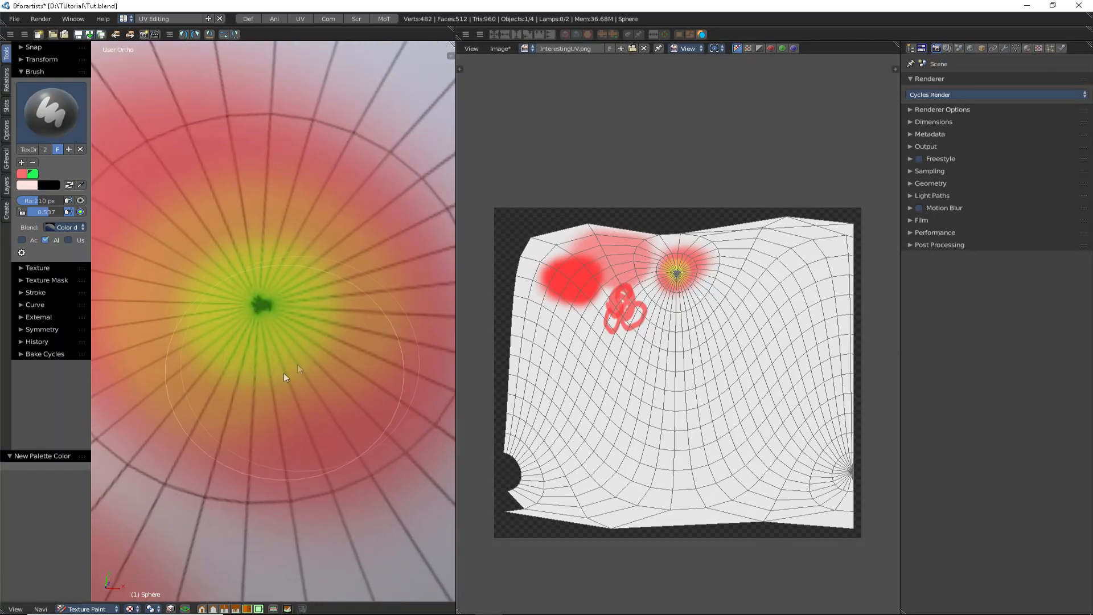
{"action": "mouse_move", "coordinate": [266, 398]}
{"action": "left_mouse_down"}
{"action": "mouse_move", "coordinate": [322, 414]}
{"action": "mouse_move", "coordinate": [374, 387]}
{"action": "mouse_move", "coordinate": [392, 336]}
{"action": "mouse_move", "coordinate": [393, 264]}
{"action": "left_mouse_up"}
{"action": "mouse_move", "coordinate": [393, 264]}
{"action": "middle_mouse_down", "text": "shift"}
{"action": "mouse_move", "coordinate": [388, 364]}
{"action": "mouse_move", "coordinate": [312, 339]}
{"action": "middle_mouse_up", "text": "shift"}
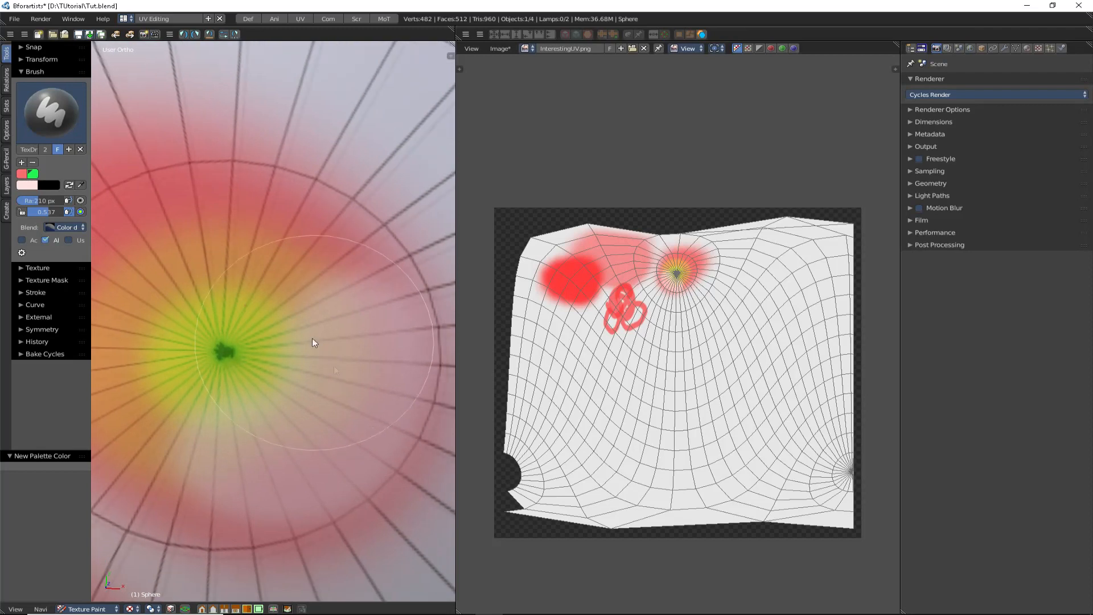
- Paint a second Color dodge stroke over the lightened area to brighten it further
{"action": "scroll", "coordinate": [312, 338], "scroll_direction": "down", "scroll_amount": 4}
{"action": "scroll", "coordinate": [345, 354], "scroll_direction": "up", "scroll_amount": 3}
{"action": "mouse_move", "coordinate": [373, 336]}
{"action": "middle_mouse_down", "text": "shift"}
{"action": "mouse_move", "coordinate": [380, 394]}
{"action": "mouse_move", "coordinate": [374, 387]}
{"action": "middle_mouse_up", "text": "shift"}
{"action": "scroll", "coordinate": [381, 399], "scroll_direction": "up", "scroll_amount": 1}
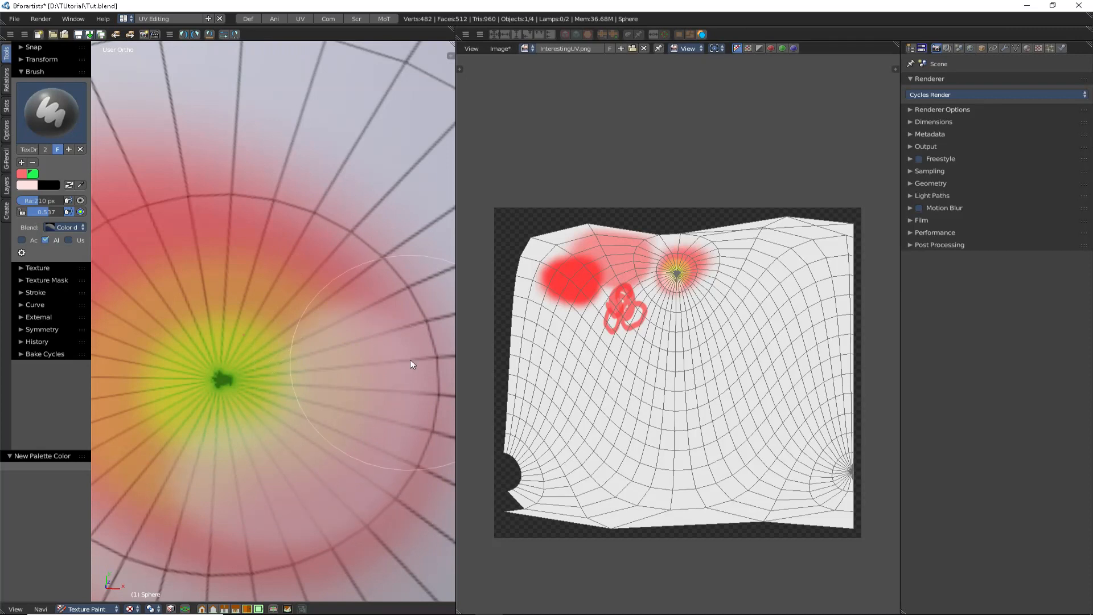
{"action": "mouse_move", "coordinate": [327, 358]}
{"action": "middle_mouse_down", "text": "shift"}
{"action": "mouse_move", "coordinate": [351, 400]}
{"action": "mouse_move", "coordinate": [229, 204]}
{"action": "middle_mouse_up", "text": "shift"}
{"action": "scroll", "coordinate": [348, 399], "scroll_direction": "up", "scroll_amount": 1}
{"action": "mouse_move", "coordinate": [334, 330]}
{"action": "left_mouse_down"}
{"action": "mouse_move", "coordinate": [335, 360]}
{"action": "mouse_move", "coordinate": [242, 436]}
{"action": "left_mouse_up"}
- Examine how the Color dodge strokes blend into the pole spot at different zoom levels
{"action": "scroll", "coordinate": [265, 387], "scroll_direction": "up", "scroll_amount": 1}
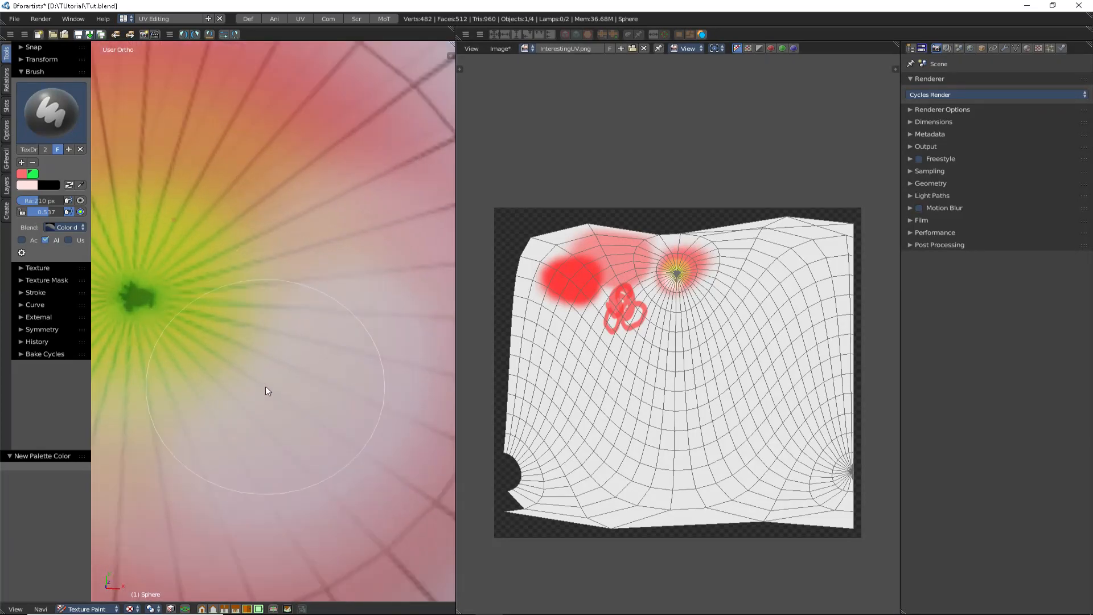
{"action": "scroll", "coordinate": [265, 387], "scroll_direction": "up", "scroll_amount": 1}
{"action": "scroll", "coordinate": [302, 435], "scroll_direction": "down", "scroll_amount": 10}
{"action": "middle_click_drag", "start_coordinate": [316, 378], "coordinate": [346, 353]}
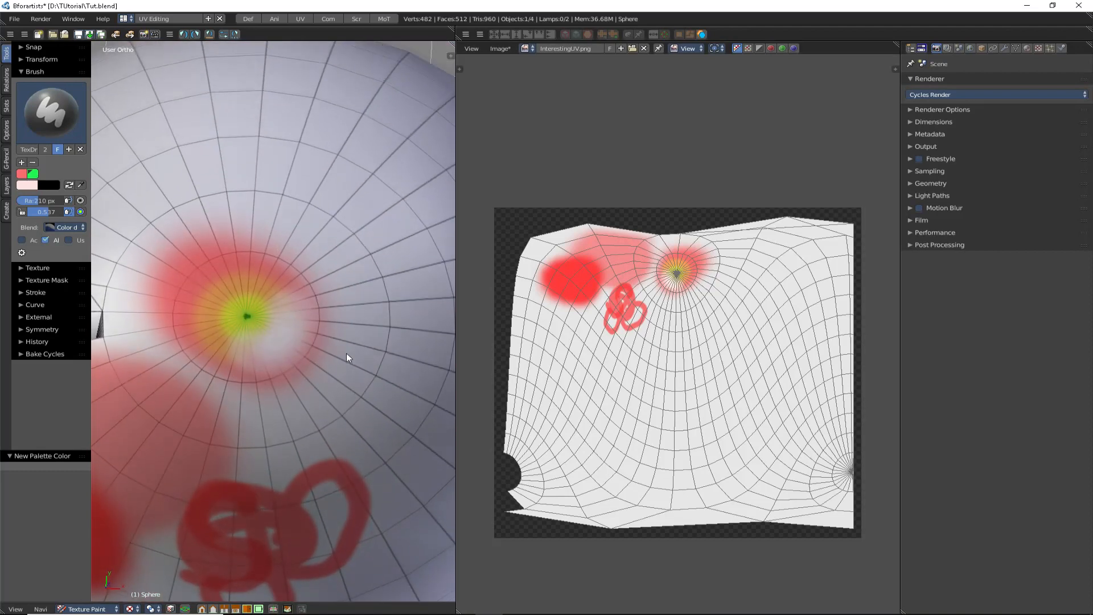
{"action": "scroll", "coordinate": [328, 356], "scroll_direction": "up", "scroll_amount": 2}
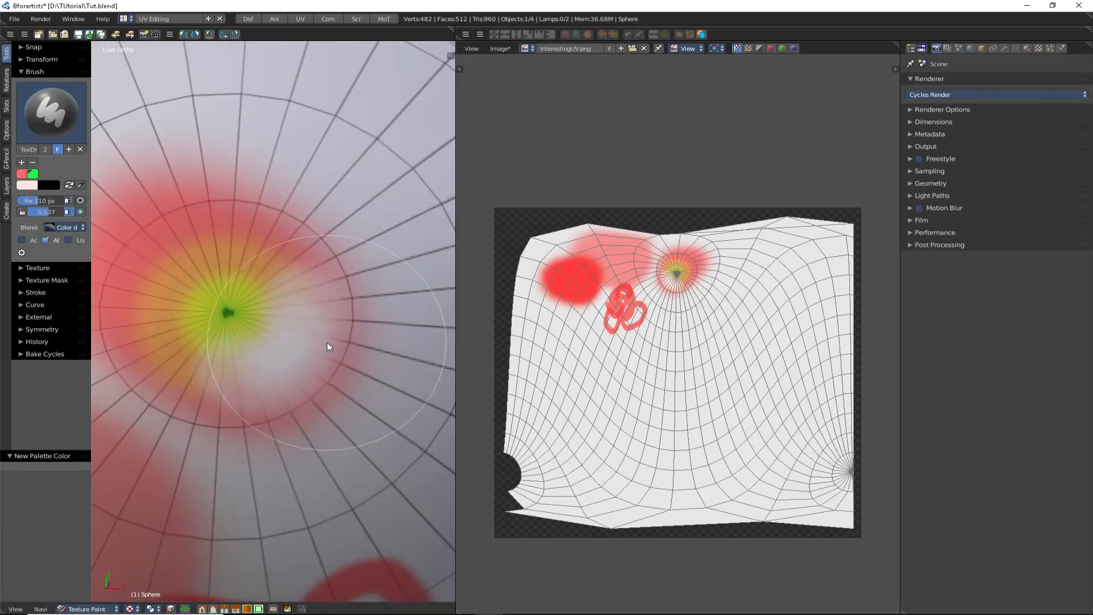
{"action": "scroll", "coordinate": [326, 343], "scroll_direction": "down", "scroll_amount": 3}
{"action": "scroll", "coordinate": [327, 343], "scroll_direction": "up", "scroll_amount": 6}
{"action": "middle_click_drag", "start_coordinate": [254, 305], "coordinate": [332, 330], "text": "shift"}
{"action": "scroll", "coordinate": [357, 346], "scroll_direction": "down", "scroll_amount": 4}
{"action": "scroll", "coordinate": [320, 337], "scroll_direction": "up", "scroll_amount": 2}
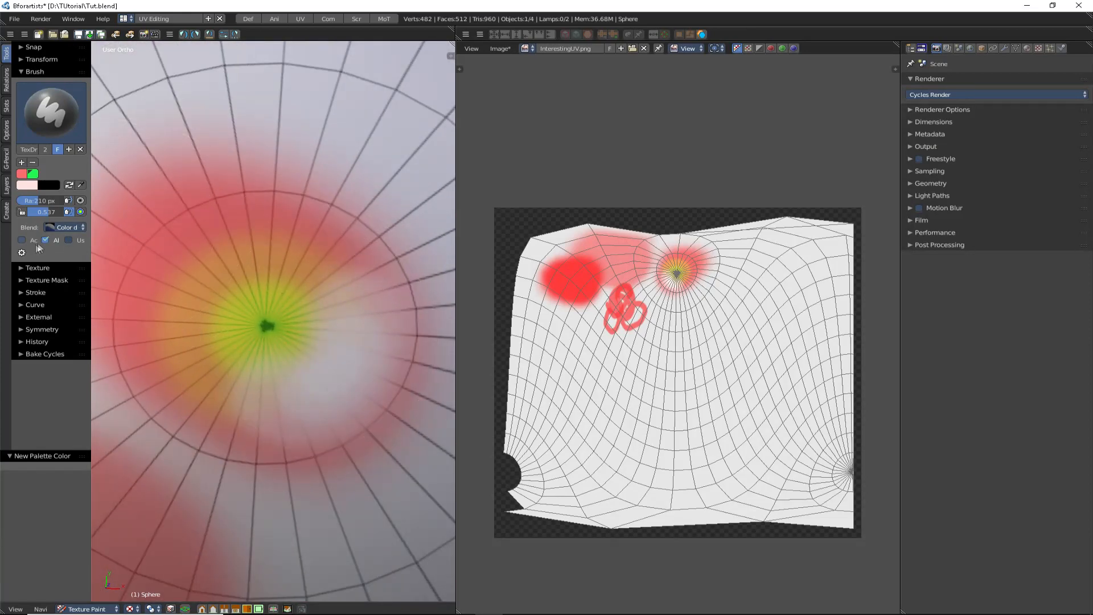
- Set the brush's blending mode back to Mix and enable the Accumulate option
{"action": "left_click", "coordinate": [57, 227]}
{"action": "left_click", "coordinate": [103, 215]}
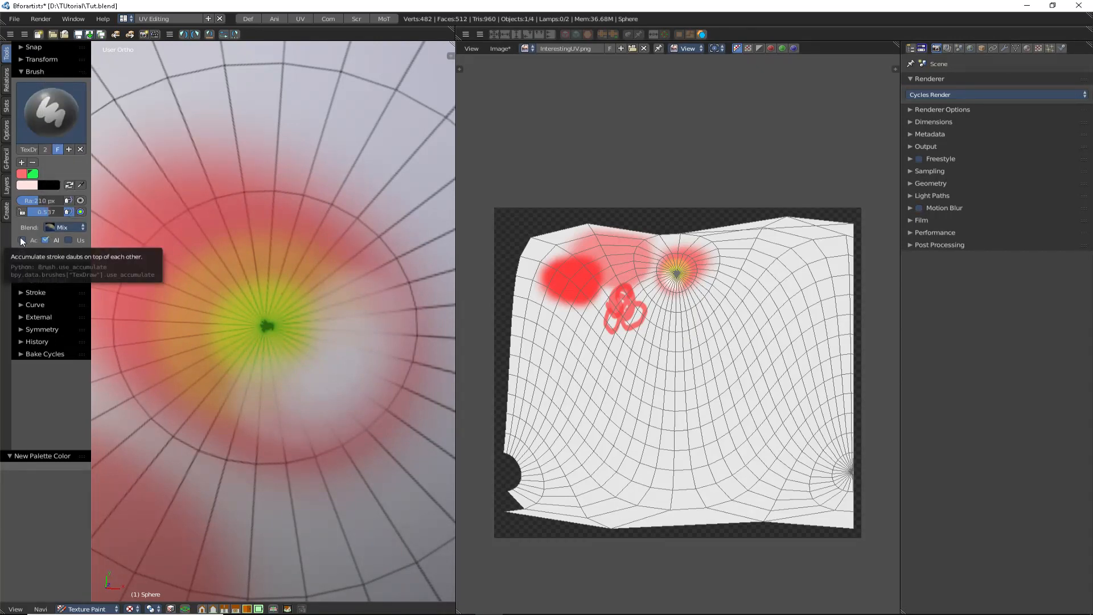
{"action": "middle_click_drag", "start_coordinate": [229, 214], "coordinate": [258, 408], "text": "shift"}
{"action": "scroll", "coordinate": [256, 380], "scroll_direction": "up", "scroll_amount": 2}
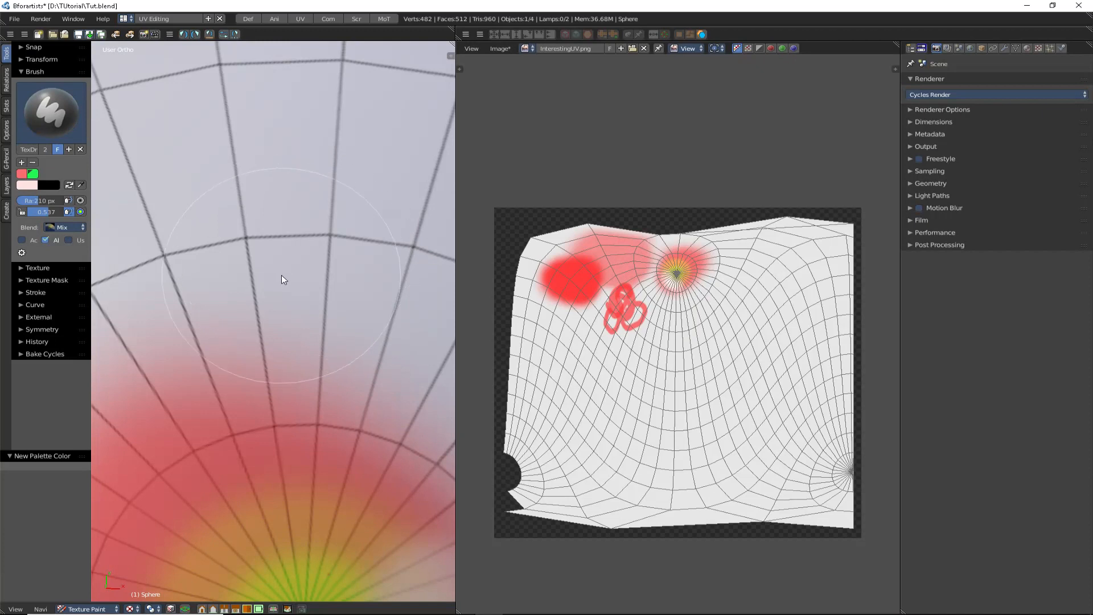
{"action": "left_click", "coordinate": [22, 241]}
- Paint a pale pink accumulated patch on the blank surface just above the pole spot
{"action": "middle_click_drag", "start_coordinate": [250, 295], "coordinate": [247, 370], "text": "shift"}
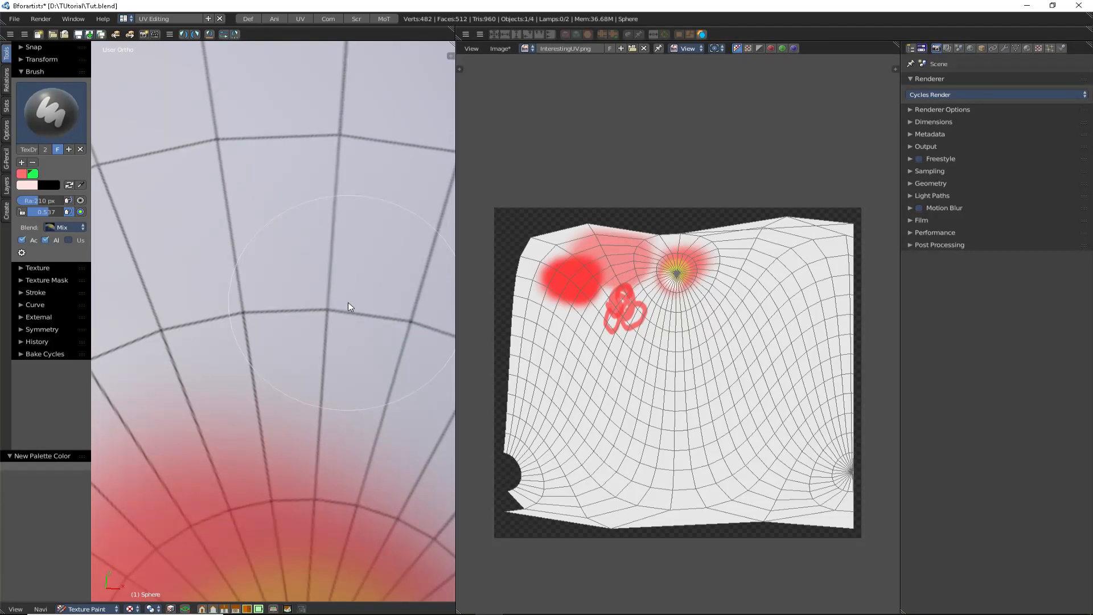
{"action": "mouse_move", "coordinate": [348, 307]}
{"action": "left_mouse_down"}
{"action": "mouse_move", "coordinate": [381, 295]}
{"action": "mouse_move", "coordinate": [292, 249]}
{"action": "mouse_move", "coordinate": [285, 300]}
{"action": "mouse_move", "coordinate": [256, 273]}
{"action": "mouse_move", "coordinate": [203, 281]}
{"action": "mouse_move", "coordinate": [319, 270]}
{"action": "mouse_move", "coordinate": [239, 219]}
{"action": "mouse_move", "coordinate": [219, 176]}
{"action": "mouse_move", "coordinate": [240, 168]}
{"action": "mouse_move", "coordinate": [380, 211]}
{"action": "mouse_move", "coordinate": [275, 120]}
{"action": "mouse_move", "coordinate": [220, 311]}
{"action": "mouse_move", "coordinate": [256, 360]}
{"action": "mouse_move", "coordinate": [300, 383]}
{"action": "mouse_move", "coordinate": [287, 294]}
{"action": "left_mouse_up"}
{"action": "scroll", "coordinate": [288, 289], "scroll_direction": "down", "scroll_amount": 4}
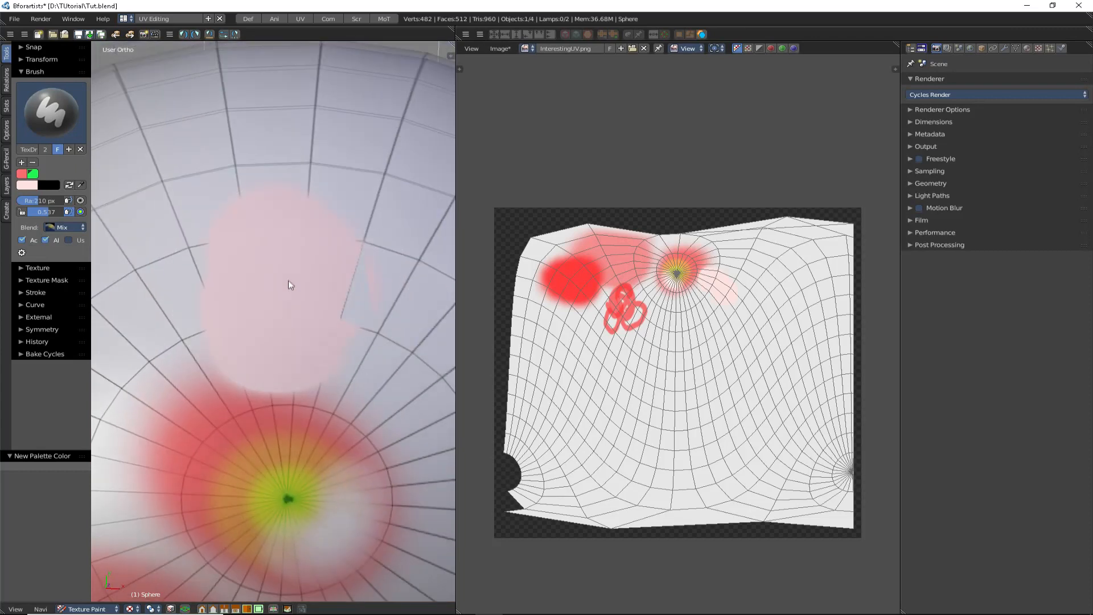
{"action": "scroll", "coordinate": [290, 284], "scroll_direction": "up", "scroll_amount": 2}
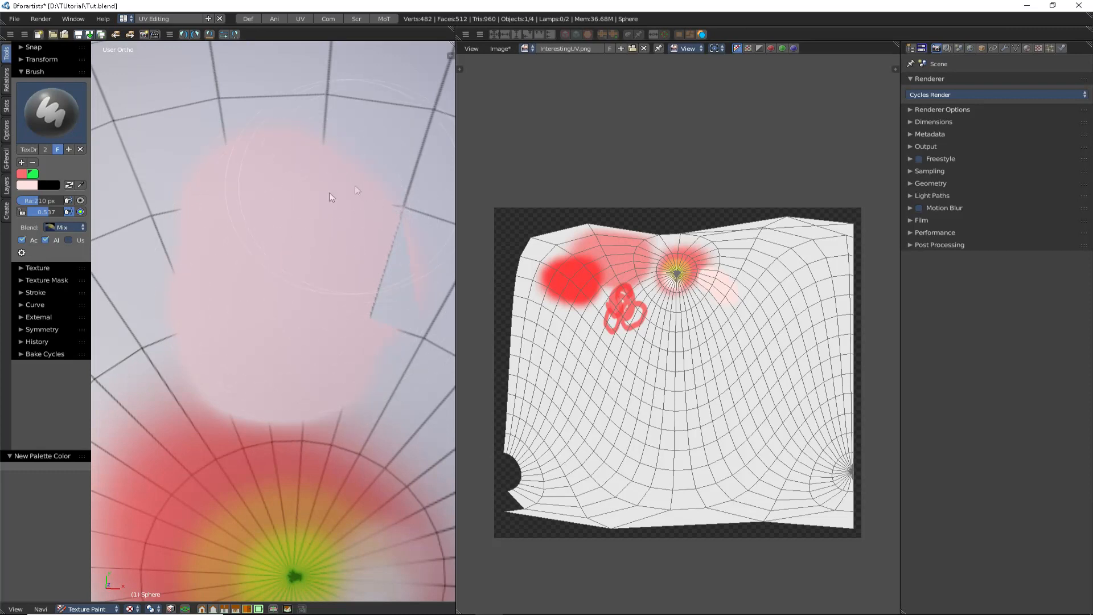
- Turn off the brush's Accumulate option
{"action": "left_click", "coordinate": [22, 240]}
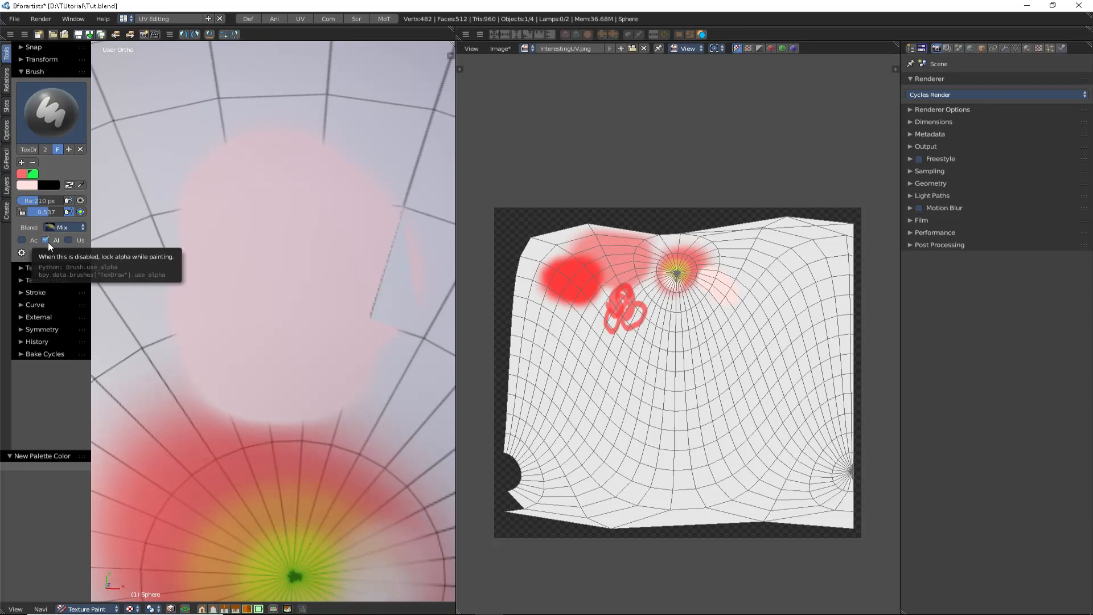
- Examine the pale pink patch above the pole spot and the notch in its edge at different zoom levels
{"action": "scroll", "coordinate": [384, 297], "scroll_direction": "down", "scroll_amount": 3}
{"action": "middle_click_drag", "start_coordinate": [384, 297], "coordinate": [350, 266]}
{"action": "scroll", "coordinate": [385, 223], "scroll_direction": "up", "scroll_amount": 2}
{"action": "scroll", "coordinate": [386, 223], "scroll_direction": "up", "scroll_amount": 1}
{"action": "scroll", "coordinate": [365, 282], "scroll_direction": "down", "scroll_amount": 3}
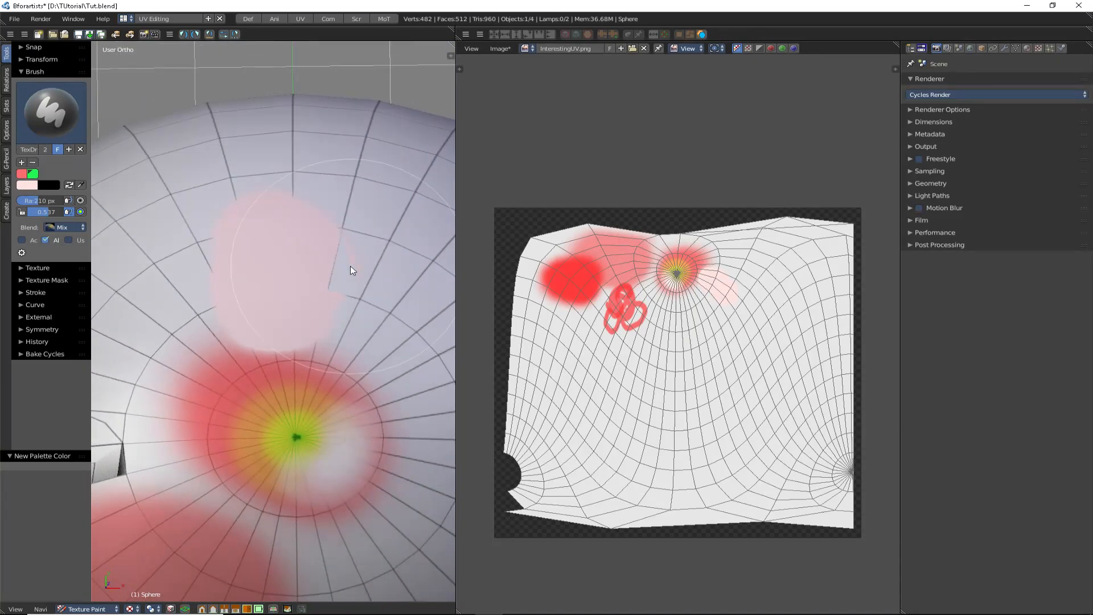
{"action": "scroll", "coordinate": [351, 270], "scroll_direction": "up", "scroll_amount": 2}
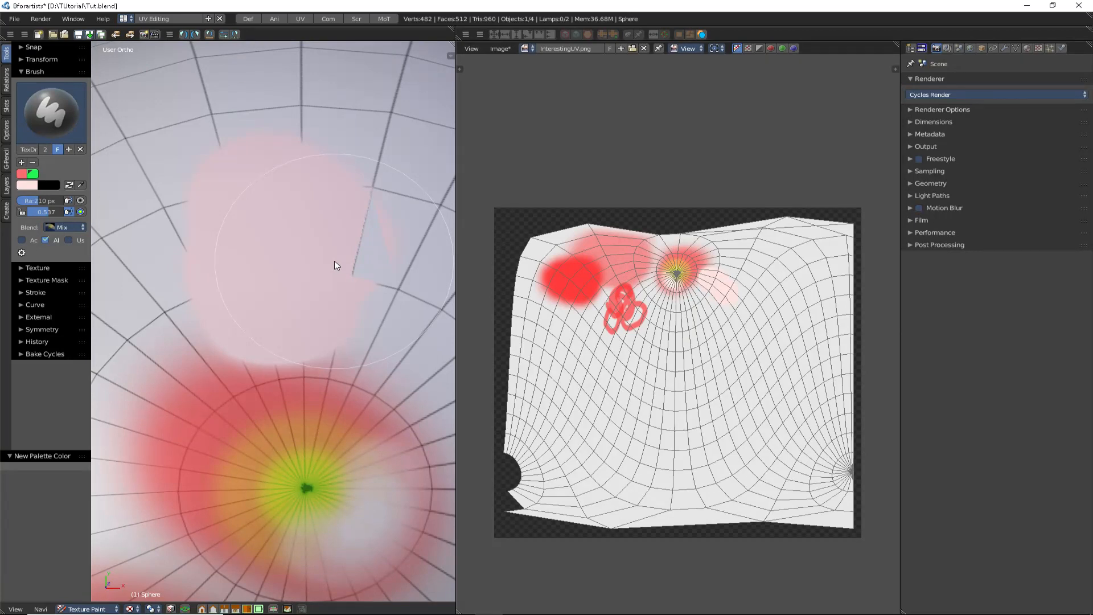
{"action": "scroll", "coordinate": [336, 265], "scroll_direction": "down", "scroll_amount": 3}
{"action": "scroll", "coordinate": [335, 273], "scroll_direction": "up", "scroll_amount": 3}
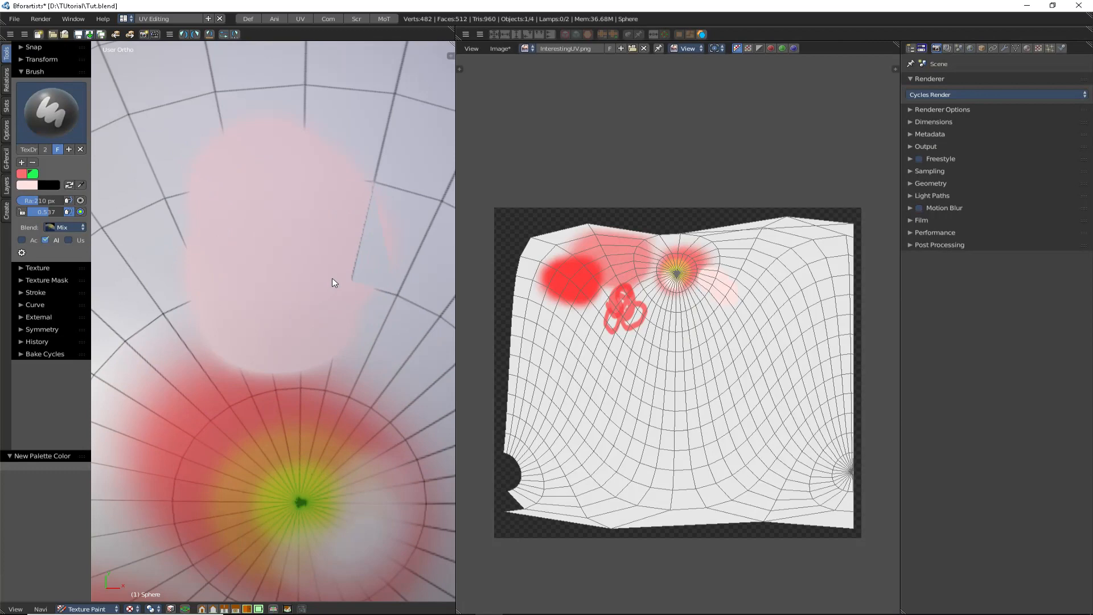
{"action": "scroll", "coordinate": [334, 281], "scroll_direction": "down", "scroll_amount": 3}
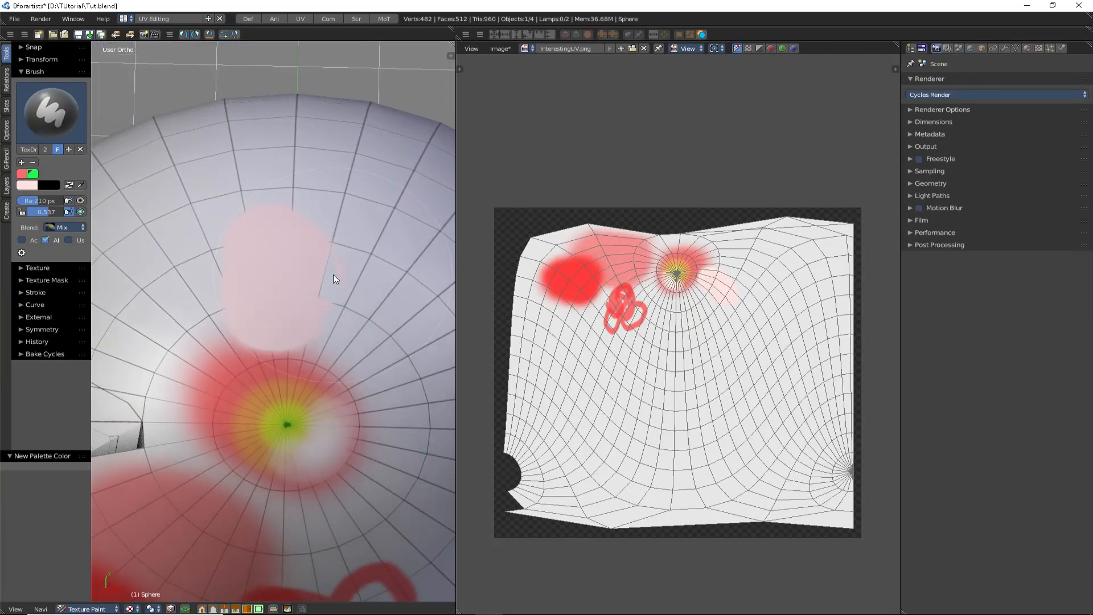
{"action": "scroll", "coordinate": [335, 280], "scroll_direction": "up", "scroll_amount": 3}
{"action": "scroll", "coordinate": [340, 279], "scroll_direction": "down", "scroll_amount": 2}
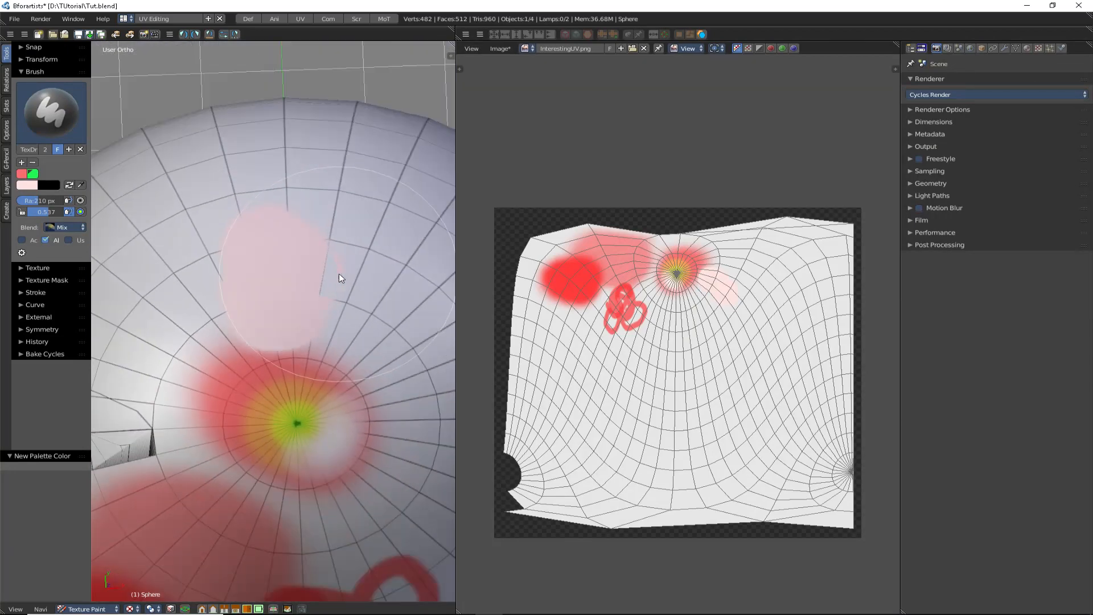
{"action": "scroll", "coordinate": [339, 278], "scroll_direction": "up", "scroll_amount": 2}
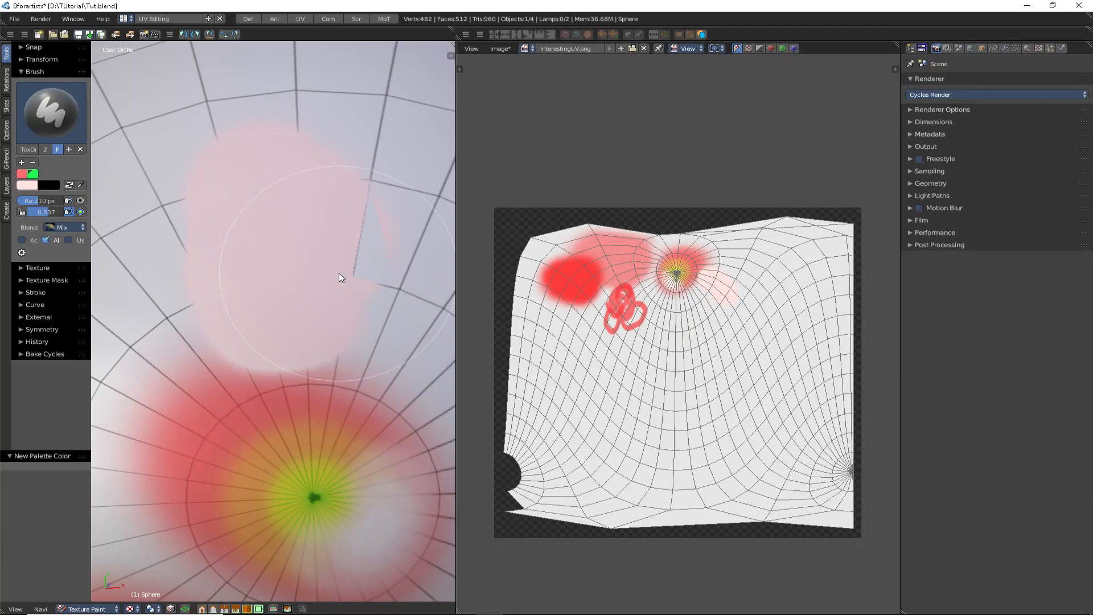
{"action": "scroll", "coordinate": [340, 277], "scroll_direction": "down", "scroll_amount": 2}
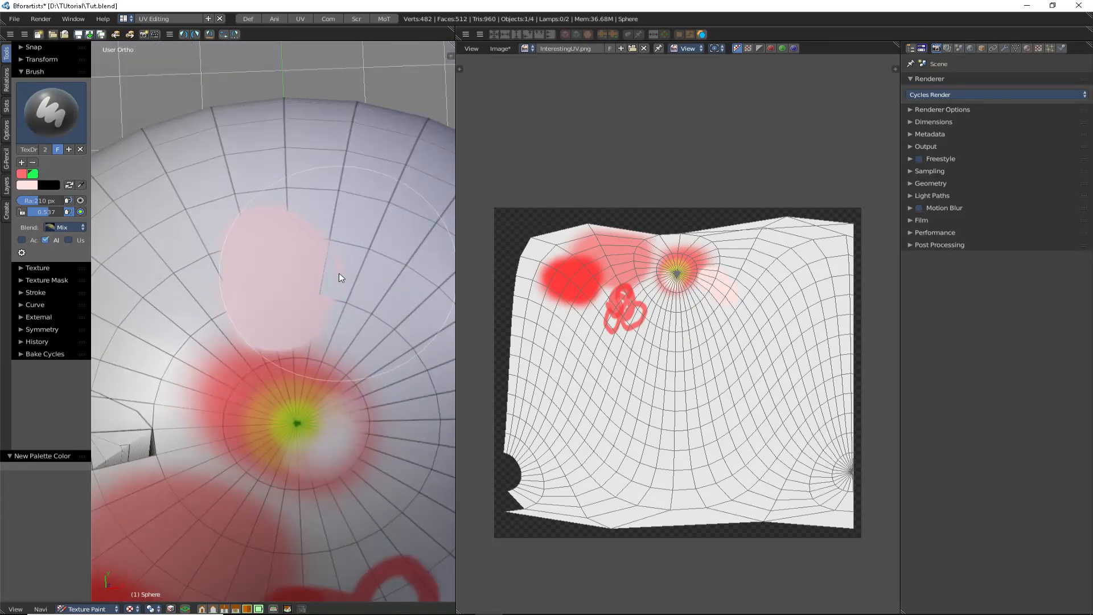
{"action": "scroll", "coordinate": [320, 262], "scroll_direction": "up", "scroll_amount": 2}
- Paint a fainter pale pink area above and beside the existing pale pink patch with Accumulate off
{"action": "middle_click_drag", "start_coordinate": [320, 261], "coordinate": [298, 314], "text": "shift"}
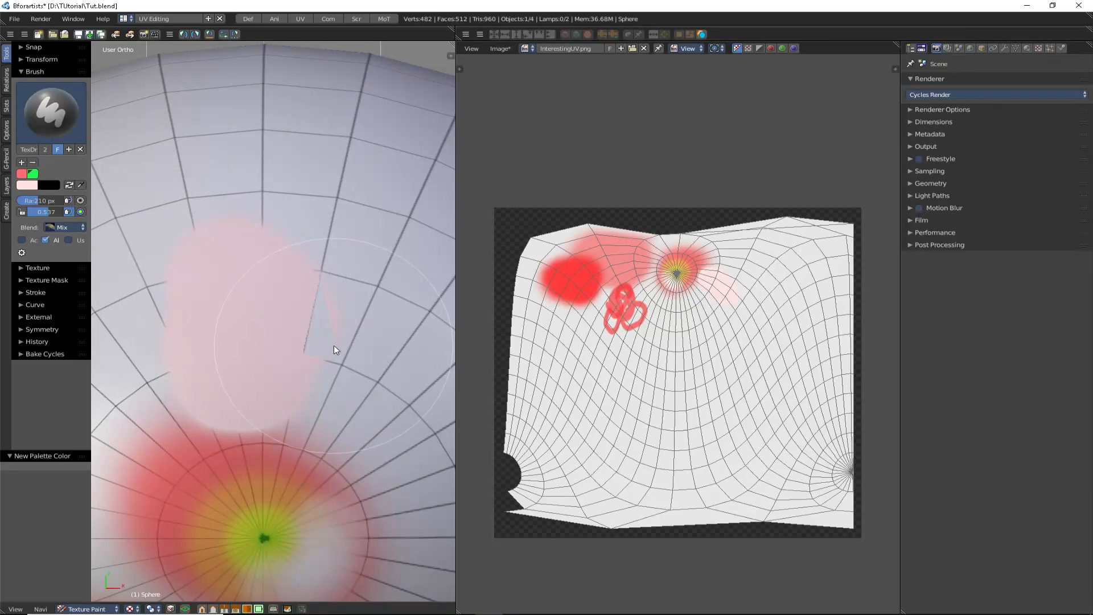
{"action": "mouse_move", "coordinate": [354, 337]}
{"action": "middle_mouse_down", "text": "shift"}
{"action": "mouse_move", "coordinate": [315, 398]}
{"action": "mouse_move", "coordinate": [315, 360]}
{"action": "mouse_move", "coordinate": [275, 411]}
{"action": "middle_mouse_up", "text": "shift"}
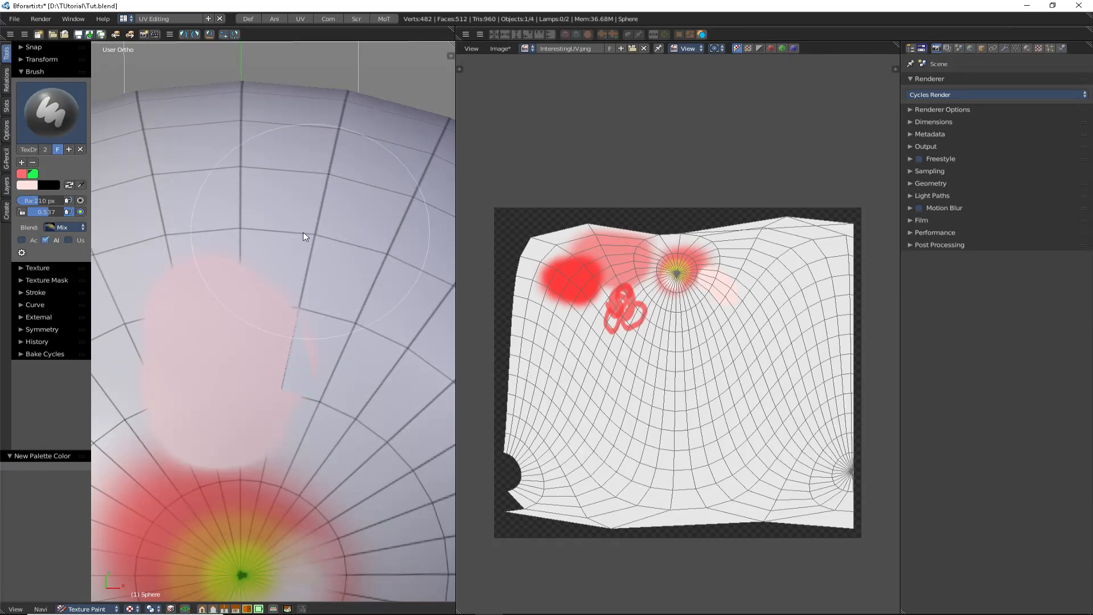
{"action": "middle_click_drag", "start_coordinate": [319, 334], "coordinate": [288, 354]}
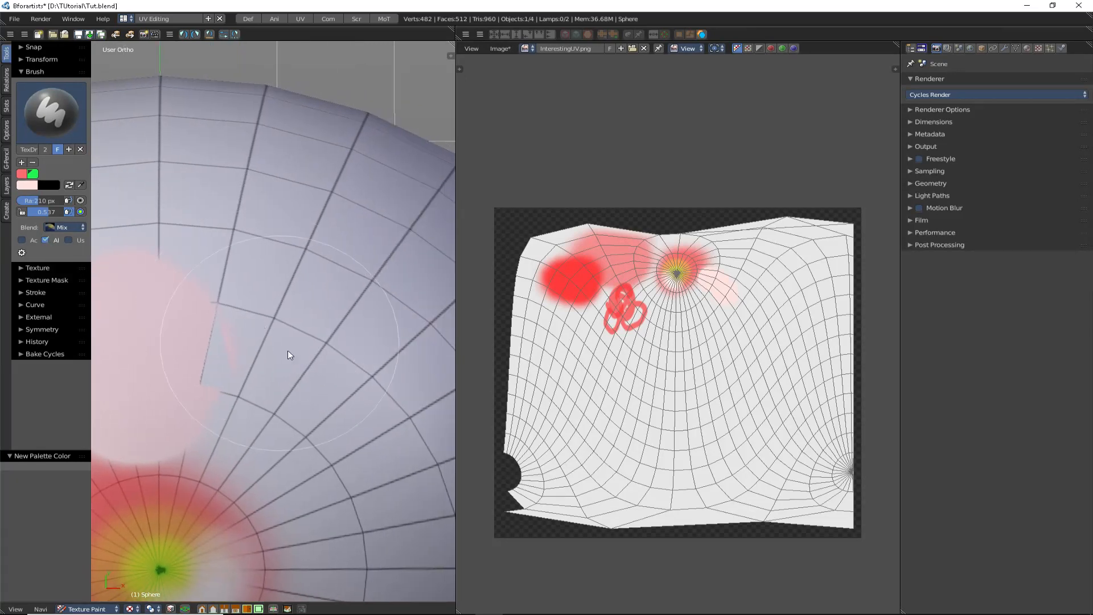
{"action": "middle_click_drag", "start_coordinate": [395, 334], "coordinate": [366, 296]}
{"action": "middle_click_drag", "start_coordinate": [280, 235], "coordinate": [261, 324]}
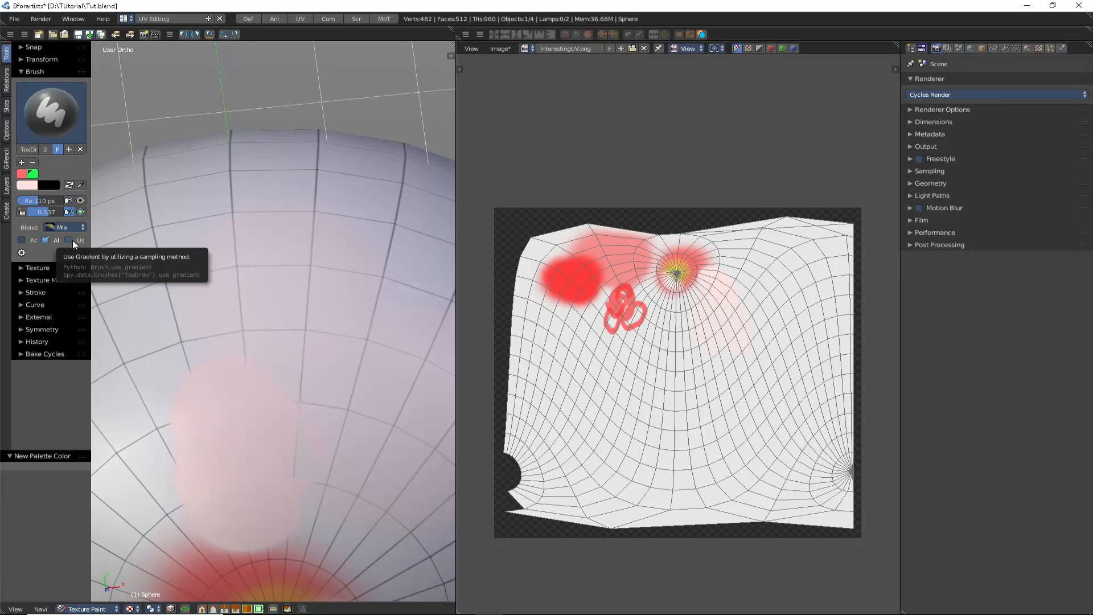
{"action": "middle_click_drag", "start_coordinate": [285, 239], "coordinate": [288, 317]}
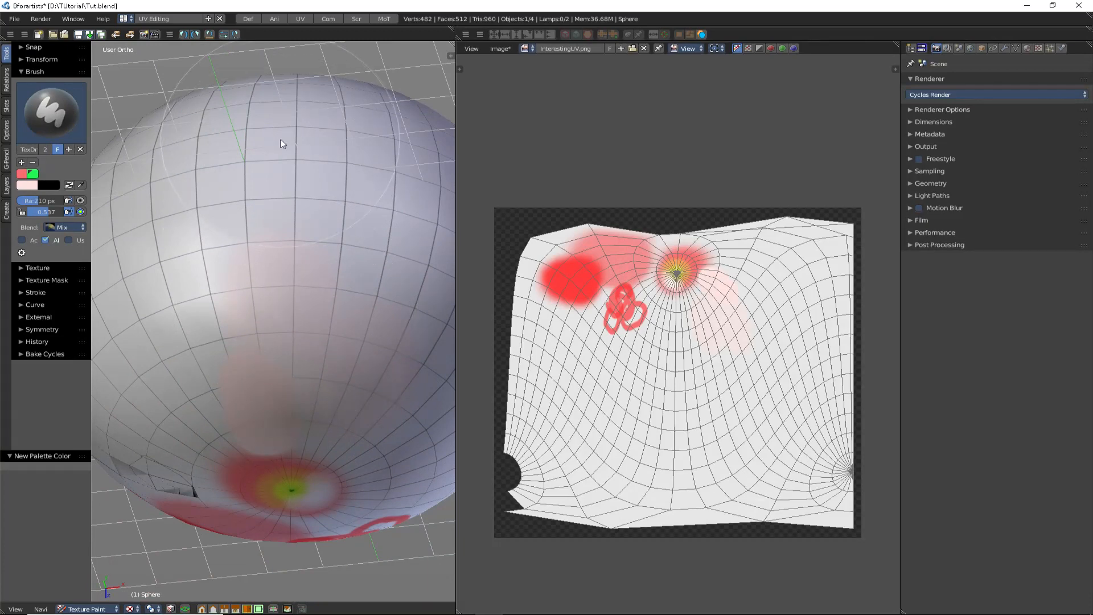
{"action": "middle_click_drag", "start_coordinate": [280, 144], "coordinate": [232, 144]}
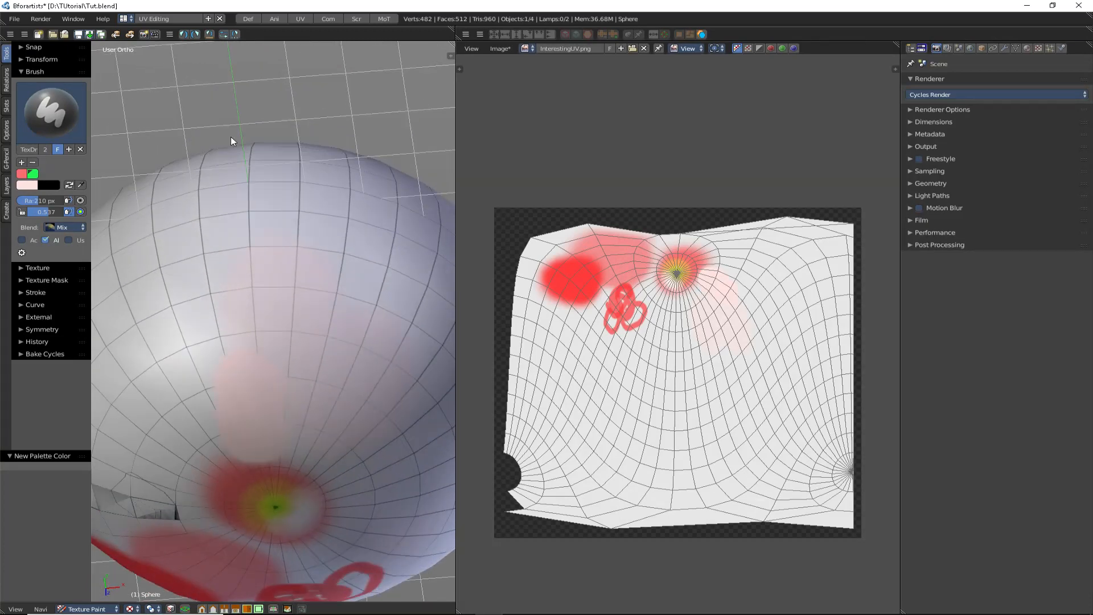
{"action": "scroll", "coordinate": [259, 258], "scroll_direction": "up", "scroll_amount": 2}
{"action": "middle_click_drag", "start_coordinate": [259, 258], "coordinate": [271, 243]}
{"action": "scroll", "coordinate": [270, 243], "scroll_direction": "up", "scroll_amount": 2}
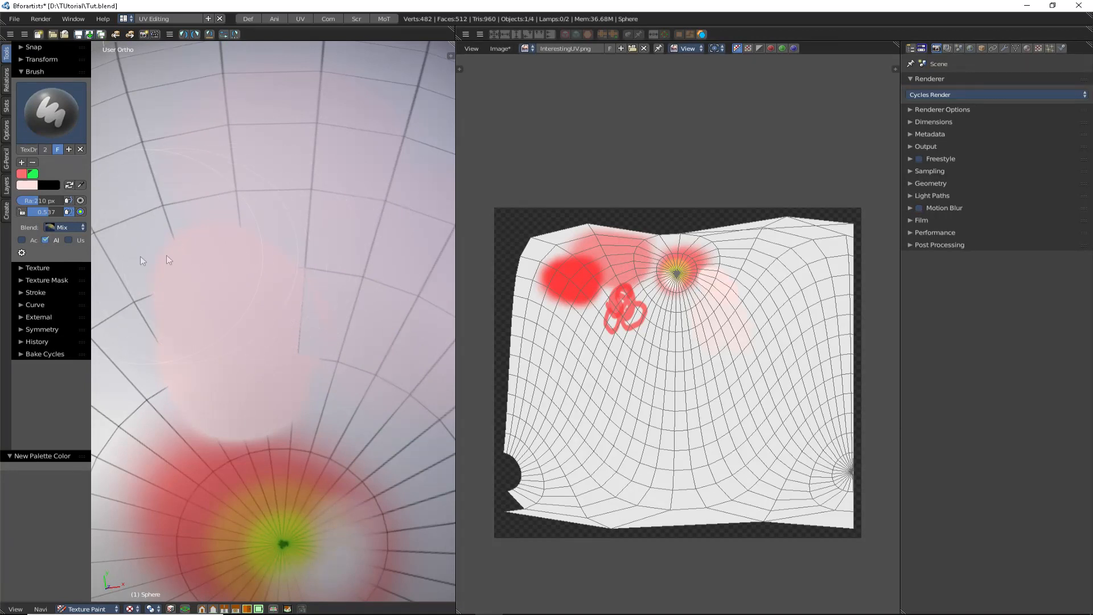
- Create a new texture for the TexDraw brush and name it Tech
{"action": "left_click", "coordinate": [34, 269]}
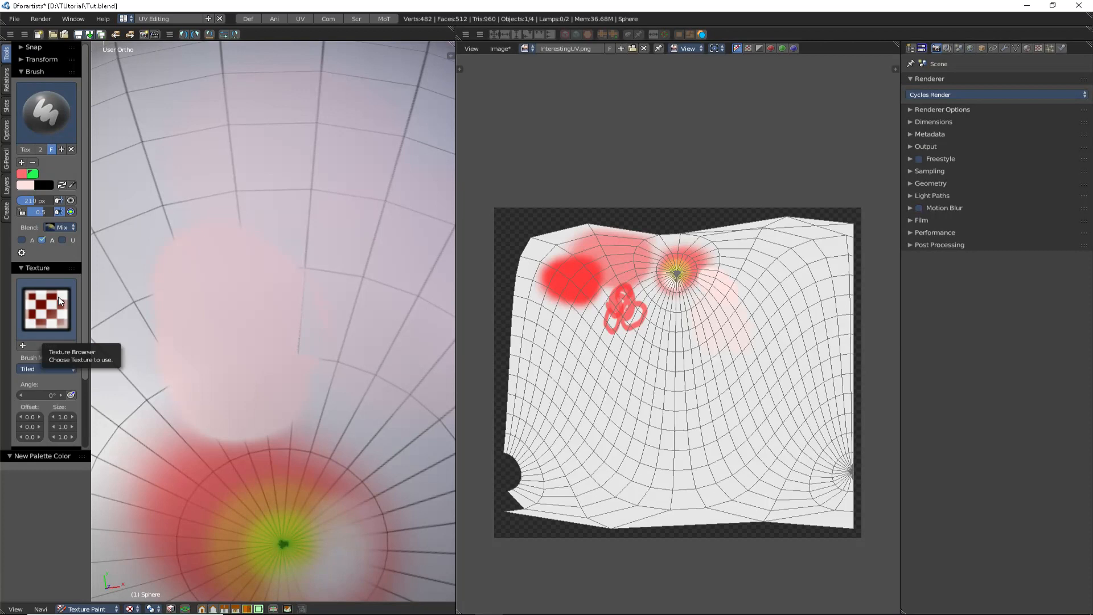
{"action": "scroll", "coordinate": [62, 296], "scroll_direction": "down", "scroll_amount": 3}
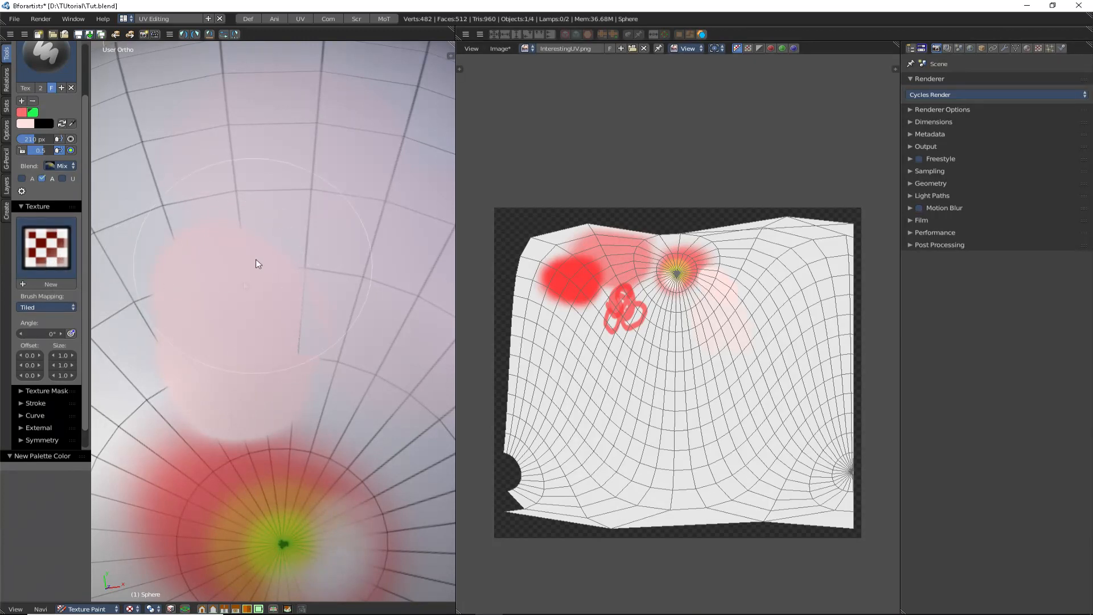
{"action": "middle_click_drag", "start_coordinate": [255, 258], "coordinate": [249, 325]}
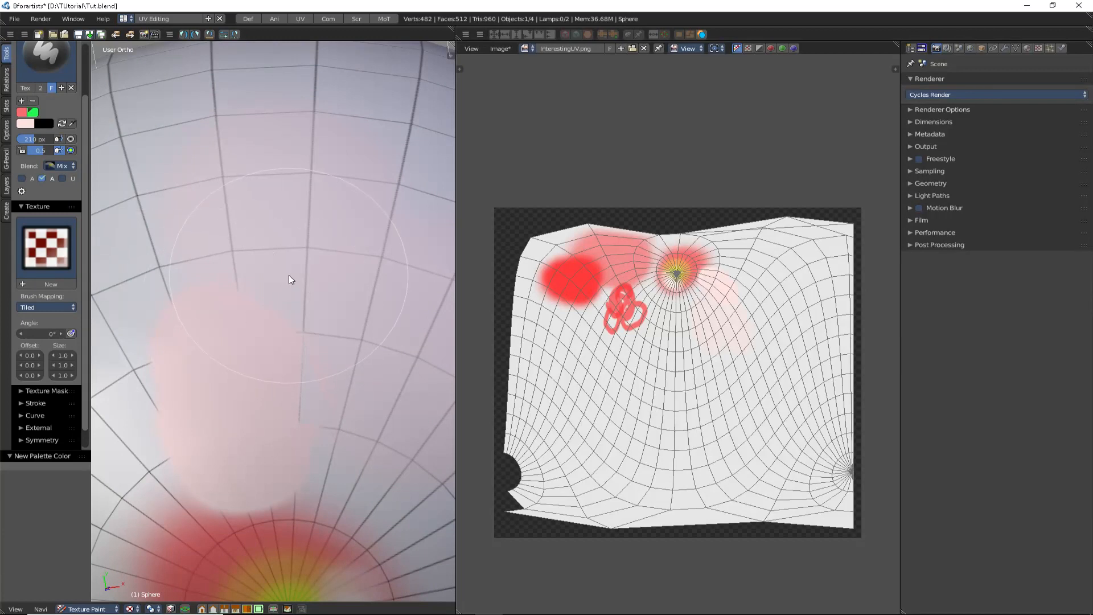
{"action": "middle_click_drag", "start_coordinate": [288, 276], "coordinate": [277, 344]}
{"action": "mouse_move", "coordinate": [214, 314]}
{"action": "middle_mouse_down"}
{"action": "mouse_move", "coordinate": [200, 306]}
{"action": "mouse_move", "coordinate": [211, 303]}
{"action": "middle_mouse_up"}
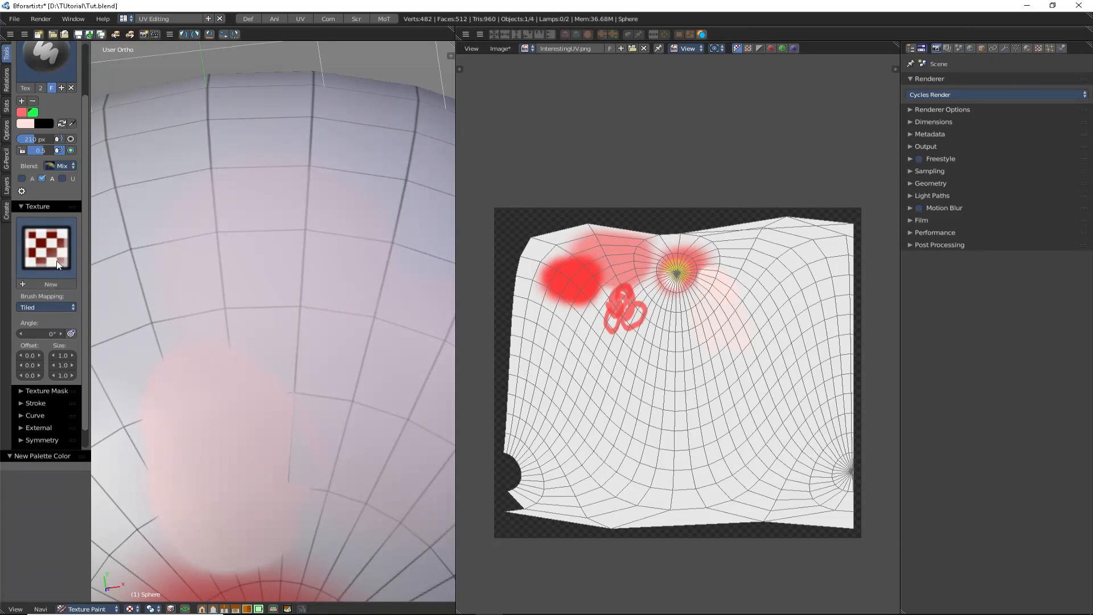
{"action": "left_click", "coordinate": [53, 286]}
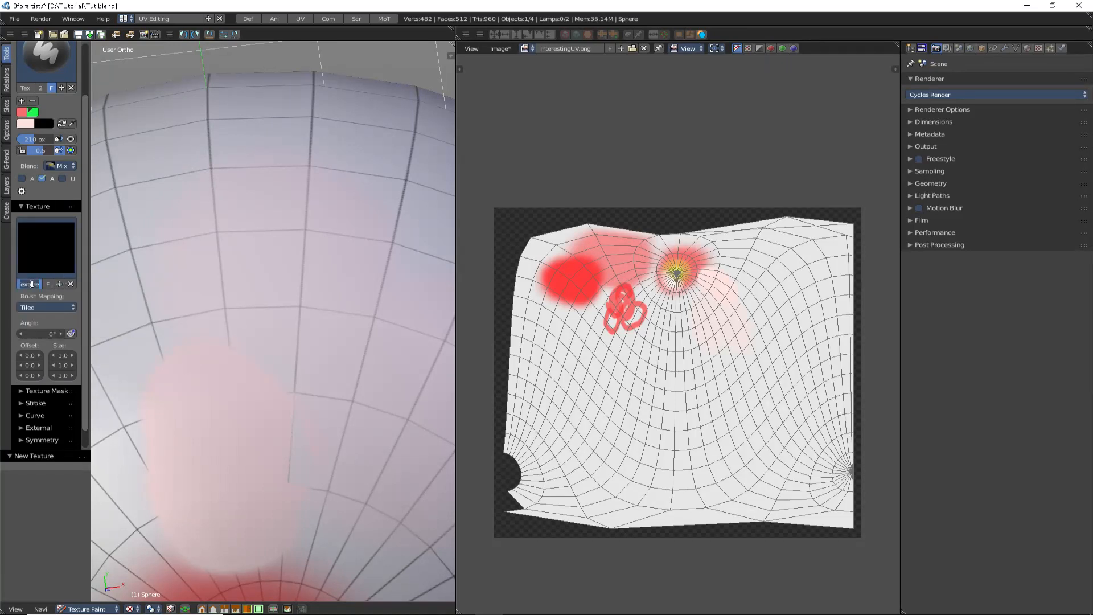
{"action": "left_click", "coordinate": [39, 283]}
{"action": "type", "text": "Tech"}
{"action": "key", "text": "Return"}
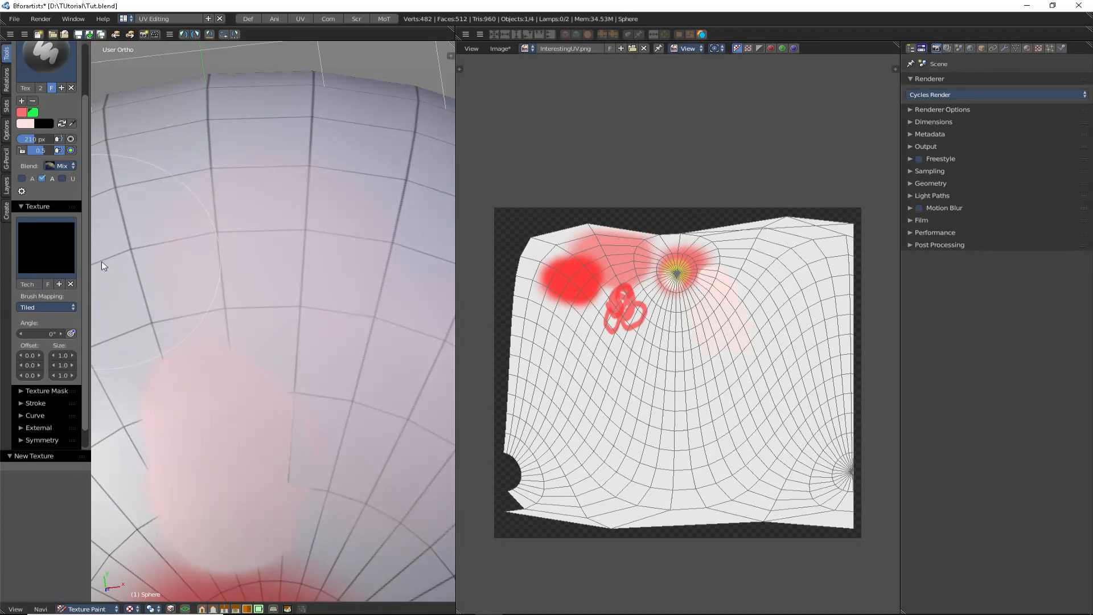
- Show the settings of the brush's Tech texture in place of the material's image texture
{"action": "left_click", "coordinate": [1027, 48]}
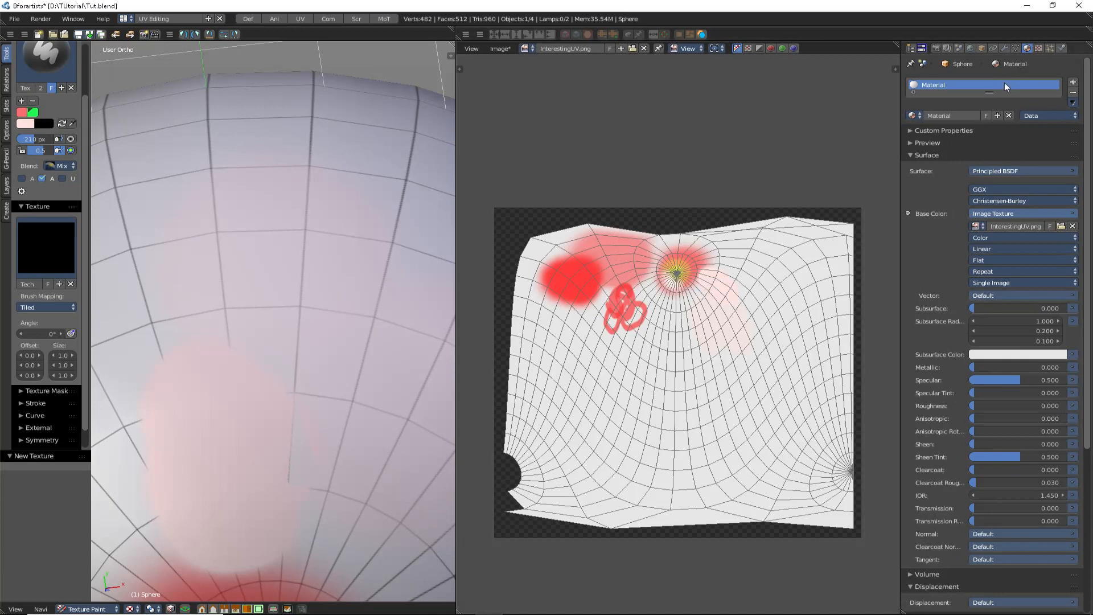
{"action": "left_click", "coordinate": [1038, 48]}
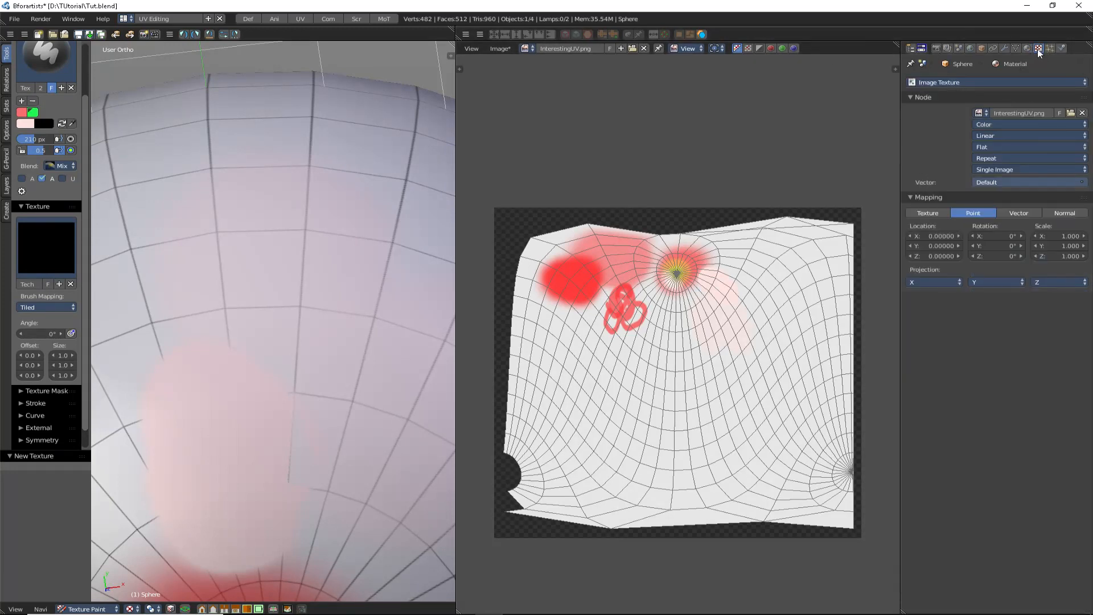
{"action": "left_click", "coordinate": [1027, 48]}
{"action": "left_click", "coordinate": [1038, 49]}
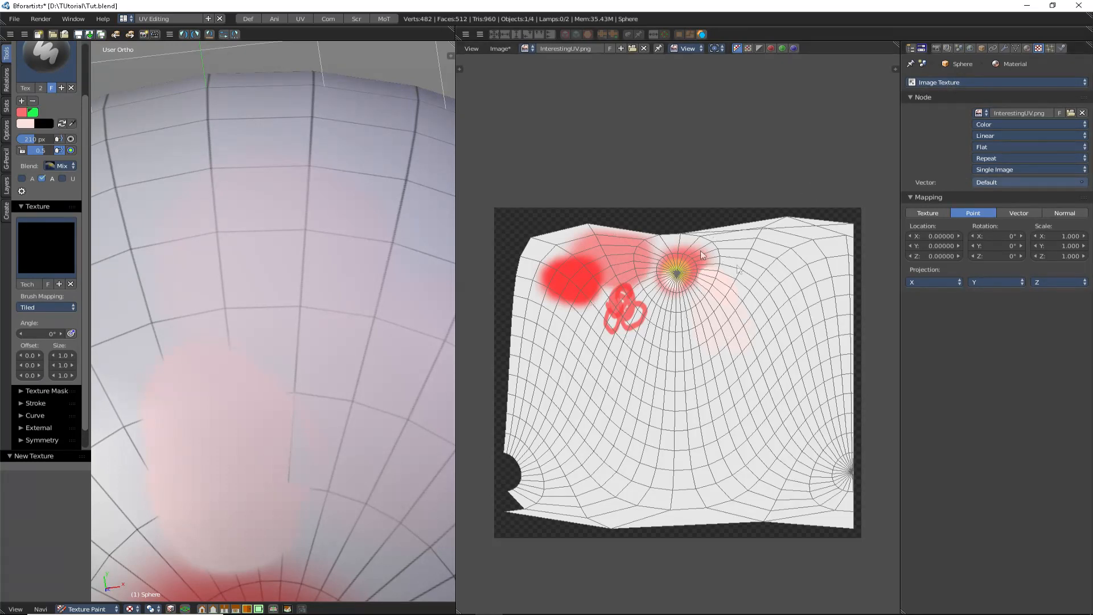
{"action": "left_click", "coordinate": [966, 84]}
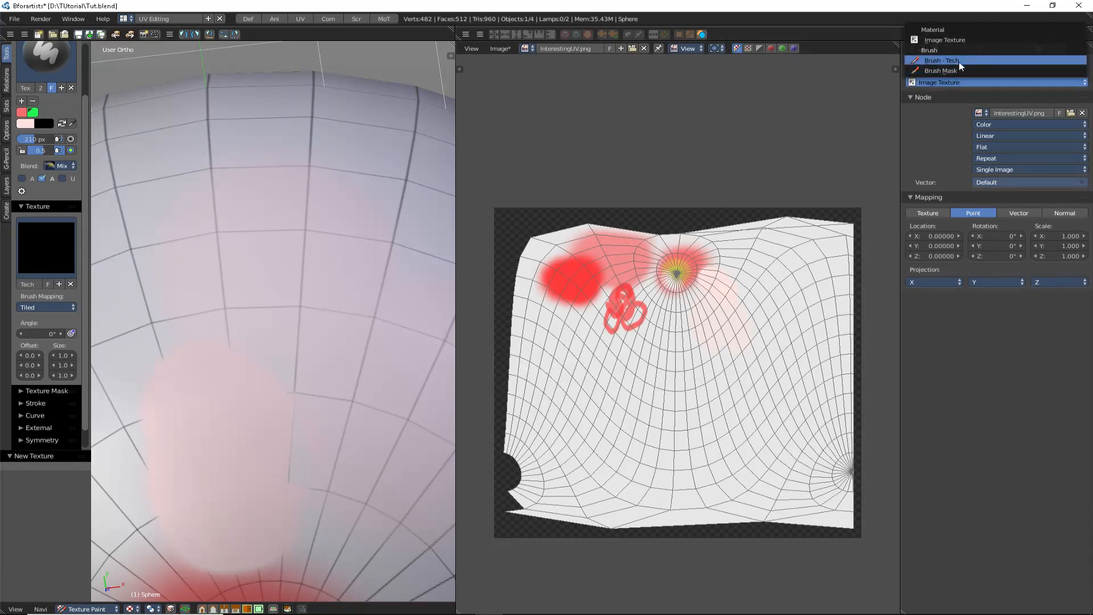
{"action": "left_click", "coordinate": [969, 62]}
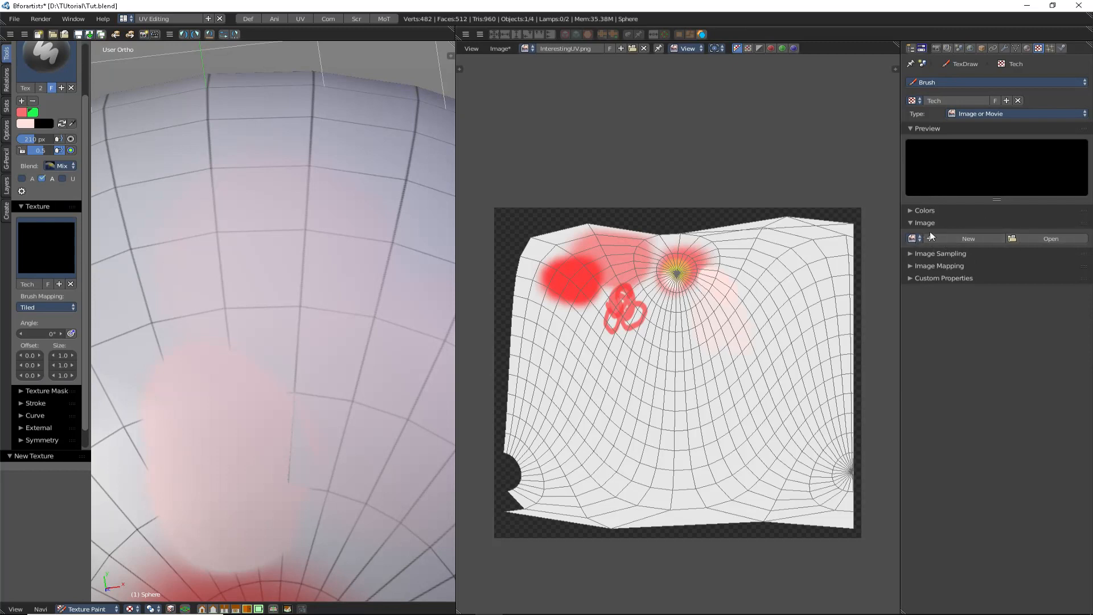
- Load TechArt1.png from the BlenderTextures\Tech folder as the Tech texture's image
{"action": "left_click", "coordinate": [1050, 239]}
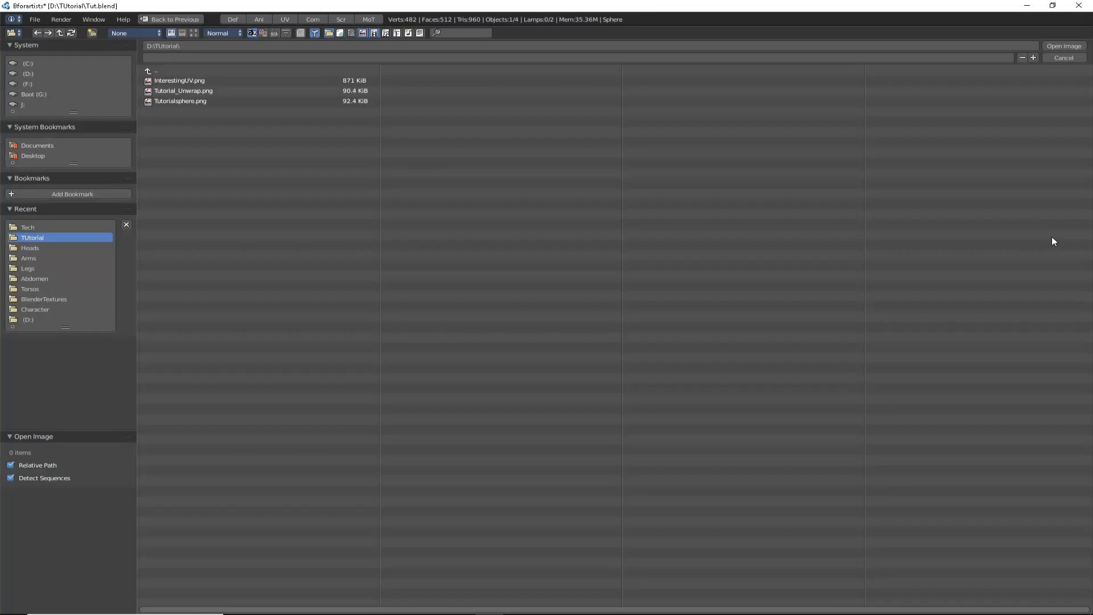
{"action": "left_click", "coordinate": [25, 227]}
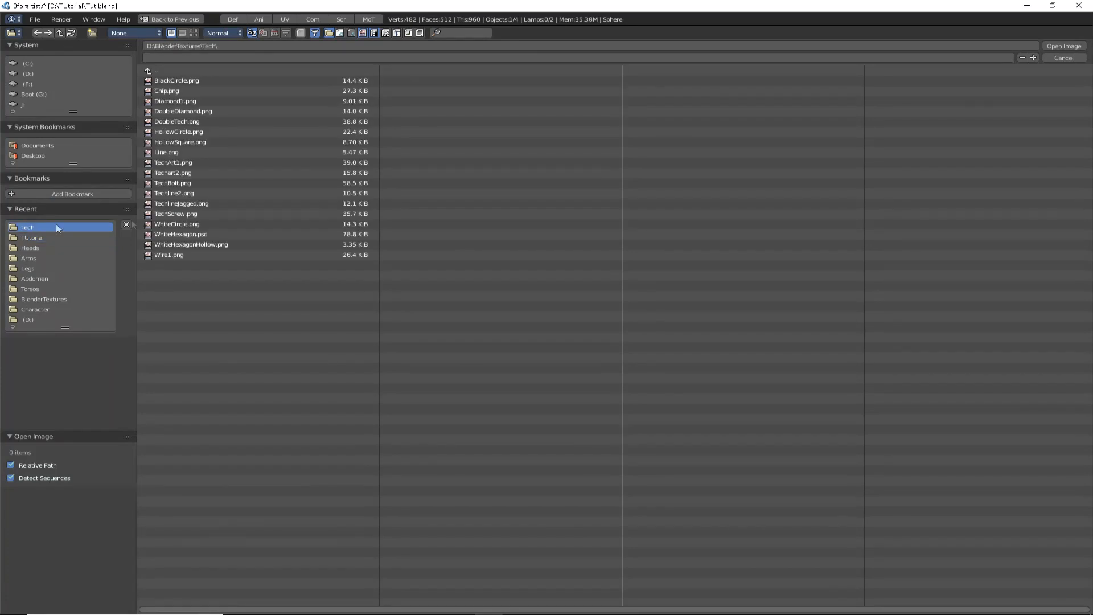
{"action": "left_click", "coordinate": [197, 162]}
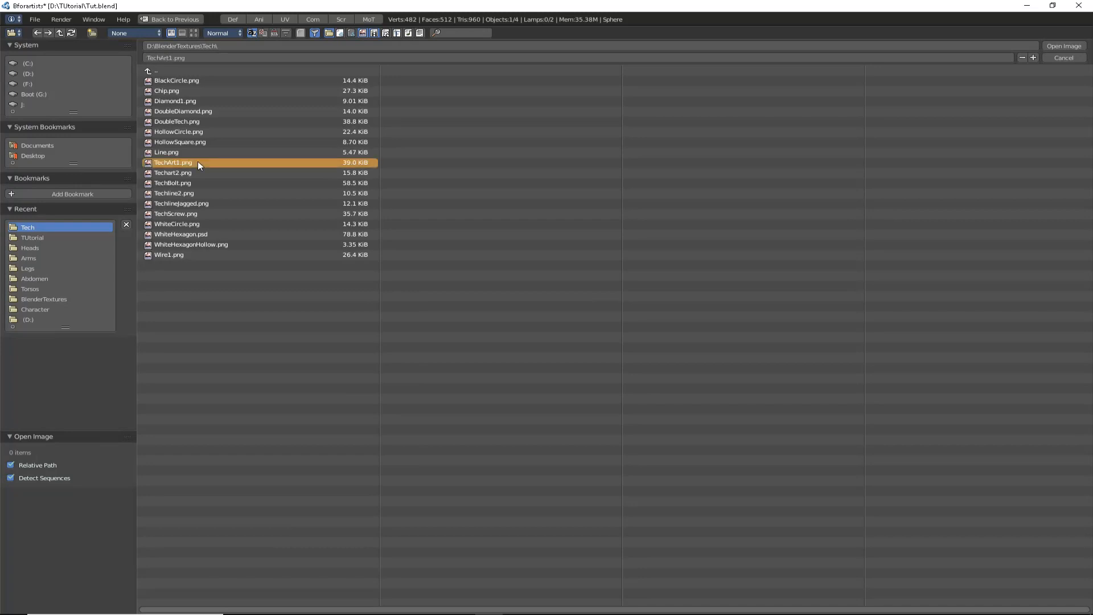
{"action": "left_click", "coordinate": [1056, 45]}
- Paint a pale pink test stroke with the TechArt1 pattern on the sphere above the faint pink area
{"action": "middle_click_drag", "start_coordinate": [317, 278], "coordinate": [270, 283]}
{"action": "scroll", "coordinate": [269, 282], "scroll_direction": "up", "scroll_amount": 3}
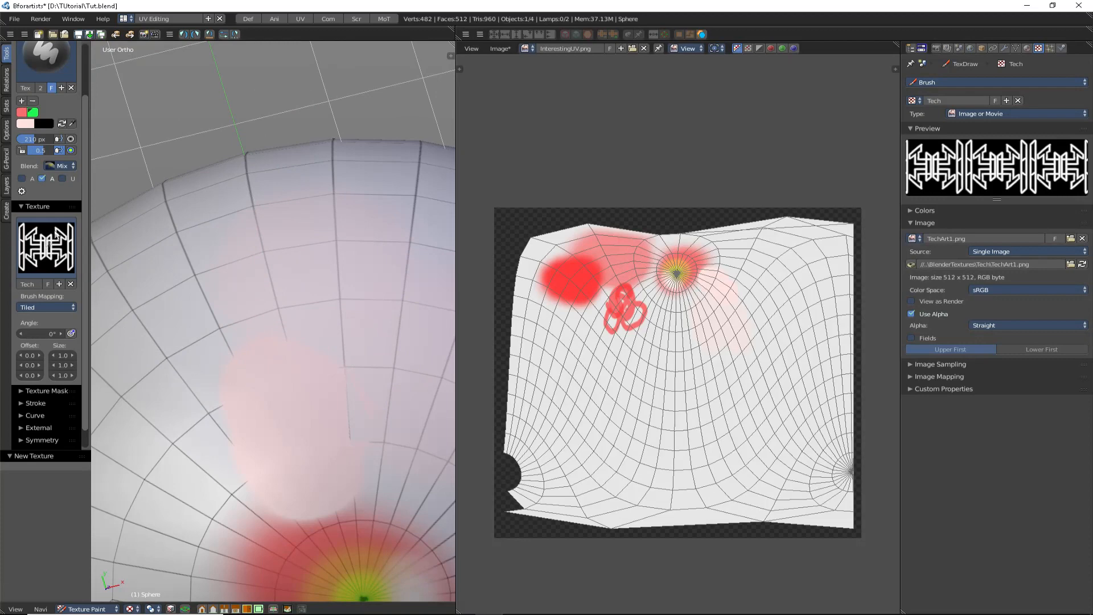
{"action": "mouse_move", "coordinate": [326, 336]}
{"action": "middle_mouse_down"}
{"action": "mouse_move", "coordinate": [307, 302]}
{"action": "mouse_move", "coordinate": [332, 302]}
{"action": "mouse_move", "coordinate": [302, 327]}
{"action": "mouse_move", "coordinate": [298, 237]}
{"action": "mouse_move", "coordinate": [280, 288]}
{"action": "mouse_move", "coordinate": [305, 305]}
{"action": "mouse_move", "coordinate": [310, 249]}
{"action": "mouse_move", "coordinate": [261, 357]}
{"action": "mouse_move", "coordinate": [272, 311]}
{"action": "mouse_move", "coordinate": [353, 347]}
{"action": "middle_mouse_up"}
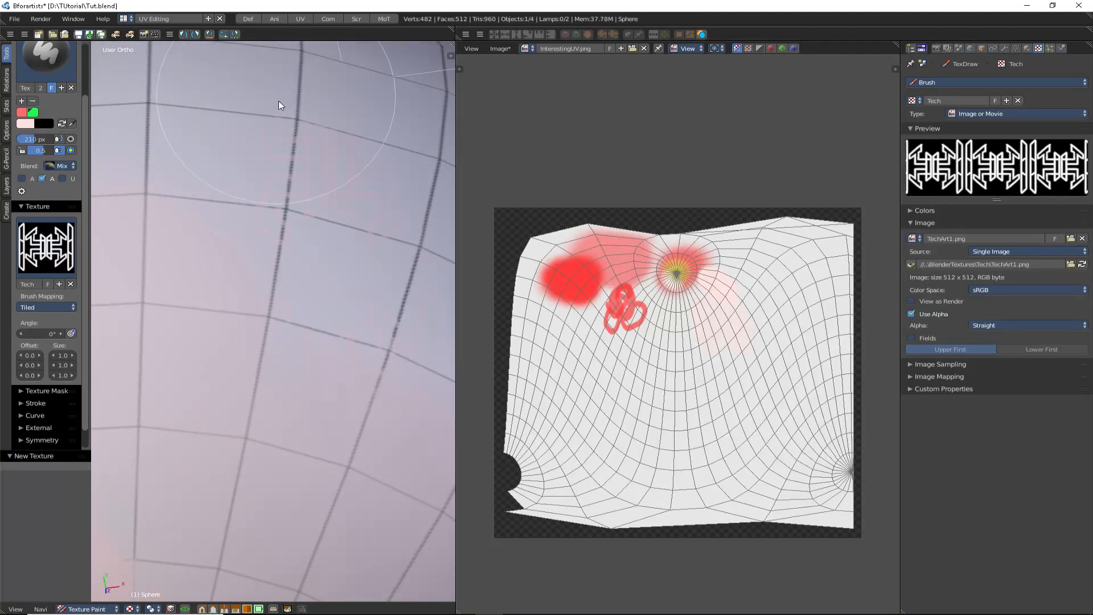
- Pick the green palette colour and paint several overlapping strokes of the TechArt1 pattern across the sphere's side from different angles
{"action": "middle_click_drag", "start_coordinate": [278, 100], "coordinate": [323, 378]}
{"action": "left_click", "coordinate": [33, 112]}
{"action": "left_click_drag", "start_coordinate": [326, 322], "coordinate": [199, 320]}
{"action": "scroll", "coordinate": [261, 291], "scroll_direction": "down", "scroll_amount": 1}
{"action": "mouse_move", "coordinate": [262, 292]}
{"action": "middle_mouse_down"}
{"action": "mouse_move", "coordinate": [343, 375]}
{"action": "mouse_move", "coordinate": [343, 392]}
{"action": "middle_mouse_up"}
{"action": "mouse_move", "coordinate": [230, 305]}
{"action": "left_mouse_down"}
{"action": "mouse_move", "coordinate": [213, 299]}
{"action": "mouse_move", "coordinate": [176, 341]}
{"action": "left_mouse_up"}
{"action": "mouse_move", "coordinate": [175, 341]}
{"action": "middle_mouse_down"}
{"action": "mouse_move", "coordinate": [340, 384]}
{"action": "mouse_move", "coordinate": [304, 369]}
{"action": "middle_mouse_up"}
{"action": "mouse_move", "coordinate": [302, 367]}
{"action": "left_mouse_down"}
{"action": "mouse_move", "coordinate": [275, 365]}
{"action": "mouse_move", "coordinate": [317, 422]}
{"action": "mouse_move", "coordinate": [363, 325]}
{"action": "left_mouse_up"}
{"action": "middle_click_drag", "start_coordinate": [365, 300], "coordinate": [273, 353]}
{"action": "mouse_move", "coordinate": [245, 352]}
{"action": "left_mouse_down"}
{"action": "mouse_move", "coordinate": [221, 338]}
{"action": "mouse_move", "coordinate": [384, 313]}
{"action": "mouse_move", "coordinate": [360, 402]}
{"action": "mouse_move", "coordinate": [336, 347]}
{"action": "mouse_move", "coordinate": [292, 415]}
{"action": "left_mouse_up"}
{"action": "middle_click_drag", "start_coordinate": [292, 413], "coordinate": [303, 335]}
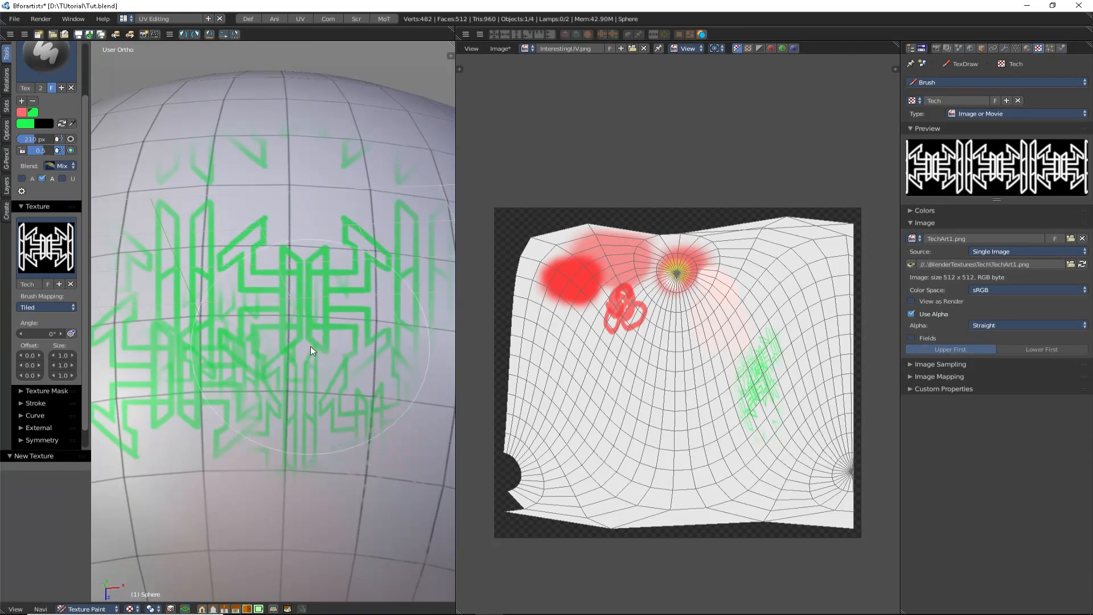
{"action": "middle_click_drag", "start_coordinate": [326, 361], "coordinate": [311, 345]}
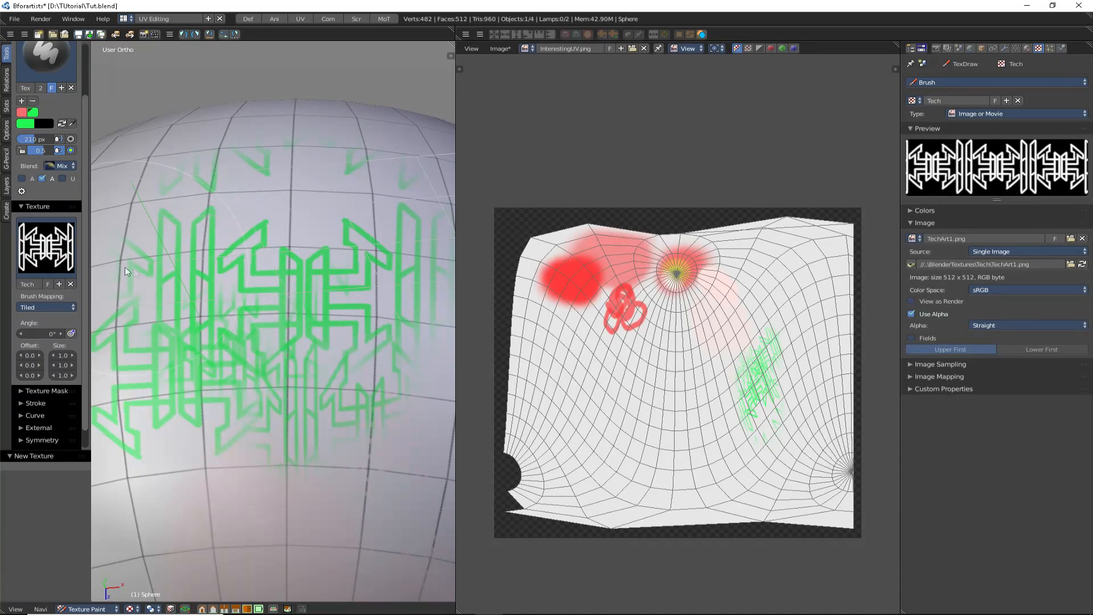
- Browse the textures available to the brush and choose Tech
{"action": "left_click", "coordinate": [31, 254]}
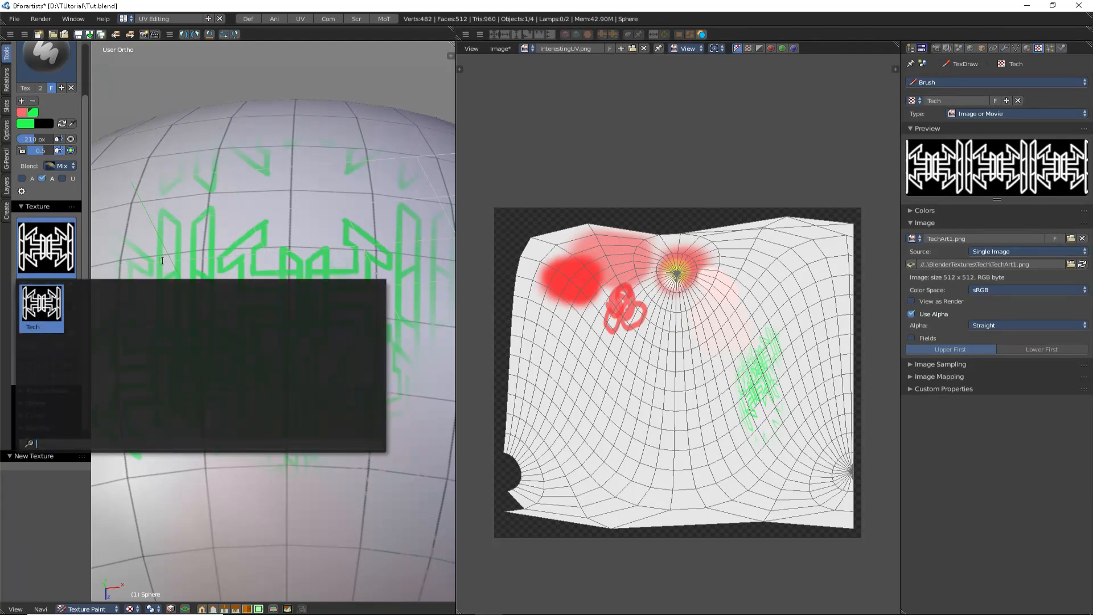
{"action": "left_click", "coordinate": [42, 307]}
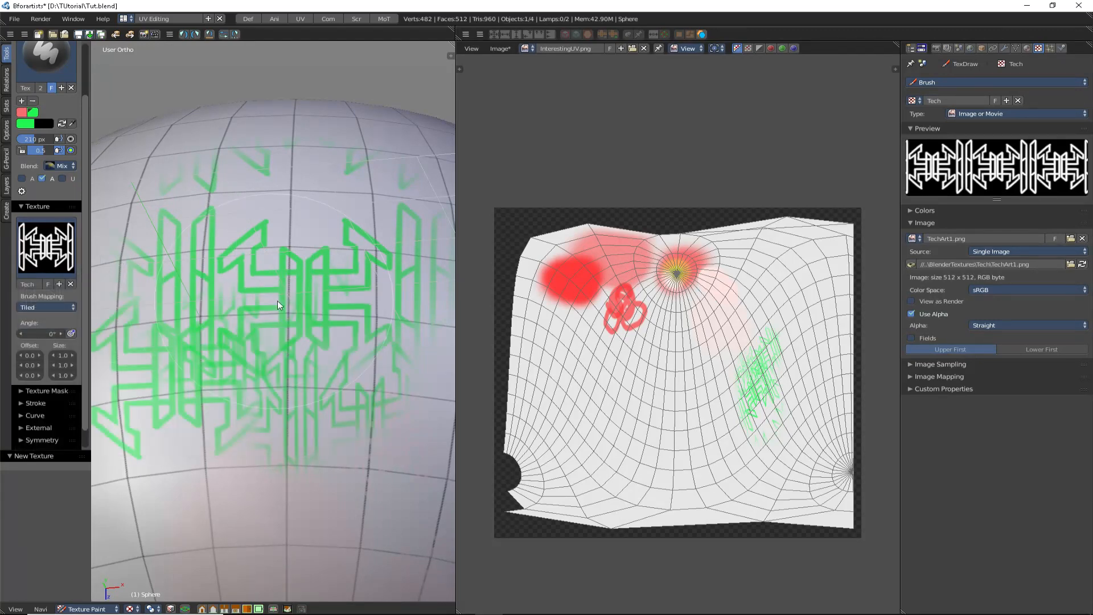
- Paint green strokes of the Tiled TechArt1 pattern on a clean area of the sphere beside the earlier pattern
{"action": "scroll", "coordinate": [286, 310], "scroll_direction": "down", "scroll_amount": 4}
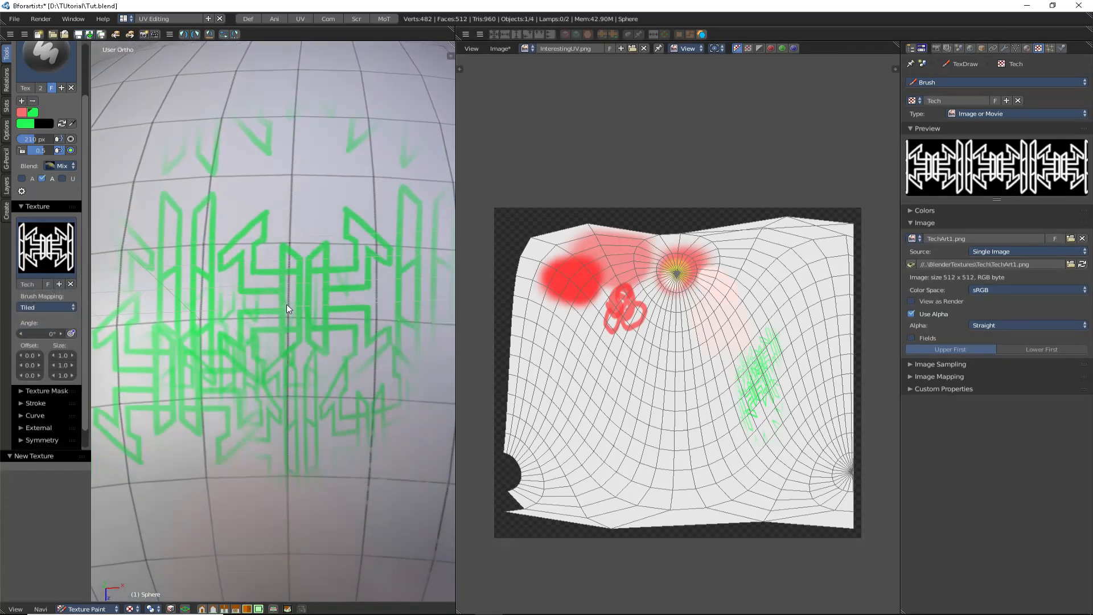
{"action": "scroll", "coordinate": [290, 321], "scroll_direction": "up", "scroll_amount": 4}
{"action": "scroll", "coordinate": [294, 320], "scroll_direction": "down", "scroll_amount": 4}
{"action": "scroll", "coordinate": [295, 330], "scroll_direction": "up", "scroll_amount": 6}
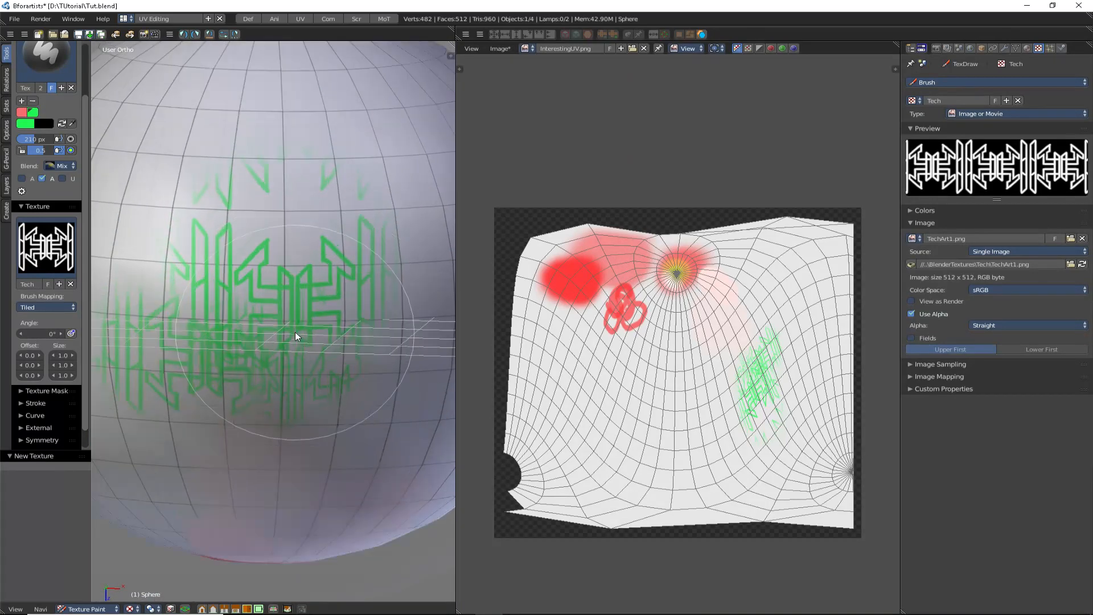
{"action": "scroll", "coordinate": [291, 333], "scroll_direction": "down", "scroll_amount": 5}
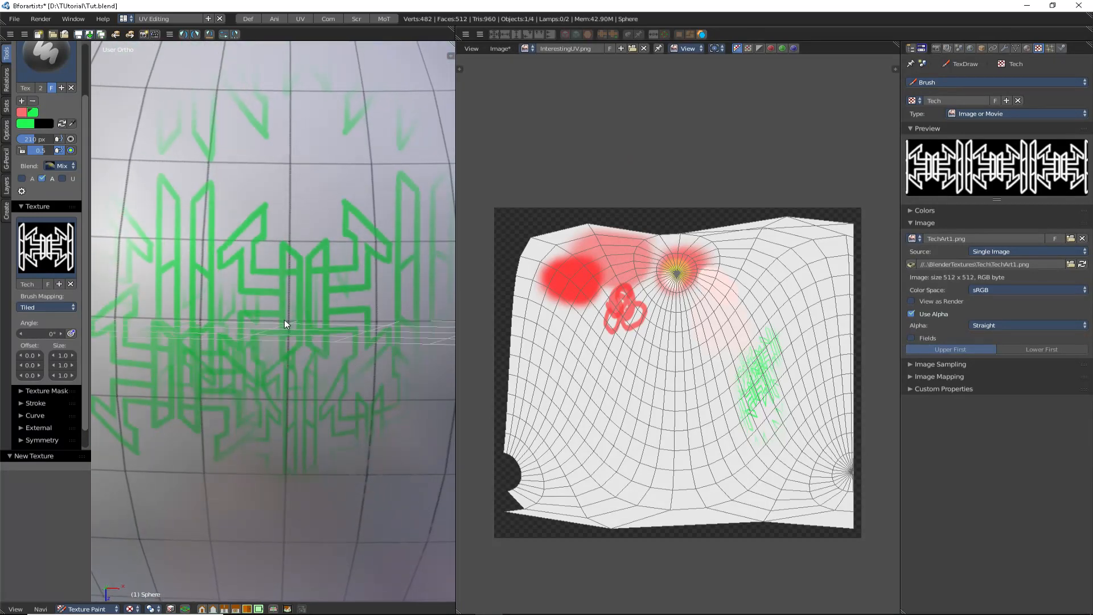
{"action": "scroll", "coordinate": [281, 312], "scroll_direction": "up", "scroll_amount": 3}
{"action": "scroll", "coordinate": [247, 252], "scroll_direction": "down", "scroll_amount": 3}
{"action": "mouse_move", "coordinate": [247, 252]}
{"action": "middle_mouse_down"}
{"action": "mouse_move", "coordinate": [286, 202]}
{"action": "mouse_move", "coordinate": [381, 333]}
{"action": "mouse_move", "coordinate": [428, 317]}
{"action": "middle_mouse_up"}
{"action": "scroll", "coordinate": [429, 318], "scroll_direction": "up", "scroll_amount": 4}
{"action": "mouse_move", "coordinate": [395, 289]}
{"action": "left_mouse_down"}
{"action": "mouse_move", "coordinate": [260, 208]}
{"action": "mouse_move", "coordinate": [173, 279]}
{"action": "mouse_move", "coordinate": [238, 393]}
{"action": "mouse_move", "coordinate": [279, 322]}
{"action": "mouse_move", "coordinate": [356, 273]}
{"action": "mouse_move", "coordinate": [309, 170]}
{"action": "mouse_move", "coordinate": [366, 282]}
{"action": "mouse_move", "coordinate": [325, 271]}
{"action": "left_mouse_up"}
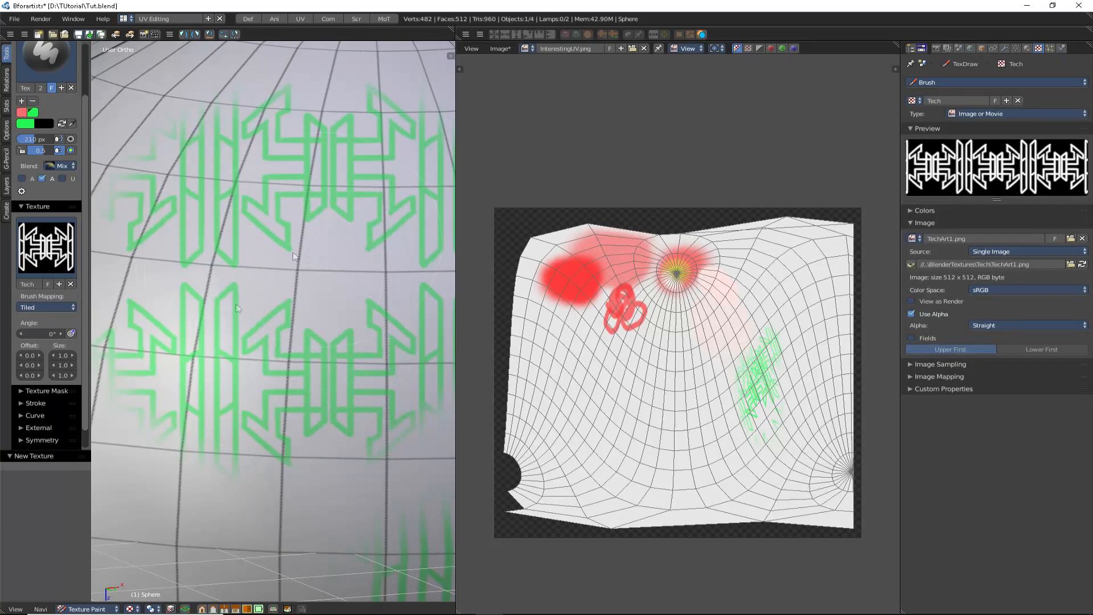
{"action": "mouse_move", "coordinate": [228, 511]}
{"action": "left_mouse_down"}
{"action": "mouse_move", "coordinate": [336, 558]}
{"action": "mouse_move", "coordinate": [384, 418]}
{"action": "left_mouse_up"}
{"action": "mouse_move", "coordinate": [385, 423]}
{"action": "middle_mouse_down"}
{"action": "mouse_move", "coordinate": [302, 342]}
{"action": "mouse_move", "coordinate": [342, 353]}
{"action": "mouse_move", "coordinate": [360, 291]}
{"action": "mouse_move", "coordinate": [397, 400]}
{"action": "middle_mouse_up"}
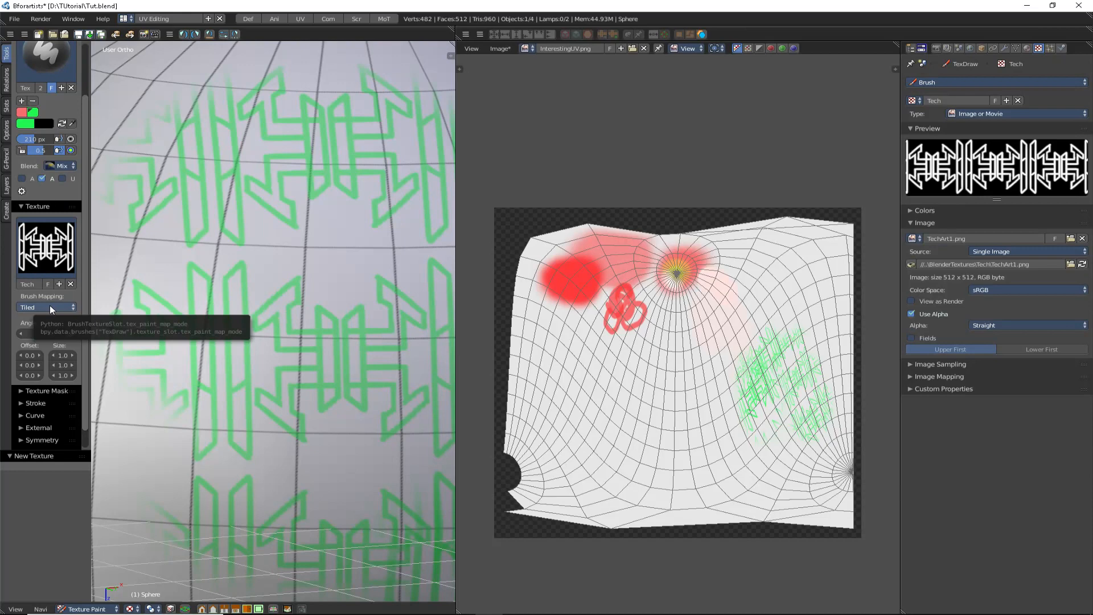
- Set the brush texture's mapping mode to Random
{"action": "scroll", "coordinate": [248, 294], "scroll_direction": "down", "scroll_amount": 5}
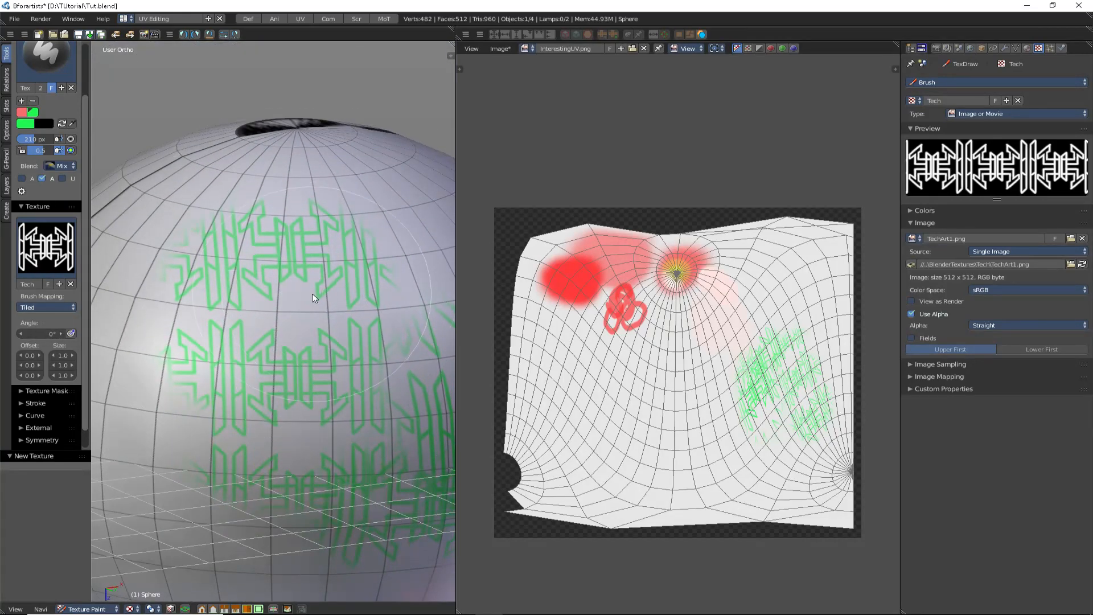
{"action": "scroll", "coordinate": [311, 292], "scroll_direction": "up", "scroll_amount": 4}
{"action": "scroll", "coordinate": [238, 329], "scroll_direction": "down", "scroll_amount": 4}
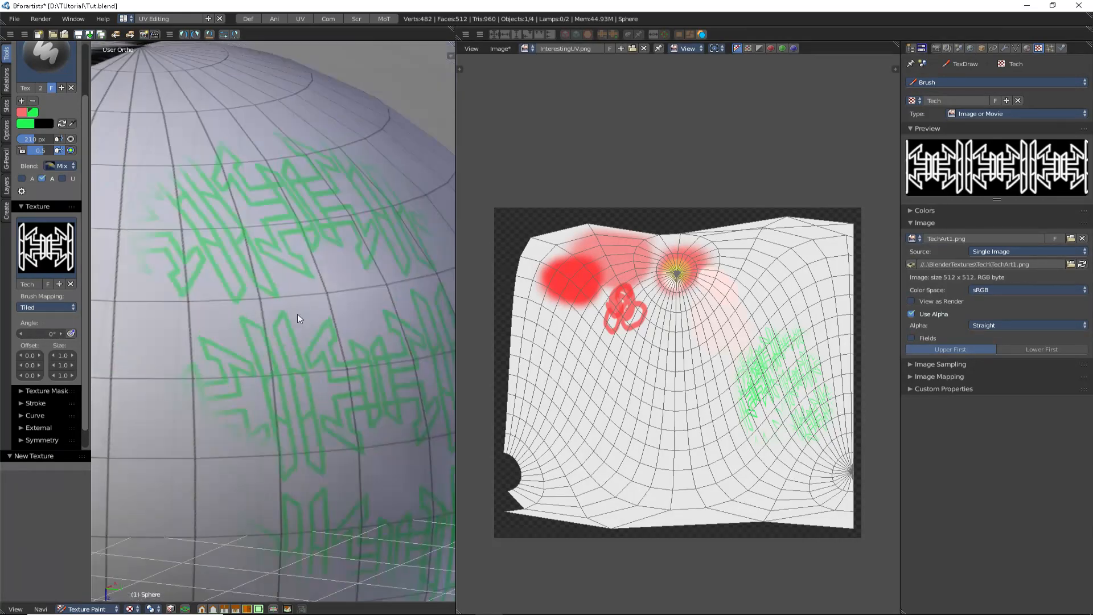
{"action": "left_click", "coordinate": [59, 308]}
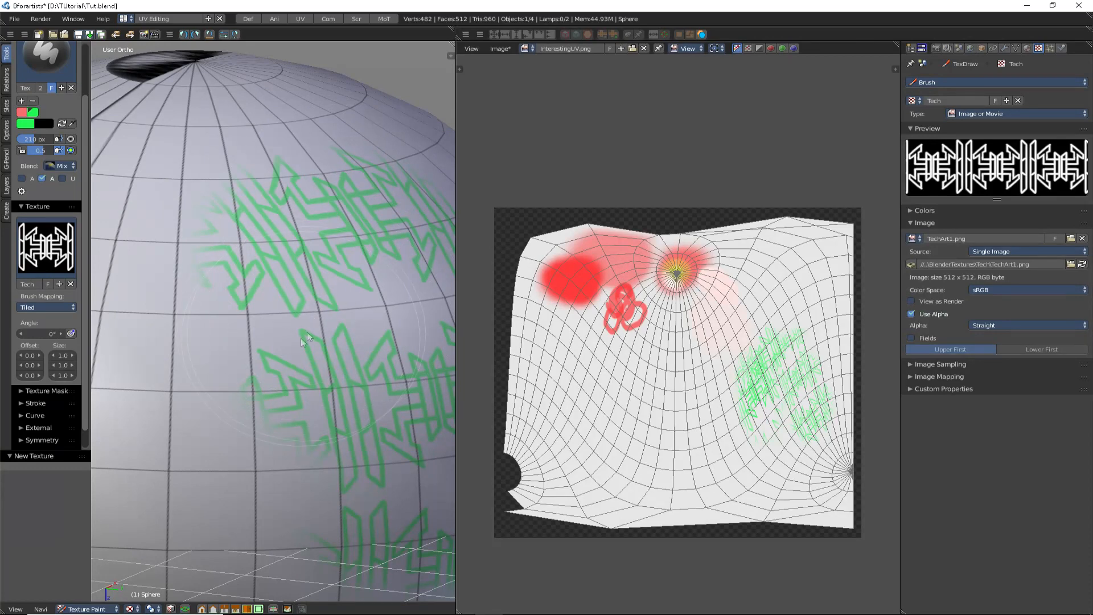
{"action": "middle_click_drag", "start_coordinate": [312, 326], "coordinate": [228, 340]}
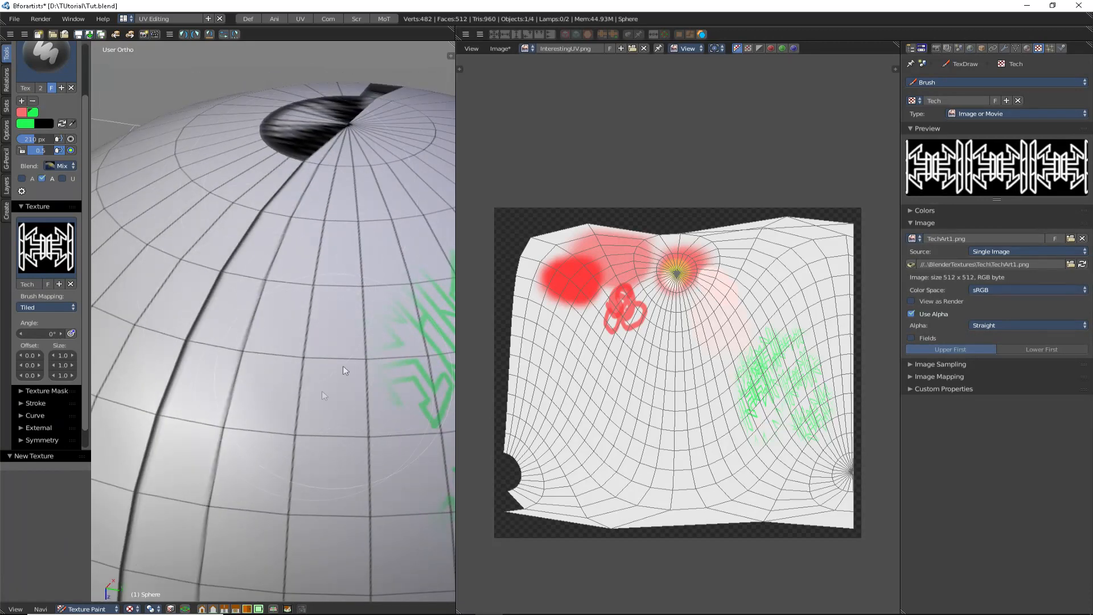
{"action": "middle_click_drag", "start_coordinate": [347, 305], "coordinate": [317, 289]}
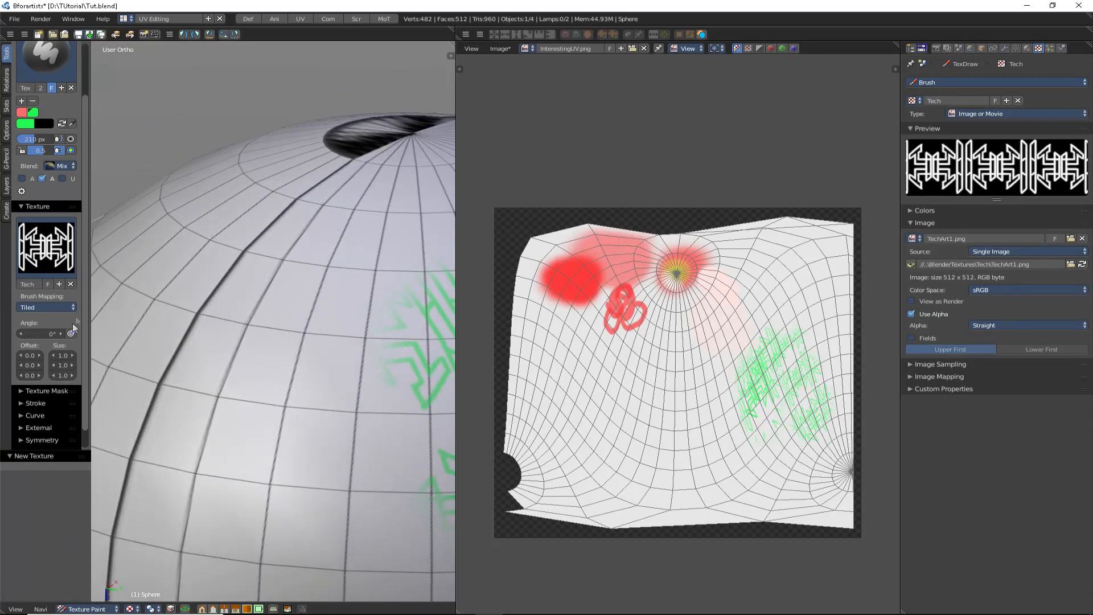
{"action": "left_click", "coordinate": [58, 306]}
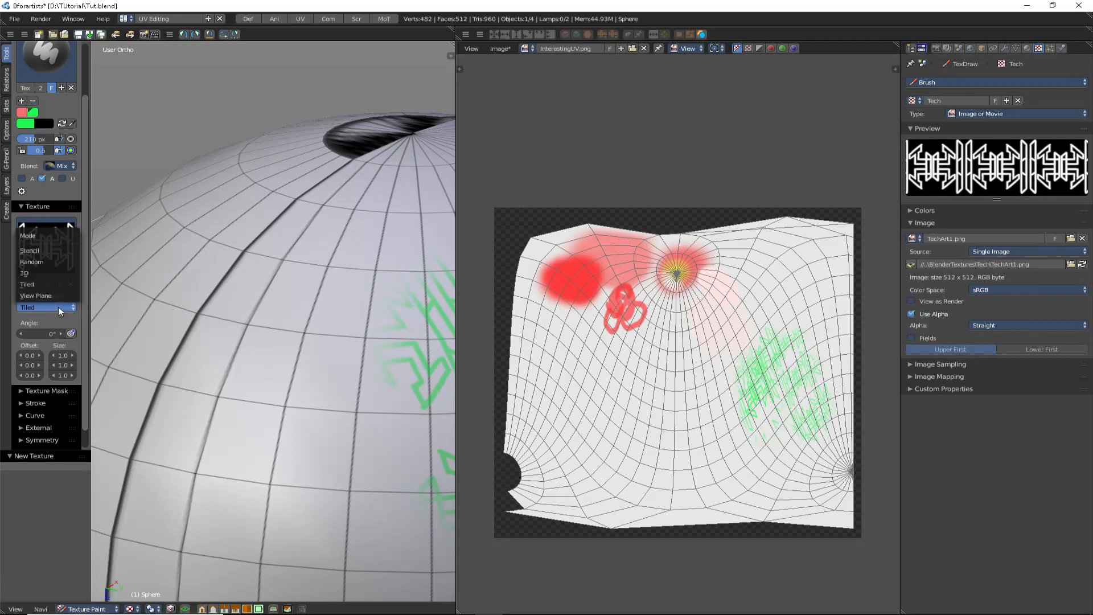
{"action": "left_click", "coordinate": [56, 309]}
{"action": "left_click", "coordinate": [43, 260]}
- Paint several green strokes with the Random-mapped texture across the sphere's seam below the black pole opening
{"action": "scroll", "coordinate": [237, 388], "scroll_direction": "down", "scroll_amount": 2}
{"action": "mouse_move", "coordinate": [348, 319]}
{"action": "middle_mouse_down"}
{"action": "mouse_move", "coordinate": [316, 303]}
{"action": "mouse_move", "coordinate": [289, 320]}
{"action": "middle_mouse_up"}
{"action": "scroll", "coordinate": [328, 347], "scroll_direction": "up", "scroll_amount": 2}
{"action": "scroll", "coordinate": [289, 320], "scroll_direction": "up", "scroll_amount": 2}
{"action": "middle_click_drag", "start_coordinate": [344, 298], "coordinate": [339, 262]}
{"action": "mouse_move", "coordinate": [339, 262]}
{"action": "left_mouse_down"}
{"action": "mouse_move", "coordinate": [245, 296]}
{"action": "mouse_move", "coordinate": [230, 362]}
{"action": "mouse_move", "coordinate": [360, 418]}
{"action": "mouse_move", "coordinate": [308, 439]}
{"action": "left_mouse_up"}
{"action": "middle_click_drag", "start_coordinate": [308, 439], "coordinate": [310, 336]}
{"action": "left_click_drag", "start_coordinate": [311, 363], "coordinate": [185, 305]}
{"action": "mouse_move", "coordinate": [173, 291]}
{"action": "middle_mouse_down"}
{"action": "mouse_move", "coordinate": [365, 419]}
{"action": "mouse_move", "coordinate": [364, 450]}
{"action": "middle_mouse_up"}
{"action": "mouse_move", "coordinate": [336, 293]}
{"action": "left_mouse_down"}
{"action": "mouse_move", "coordinate": [267, 287]}
{"action": "mouse_move", "coordinate": [236, 351]}
{"action": "mouse_move", "coordinate": [250, 392]}
{"action": "left_mouse_up"}
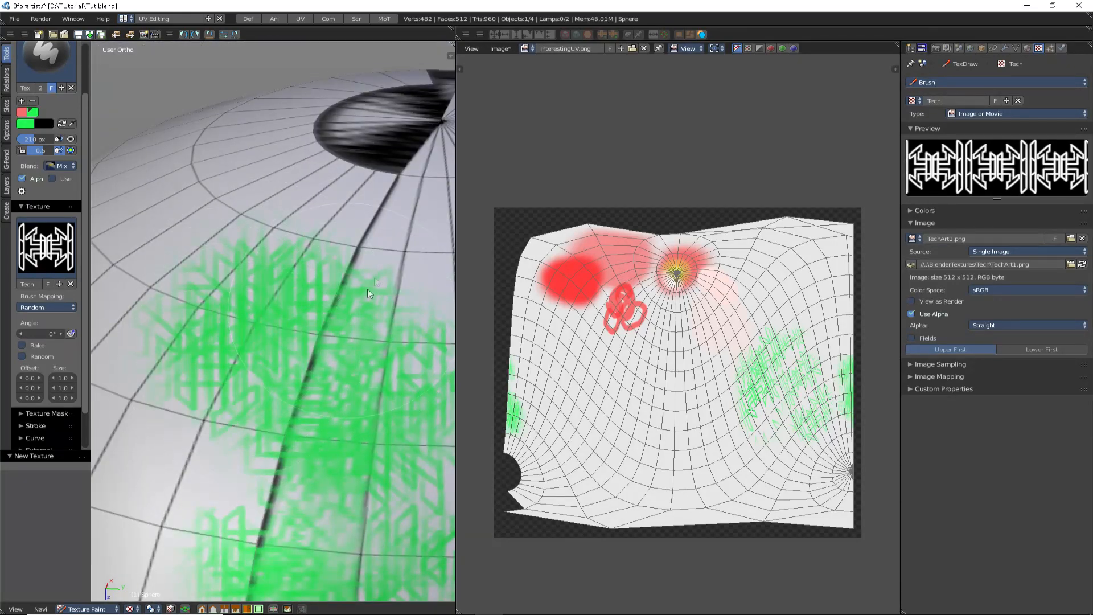
{"action": "middle_click_drag", "start_coordinate": [367, 288], "coordinate": [245, 313]}
{"action": "mouse_move", "coordinate": [245, 299]}
{"action": "left_mouse_down"}
{"action": "mouse_move", "coordinate": [320, 297]}
{"action": "mouse_move", "coordinate": [285, 352]}
{"action": "mouse_move", "coordinate": [256, 338]}
{"action": "left_mouse_up"}
{"action": "middle_click_drag", "start_coordinate": [256, 336], "coordinate": [367, 300]}
{"action": "mouse_move", "coordinate": [341, 287]}
{"action": "left_mouse_down"}
{"action": "mouse_move", "coordinate": [219, 279]}
{"action": "mouse_move", "coordinate": [230, 341]}
{"action": "left_mouse_up"}
{"action": "mouse_move", "coordinate": [247, 353]}
{"action": "middle_mouse_down"}
{"action": "mouse_move", "coordinate": [238, 323]}
{"action": "mouse_move", "coordinate": [148, 325]}
{"action": "middle_mouse_up"}
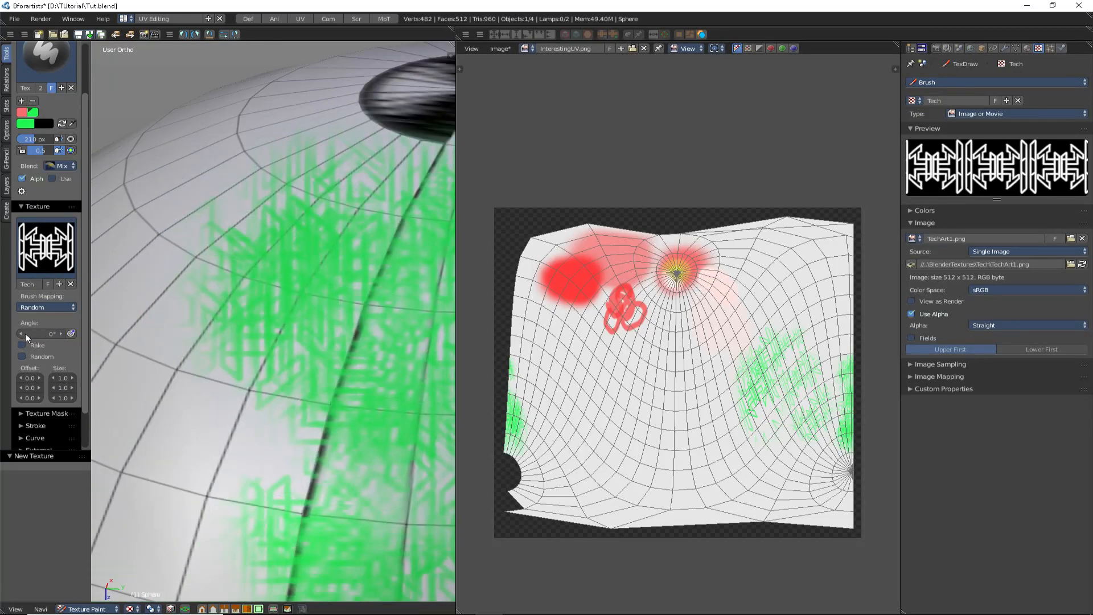
- Set the brush texture's angle to 41.8°
{"action": "left_click_drag", "start_coordinate": [27, 333], "coordinate": [31, 333]}
{"action": "left_click", "coordinate": [57, 333]}
{"action": "type", "text": "1.5d"}
{"action": "key", "text": "BackSpace"}
{"action": "key", "text": "BackSpace"}
{"action": "key", "text": "BackSpace"}
{"action": "key", "text": "Return"}
{"action": "left_click_drag", "start_coordinate": [36, 337], "coordinate": [66, 333]}
- Paint green strokes of the rotated pattern on the clean faces beside the previous random strokes
{"action": "middle_click_drag", "start_coordinate": [128, 359], "coordinate": [200, 428]}
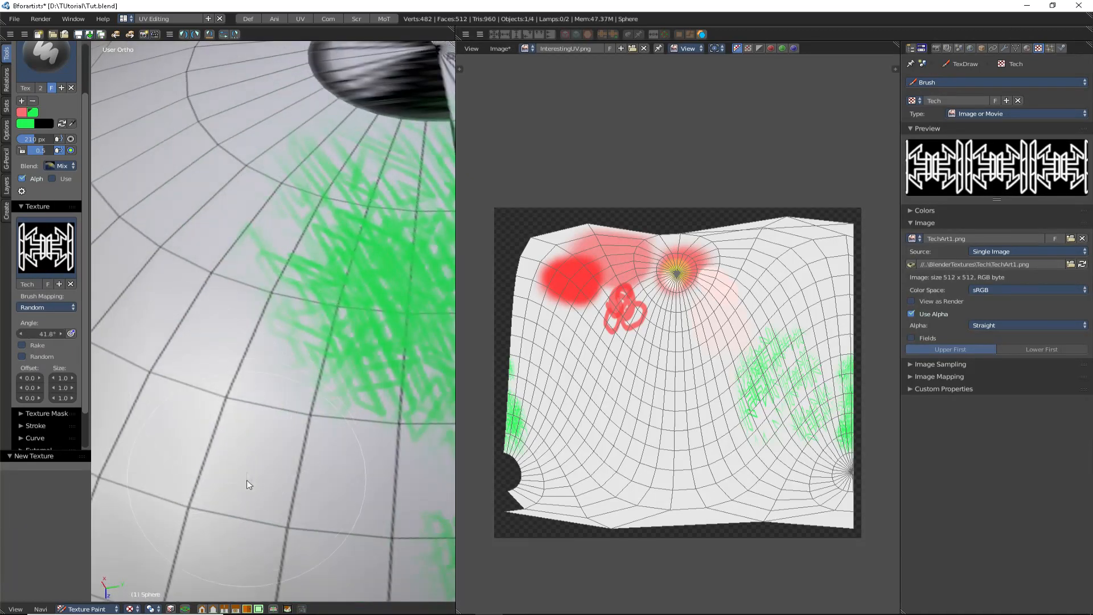
{"action": "middle_click_drag", "start_coordinate": [249, 464], "coordinate": [285, 376], "text": "shift"}
{"action": "mouse_move", "coordinate": [245, 382]}
{"action": "left_mouse_down"}
{"action": "mouse_move", "coordinate": [220, 399]}
{"action": "mouse_move", "coordinate": [393, 500]}
{"action": "left_mouse_up"}
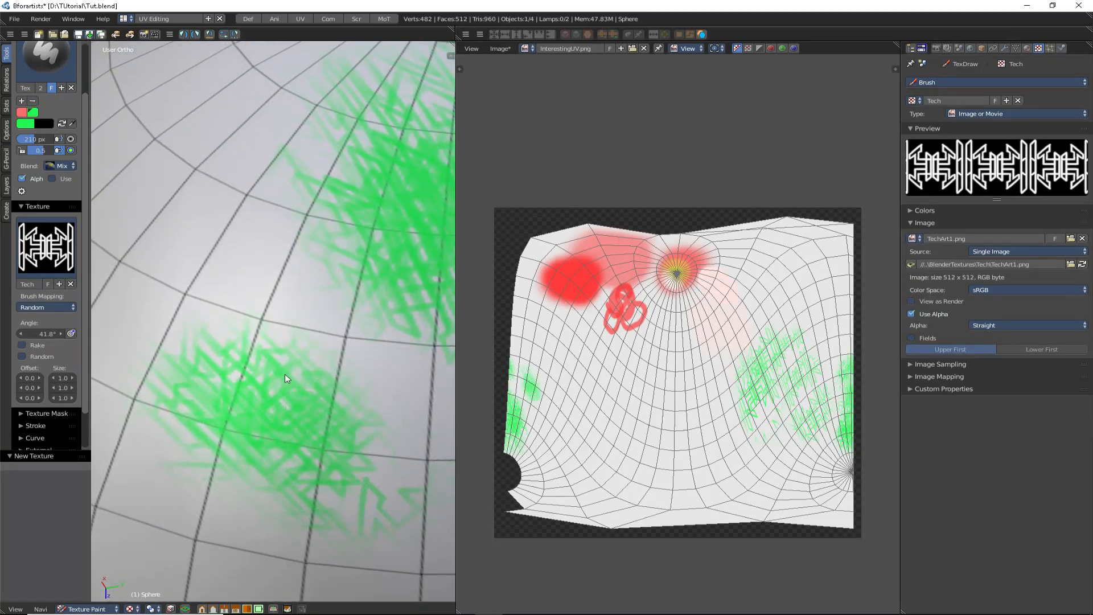
{"action": "middle_click_drag", "start_coordinate": [387, 497], "coordinate": [398, 456], "text": "shift"}
- Set the texture angle to 91.1° and paint a green patch adjoining the previous rotated strokes
{"action": "left_click_drag", "start_coordinate": [50, 333], "coordinate": [77, 334]}
{"action": "middle_click_drag", "start_coordinate": [142, 348], "coordinate": [252, 316]}
{"action": "mouse_move", "coordinate": [252, 316]}
{"action": "left_mouse_down"}
{"action": "mouse_move", "coordinate": [337, 262]}
{"action": "mouse_move", "coordinate": [230, 353]}
{"action": "mouse_move", "coordinate": [320, 197]}
{"action": "mouse_move", "coordinate": [277, 200]}
{"action": "left_mouse_up"}
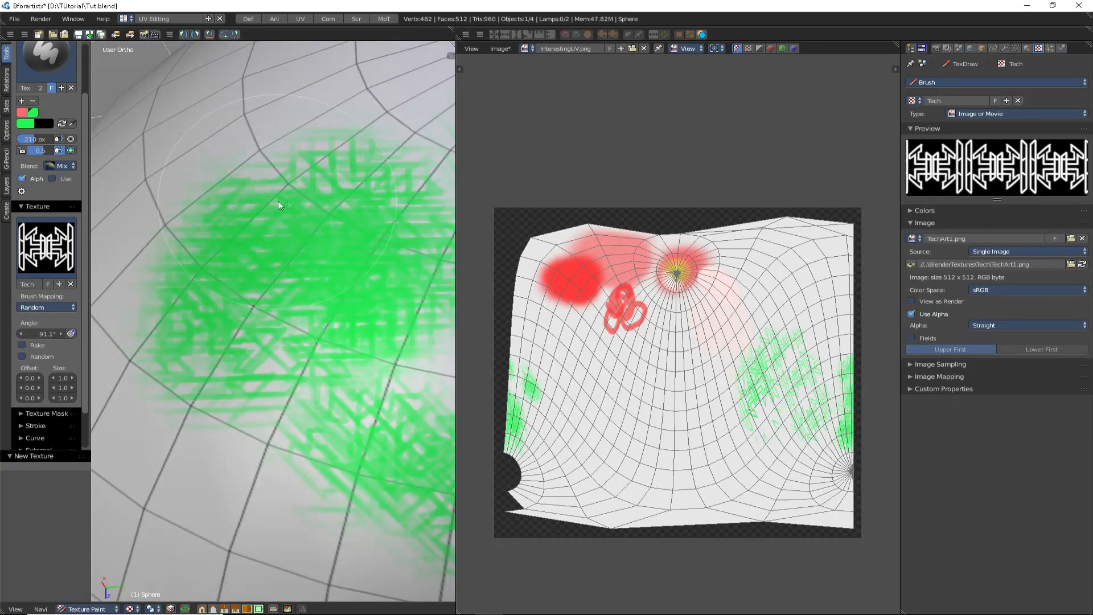
- Reset the texture angle to 0° and enable Rake for the brush texture
{"action": "scroll", "coordinate": [278, 200], "scroll_direction": "down", "scroll_amount": 2}
{"action": "middle_click_drag", "start_coordinate": [302, 239], "coordinate": [285, 285], "text": "shift"}
{"action": "scroll", "coordinate": [285, 285], "scroll_direction": "up", "scroll_amount": 2}
{"action": "type", "text": "0"}
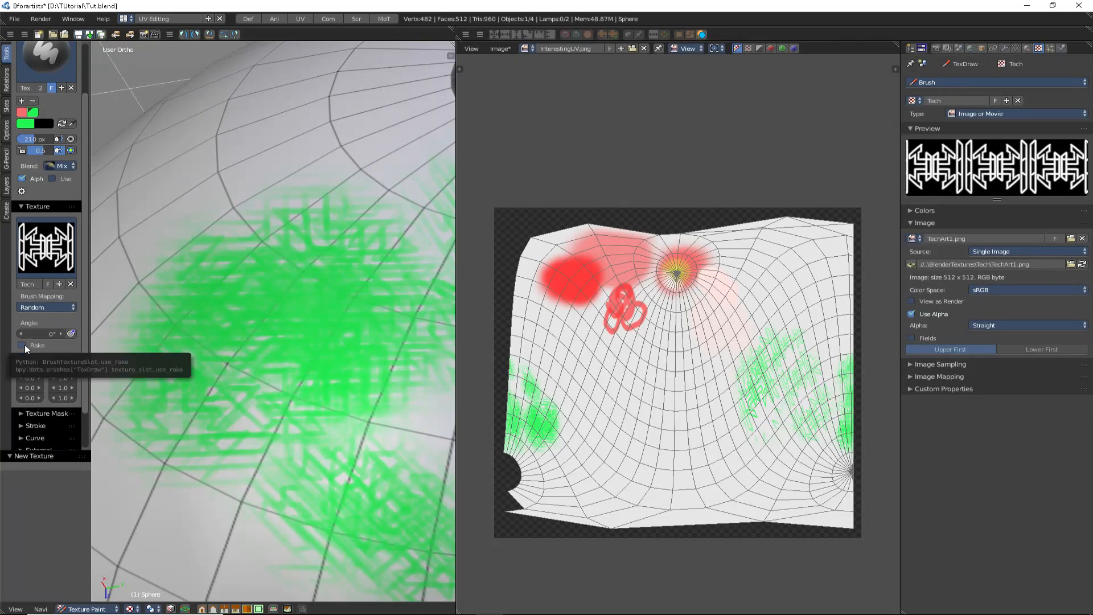
{"action": "left_click", "coordinate": [25, 345]}
- Paint curving green strokes with the raked pattern across the clean side of the sphere
{"action": "scroll", "coordinate": [210, 306], "scroll_direction": "down", "scroll_amount": 3}
{"action": "mouse_move", "coordinate": [211, 307]}
{"action": "middle_mouse_down"}
{"action": "mouse_move", "coordinate": [234, 371]}
{"action": "mouse_move", "coordinate": [340, 404]}
{"action": "mouse_move", "coordinate": [259, 376]}
{"action": "middle_mouse_up"}
{"action": "scroll", "coordinate": [259, 376], "scroll_direction": "up", "scroll_amount": 3}
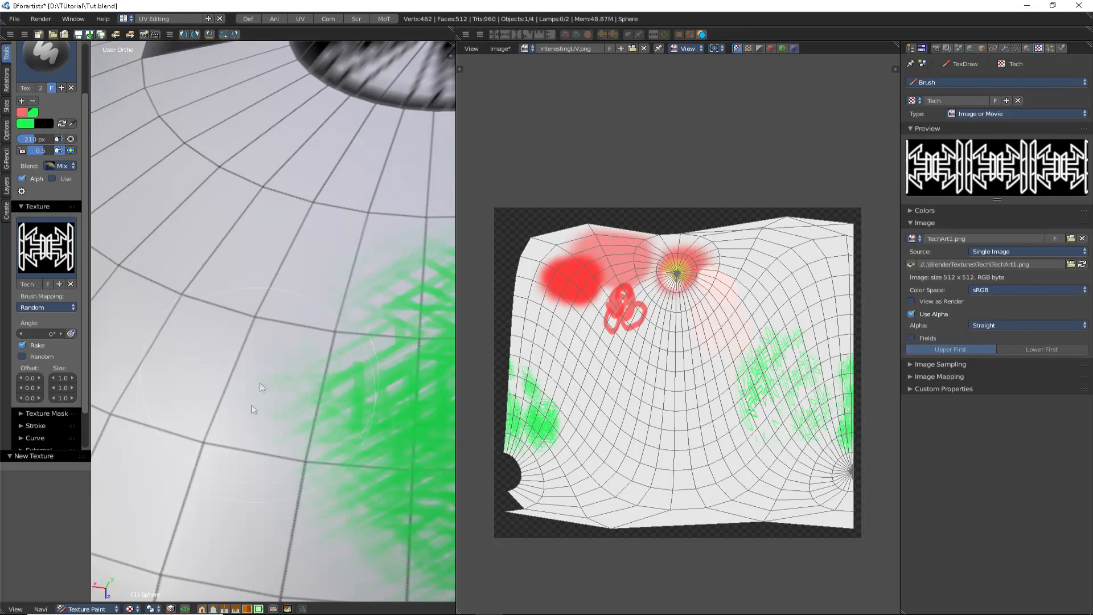
{"action": "mouse_move", "coordinate": [234, 420]}
{"action": "middle_mouse_down"}
{"action": "mouse_move", "coordinate": [278, 305]}
{"action": "mouse_move", "coordinate": [310, 339]}
{"action": "middle_mouse_up"}
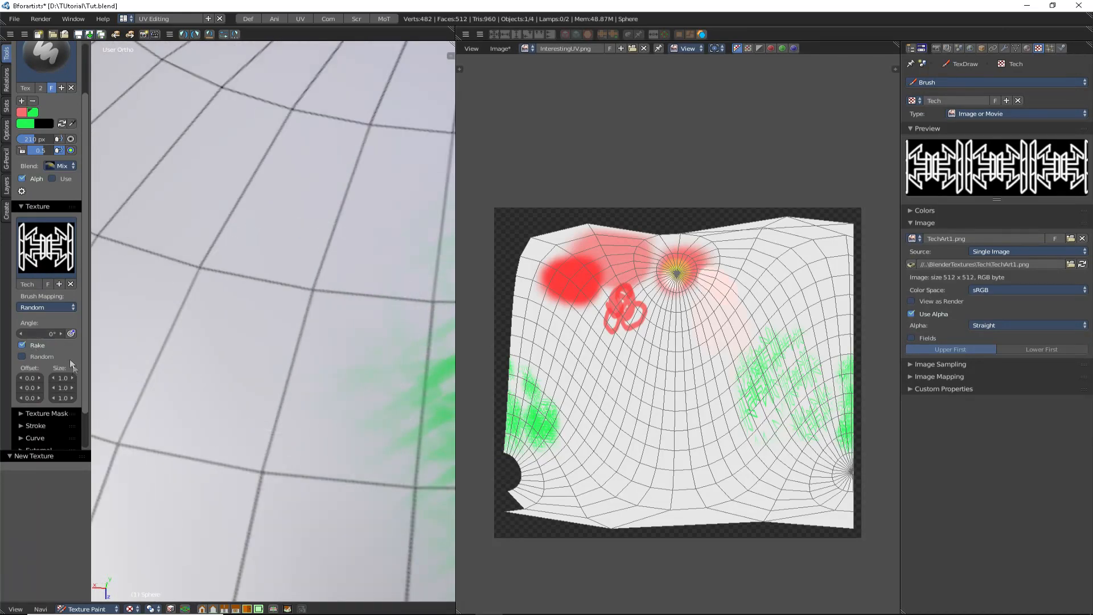
{"action": "middle_click_drag", "start_coordinate": [257, 383], "coordinate": [318, 299]}
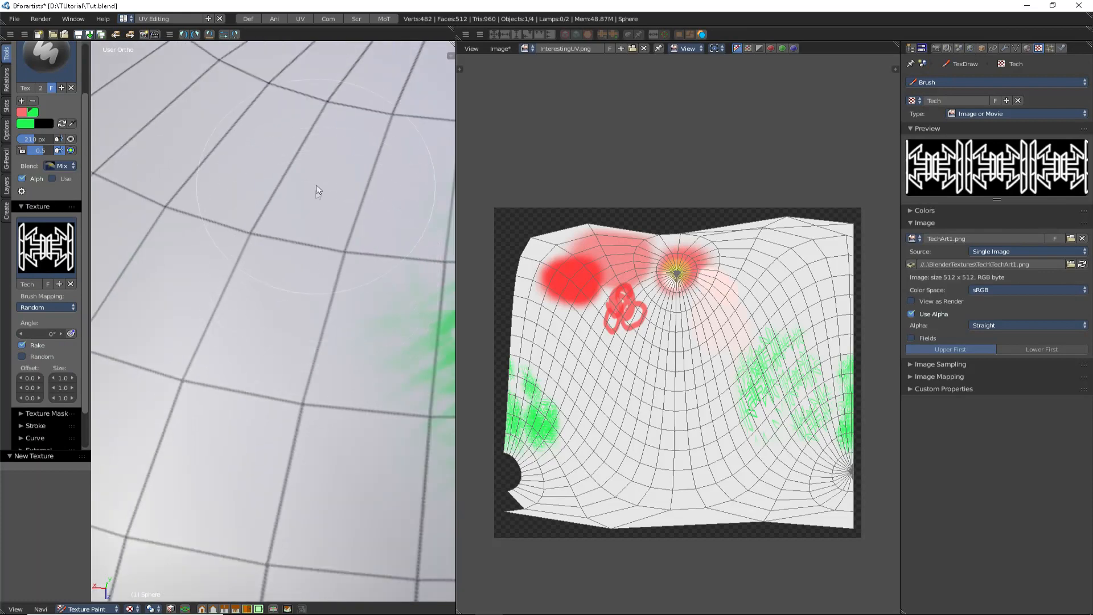
{"action": "mouse_move", "coordinate": [284, 183]}
{"action": "left_mouse_down"}
{"action": "mouse_move", "coordinate": [242, 237]}
{"action": "mouse_move", "coordinate": [263, 325]}
{"action": "mouse_move", "coordinate": [302, 380]}
{"action": "mouse_move", "coordinate": [306, 470]}
{"action": "left_mouse_up"}
{"action": "mouse_move", "coordinate": [306, 470]}
{"action": "middle_mouse_down"}
{"action": "mouse_move", "coordinate": [374, 293]}
{"action": "mouse_move", "coordinate": [360, 223]}
{"action": "mouse_move", "coordinate": [382, 204]}
{"action": "middle_mouse_up"}
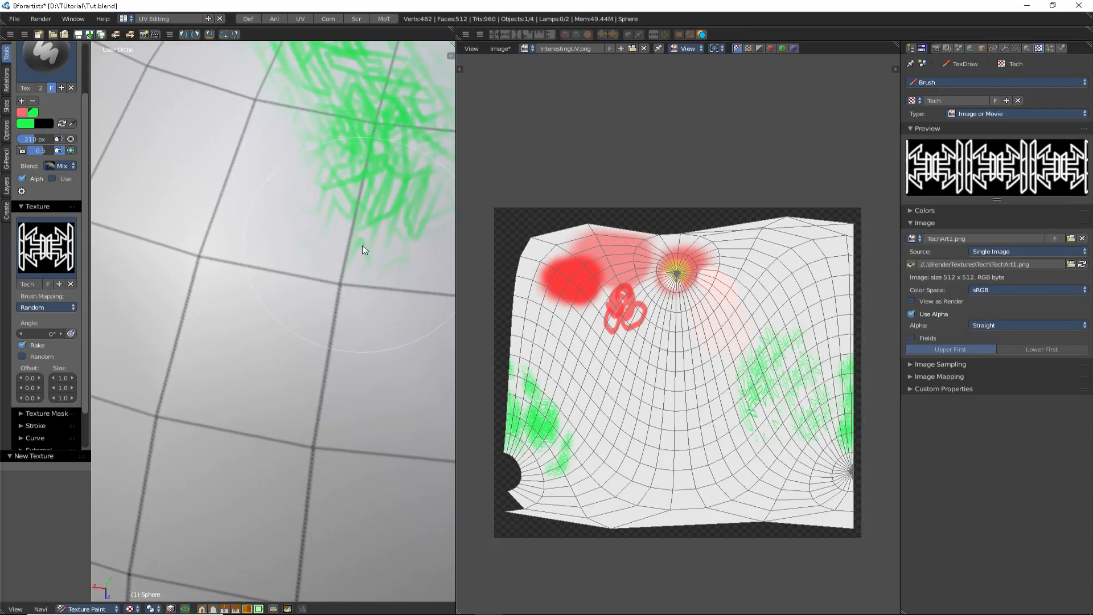
{"action": "middle_click_drag", "start_coordinate": [363, 249], "coordinate": [383, 214]}
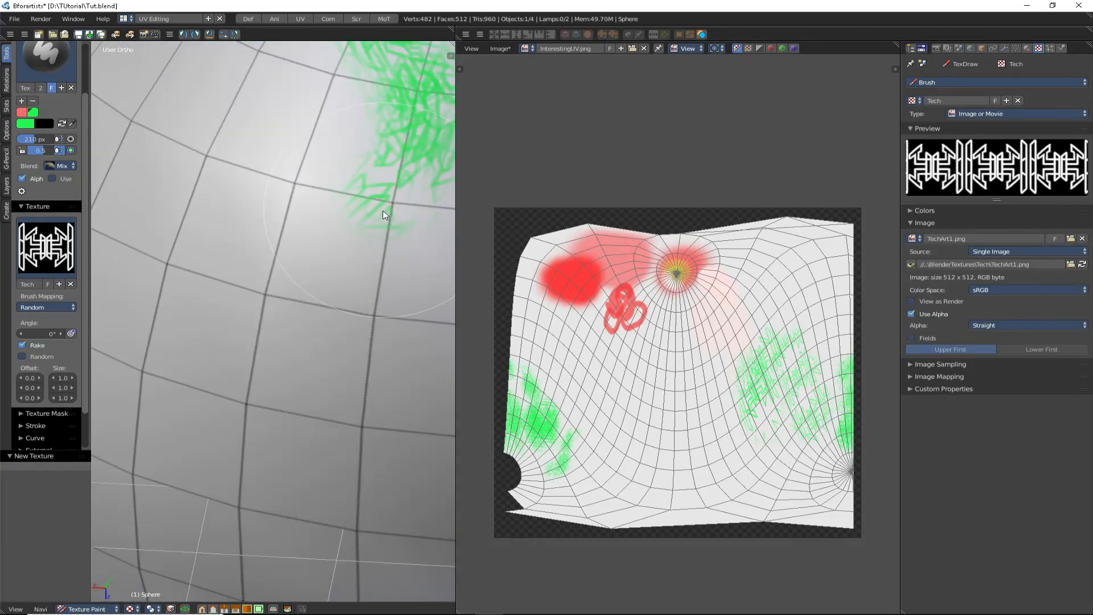
{"action": "left_click_drag", "start_coordinate": [349, 240], "coordinate": [322, 255]}
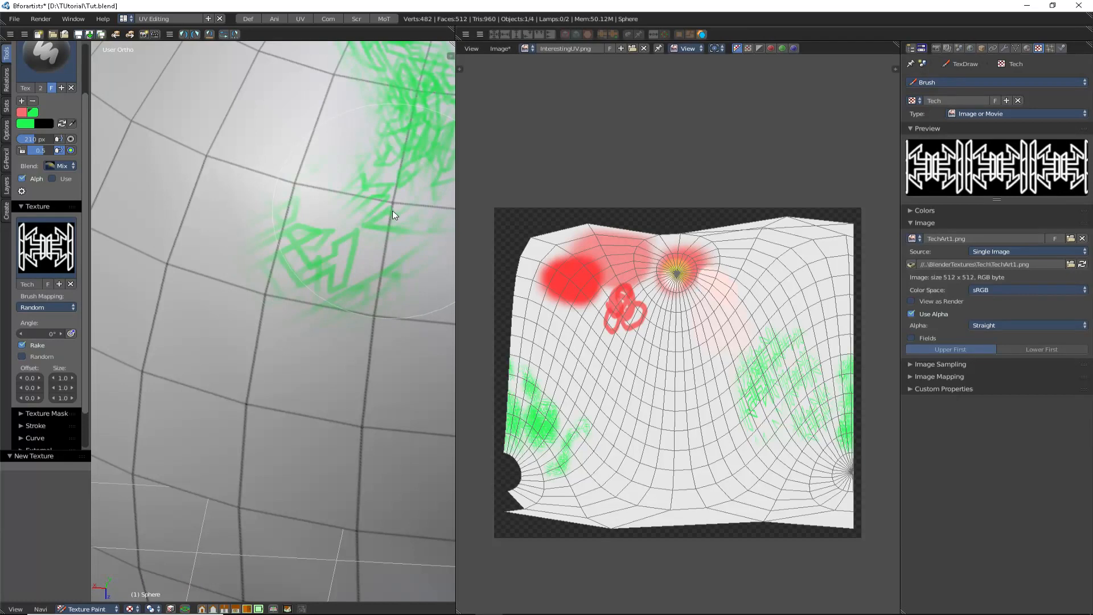
{"action": "mouse_move", "coordinate": [395, 208]}
{"action": "left_mouse_down"}
{"action": "mouse_move", "coordinate": [249, 284]}
{"action": "mouse_move", "coordinate": [206, 374]}
{"action": "mouse_move", "coordinate": [243, 470]}
{"action": "mouse_move", "coordinate": [289, 504]}
{"action": "mouse_move", "coordinate": [340, 517]}
{"action": "mouse_move", "coordinate": [409, 517]}
{"action": "mouse_move", "coordinate": [378, 410]}
{"action": "left_mouse_up"}
{"action": "middle_click_drag", "start_coordinate": [378, 410], "coordinate": [300, 275]}
{"action": "mouse_move", "coordinate": [336, 264]}
{"action": "left_mouse_down"}
{"action": "mouse_move", "coordinate": [424, 313]}
{"action": "mouse_move", "coordinate": [358, 378]}
{"action": "mouse_move", "coordinate": [277, 413]}
{"action": "mouse_move", "coordinate": [370, 530]}
{"action": "mouse_move", "coordinate": [268, 565]}
{"action": "mouse_move", "coordinate": [243, 406]}
{"action": "mouse_move", "coordinate": [303, 271]}
{"action": "left_mouse_up"}
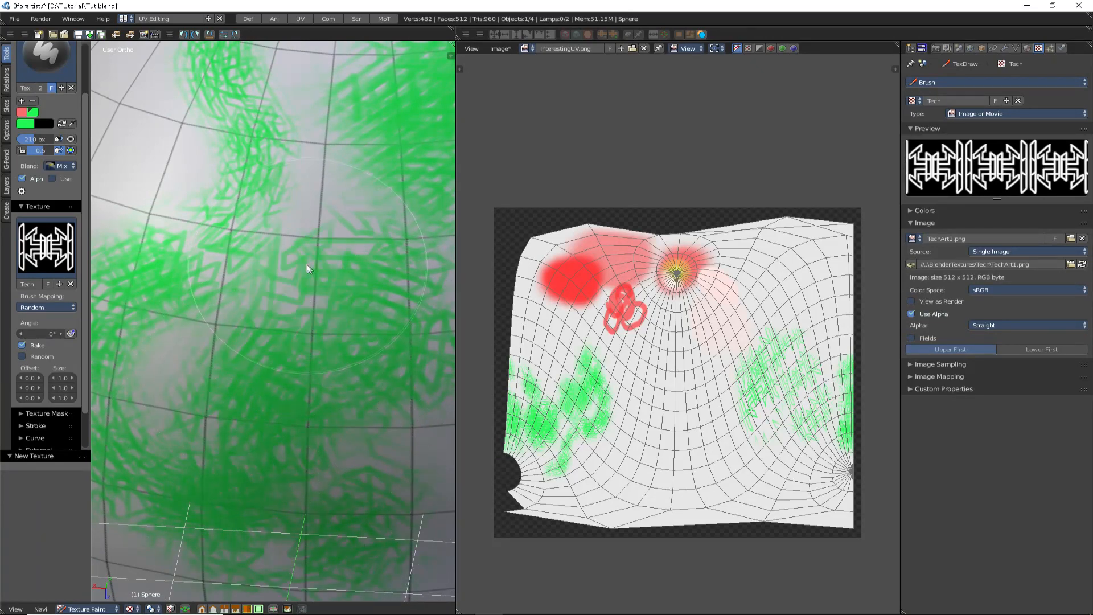
- Turn off Rake and enable Random rotation of 360° for the brush texture
{"action": "scroll", "coordinate": [302, 265], "scroll_direction": "down", "scroll_amount": 5}
{"action": "scroll", "coordinate": [259, 227], "scroll_direction": "up", "scroll_amount": 7}
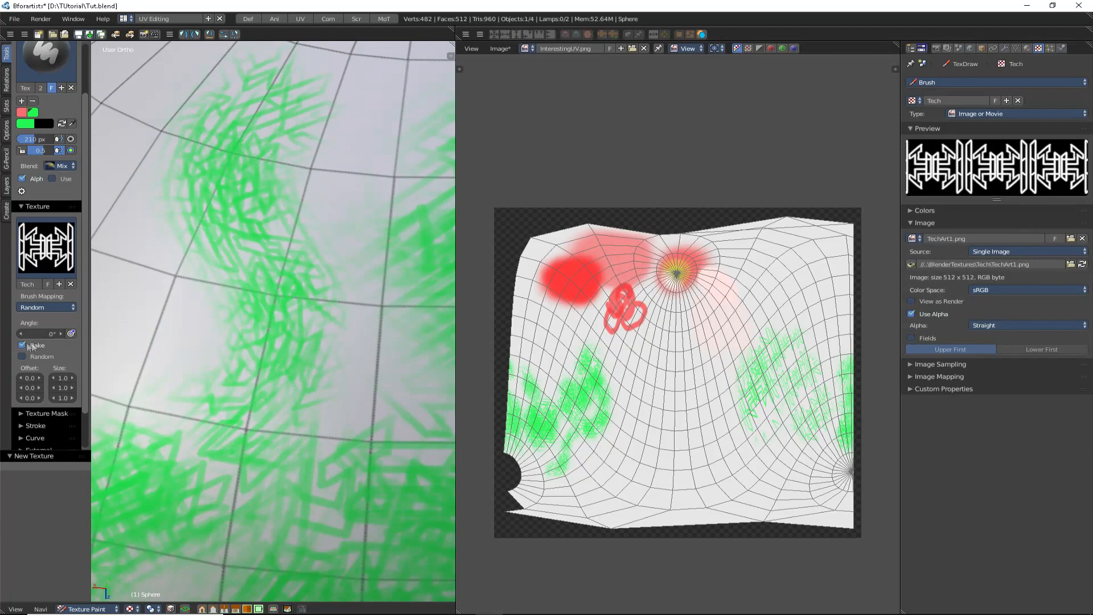
{"action": "scroll", "coordinate": [54, 347], "scroll_direction": "down", "scroll_amount": 2}
{"action": "left_click", "coordinate": [22, 336]}
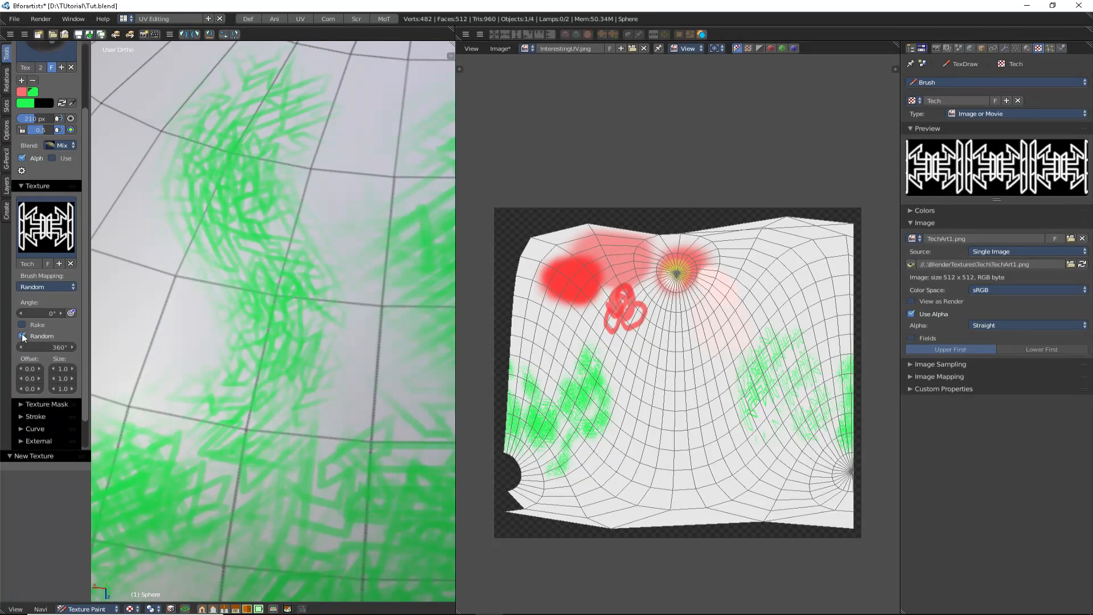
{"action": "scroll", "coordinate": [36, 354], "scroll_direction": "down", "scroll_amount": 2}
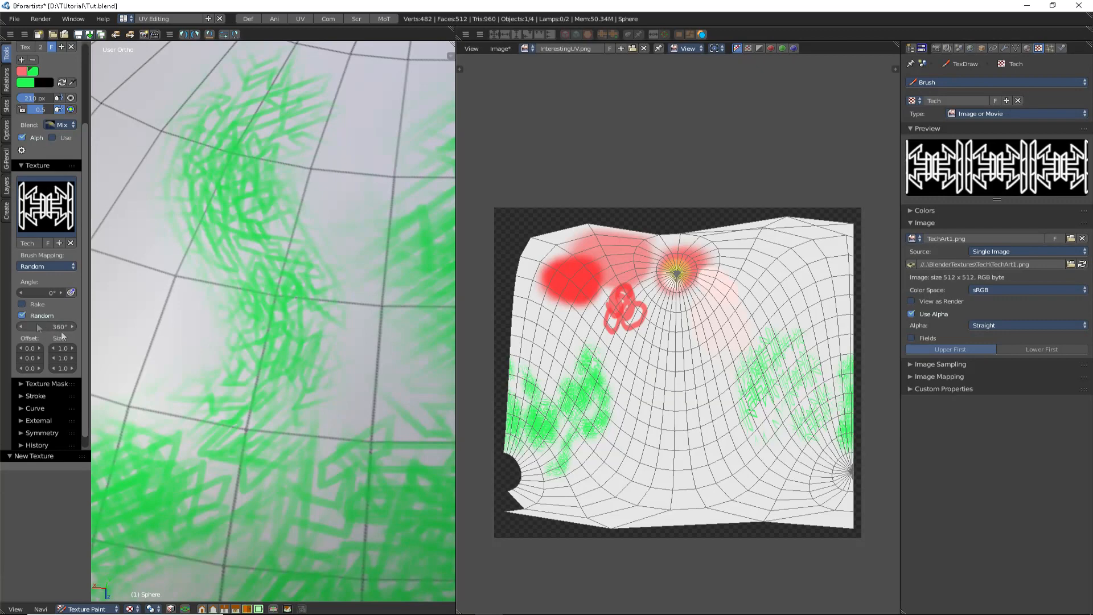
- Paint a green patch with the randomly rotated pattern on an unpainted part of the sphere
{"action": "middle_click_drag", "start_coordinate": [216, 389], "coordinate": [251, 406]}
{"action": "scroll", "coordinate": [233, 352], "scroll_direction": "up", "scroll_amount": 2}
{"action": "mouse_move", "coordinate": [216, 303]}
{"action": "left_mouse_down"}
{"action": "mouse_move", "coordinate": [187, 374]}
{"action": "mouse_move", "coordinate": [286, 420]}
{"action": "mouse_move", "coordinate": [206, 473]}
{"action": "mouse_move", "coordinate": [265, 284]}
{"action": "mouse_move", "coordinate": [218, 154]}
{"action": "mouse_move", "coordinate": [194, 166]}
{"action": "left_mouse_up"}
{"action": "middle_click_drag", "start_coordinate": [223, 369], "coordinate": [382, 372], "text": "shift"}
{"action": "scroll", "coordinate": [239, 339], "scroll_direction": "down", "scroll_amount": 1}
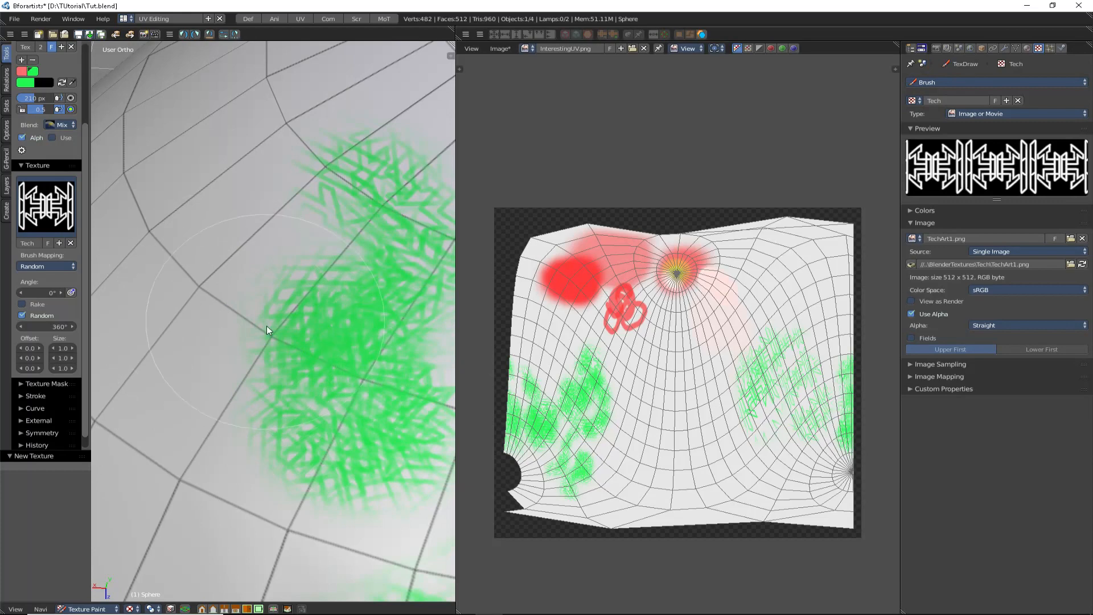
{"action": "scroll", "coordinate": [268, 329], "scroll_direction": "up", "scroll_amount": 1}
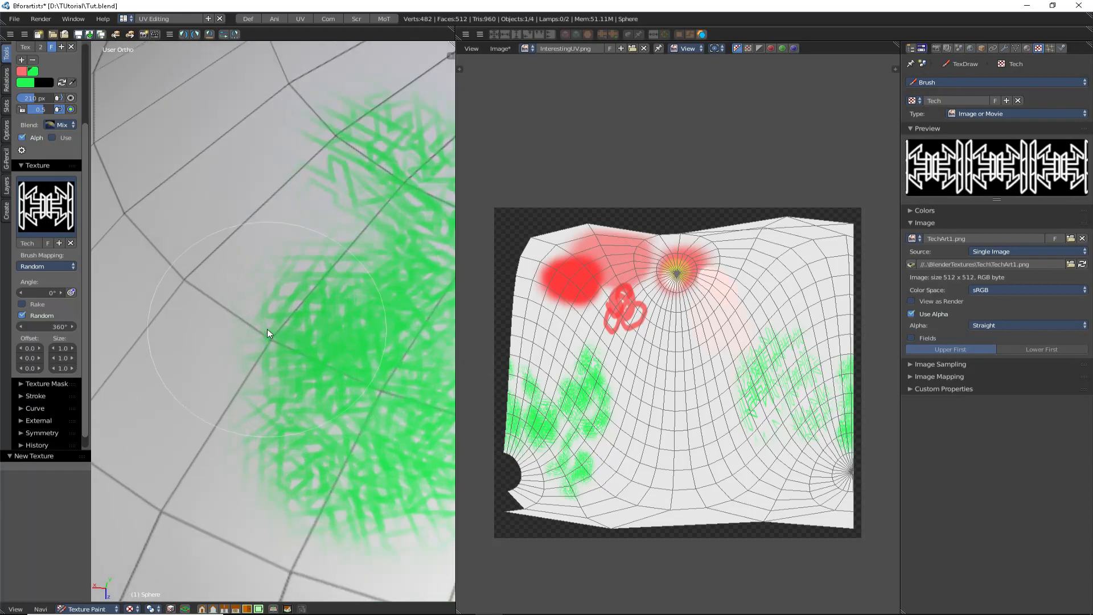
- Set all three offset values of the brush texture to 5
{"action": "left_click", "coordinate": [31, 349]}
{"action": "left_click", "coordinate": [29, 361]}
{"action": "left_click", "coordinate": [31, 359]}
{"action": "type", "text": "5"}
{"action": "left_click", "coordinate": [35, 368]}
{"action": "left_click", "coordinate": [32, 369]}
{"action": "type", "text": "5"}
- Paint green strokes with the offset pattern around the edge of the last random patch
{"action": "left_click", "coordinate": [208, 351]}
{"action": "mouse_move", "coordinate": [232, 244]}
{"action": "left_mouse_down"}
{"action": "mouse_move", "coordinate": [213, 199]}
{"action": "mouse_move", "coordinate": [256, 145]}
{"action": "mouse_move", "coordinate": [248, 165]}
{"action": "left_mouse_up"}
{"action": "mouse_move", "coordinate": [201, 342]}
{"action": "left_mouse_down"}
{"action": "mouse_move", "coordinate": [191, 352]}
{"action": "mouse_move", "coordinate": [239, 455]}
{"action": "mouse_move", "coordinate": [279, 513]}
{"action": "mouse_move", "coordinate": [312, 519]}
{"action": "mouse_move", "coordinate": [260, 436]}
{"action": "left_mouse_up"}
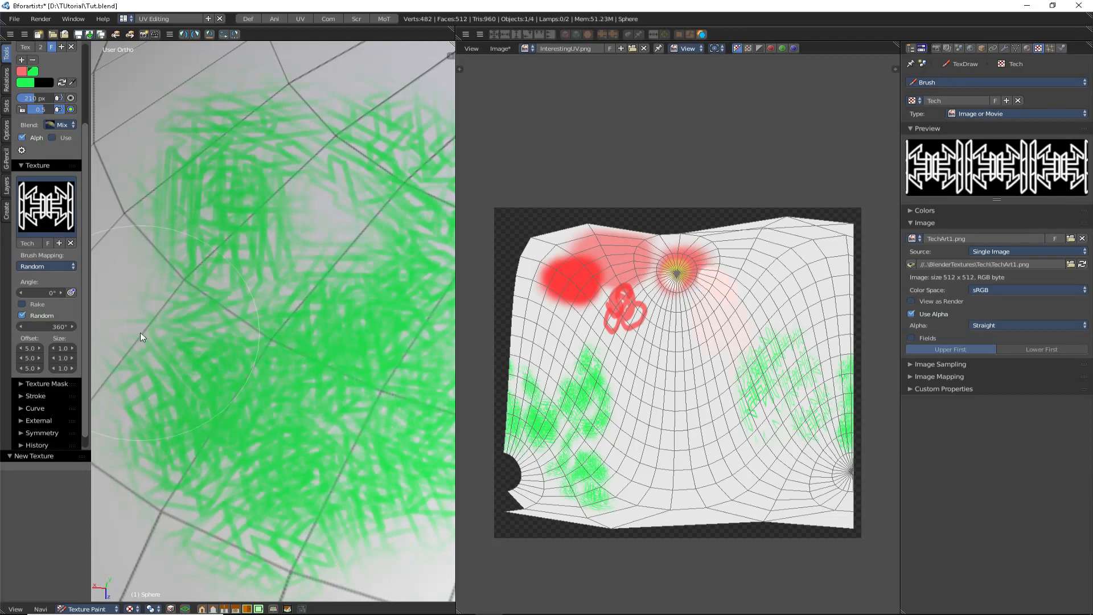
- Reset all three offset values of the brush texture to 0
{"action": "left_click", "coordinate": [26, 348]}
{"action": "type", "text": "0"}
{"action": "key", "text": "Tab"}
{"action": "key", "text": "Tab"}
{"action": "key", "text": "Return"}
- Set all three size values of the brush texture to 0.5
{"action": "left_click", "coordinate": [64, 348]}
{"action": "type", "text": "0.5"}
{"action": "left_click", "coordinate": [62, 358]}
{"action": "type", "text": "0.5"}
{"action": "left_click", "coordinate": [61, 368]}
{"action": "type", "text": "0."}
{"action": "key", "text": "Return"}
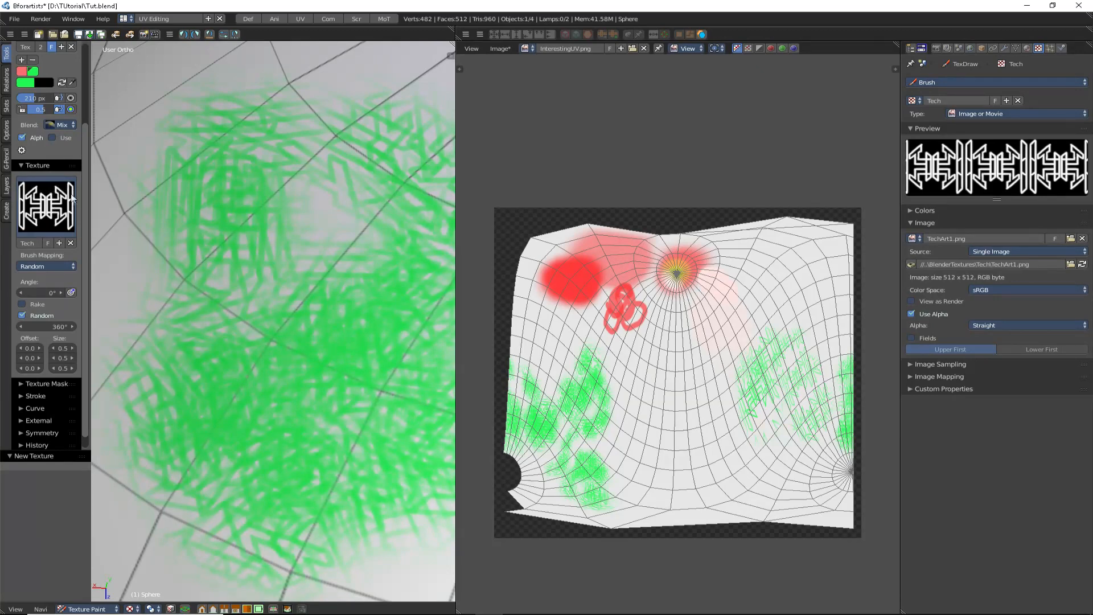
- Paint green strokes with the 0.5-size pattern over the clean faces near the black opening
{"action": "mouse_move", "coordinate": [192, 138]}
{"action": "left_mouse_down"}
{"action": "mouse_move", "coordinate": [163, 144]}
{"action": "mouse_move", "coordinate": [155, 243]}
{"action": "left_mouse_up"}
{"action": "scroll", "coordinate": [284, 192], "scroll_direction": "down", "scroll_amount": 2}
{"action": "middle_click_drag", "start_coordinate": [294, 188], "coordinate": [245, 416]}
{"action": "scroll", "coordinate": [245, 416], "scroll_direction": "up", "scroll_amount": 3}
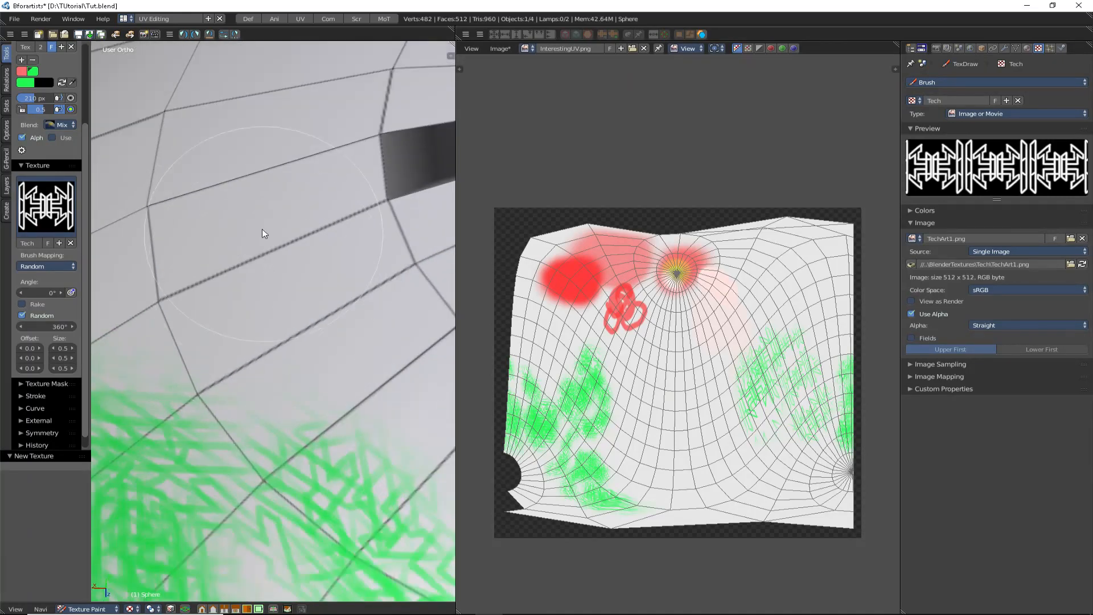
{"action": "mouse_move", "coordinate": [254, 204]}
{"action": "left_mouse_down"}
{"action": "mouse_move", "coordinate": [280, 229]}
{"action": "mouse_move", "coordinate": [389, 278]}
{"action": "mouse_move", "coordinate": [393, 348]}
{"action": "mouse_move", "coordinate": [182, 261]}
{"action": "mouse_move", "coordinate": [257, 100]}
{"action": "left_mouse_up"}
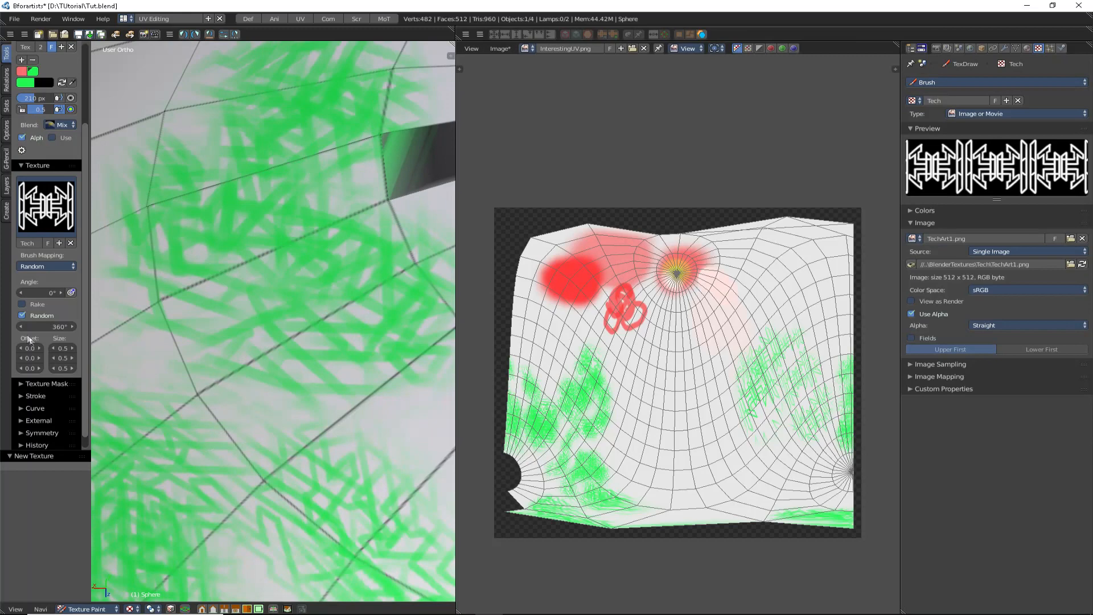
- Set all three size values of the brush texture to 2
{"action": "left_click", "coordinate": [61, 347]}
{"action": "type", "text": "2"}
{"action": "key", "text": "Return"}
{"action": "left_click", "coordinate": [70, 358]}
{"action": "left_click", "coordinate": [67, 358]}
{"action": "type", "text": "2"}
{"action": "key", "text": "Return"}
{"action": "left_click", "coordinate": [64, 368]}
{"action": "type", "text": "2"}
{"action": "key", "text": "Return"}
- Paint a dense green patch with the size 2 pattern on clean faces around the sphere's pole
{"action": "mouse_move", "coordinate": [186, 206]}
{"action": "middle_mouse_down"}
{"action": "mouse_move", "coordinate": [278, 348]}
{"action": "mouse_move", "coordinate": [272, 222]}
{"action": "mouse_move", "coordinate": [248, 323]}
{"action": "mouse_move", "coordinate": [278, 349]}
{"action": "middle_mouse_up"}
{"action": "scroll", "coordinate": [248, 323], "scroll_direction": "up", "scroll_amount": 3}
{"action": "mouse_move", "coordinate": [332, 346]}
{"action": "left_mouse_down"}
{"action": "mouse_move", "coordinate": [275, 316]}
{"action": "mouse_move", "coordinate": [266, 365]}
{"action": "left_mouse_up"}
{"action": "mouse_move", "coordinate": [266, 365]}
{"action": "middle_mouse_down"}
{"action": "mouse_move", "coordinate": [299, 274]}
{"action": "mouse_move", "coordinate": [323, 272]}
{"action": "middle_mouse_up"}
{"action": "mouse_move", "coordinate": [307, 298]}
{"action": "left_mouse_down"}
{"action": "mouse_move", "coordinate": [361, 372]}
{"action": "mouse_move", "coordinate": [318, 438]}
{"action": "mouse_move", "coordinate": [245, 360]}
{"action": "left_mouse_up"}
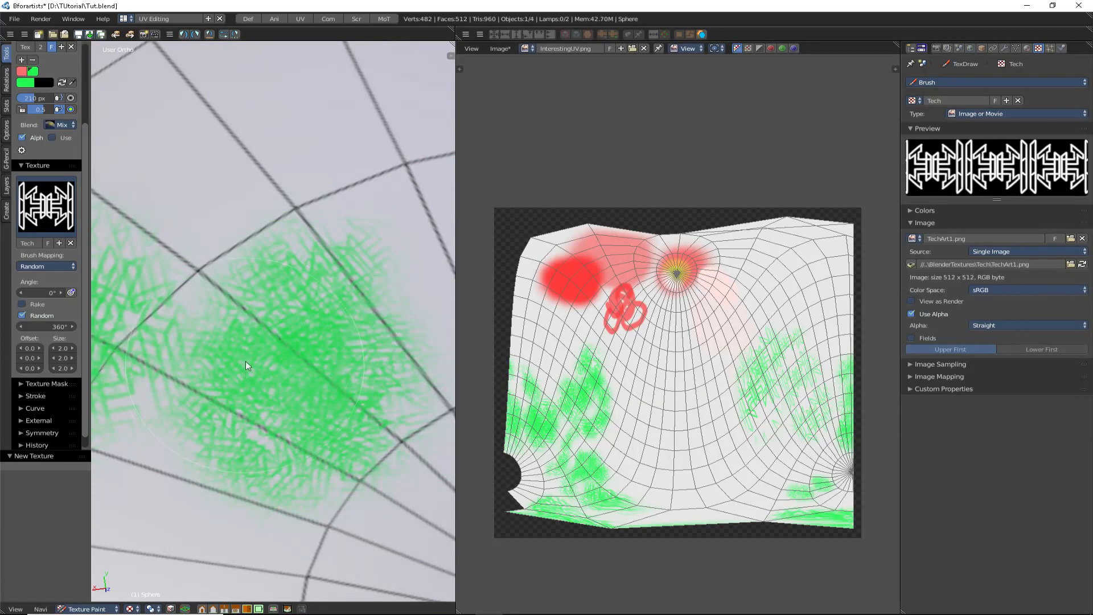
- Set all three size values of the brush texture back to 1
{"action": "left_click", "coordinate": [60, 346]}
{"action": "type", "text": "1"}
{"action": "key", "text": "Return"}
{"action": "left_click", "coordinate": [62, 359]}
{"action": "type", "text": "1"}
{"action": "key", "text": "Return"}
{"action": "left_click", "coordinate": [62, 369]}
{"action": "type", "text": "1"}
{"action": "key", "text": "Return"}
{"action": "scroll", "coordinate": [34, 314], "scroll_direction": "up", "scroll_amount": 3}
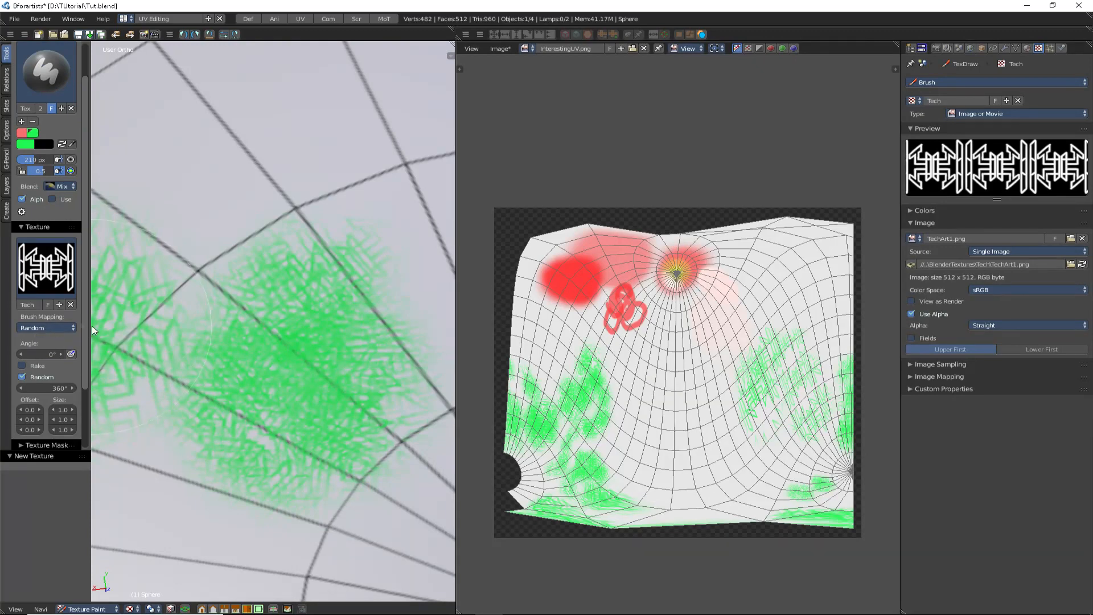
- Change the brush texture's mapping from Random to 3D
{"action": "scroll", "coordinate": [42, 326], "scroll_direction": "down", "scroll_amount": 2}
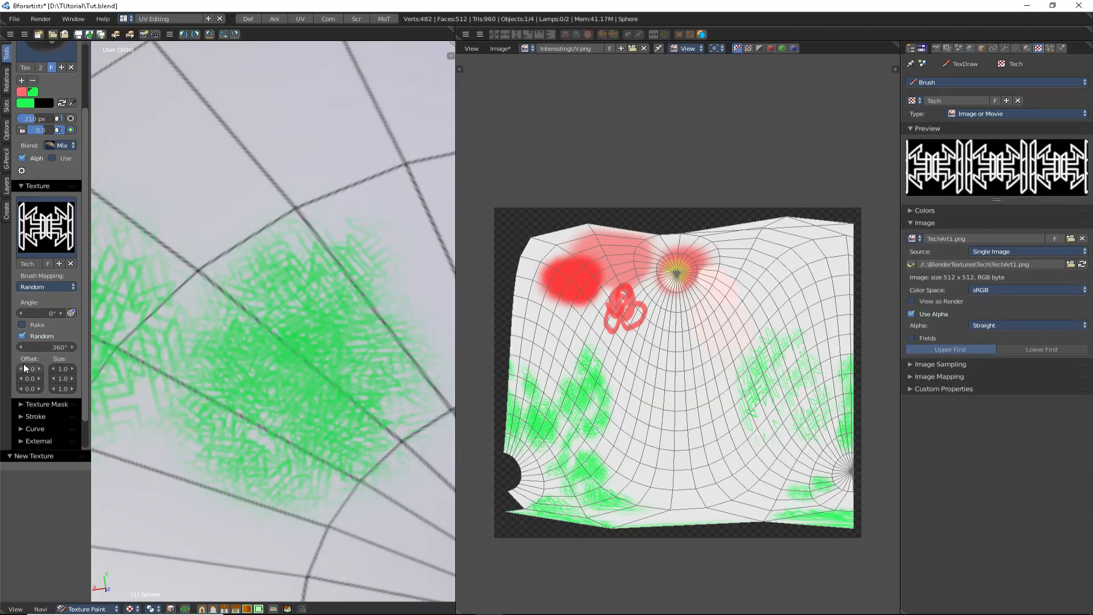
{"action": "scroll", "coordinate": [63, 371], "scroll_direction": "up", "scroll_amount": 2}
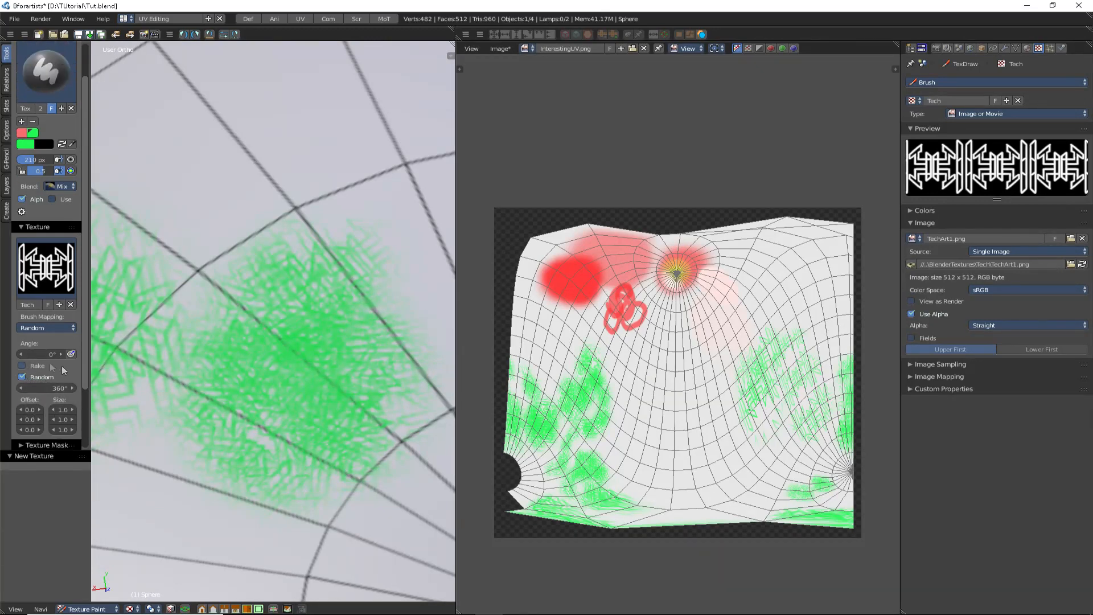
{"action": "left_click", "coordinate": [55, 328]}
{"action": "left_click", "coordinate": [53, 329]}
{"action": "left_click", "coordinate": [52, 316]}
{"action": "left_click", "coordinate": [52, 326]}
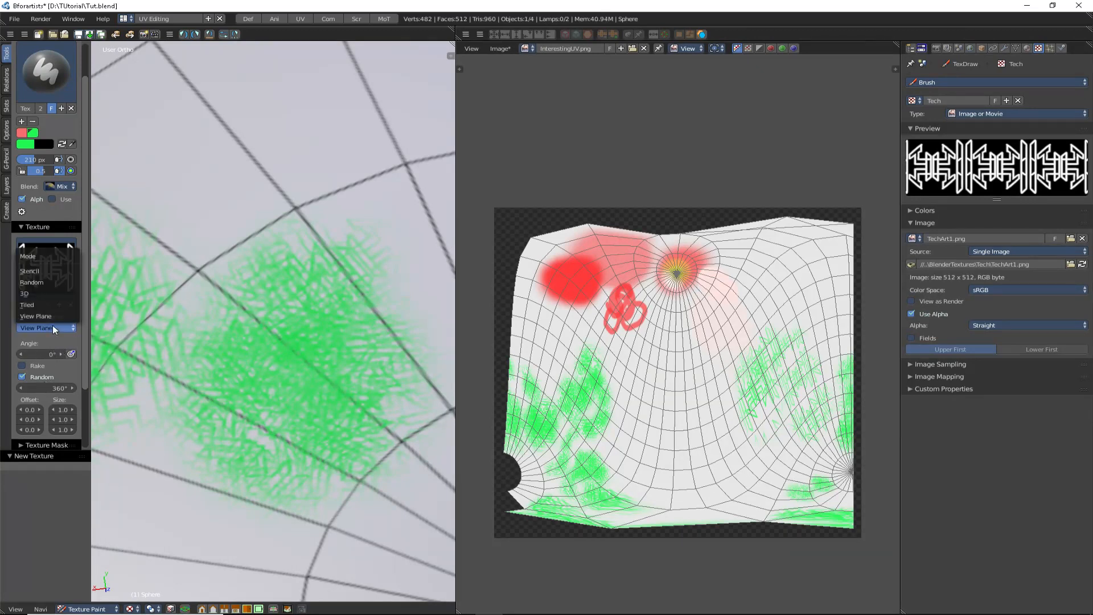
{"action": "left_click", "coordinate": [43, 294]}
- Paint several green strokes with the 3D-mapped pattern over the sphere's faces around the black opening
{"action": "mouse_move", "coordinate": [114, 315]}
{"action": "middle_mouse_down"}
{"action": "mouse_move", "coordinate": [196, 316]}
{"action": "mouse_move", "coordinate": [279, 336]}
{"action": "middle_mouse_up"}
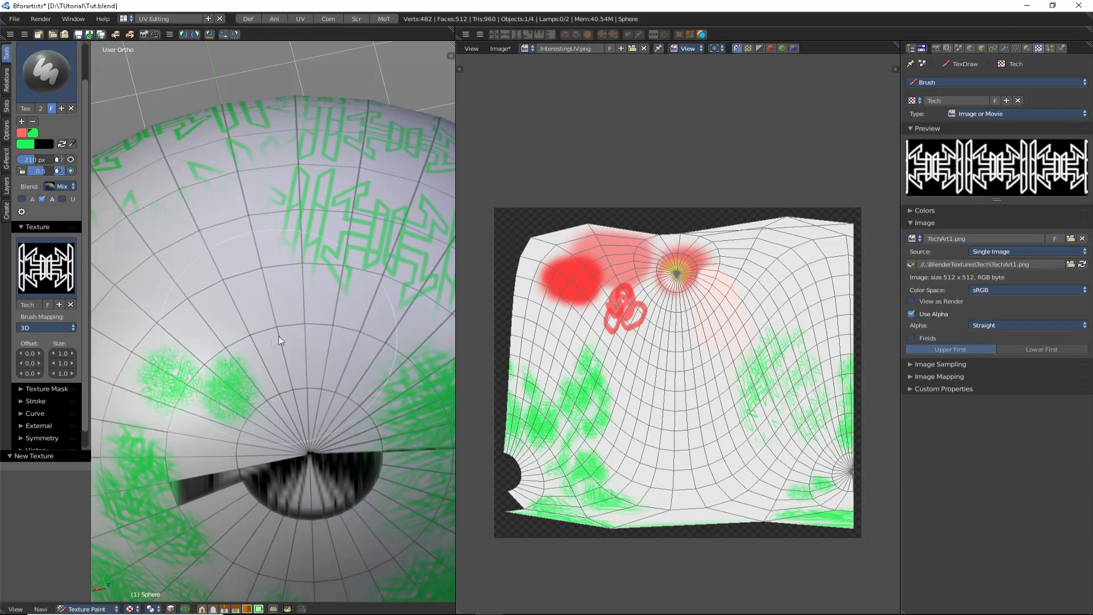
{"action": "scroll", "coordinate": [316, 227], "scroll_direction": "down", "scroll_amount": 3}
{"action": "mouse_move", "coordinate": [316, 227]}
{"action": "middle_mouse_down"}
{"action": "mouse_move", "coordinate": [281, 299]}
{"action": "mouse_move", "coordinate": [292, 277]}
{"action": "mouse_move", "coordinate": [254, 274]}
{"action": "middle_mouse_up"}
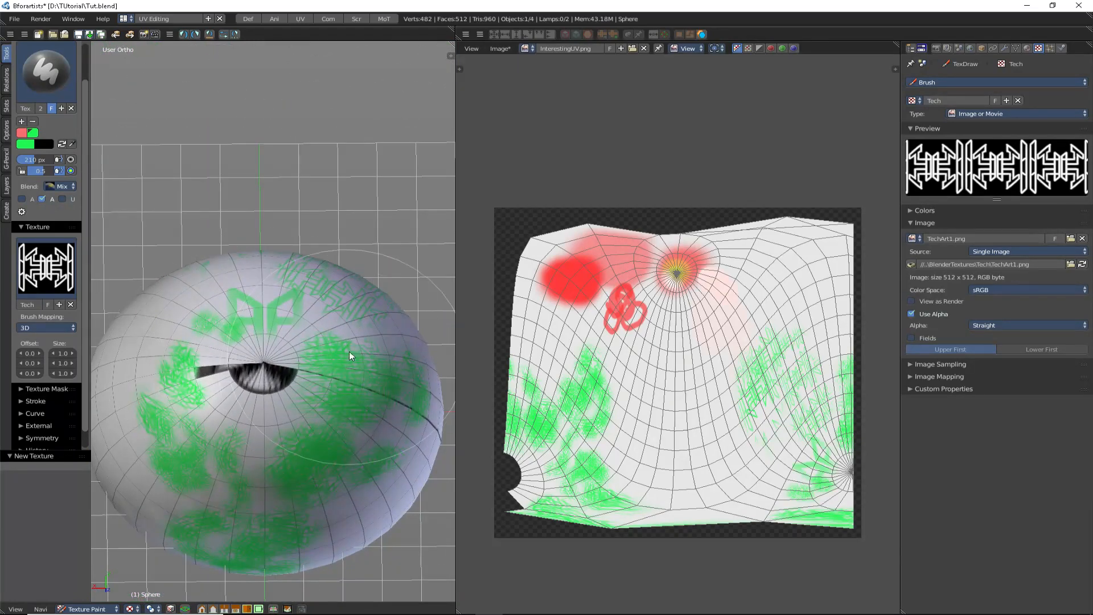
{"action": "left_click", "coordinate": [220, 443]}
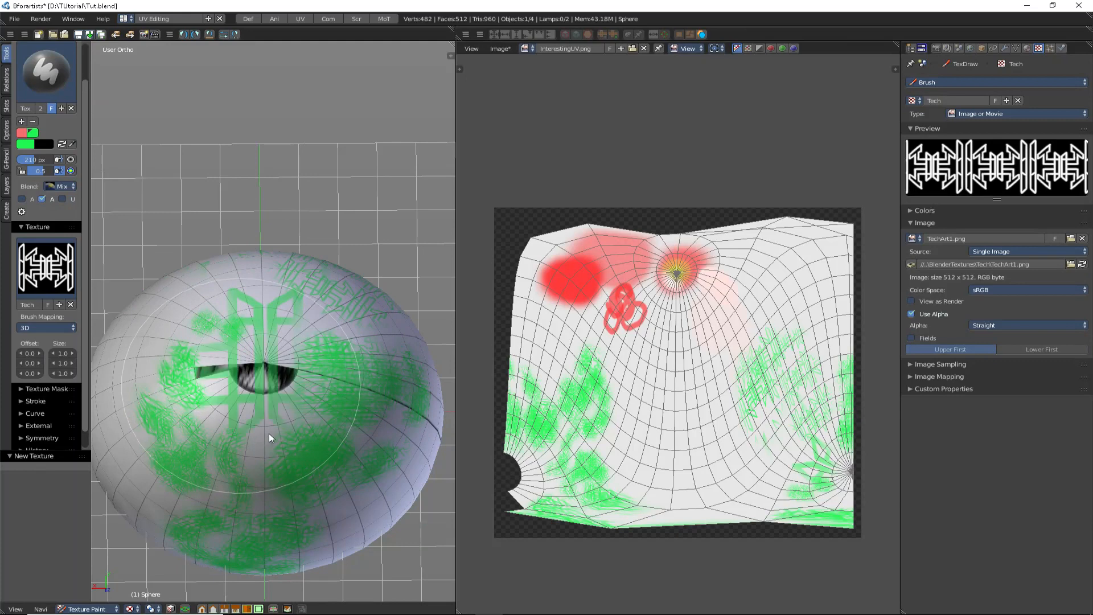
{"action": "left_click", "coordinate": [357, 304]}
{"action": "left_click", "coordinate": [145, 408]}
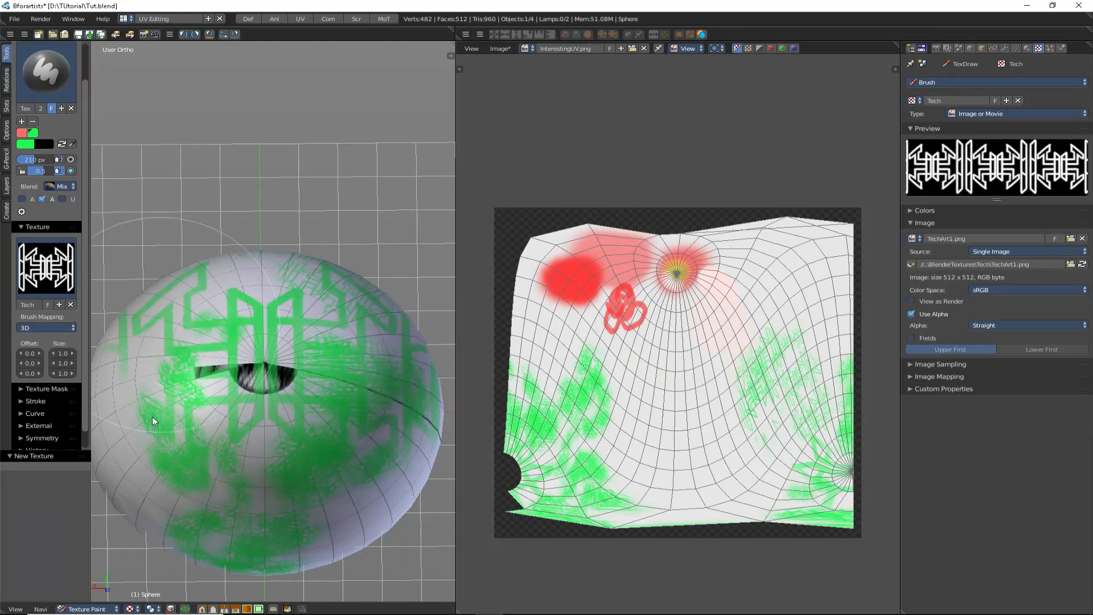
{"action": "scroll", "coordinate": [191, 341], "scroll_direction": "up", "scroll_amount": 5}
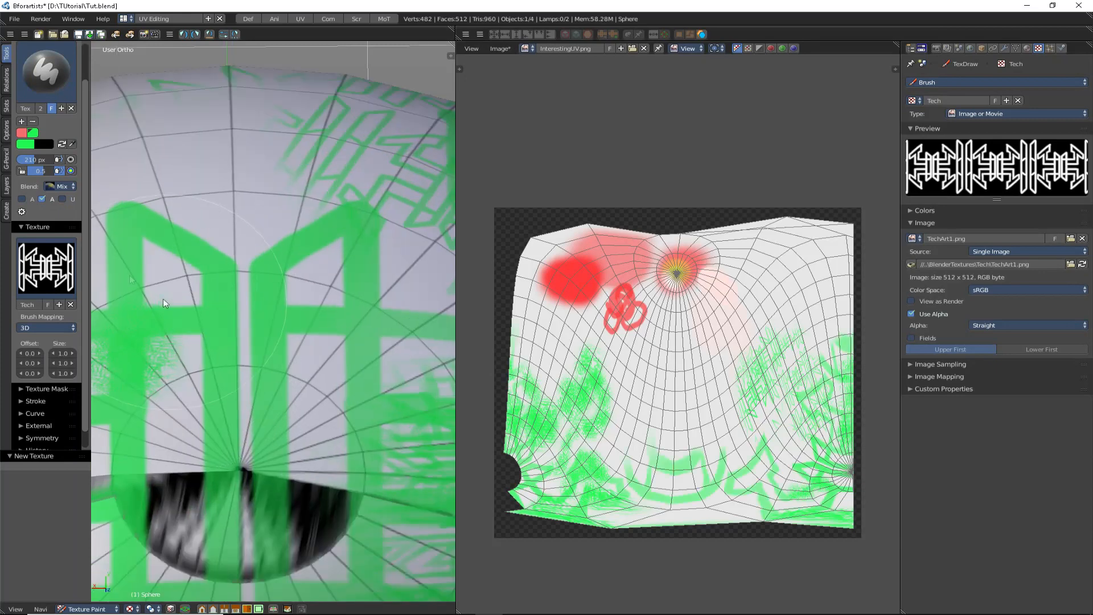
- Set the brush mapping to Tiled and paint a green stroke with the tiled pattern on the sphere
{"action": "left_click", "coordinate": [49, 257]}
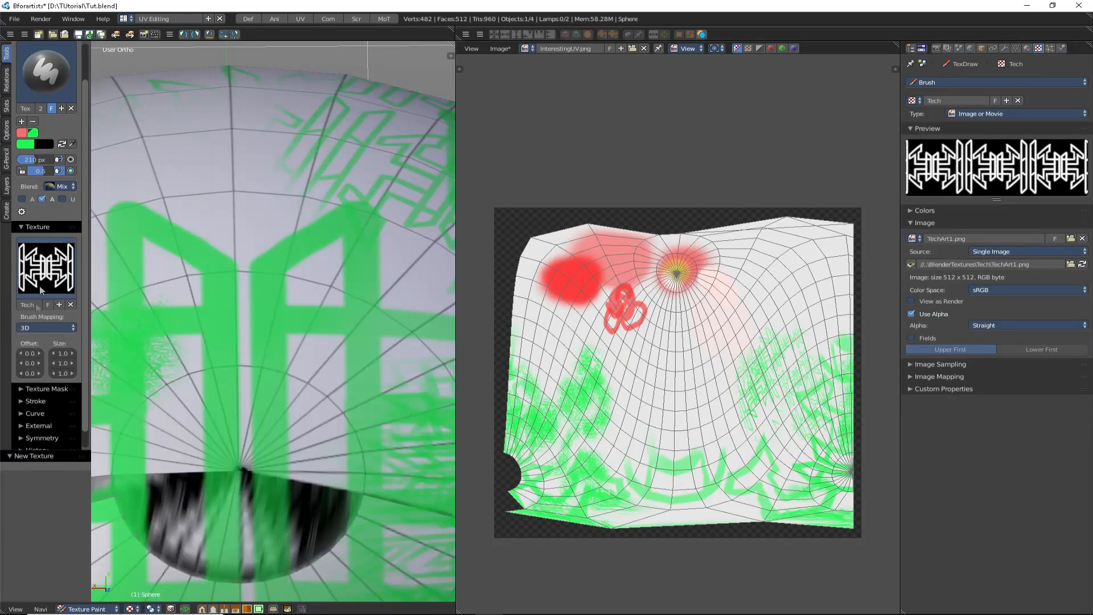
{"action": "left_click", "coordinate": [45, 328]}
{"action": "left_click", "coordinate": [44, 307]}
{"action": "scroll", "coordinate": [236, 306], "scroll_direction": "down", "scroll_amount": 3}
{"action": "middle_click_drag", "start_coordinate": [237, 306], "coordinate": [246, 365]}
{"action": "scroll", "coordinate": [256, 289], "scroll_direction": "up", "scroll_amount": 3}
{"action": "middle_click_drag", "start_coordinate": [257, 290], "coordinate": [278, 346]}
{"action": "mouse_move", "coordinate": [239, 308]}
{"action": "left_mouse_down"}
{"action": "mouse_move", "coordinate": [331, 293]}
{"action": "mouse_move", "coordinate": [302, 319]}
{"action": "left_mouse_up"}
- Set the brush texture's mapping back to View Plane
{"action": "left_click", "coordinate": [22, 326]}
{"action": "left_click", "coordinate": [41, 318]}
{"action": "scroll", "coordinate": [232, 277], "scroll_direction": "down", "scroll_amount": 6}
{"action": "scroll", "coordinate": [240, 310], "scroll_direction": "up", "scroll_amount": 3}
{"action": "mouse_move", "coordinate": [279, 326]}
{"action": "middle_mouse_down"}
{"action": "mouse_move", "coordinate": [240, 309]}
{"action": "mouse_move", "coordinate": [275, 380]}
{"action": "mouse_move", "coordinate": [307, 383]}
{"action": "middle_mouse_up"}
{"action": "mouse_move", "coordinate": [276, 305]}
{"action": "middle_mouse_down"}
{"action": "mouse_move", "coordinate": [268, 347]}
{"action": "mouse_move", "coordinate": [282, 383]}
{"action": "middle_mouse_up"}
{"action": "scroll", "coordinate": [220, 318], "scroll_direction": "up", "scroll_amount": 2}
{"action": "middle_click_drag", "start_coordinate": [227, 335], "coordinate": [307, 394], "text": "shift"}
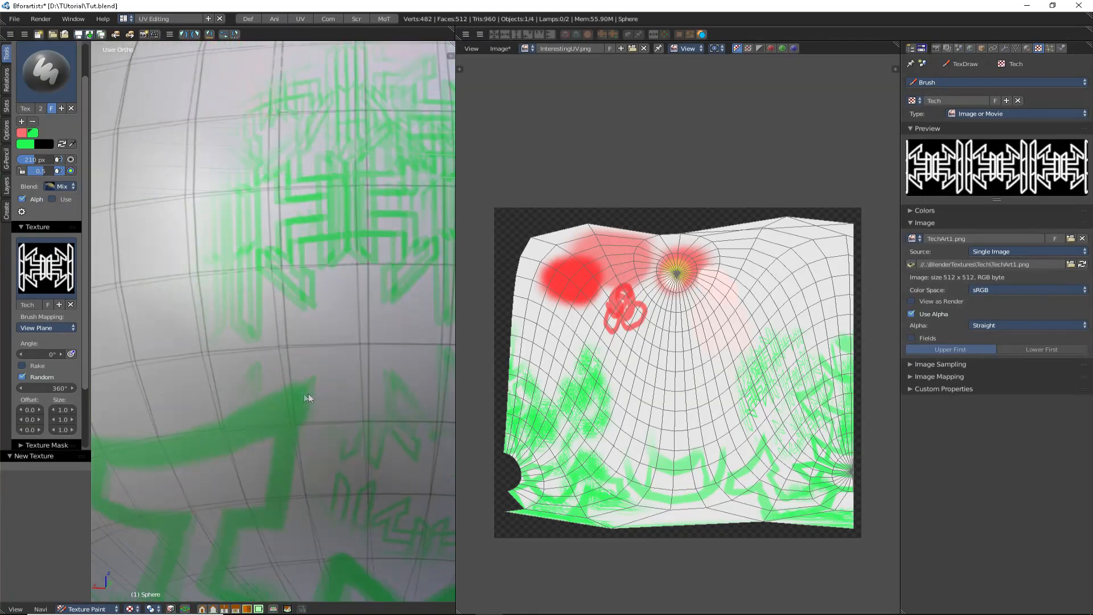
- Remove the Tech texture from the brush and turn off its Random angle option
{"action": "left_click", "coordinate": [71, 308]}
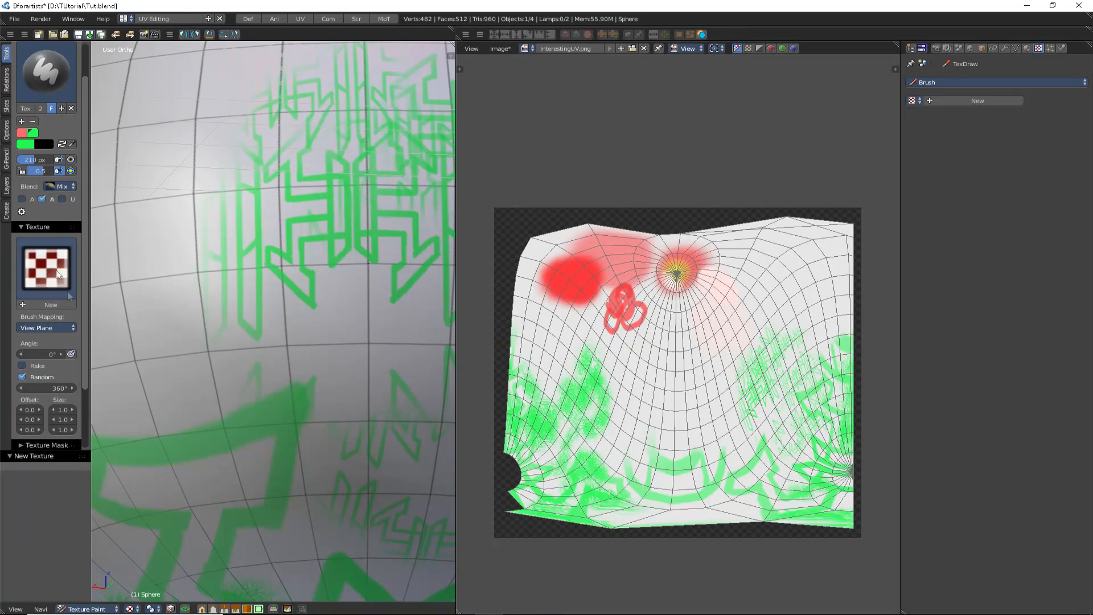
{"action": "scroll", "coordinate": [297, 285], "scroll_direction": "down", "scroll_amount": 3}
{"action": "scroll", "coordinate": [295, 284], "scroll_direction": "up", "scroll_amount": 4}
{"action": "left_click", "coordinate": [21, 377]}
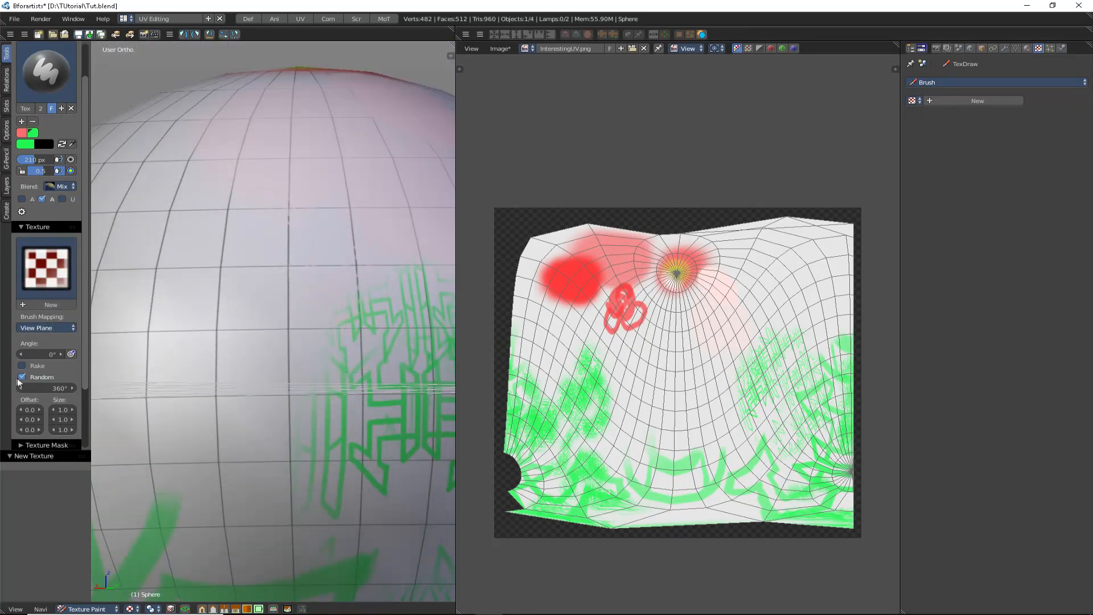
{"action": "scroll", "coordinate": [315, 270], "scroll_direction": "down", "scroll_amount": 2}
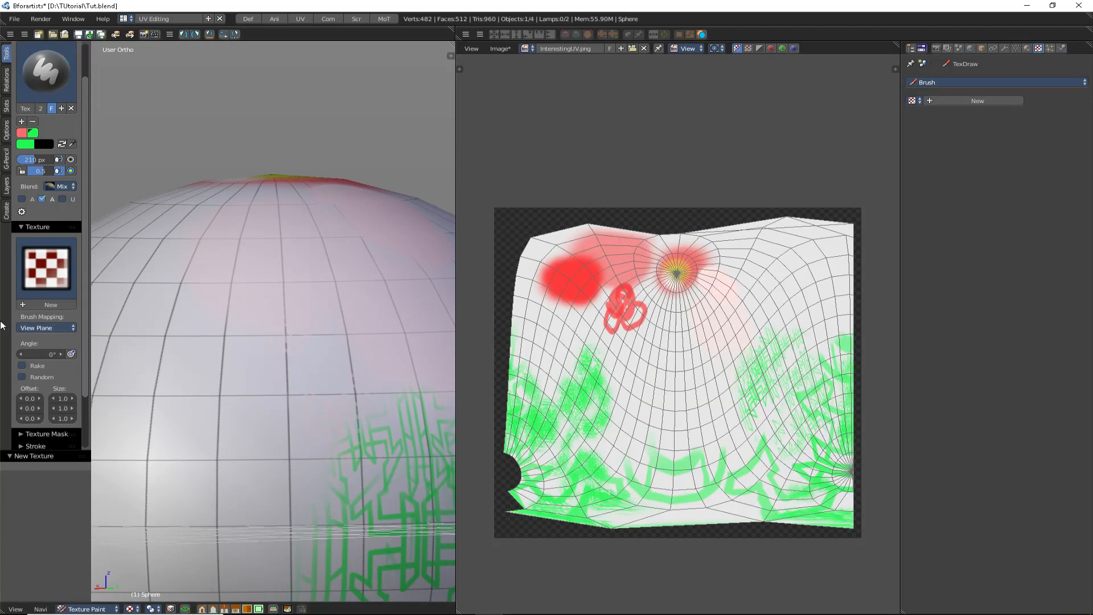
- Paint a soft untextured green spot on clean faces below the red and yellow pole
{"action": "mouse_move", "coordinate": [249, 295]}
{"action": "middle_mouse_down"}
{"action": "mouse_move", "coordinate": [216, 349]}
{"action": "mouse_move", "coordinate": [252, 303]}
{"action": "middle_mouse_up"}
{"action": "scroll", "coordinate": [251, 303], "scroll_direction": "up", "scroll_amount": 4}
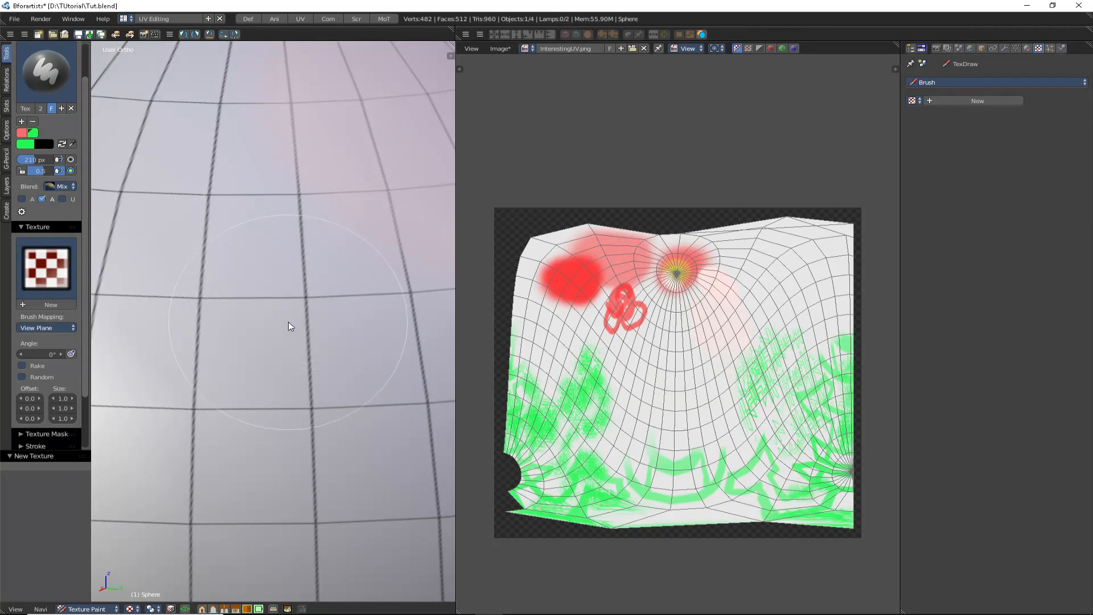
{"action": "scroll", "coordinate": [288, 322], "scroll_direction": "down", "scroll_amount": 3}
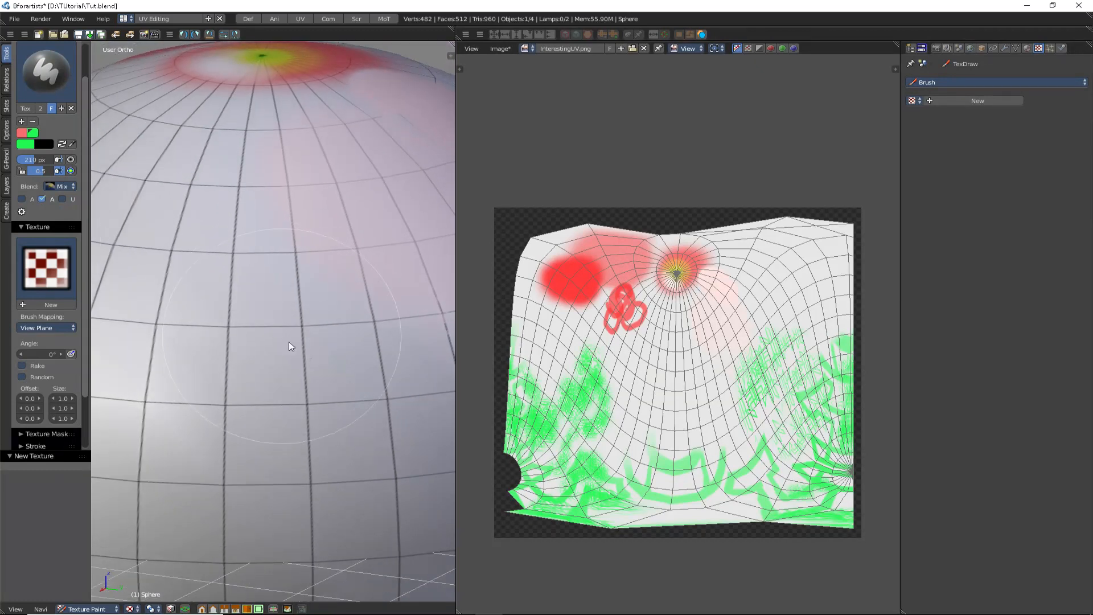
{"action": "scroll", "coordinate": [281, 370], "scroll_direction": "up", "scroll_amount": 3}
{"action": "scroll", "coordinate": [288, 362], "scroll_direction": "down", "scroll_amount": 3}
{"action": "scroll", "coordinate": [291, 359], "scroll_direction": "up", "scroll_amount": 3}
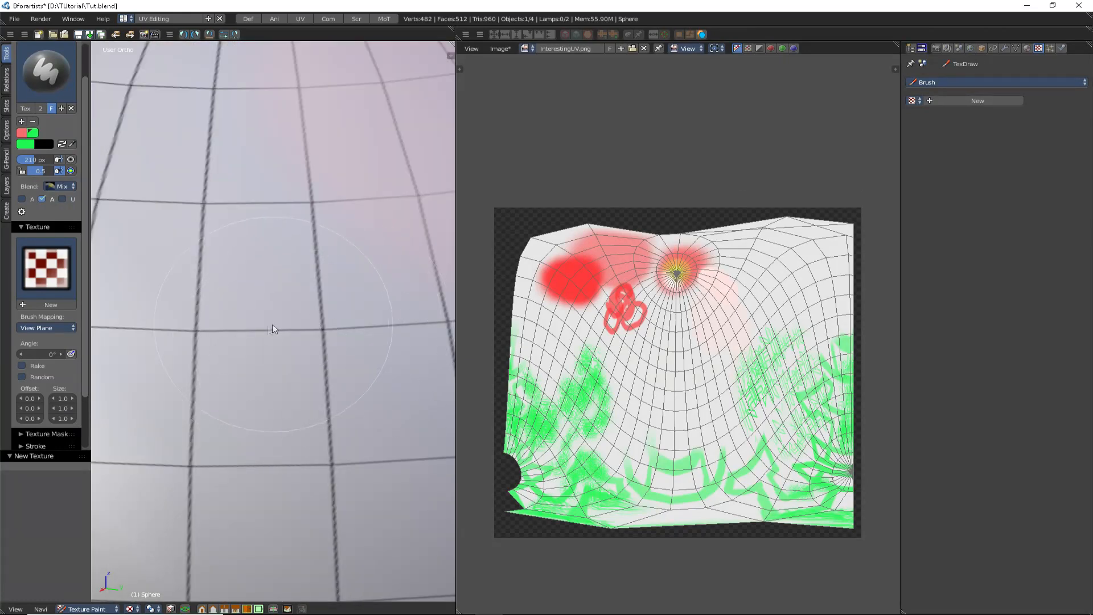
{"action": "mouse_move", "coordinate": [265, 337]}
{"action": "left_mouse_down"}
{"action": "mouse_move", "coordinate": [223, 338]}
{"action": "mouse_move", "coordinate": [227, 370]}
{"action": "mouse_move", "coordinate": [273, 315]}
{"action": "mouse_move", "coordinate": [275, 346]}
{"action": "left_mouse_up"}
- Paint another plain green stroke over the same spot from an oblique view of the sphere
{"action": "scroll", "coordinate": [274, 346], "scroll_direction": "down", "scroll_amount": 5}
{"action": "scroll", "coordinate": [284, 336], "scroll_direction": "up", "scroll_amount": 5}
{"action": "scroll", "coordinate": [315, 308], "scroll_direction": "down", "scroll_amount": 1}
{"action": "middle_click_drag", "start_coordinate": [316, 308], "coordinate": [227, 292]}
{"action": "left_click_drag", "start_coordinate": [355, 289], "coordinate": [301, 371]}
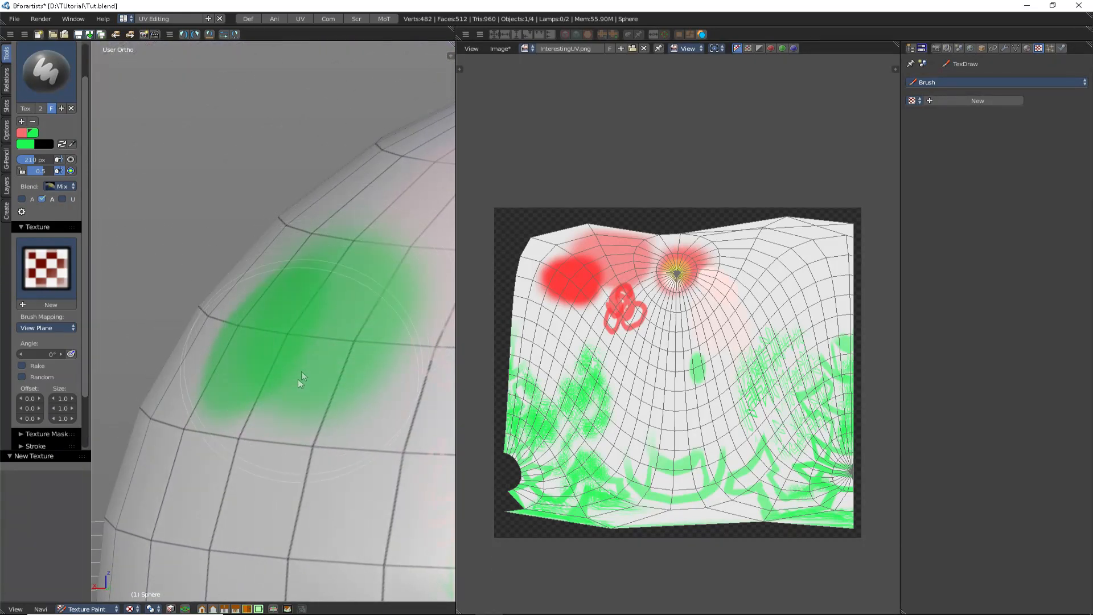
{"action": "mouse_move", "coordinate": [336, 408]}
{"action": "middle_mouse_down"}
{"action": "mouse_move", "coordinate": [403, 417]}
{"action": "mouse_move", "coordinate": [367, 344]}
{"action": "middle_mouse_up"}
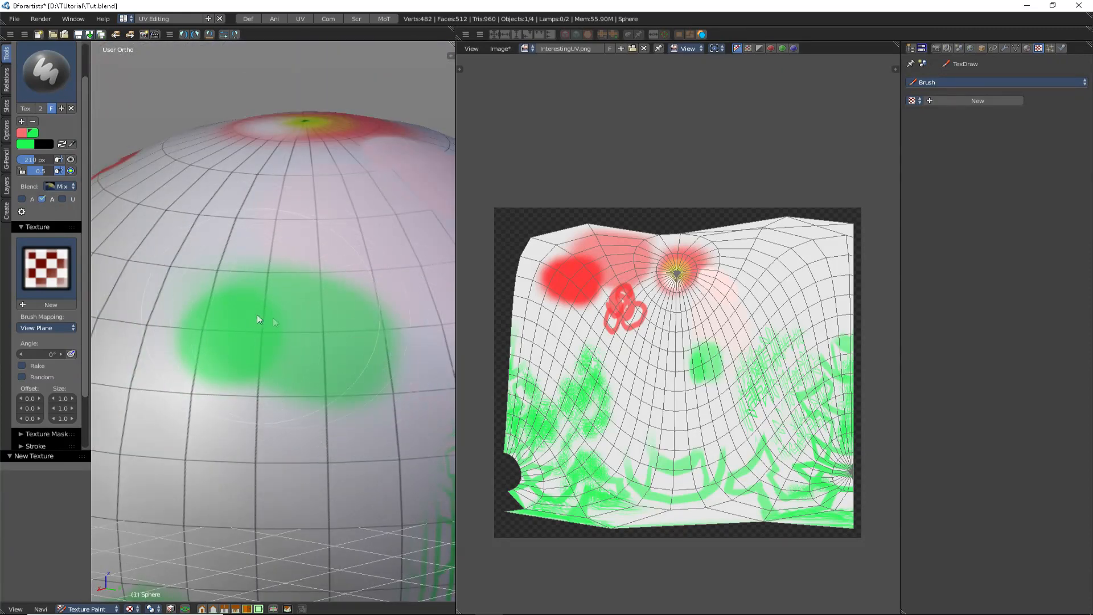
- Paint a green patch just below the overlapping spot and a separate round green spot on the clean faces beside it
{"action": "scroll", "coordinate": [258, 317], "scroll_direction": "up", "scroll_amount": 2}
{"action": "middle_click_drag", "start_coordinate": [322, 323], "coordinate": [250, 298]}
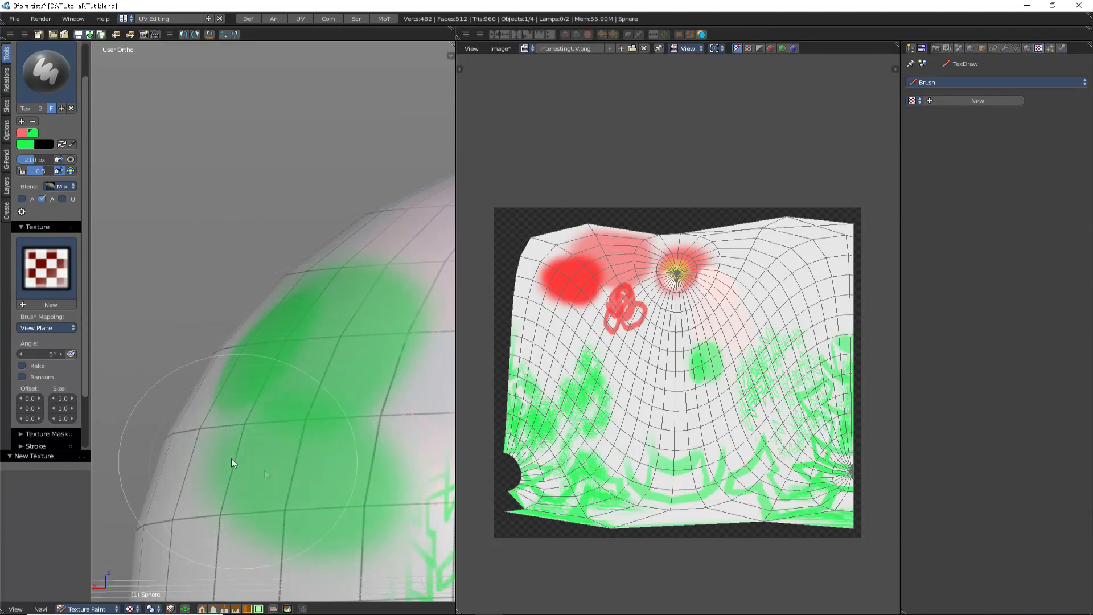
{"action": "mouse_move", "coordinate": [173, 432]}
{"action": "middle_mouse_down"}
{"action": "mouse_move", "coordinate": [237, 402]}
{"action": "mouse_move", "coordinate": [325, 406]}
{"action": "mouse_move", "coordinate": [286, 361]}
{"action": "middle_mouse_up"}
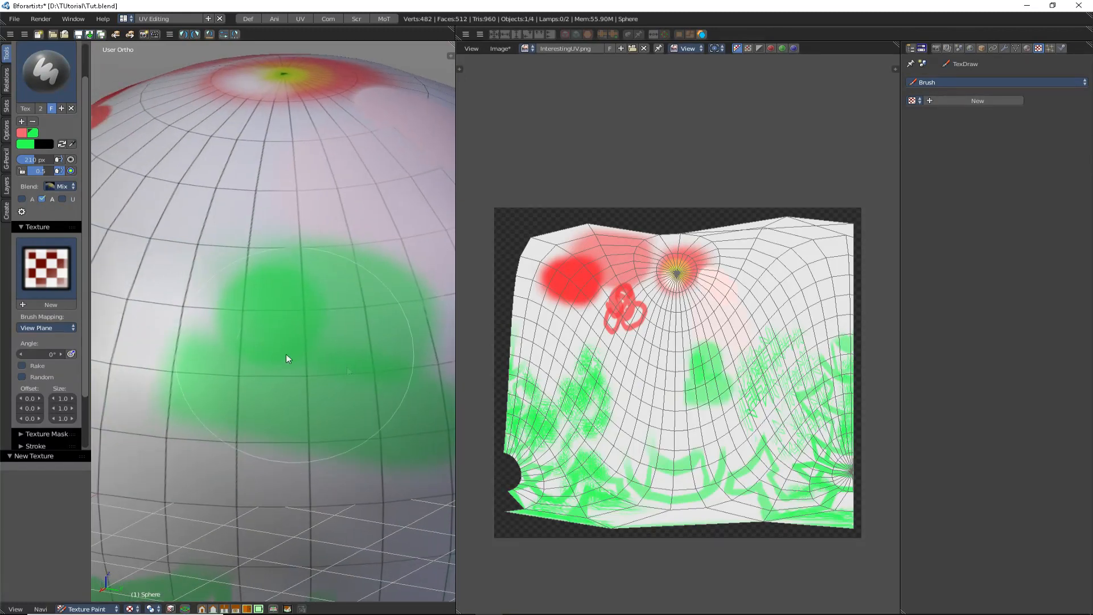
{"action": "mouse_move", "coordinate": [188, 350]}
{"action": "middle_mouse_down"}
{"action": "mouse_move", "coordinate": [340, 361]}
{"action": "mouse_move", "coordinate": [334, 373]}
{"action": "mouse_move", "coordinate": [301, 324]}
{"action": "mouse_move", "coordinate": [323, 365]}
{"action": "middle_mouse_up"}
{"action": "mouse_move", "coordinate": [317, 371]}
{"action": "left_mouse_down"}
{"action": "mouse_move", "coordinate": [265, 418]}
{"action": "mouse_move", "coordinate": [275, 439]}
{"action": "left_mouse_up"}
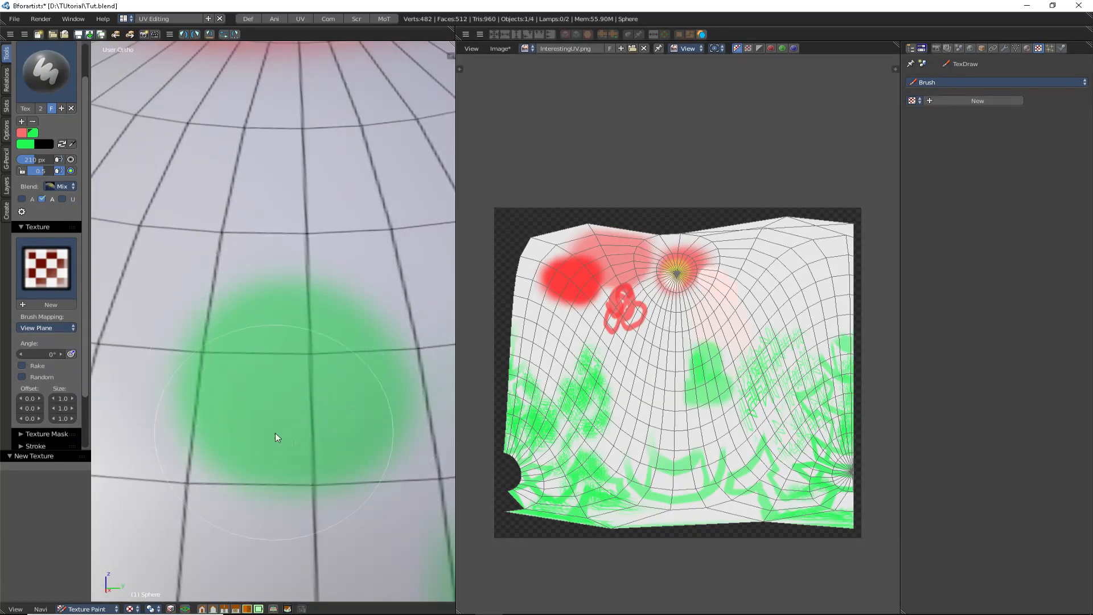
{"action": "middle_click_drag", "start_coordinate": [293, 326], "coordinate": [220, 368]}
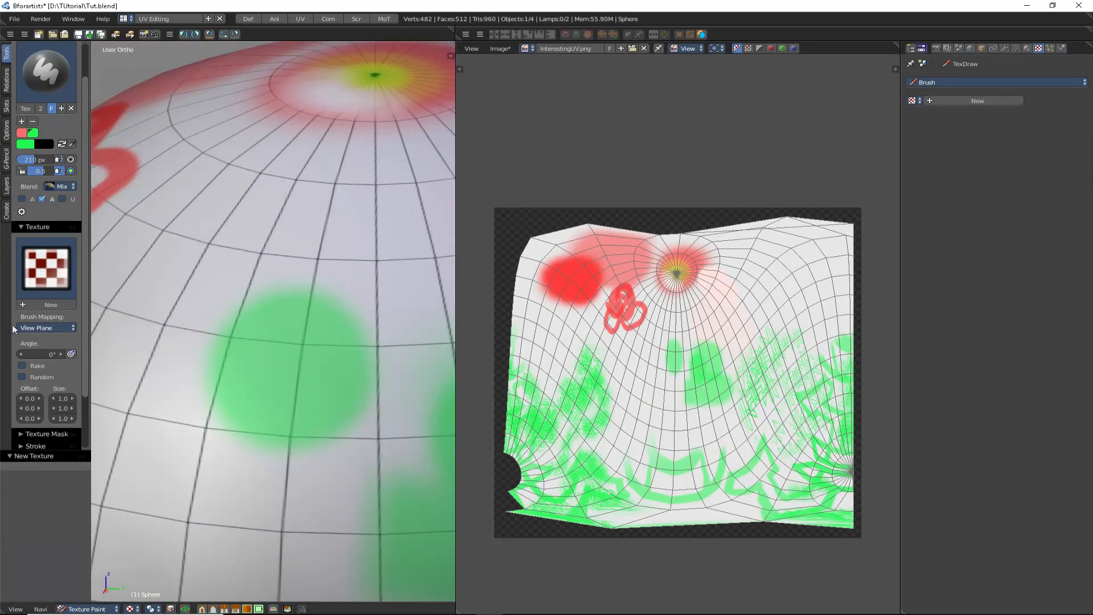
- Collapse the brush's texture settings and expand its stroke settings
{"action": "left_click", "coordinate": [39, 328]}
{"action": "left_click", "coordinate": [40, 328]}
{"action": "scroll", "coordinate": [37, 273], "scroll_direction": "down", "scroll_amount": 1}
{"action": "left_click", "coordinate": [33, 203]}
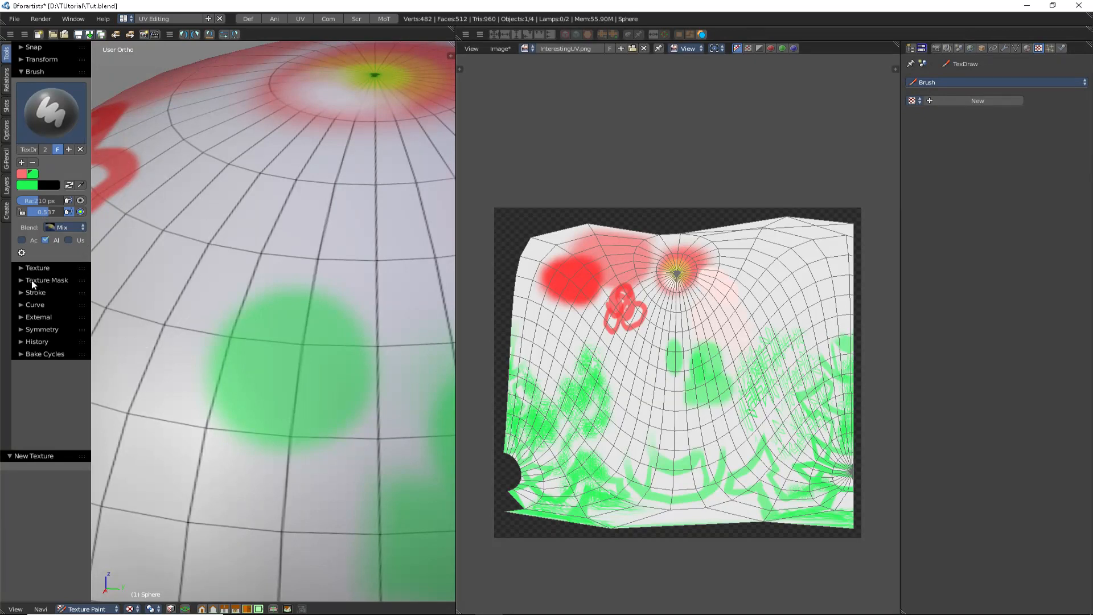
{"action": "scroll", "coordinate": [268, 342], "scroll_direction": "down", "scroll_amount": 6}
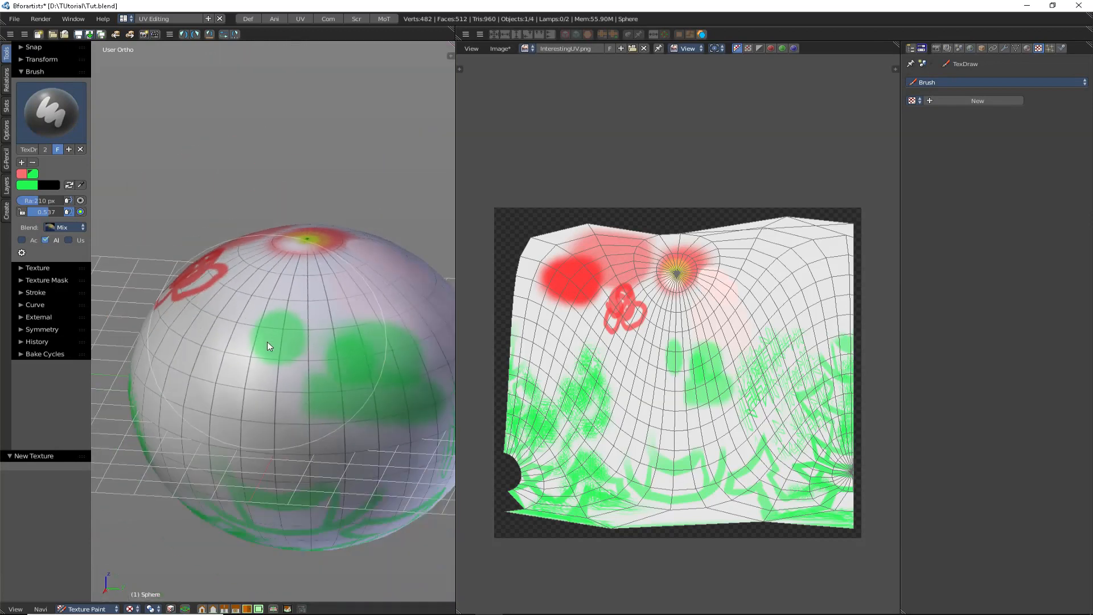
{"action": "scroll", "coordinate": [250, 330], "scroll_direction": "up", "scroll_amount": 5}
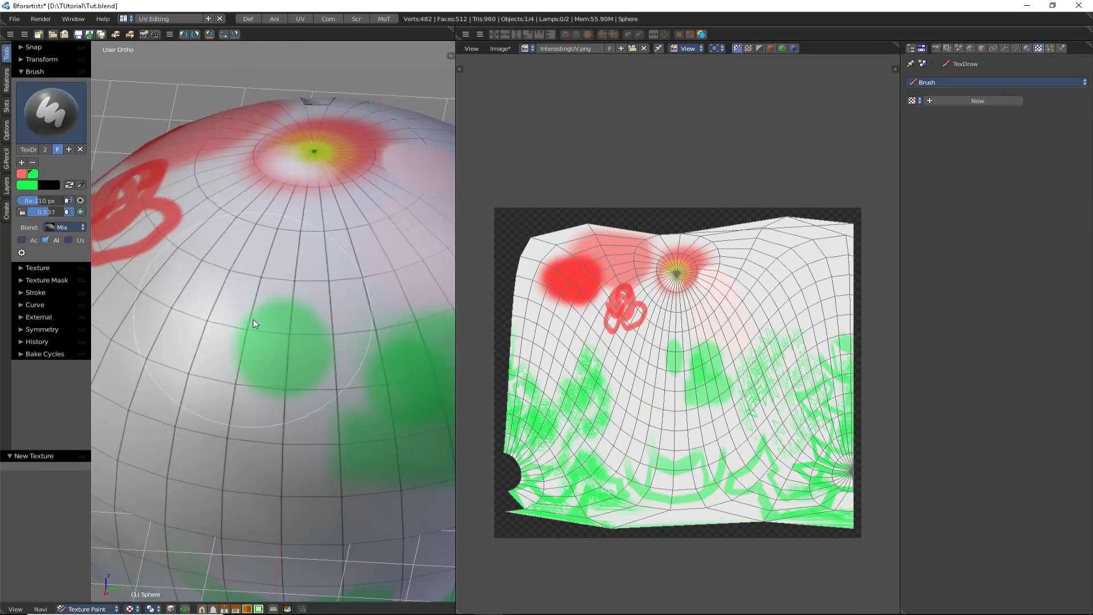
{"action": "scroll", "coordinate": [253, 321], "scroll_direction": "up", "scroll_amount": 3}
{"action": "scroll", "coordinate": [252, 321], "scroll_direction": "down", "scroll_amount": 1}
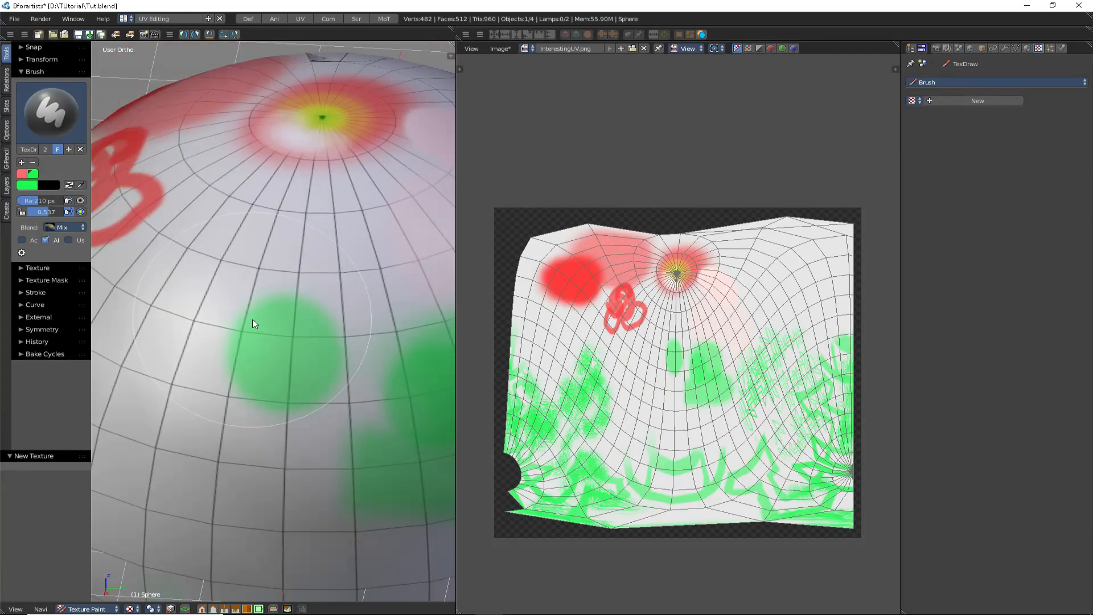
{"action": "scroll", "coordinate": [252, 323], "scroll_direction": "up", "scroll_amount": 2}
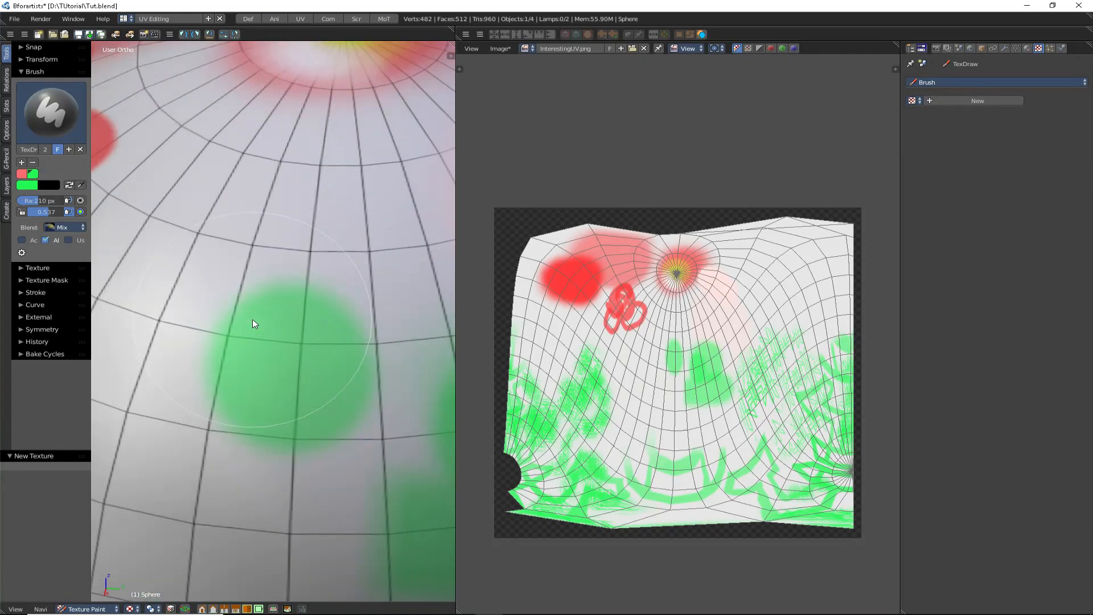
{"action": "left_click", "coordinate": [23, 295]}
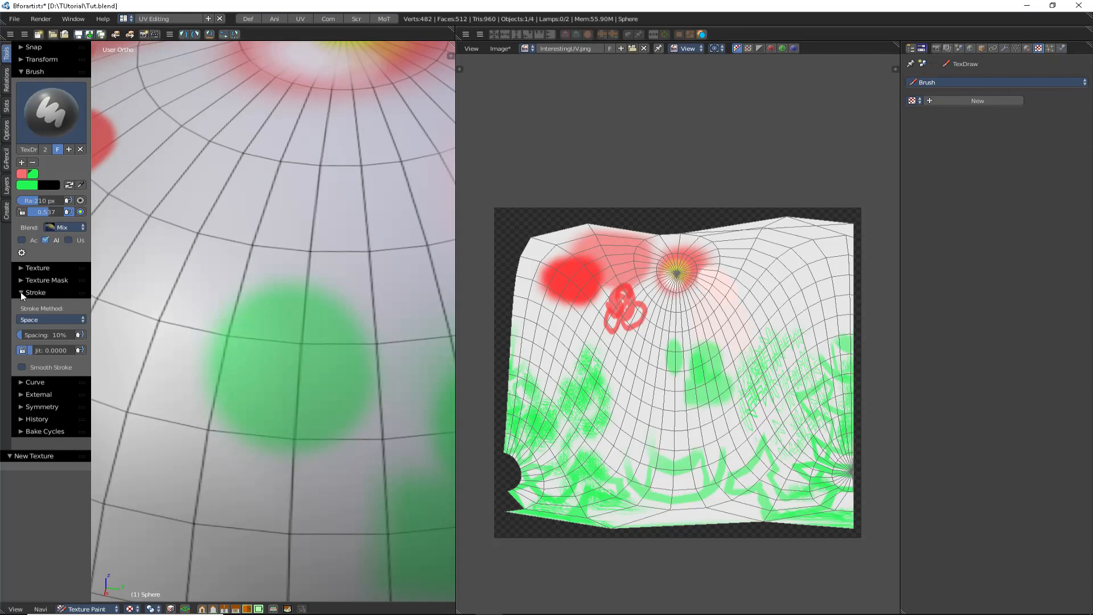
- Paint wide plain green strokes with the Space stroke method on clean faces next to the round green spot
{"action": "scroll", "coordinate": [254, 317], "scroll_direction": "down", "scroll_amount": 5}
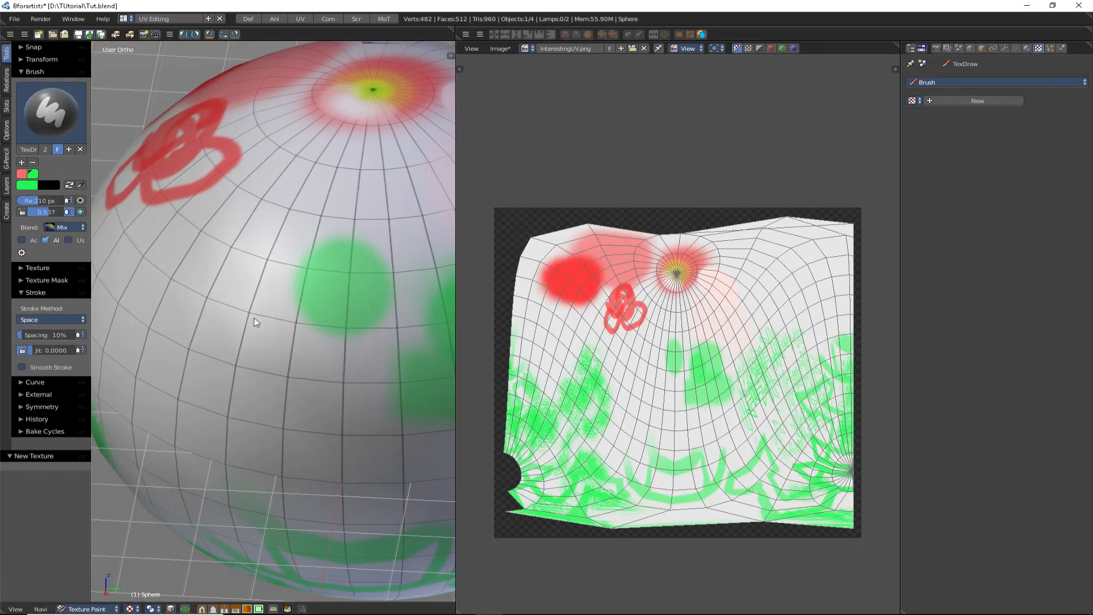
{"action": "scroll", "coordinate": [272, 306], "scroll_direction": "up", "scroll_amount": 5}
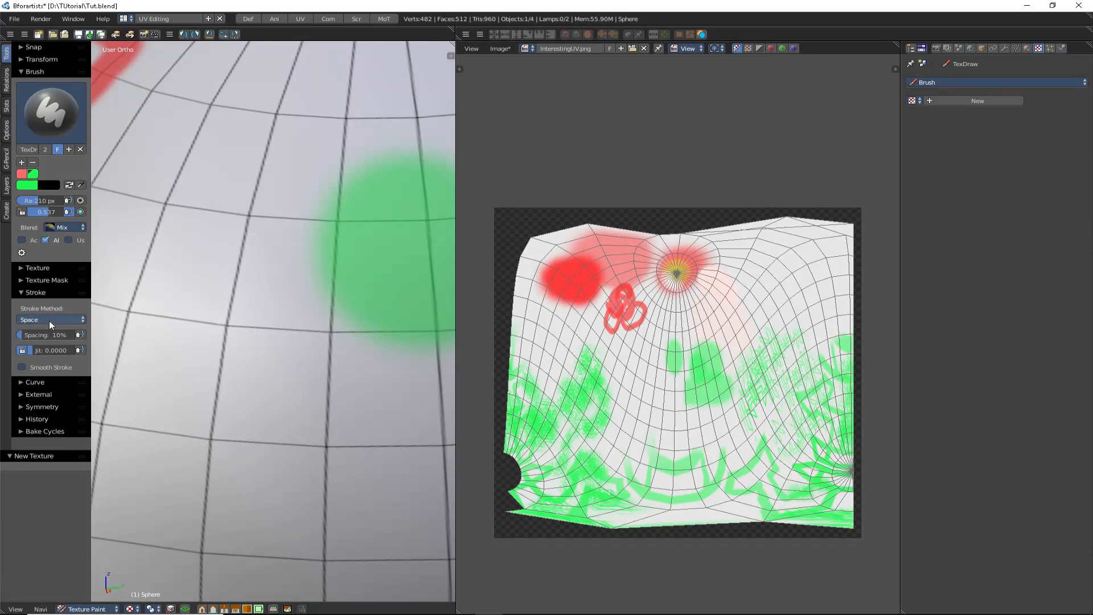
{"action": "mouse_move", "coordinate": [226, 403]}
{"action": "middle_mouse_down"}
{"action": "mouse_move", "coordinate": [233, 334]}
{"action": "mouse_move", "coordinate": [249, 313]}
{"action": "mouse_move", "coordinate": [249, 337]}
{"action": "middle_mouse_up"}
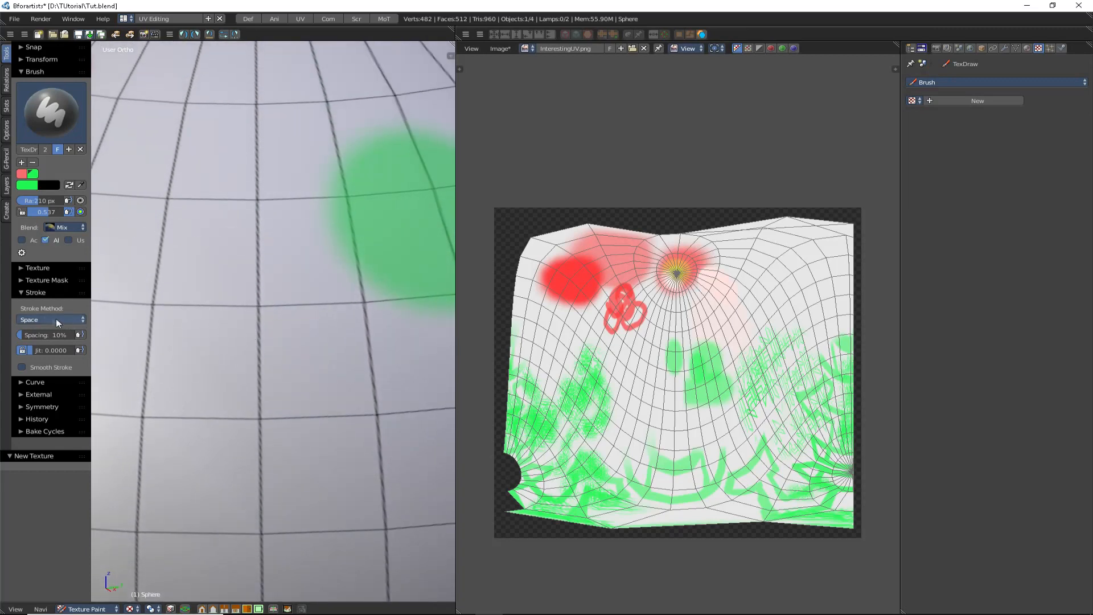
{"action": "scroll", "coordinate": [241, 339], "scroll_direction": "down", "scroll_amount": 2}
{"action": "scroll", "coordinate": [241, 340], "scroll_direction": "up", "scroll_amount": 3}
{"action": "scroll", "coordinate": [241, 340], "scroll_direction": "down", "scroll_amount": 1}
{"action": "middle_click_drag", "start_coordinate": [242, 340], "coordinate": [157, 282]}
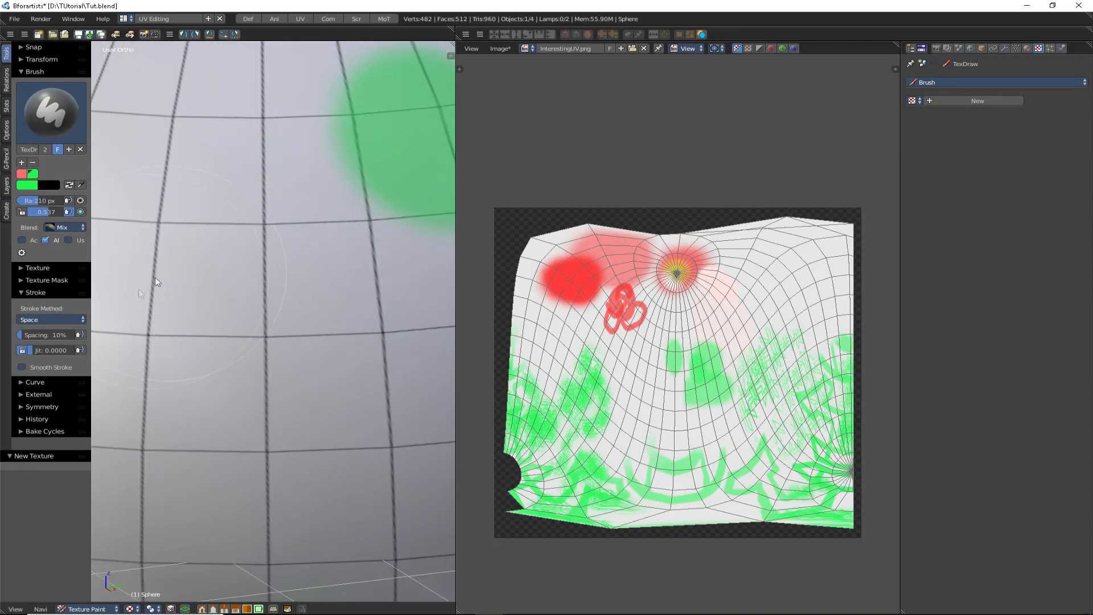
{"action": "mouse_move", "coordinate": [211, 319]}
{"action": "left_mouse_down"}
{"action": "mouse_move", "coordinate": [353, 388]}
{"action": "mouse_move", "coordinate": [254, 343]}
{"action": "mouse_move", "coordinate": [267, 223]}
{"action": "left_mouse_up"}
{"action": "mouse_move", "coordinate": [232, 355]}
{"action": "middle_mouse_down"}
{"action": "mouse_move", "coordinate": [305, 343]}
{"action": "mouse_move", "coordinate": [288, 324]}
{"action": "mouse_move", "coordinate": [334, 215]}
{"action": "middle_mouse_up"}
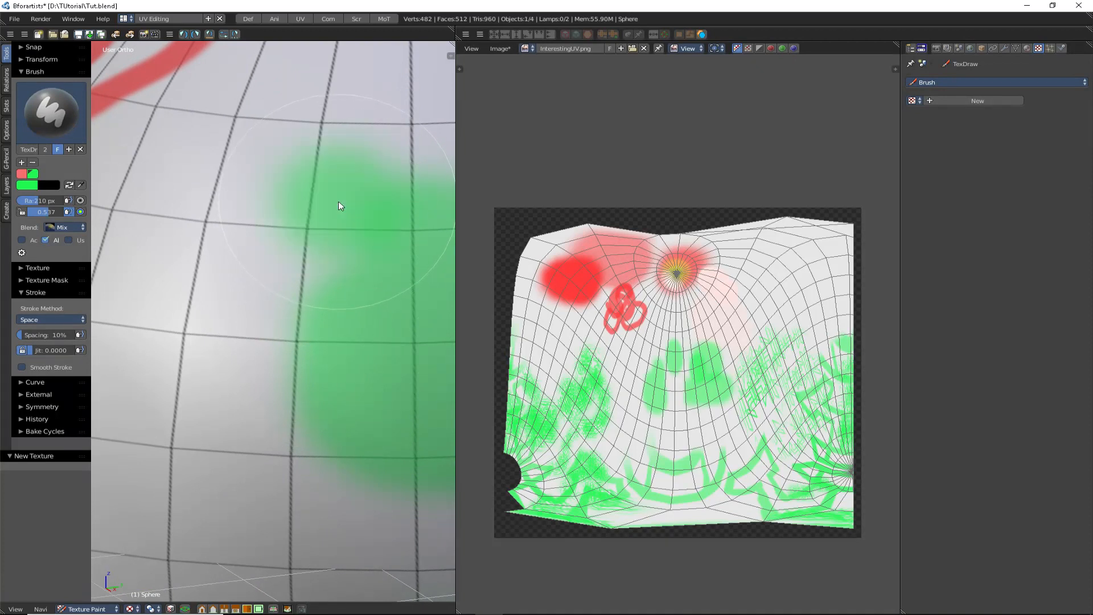
{"action": "mouse_move", "coordinate": [318, 193]}
{"action": "left_mouse_down"}
{"action": "mouse_move", "coordinate": [244, 214]}
{"action": "mouse_move", "coordinate": [208, 249]}
{"action": "mouse_move", "coordinate": [169, 325]}
{"action": "left_mouse_up"}
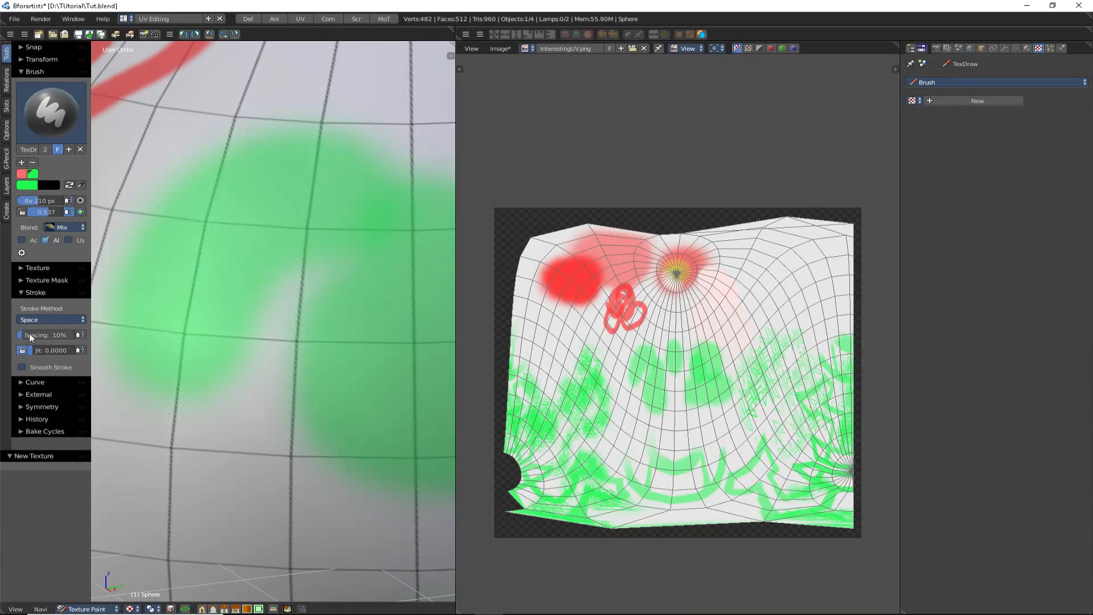
- Set the brush's stroke spacing to 1%
{"action": "mouse_move", "coordinate": [157, 400]}
{"action": "middle_mouse_down"}
{"action": "mouse_move", "coordinate": [313, 405]}
{"action": "mouse_move", "coordinate": [82, 353]}
{"action": "middle_mouse_up"}
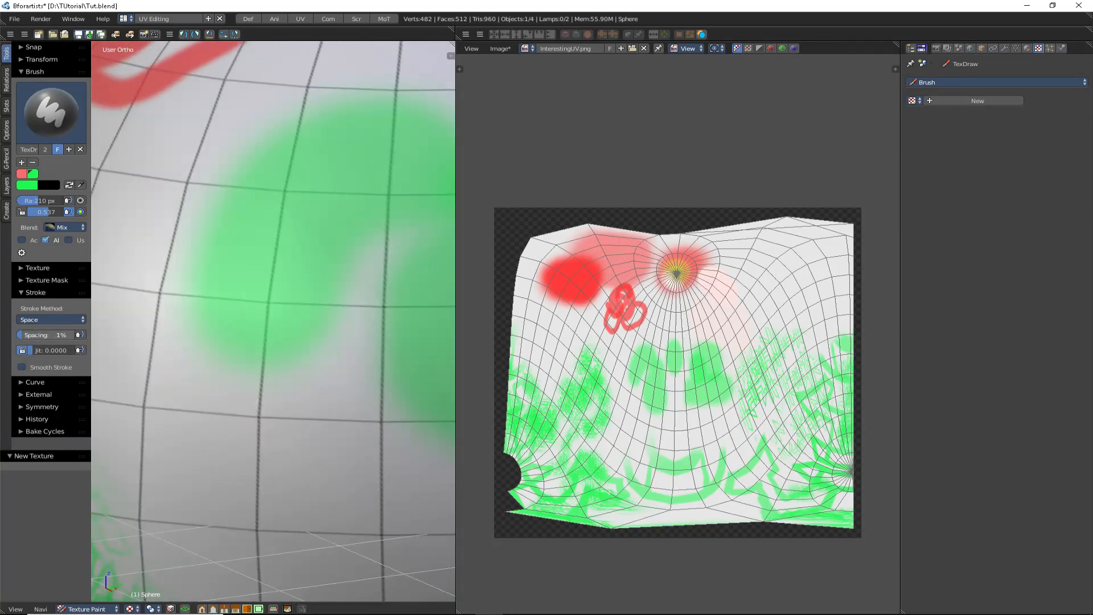
- Paint two plain green strokes down the clean faces just below the sphere's pole
{"action": "mouse_move", "coordinate": [280, 370]}
{"action": "middle_mouse_down"}
{"action": "mouse_move", "coordinate": [254, 418]}
{"action": "mouse_move", "coordinate": [307, 310]}
{"action": "mouse_move", "coordinate": [274, 250]}
{"action": "middle_mouse_up"}
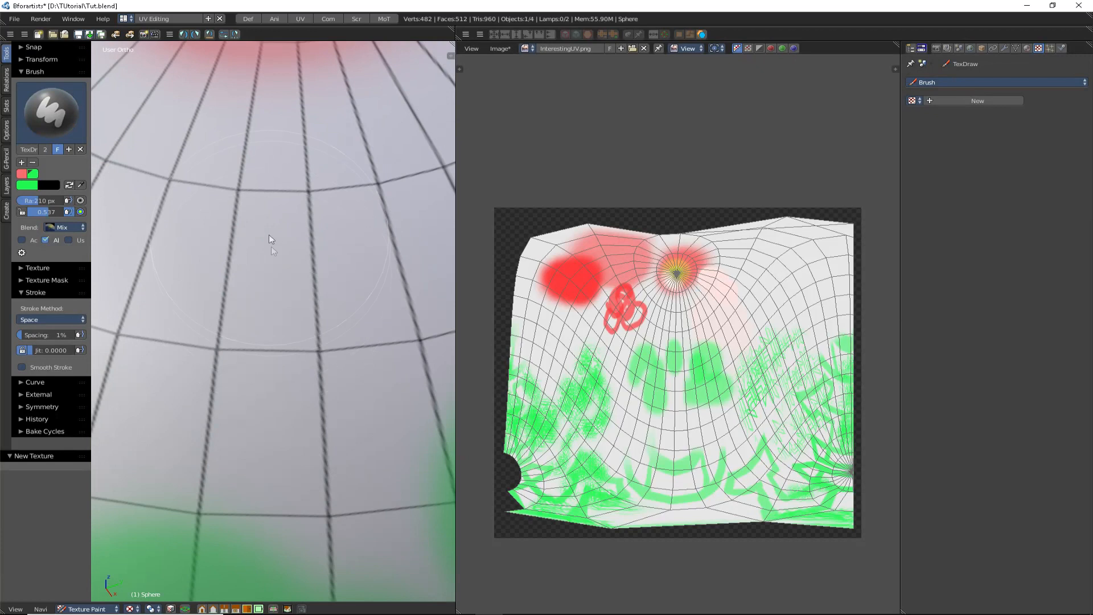
{"action": "mouse_move", "coordinate": [242, 196]}
{"action": "left_mouse_down"}
{"action": "mouse_move", "coordinate": [293, 202]}
{"action": "mouse_move", "coordinate": [345, 231]}
{"action": "mouse_move", "coordinate": [361, 265]}
{"action": "mouse_move", "coordinate": [355, 322]}
{"action": "mouse_move", "coordinate": [196, 381]}
{"action": "mouse_move", "coordinate": [332, 439]}
{"action": "left_mouse_up"}
{"action": "mouse_move", "coordinate": [331, 439]}
{"action": "middle_mouse_down"}
{"action": "mouse_move", "coordinate": [118, 409]}
{"action": "mouse_move", "coordinate": [261, 369]}
{"action": "mouse_move", "coordinate": [251, 288]}
{"action": "middle_mouse_up"}
{"action": "left_click", "coordinate": [251, 287]}
{"action": "mouse_move", "coordinate": [251, 288]}
{"action": "left_mouse_down"}
{"action": "mouse_move", "coordinate": [298, 271]}
{"action": "mouse_move", "coordinate": [381, 310]}
{"action": "mouse_move", "coordinate": [386, 373]}
{"action": "mouse_move", "coordinate": [313, 424]}
{"action": "mouse_move", "coordinate": [312, 497]}
{"action": "left_mouse_up"}
{"action": "mouse_move", "coordinate": [312, 497]}
{"action": "middle_mouse_down"}
{"action": "mouse_move", "coordinate": [289, 376]}
{"action": "mouse_move", "coordinate": [202, 298]}
{"action": "mouse_move", "coordinate": [138, 315]}
{"action": "middle_mouse_up"}
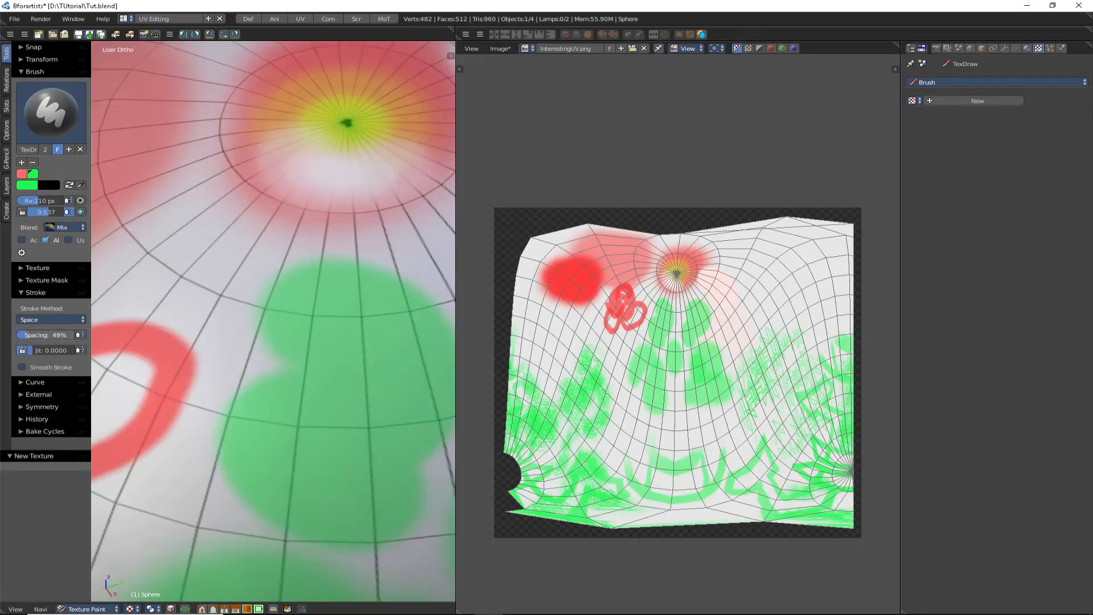
- Set the stroke spacing to 54% and paint separate green dabs over and around the red loops
{"action": "mouse_move", "coordinate": [138, 315]}
{"action": "middle_mouse_down"}
{"action": "mouse_move", "coordinate": [430, 353]}
{"action": "mouse_move", "coordinate": [396, 269]}
{"action": "mouse_move", "coordinate": [377, 306]}
{"action": "middle_mouse_up"}
{"action": "left_click_drag", "start_coordinate": [333, 357], "coordinate": [166, 538]}
{"action": "mouse_move", "coordinate": [147, 464]}
{"action": "left_mouse_down"}
{"action": "mouse_move", "coordinate": [134, 309]}
{"action": "mouse_move", "coordinate": [154, 192]}
{"action": "left_mouse_up"}
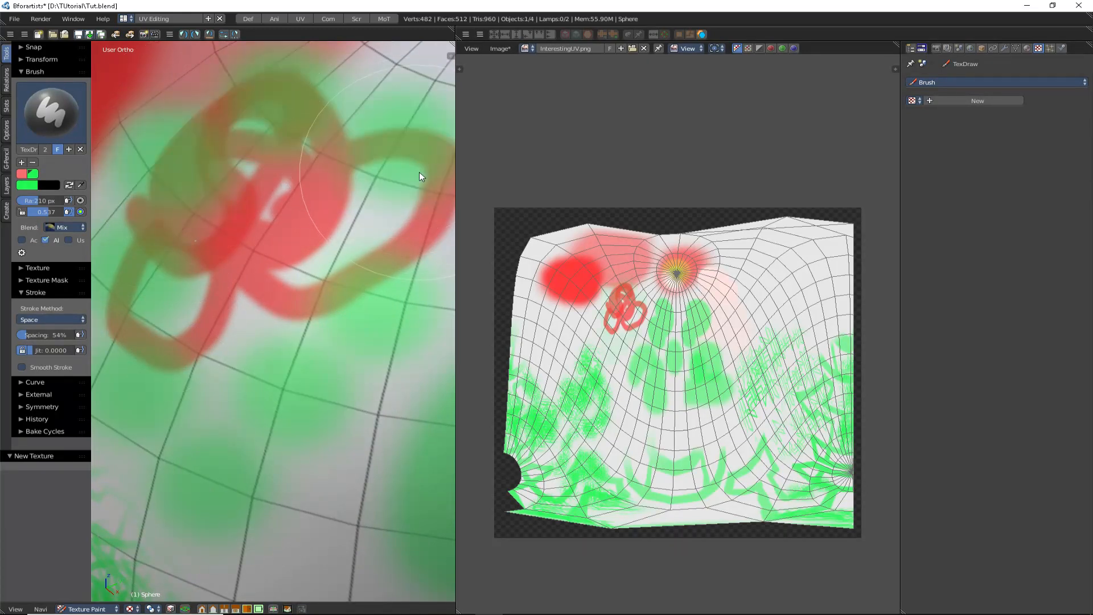
{"action": "mouse_move", "coordinate": [419, 172]}
{"action": "middle_mouse_down"}
{"action": "mouse_move", "coordinate": [306, 400]}
{"action": "mouse_move", "coordinate": [328, 442]}
{"action": "mouse_move", "coordinate": [313, 433]}
{"action": "middle_mouse_up"}
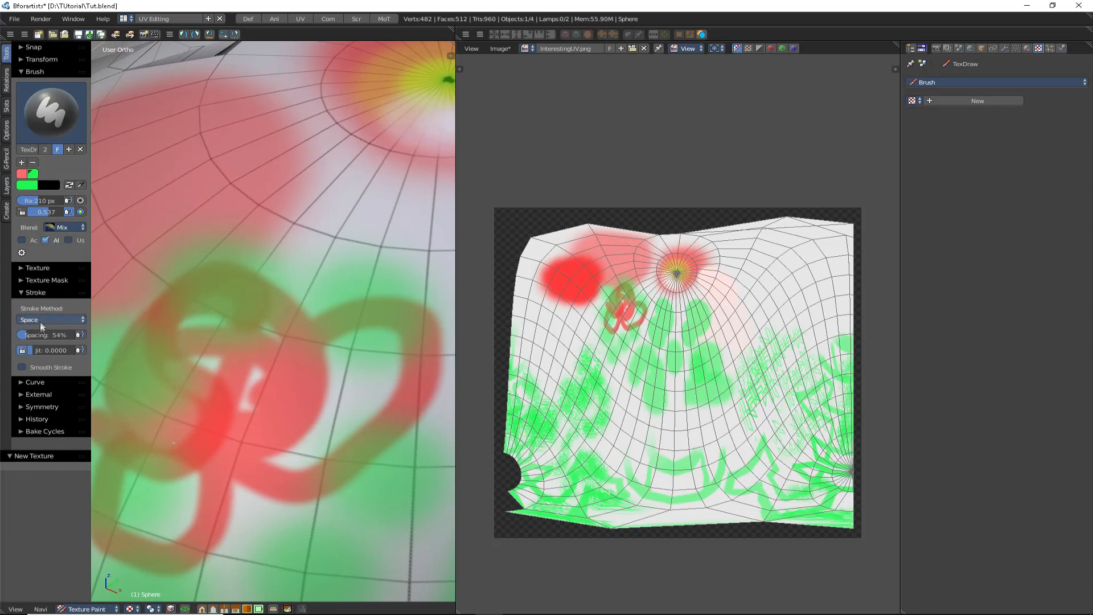
- Set the brush's stroke spacing to 33% and its jitter to 0.5676
{"action": "left_click_drag", "start_coordinate": [39, 335], "coordinate": [23, 338]}
{"action": "left_click_drag", "start_coordinate": [21, 337], "coordinate": [36, 336]}
{"action": "left_click_drag", "start_coordinate": [43, 350], "coordinate": [196, 334]}
- Paint scattered, jittered green strokes on the faces around the sphere's pole
{"action": "middle_click_drag", "start_coordinate": [298, 322], "coordinate": [332, 350]}
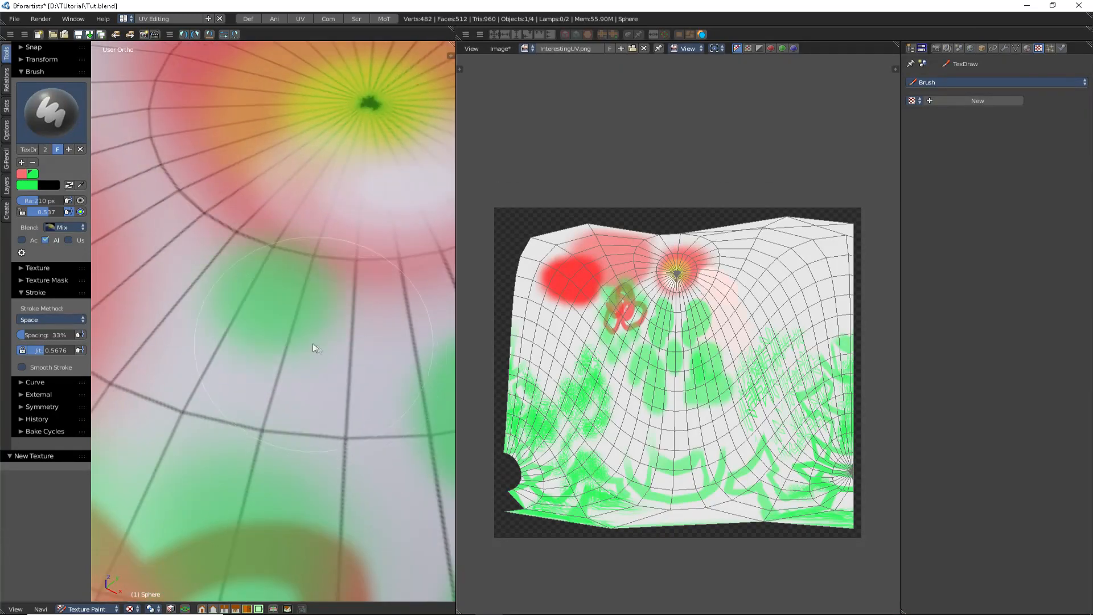
{"action": "mouse_move", "coordinate": [230, 168]}
{"action": "middle_mouse_down"}
{"action": "mouse_move", "coordinate": [384, 442]}
{"action": "mouse_move", "coordinate": [373, 430]}
{"action": "middle_mouse_up"}
{"action": "scroll", "coordinate": [342, 353], "scroll_direction": "down", "scroll_amount": 3}
{"action": "mouse_move", "coordinate": [314, 290]}
{"action": "left_mouse_down"}
{"action": "mouse_move", "coordinate": [229, 183]}
{"action": "mouse_move", "coordinate": [411, 159]}
{"action": "mouse_move", "coordinate": [214, 336]}
{"action": "mouse_move", "coordinate": [302, 414]}
{"action": "left_mouse_up"}
{"action": "mouse_move", "coordinate": [303, 414]}
{"action": "middle_mouse_down"}
{"action": "mouse_move", "coordinate": [258, 395]}
{"action": "mouse_move", "coordinate": [245, 364]}
{"action": "middle_mouse_up"}
{"action": "scroll", "coordinate": [244, 364], "scroll_direction": "up", "scroll_amount": 1}
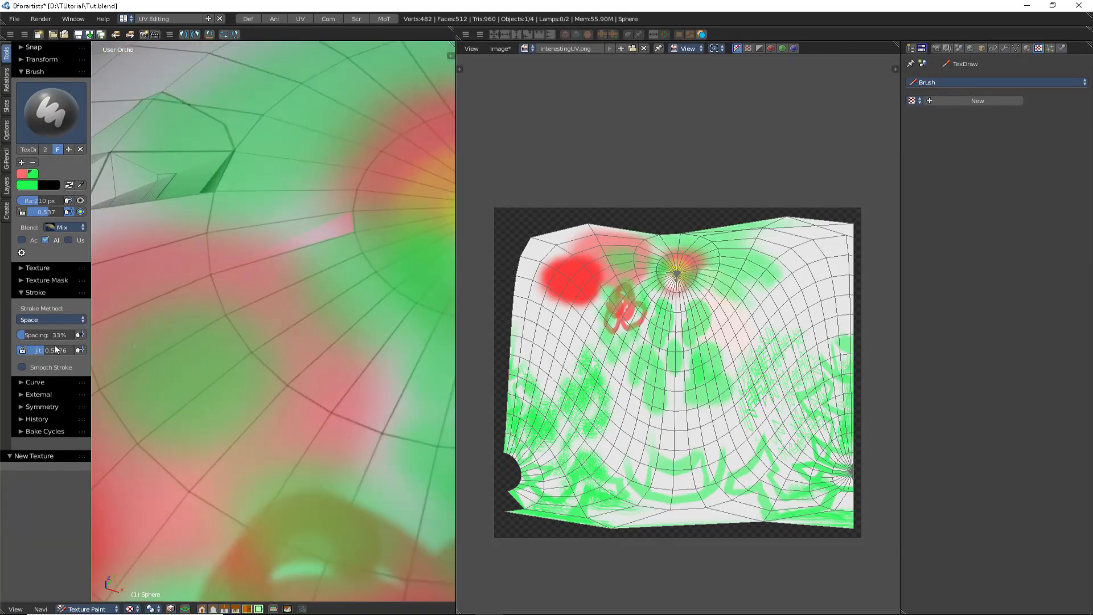
- Reset the stroke to zero jitter and 1% spacing, and enable Smooth Stroke
{"action": "left_click_drag", "start_coordinate": [42, 353], "coordinate": [34, 354]}
{"action": "left_click", "coordinate": [24, 368]}
{"action": "scroll", "coordinate": [290, 374], "scroll_direction": "down", "scroll_amount": 4}
{"action": "mouse_move", "coordinate": [266, 422]}
{"action": "middle_mouse_down"}
{"action": "mouse_move", "coordinate": [324, 375]}
{"action": "mouse_move", "coordinate": [239, 287]}
{"action": "middle_mouse_up"}
{"action": "scroll", "coordinate": [235, 289], "scroll_direction": "up", "scroll_amount": 2}
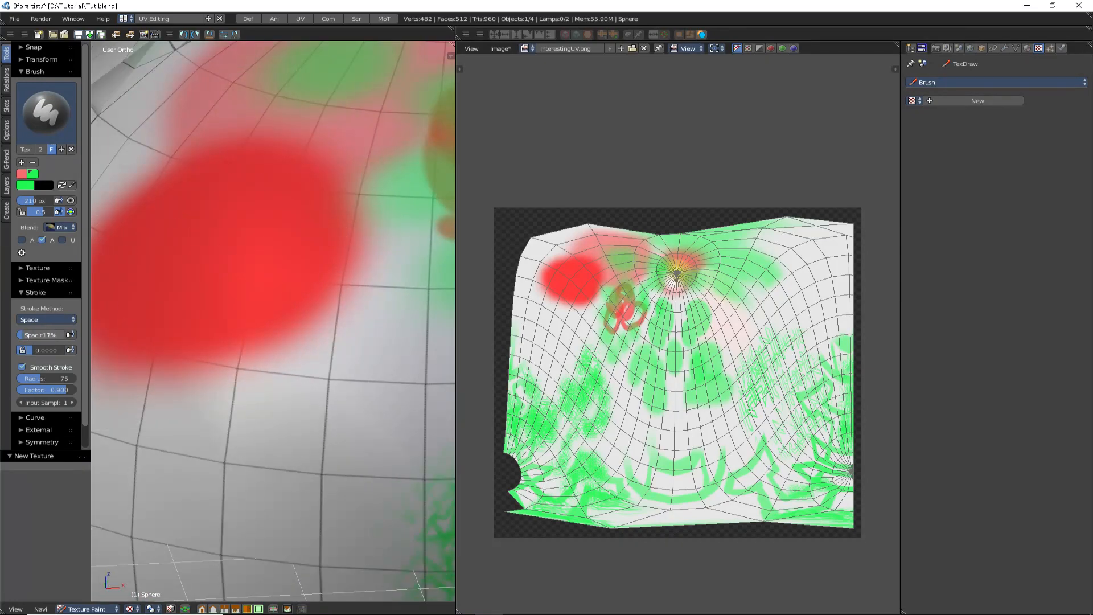
{"action": "left_click_drag", "start_coordinate": [47, 335], "coordinate": [34, 335]}
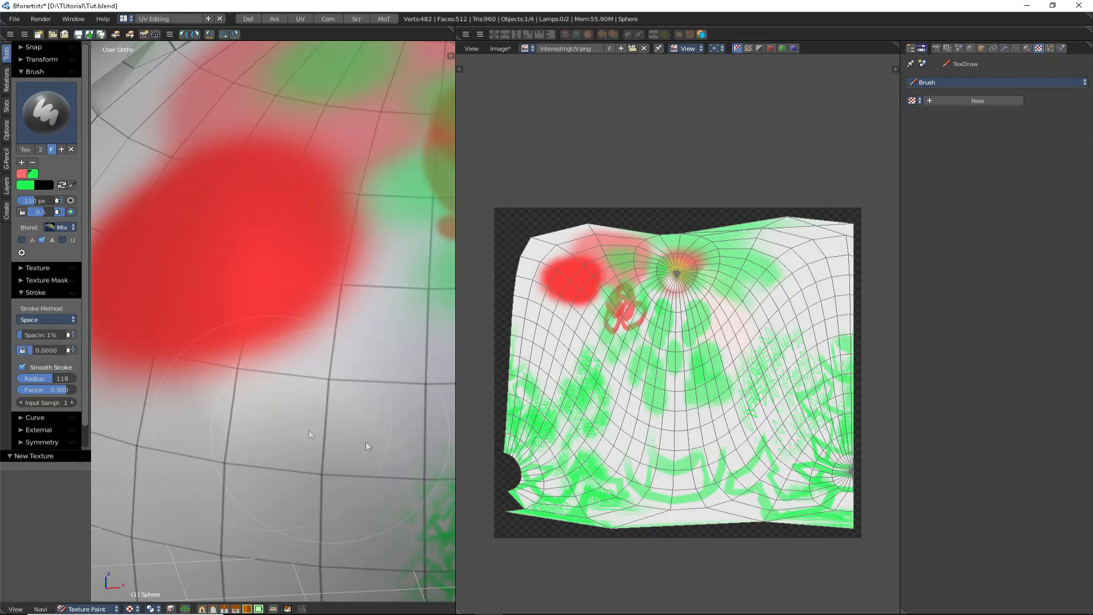
- Set the smooth stroke radius to 59 and paint green strokes below the red spot, near the red loops and along the seam
{"action": "left_click_drag", "start_coordinate": [47, 378], "coordinate": [13, 379]}
{"action": "middle_click_drag", "start_coordinate": [350, 463], "coordinate": [344, 289]}
{"action": "middle_click_drag", "start_coordinate": [390, 214], "coordinate": [366, 220]}
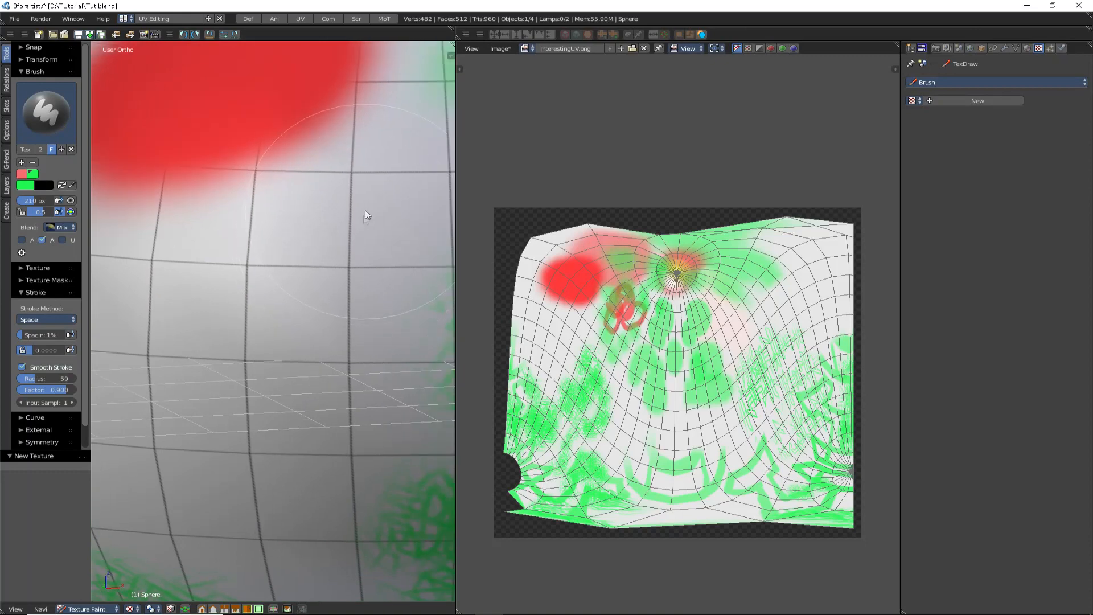
{"action": "mouse_move", "coordinate": [367, 207]}
{"action": "left_mouse_down"}
{"action": "mouse_move", "coordinate": [292, 322]}
{"action": "mouse_move", "coordinate": [282, 389]}
{"action": "left_mouse_up"}
{"action": "mouse_move", "coordinate": [296, 452]}
{"action": "middle_mouse_down"}
{"action": "mouse_move", "coordinate": [359, 237]}
{"action": "mouse_move", "coordinate": [272, 349]}
{"action": "middle_mouse_up"}
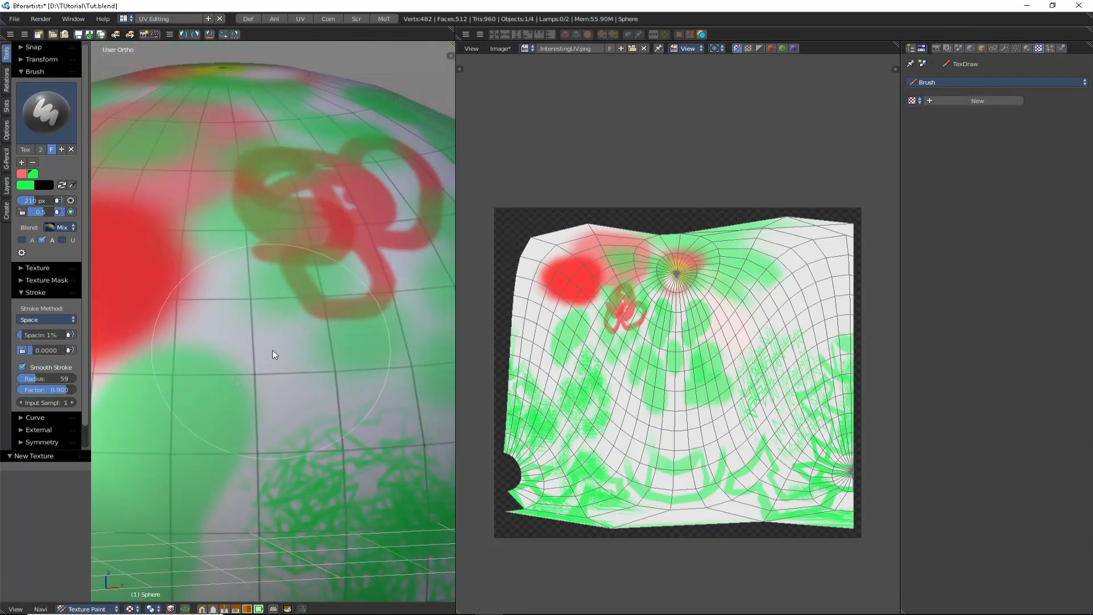
{"action": "mouse_move", "coordinate": [290, 310]}
{"action": "left_mouse_down"}
{"action": "mouse_move", "coordinate": [355, 344]}
{"action": "mouse_move", "coordinate": [367, 367]}
{"action": "mouse_move", "coordinate": [360, 404]}
{"action": "mouse_move", "coordinate": [297, 444]}
{"action": "mouse_move", "coordinate": [296, 504]}
{"action": "mouse_move", "coordinate": [328, 511]}
{"action": "left_mouse_up"}
{"action": "mouse_move", "coordinate": [332, 507]}
{"action": "middle_mouse_down"}
{"action": "mouse_move", "coordinate": [349, 303]}
{"action": "mouse_move", "coordinate": [332, 320]}
{"action": "mouse_move", "coordinate": [267, 302]}
{"action": "mouse_move", "coordinate": [378, 336]}
{"action": "middle_mouse_up"}
{"action": "scroll", "coordinate": [332, 319], "scroll_direction": "down", "scroll_amount": 3}
{"action": "scroll", "coordinate": [377, 336], "scroll_direction": "up", "scroll_amount": 4}
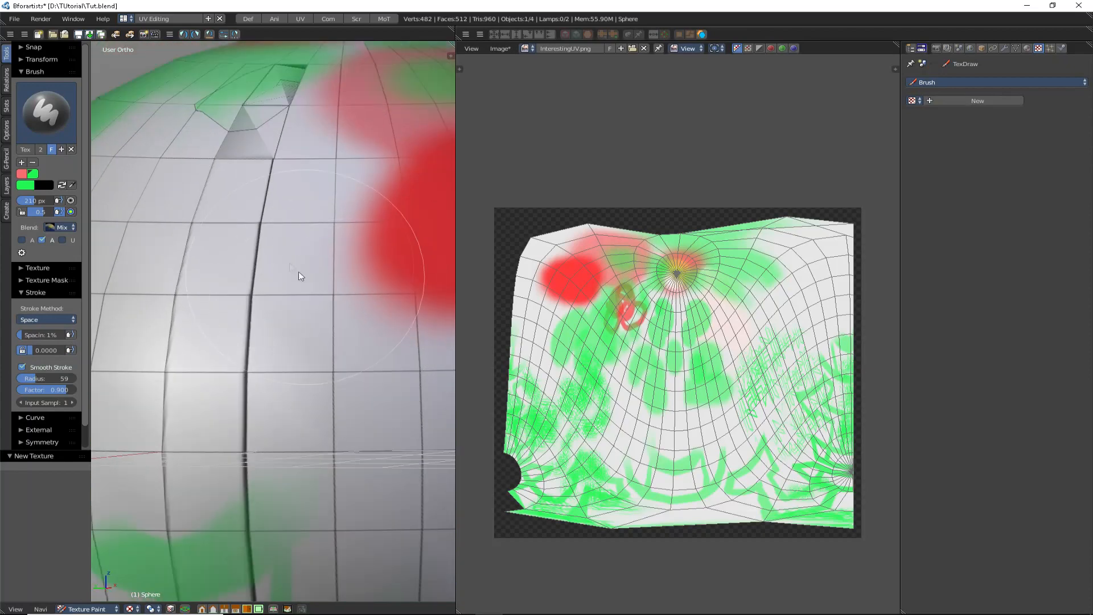
{"action": "mouse_move", "coordinate": [268, 235]}
{"action": "left_mouse_down"}
{"action": "mouse_move", "coordinate": [271, 290]}
{"action": "mouse_move", "coordinate": [359, 374]}
{"action": "mouse_move", "coordinate": [325, 447]}
{"action": "mouse_move", "coordinate": [238, 479]}
{"action": "mouse_move", "coordinate": [228, 545]}
{"action": "mouse_move", "coordinate": [357, 571]}
{"action": "left_mouse_up"}
- Raise the smooth stroke radius to 139 and paint overlapping green patches on the clean faces beyond the seam
{"action": "scroll", "coordinate": [268, 415], "scroll_direction": "down", "scroll_amount": 4}
{"action": "scroll", "coordinate": [270, 417], "scroll_direction": "up", "scroll_amount": 6}
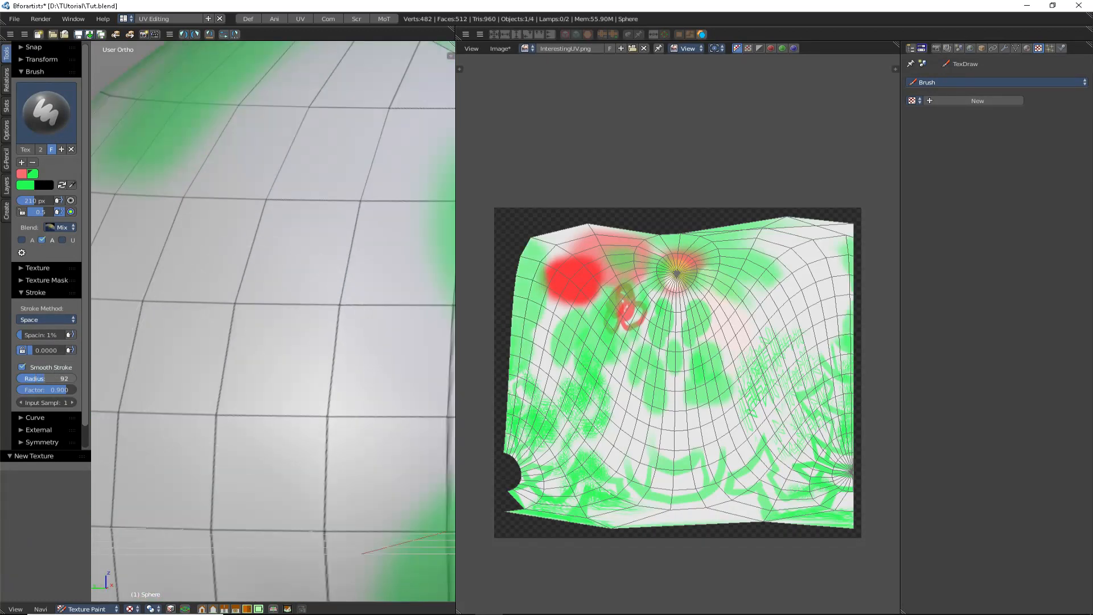
{"action": "scroll", "coordinate": [275, 360], "scroll_direction": "down", "scroll_amount": 4}
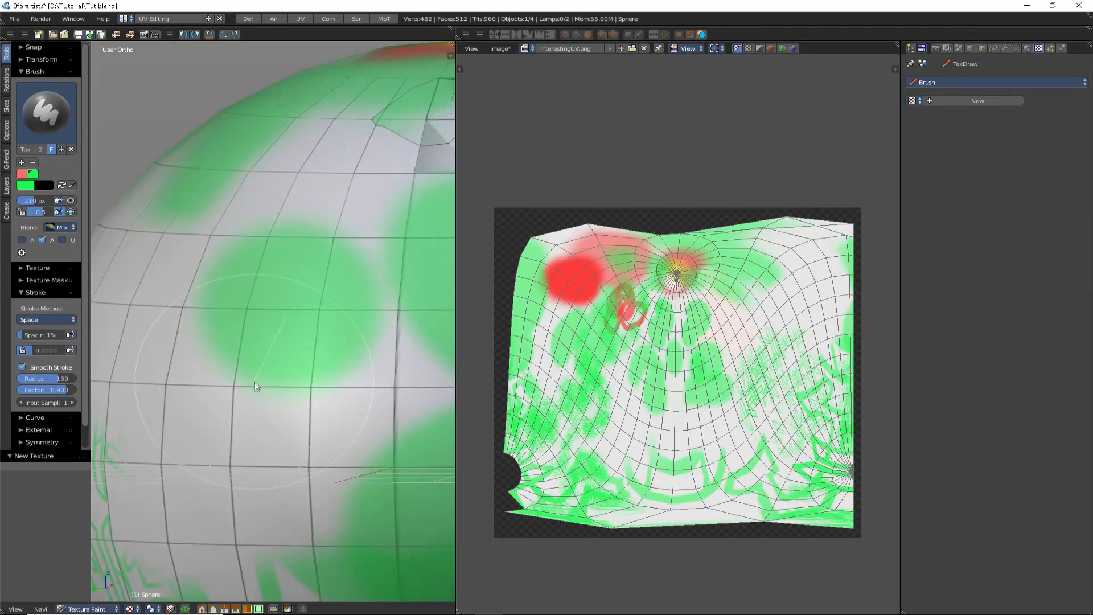
{"action": "scroll", "coordinate": [250, 410], "scroll_direction": "up", "scroll_amount": 4}
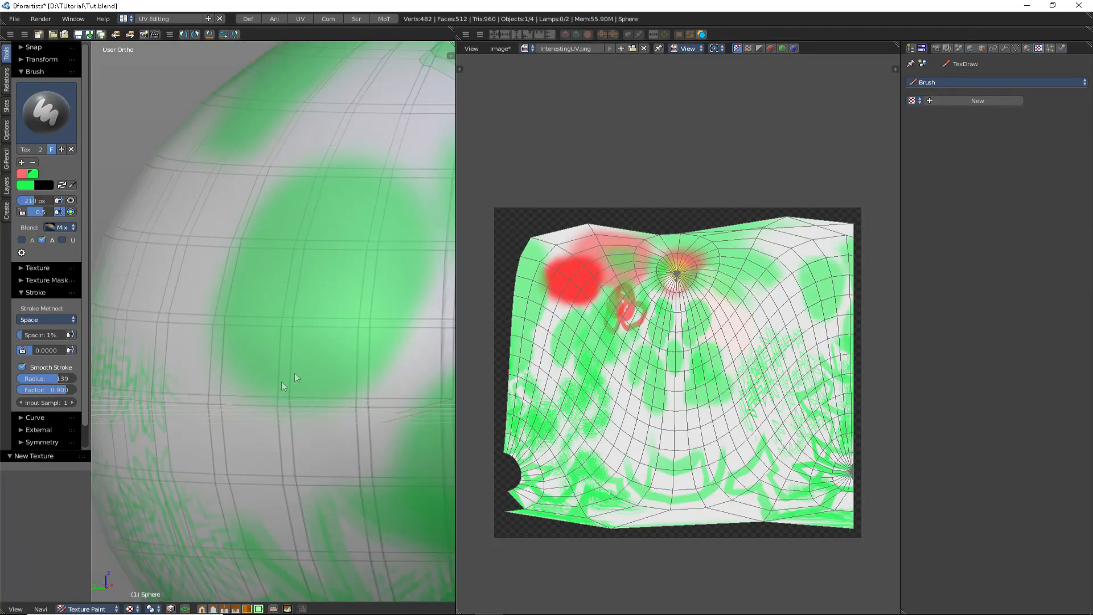
{"action": "scroll", "coordinate": [324, 362], "scroll_direction": "down", "scroll_amount": 1}
{"action": "left_click", "coordinate": [221, 359]}
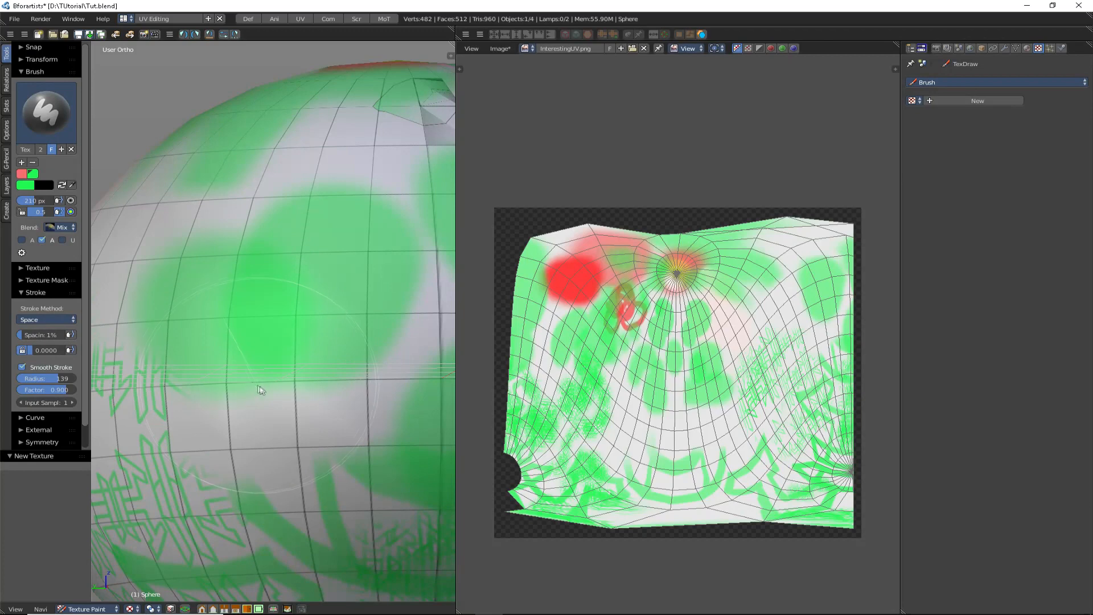
{"action": "mouse_move", "coordinate": [351, 423]}
{"action": "left_mouse_down"}
{"action": "mouse_move", "coordinate": [286, 470]}
{"action": "mouse_move", "coordinate": [237, 481]}
{"action": "left_mouse_up"}
{"action": "middle_click_drag", "start_coordinate": [238, 482], "coordinate": [217, 356]}
{"action": "scroll", "coordinate": [209, 342], "scroll_direction": "up", "scroll_amount": 2}
- Set the smooth stroke radius to 27 and paint a green stroke downward beside the hole in the mesh
{"action": "left_click_drag", "start_coordinate": [43, 378], "coordinate": [26, 378]}
{"action": "mouse_move", "coordinate": [154, 244]}
{"action": "middle_mouse_down"}
{"action": "mouse_move", "coordinate": [331, 366]}
{"action": "mouse_move", "coordinate": [303, 293]}
{"action": "middle_mouse_up"}
{"action": "scroll", "coordinate": [302, 293], "scroll_direction": "up", "scroll_amount": 2}
{"action": "mouse_move", "coordinate": [317, 272]}
{"action": "left_mouse_down"}
{"action": "mouse_move", "coordinate": [289, 294]}
{"action": "mouse_move", "coordinate": [369, 392]}
{"action": "mouse_move", "coordinate": [241, 466]}
{"action": "mouse_move", "coordinate": [342, 531]}
{"action": "left_mouse_up"}
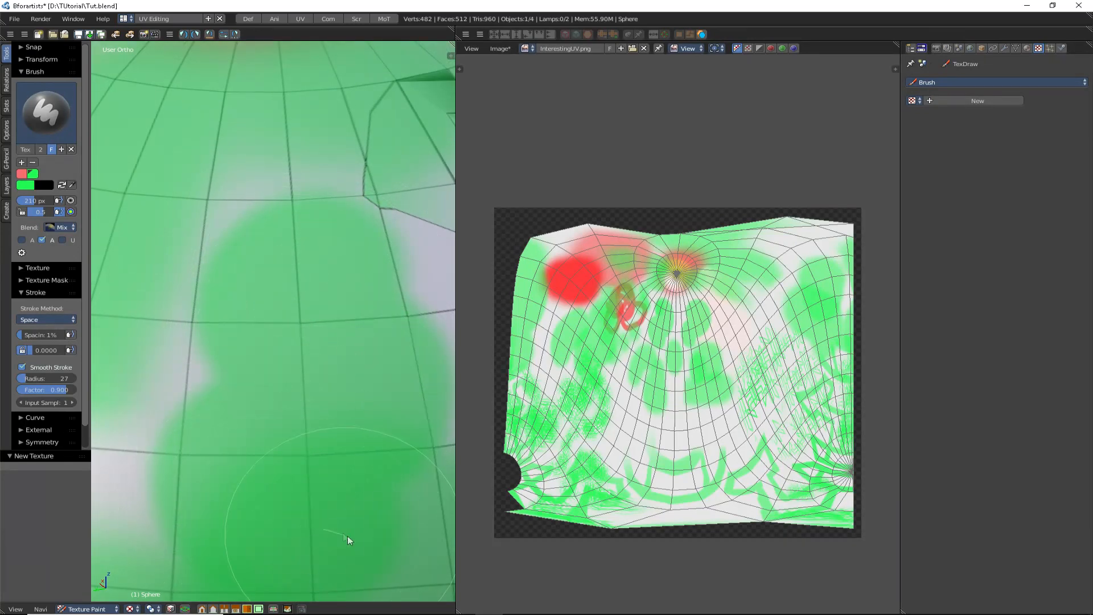
{"action": "scroll", "coordinate": [287, 375], "scroll_direction": "down", "scroll_amount": 3}
- Lower the smooth stroke factor and paint a green stroke alongside the previous one
{"action": "scroll", "coordinate": [227, 368], "scroll_direction": "up", "scroll_amount": 2}
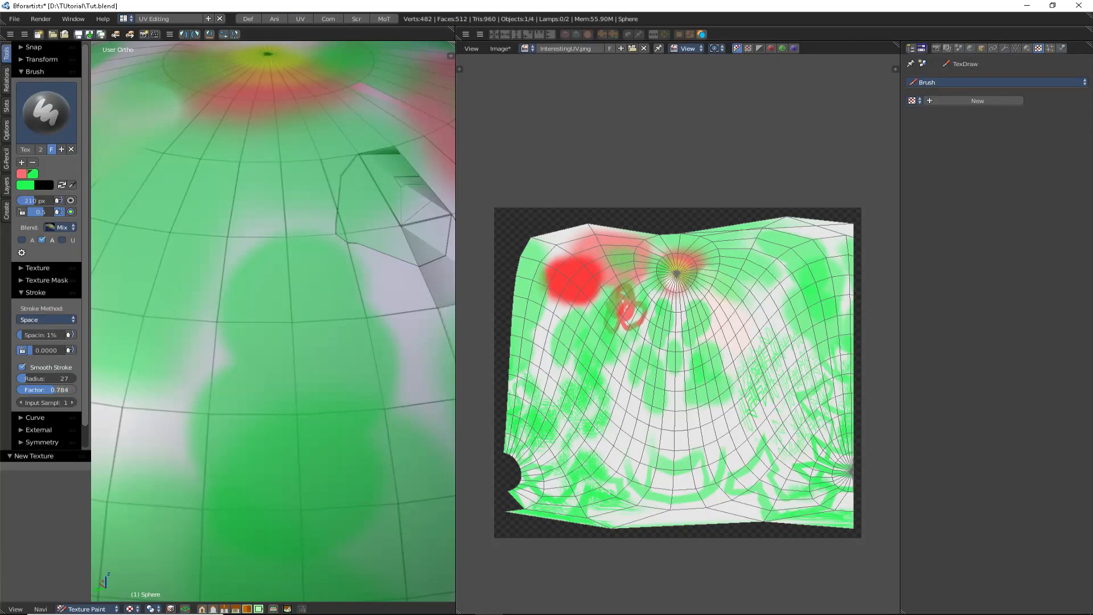
{"action": "mouse_move", "coordinate": [197, 302]}
{"action": "left_mouse_down"}
{"action": "mouse_move", "coordinate": [195, 364]}
{"action": "mouse_move", "coordinate": [289, 426]}
{"action": "mouse_move", "coordinate": [259, 507]}
{"action": "left_mouse_up"}
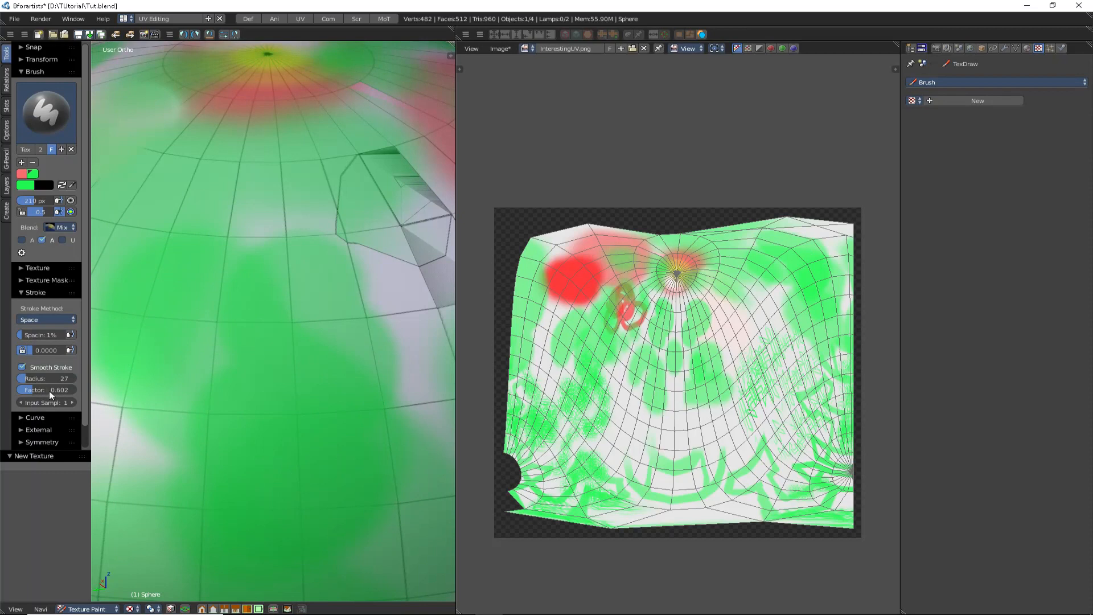
- Set the smooth stroke factor to 0.990 and paint long green strokes across the seam and up towards the pole
{"action": "left_click_drag", "start_coordinate": [34, 390], "coordinate": [75, 390]}
{"action": "scroll", "coordinate": [312, 403], "scroll_direction": "down", "scroll_amount": 2}
{"action": "middle_click_drag", "start_coordinate": [312, 403], "coordinate": [238, 350]}
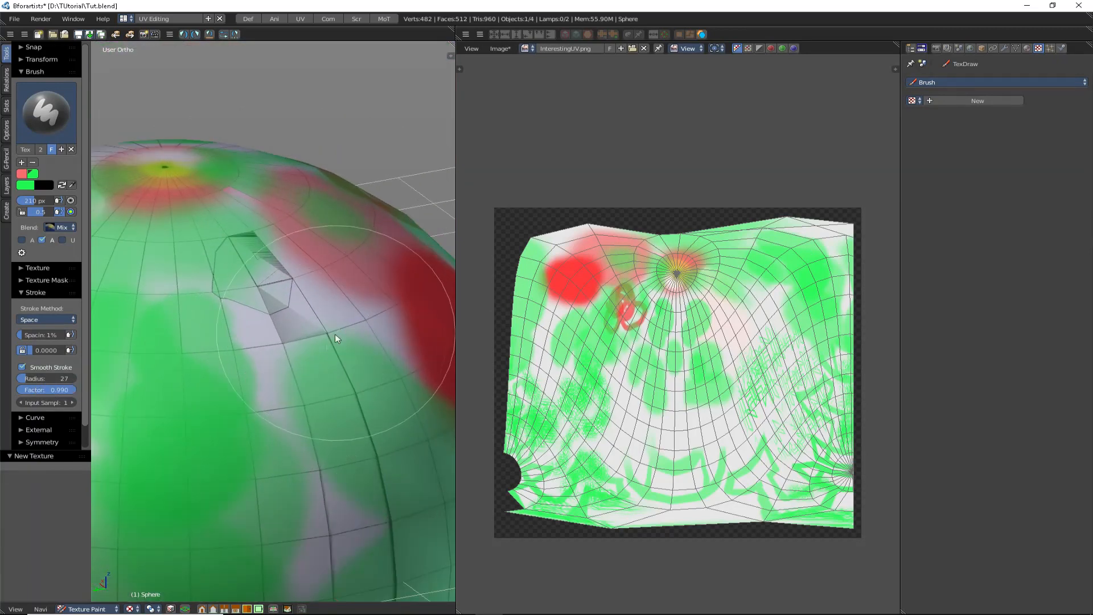
{"action": "mouse_move", "coordinate": [334, 411]}
{"action": "left_mouse_down"}
{"action": "mouse_move", "coordinate": [383, 451]}
{"action": "mouse_move", "coordinate": [390, 484]}
{"action": "mouse_move", "coordinate": [337, 527]}
{"action": "mouse_move", "coordinate": [190, 562]}
{"action": "mouse_move", "coordinate": [172, 506]}
{"action": "left_mouse_up"}
{"action": "middle_click_drag", "start_coordinate": [173, 506], "coordinate": [196, 395]}
{"action": "mouse_move", "coordinate": [195, 395]}
{"action": "left_mouse_down"}
{"action": "mouse_move", "coordinate": [202, 517]}
{"action": "mouse_move", "coordinate": [320, 517]}
{"action": "mouse_move", "coordinate": [421, 435]}
{"action": "mouse_move", "coordinate": [394, 240]}
{"action": "mouse_move", "coordinate": [363, 166]}
{"action": "left_mouse_up"}
{"action": "middle_click_drag", "start_coordinate": [363, 165], "coordinate": [281, 363]}
{"action": "scroll", "coordinate": [282, 364], "scroll_direction": "up", "scroll_amount": 5}
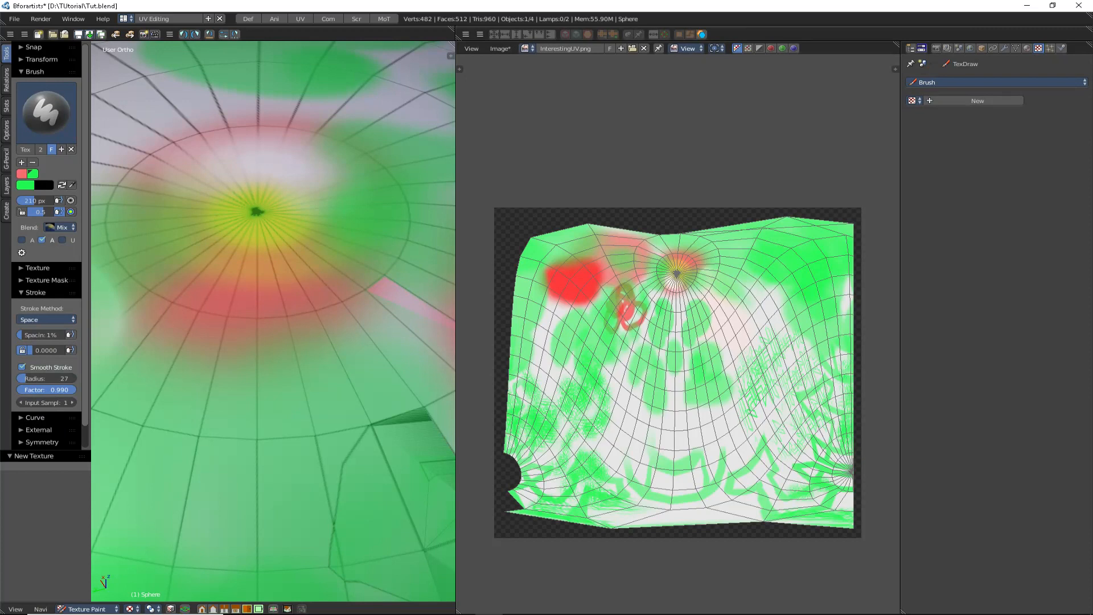
- Switch to the Dots stroke method without Smooth Stroke and paint a round green spot just below the pole
{"action": "left_click", "coordinate": [55, 367]}
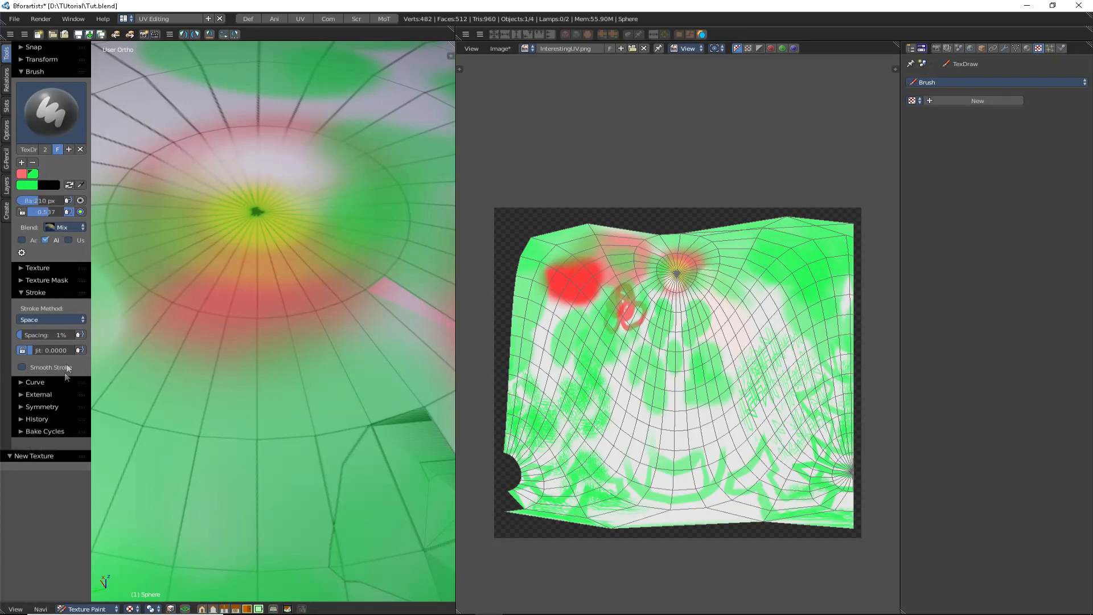
{"action": "left_click", "coordinate": [49, 319]}
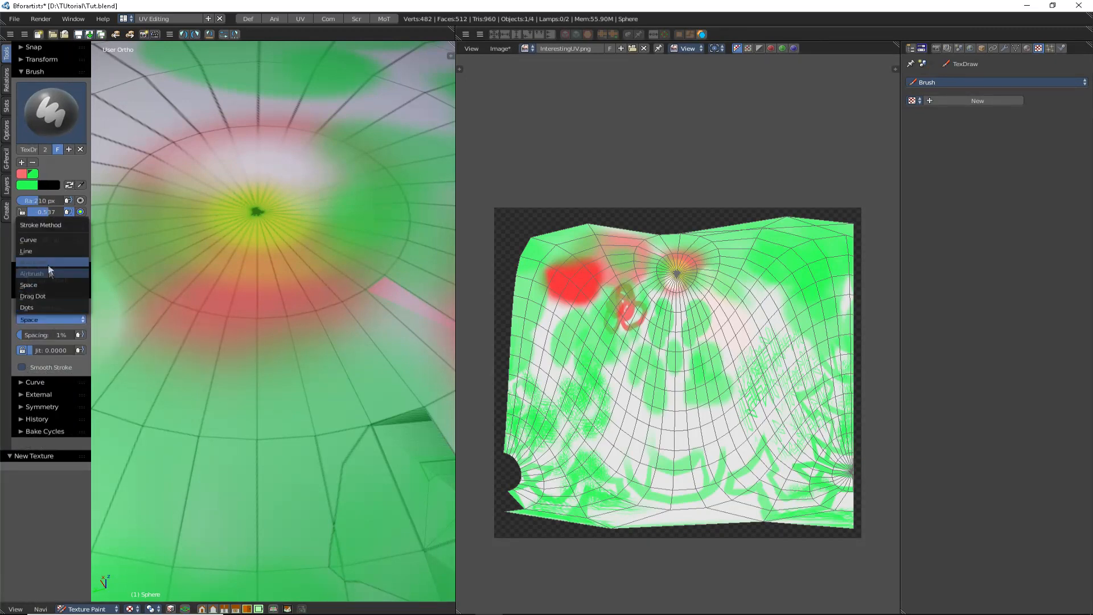
{"action": "left_click", "coordinate": [63, 307]}
{"action": "mouse_move", "coordinate": [303, 300]}
{"action": "middle_mouse_down"}
{"action": "mouse_move", "coordinate": [233, 416]}
{"action": "mouse_move", "coordinate": [268, 407]}
{"action": "mouse_move", "coordinate": [288, 311]}
{"action": "mouse_move", "coordinate": [296, 325]}
{"action": "mouse_move", "coordinate": [309, 305]}
{"action": "mouse_move", "coordinate": [305, 322]}
{"action": "middle_mouse_up"}
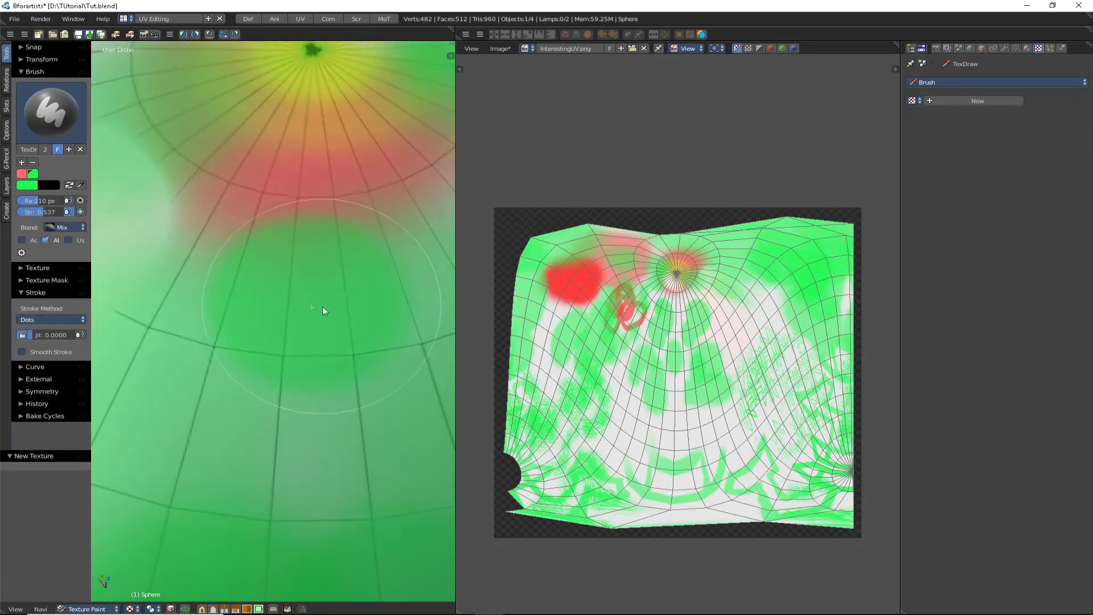
- Set the jitter to 0.4595 and paint scattered green Dots strokes on the remaining pale faces
{"action": "mouse_move", "coordinate": [281, 405]}
{"action": "middle_mouse_down"}
{"action": "mouse_move", "coordinate": [285, 385]}
{"action": "mouse_move", "coordinate": [325, 361]}
{"action": "mouse_move", "coordinate": [196, 373]}
{"action": "mouse_move", "coordinate": [207, 324]}
{"action": "mouse_move", "coordinate": [102, 336]}
{"action": "middle_mouse_up"}
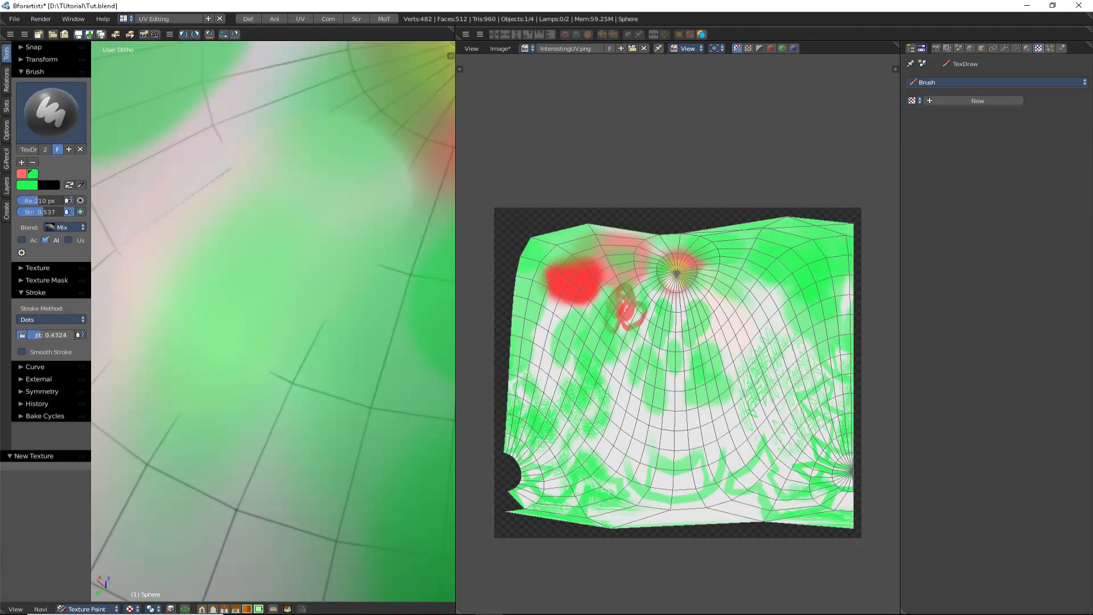
{"action": "scroll", "coordinate": [333, 399], "scroll_direction": "down", "scroll_amount": 4}
{"action": "middle_click_drag", "start_coordinate": [333, 400], "coordinate": [296, 395]}
{"action": "scroll", "coordinate": [265, 398], "scroll_direction": "up", "scroll_amount": 4}
{"action": "mouse_move", "coordinate": [321, 271]}
{"action": "left_mouse_down"}
{"action": "mouse_move", "coordinate": [282, 271]}
{"action": "mouse_move", "coordinate": [313, 387]}
{"action": "mouse_move", "coordinate": [283, 420]}
{"action": "left_mouse_up"}
{"action": "scroll", "coordinate": [268, 415], "scroll_direction": "down", "scroll_amount": 5}
{"action": "mouse_move", "coordinate": [268, 415]}
{"action": "middle_mouse_down"}
{"action": "mouse_move", "coordinate": [318, 361]}
{"action": "mouse_move", "coordinate": [329, 388]}
{"action": "mouse_move", "coordinate": [256, 319]}
{"action": "middle_mouse_up"}
{"action": "scroll", "coordinate": [329, 387], "scroll_direction": "up", "scroll_amount": 5}
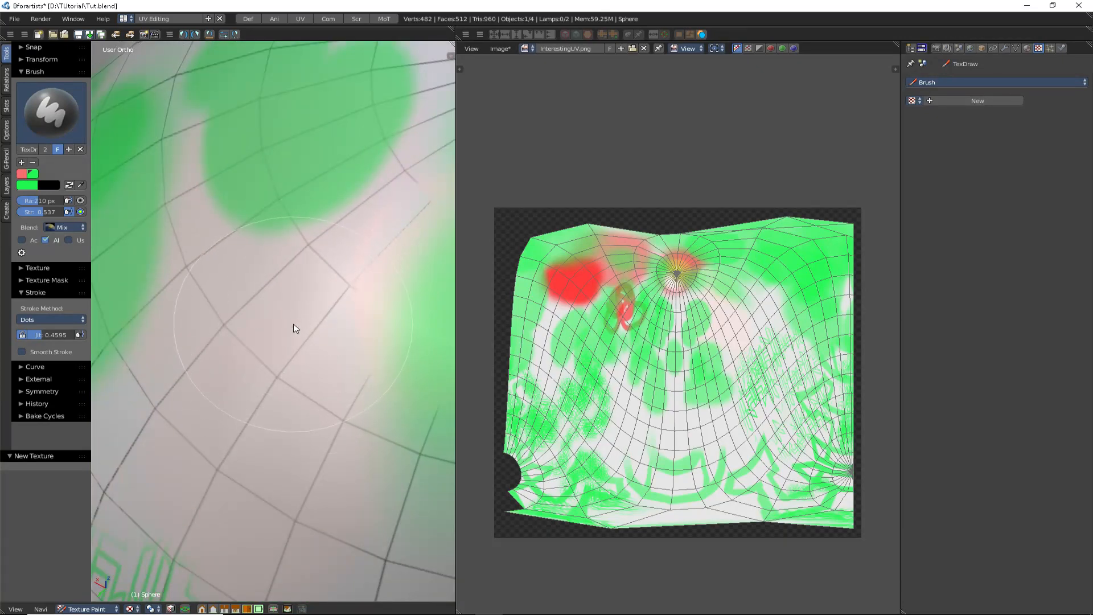
{"action": "middle_click_drag", "start_coordinate": [290, 371], "coordinate": [307, 324], "text": "shift"}
{"action": "mouse_move", "coordinate": [310, 276]}
{"action": "left_mouse_down"}
{"action": "mouse_move", "coordinate": [247, 309]}
{"action": "mouse_move", "coordinate": [288, 349]}
{"action": "mouse_move", "coordinate": [330, 358]}
{"action": "left_mouse_up"}
- Reduce the brush radius to 109 px and paint another jittered green Dots stroke
{"action": "left_click_drag", "start_coordinate": [40, 201], "coordinate": [29, 199]}
{"action": "mouse_move", "coordinate": [239, 318]}
{"action": "middle_mouse_down"}
{"action": "mouse_move", "coordinate": [234, 186]}
{"action": "mouse_move", "coordinate": [310, 232]}
{"action": "mouse_move", "coordinate": [278, 221]}
{"action": "mouse_move", "coordinate": [290, 247]}
{"action": "mouse_move", "coordinate": [283, 267]}
{"action": "middle_mouse_up"}
{"action": "mouse_move", "coordinate": [283, 265]}
{"action": "left_mouse_down"}
{"action": "mouse_move", "coordinate": [352, 239]}
{"action": "mouse_move", "coordinate": [370, 308]}
{"action": "mouse_move", "coordinate": [353, 376]}
{"action": "mouse_move", "coordinate": [302, 401]}
{"action": "left_mouse_up"}
{"action": "mouse_move", "coordinate": [302, 402]}
{"action": "middle_mouse_down"}
{"action": "mouse_move", "coordinate": [319, 375]}
{"action": "mouse_move", "coordinate": [281, 341]}
{"action": "mouse_move", "coordinate": [322, 404]}
{"action": "mouse_move", "coordinate": [267, 350]}
{"action": "middle_mouse_up"}
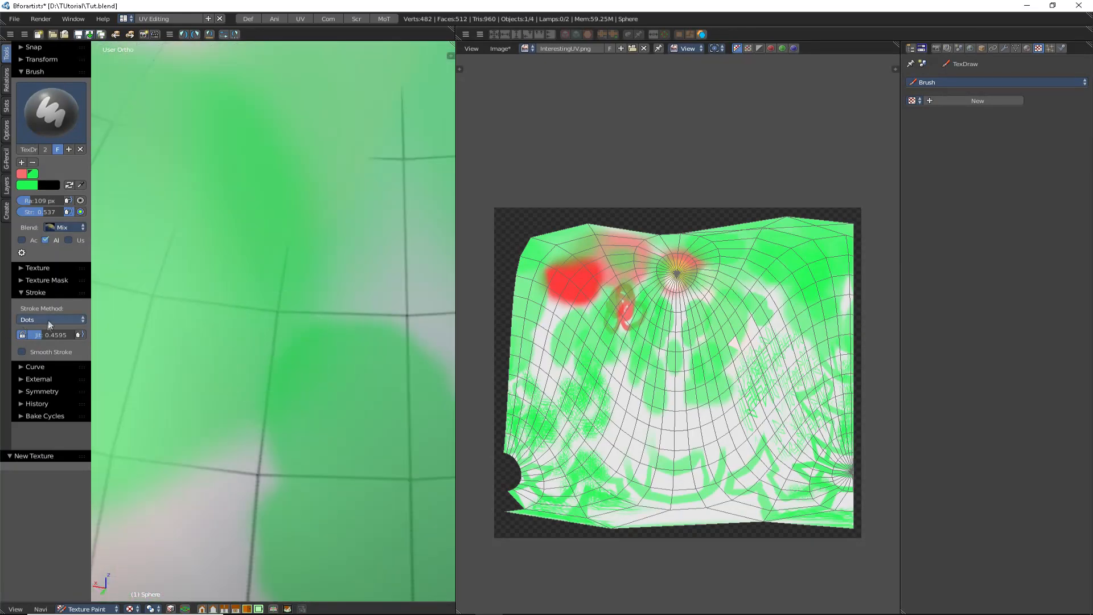
- Reset the jitter to 0 and change the stroke method to Drag Dot
{"action": "left_click", "coordinate": [65, 319]}
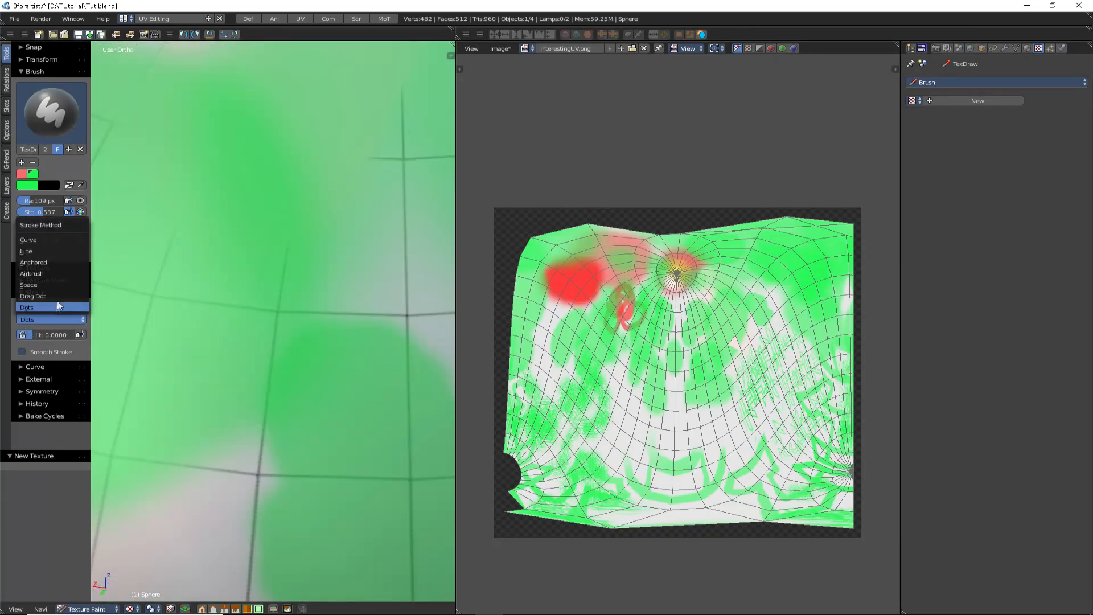
{"action": "left_click", "coordinate": [59, 300]}
{"action": "mouse_move", "coordinate": [239, 364]}
{"action": "middle_mouse_down"}
{"action": "mouse_move", "coordinate": [288, 339]}
{"action": "mouse_move", "coordinate": [330, 261]}
{"action": "mouse_move", "coordinate": [317, 356]}
{"action": "mouse_move", "coordinate": [279, 374]}
{"action": "mouse_move", "coordinate": [224, 370]}
{"action": "mouse_move", "coordinate": [307, 371]}
{"action": "mouse_move", "coordinate": [390, 266]}
{"action": "mouse_move", "coordinate": [288, 313]}
{"action": "middle_mouse_up"}
{"action": "scroll", "coordinate": [256, 336], "scroll_direction": "up", "scroll_amount": 3}
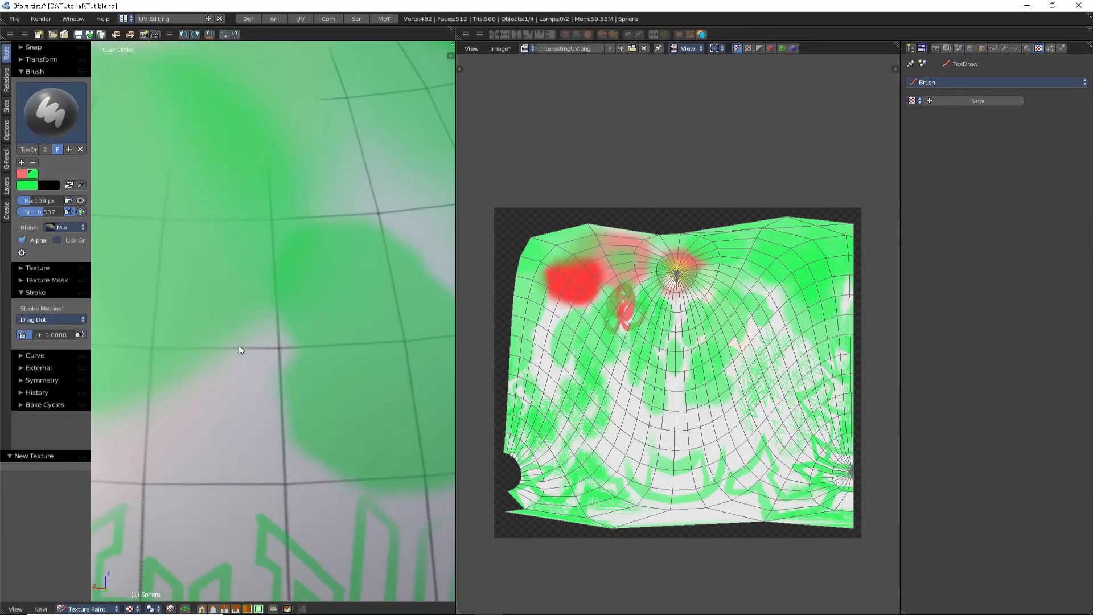
- Place two green spots with Drag Dot on the pale faces just above the maze-like green pattern
{"action": "middle_click_drag", "start_coordinate": [239, 349], "coordinate": [227, 369]}
{"action": "mouse_move", "coordinate": [226, 368]}
{"action": "left_mouse_down"}
{"action": "mouse_move", "coordinate": [319, 158]}
{"action": "mouse_move", "coordinate": [388, 198]}
{"action": "mouse_move", "coordinate": [262, 283]}
{"action": "mouse_move", "coordinate": [207, 340]}
{"action": "mouse_move", "coordinate": [263, 385]}
{"action": "mouse_move", "coordinate": [239, 341]}
{"action": "mouse_move", "coordinate": [239, 356]}
{"action": "mouse_move", "coordinate": [273, 342]}
{"action": "mouse_move", "coordinate": [271, 398]}
{"action": "mouse_move", "coordinate": [227, 374]}
{"action": "mouse_move", "coordinate": [239, 361]}
{"action": "mouse_move", "coordinate": [232, 378]}
{"action": "left_mouse_up"}
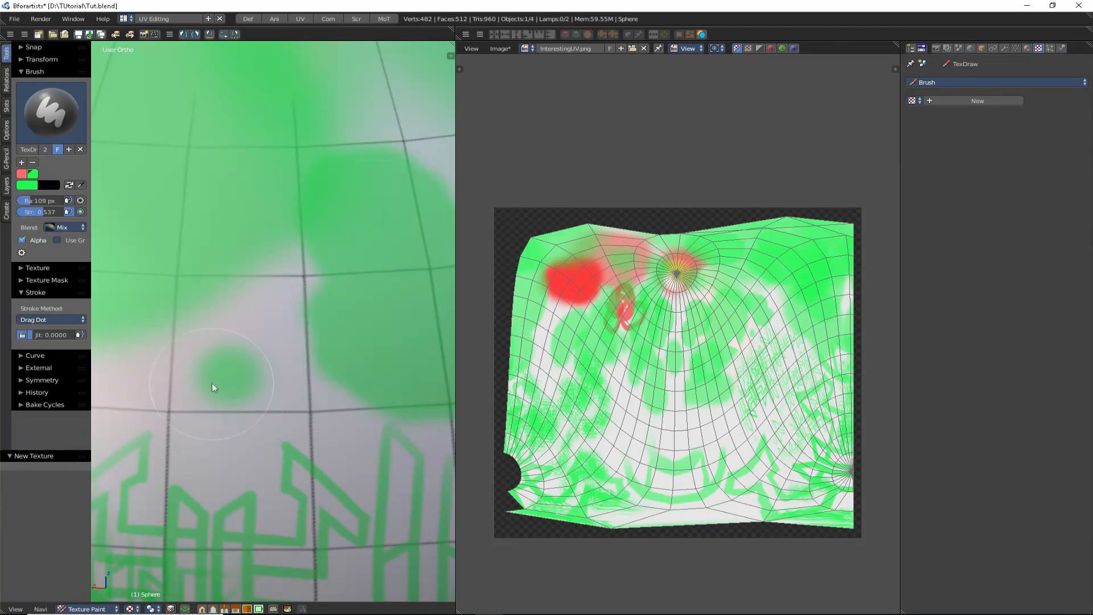
{"action": "middle_click_drag", "start_coordinate": [214, 387], "coordinate": [254, 340], "text": "shift"}
{"action": "middle_click_drag", "start_coordinate": [319, 369], "coordinate": [355, 338], "text": "shift"}
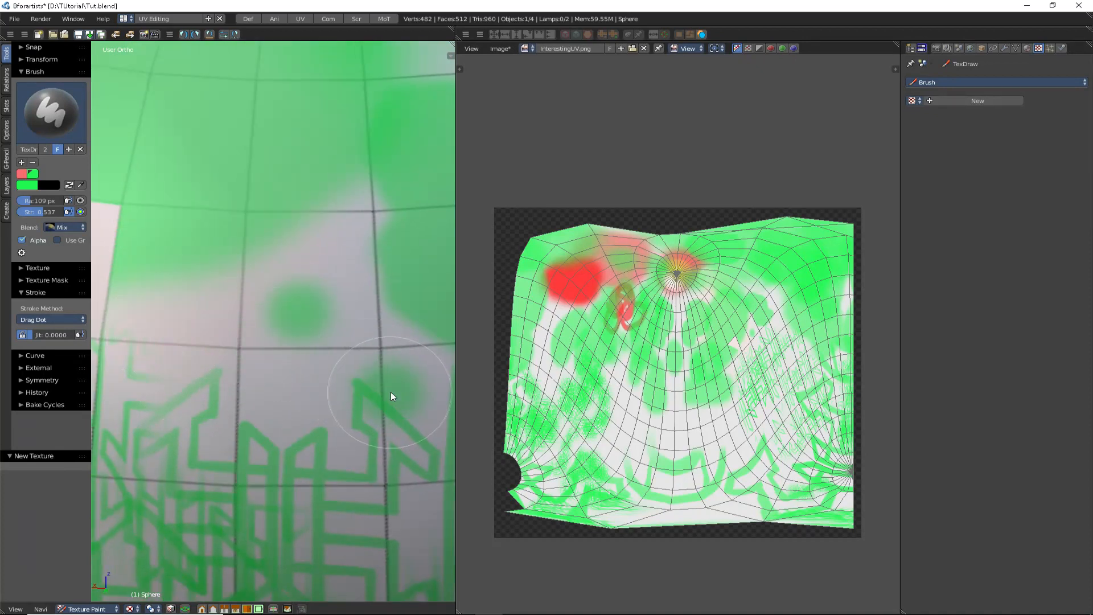
{"action": "mouse_move", "coordinate": [324, 416]}
{"action": "left_mouse_down"}
{"action": "mouse_move", "coordinate": [208, 331]}
{"action": "mouse_move", "coordinate": [224, 349]}
{"action": "left_mouse_up"}
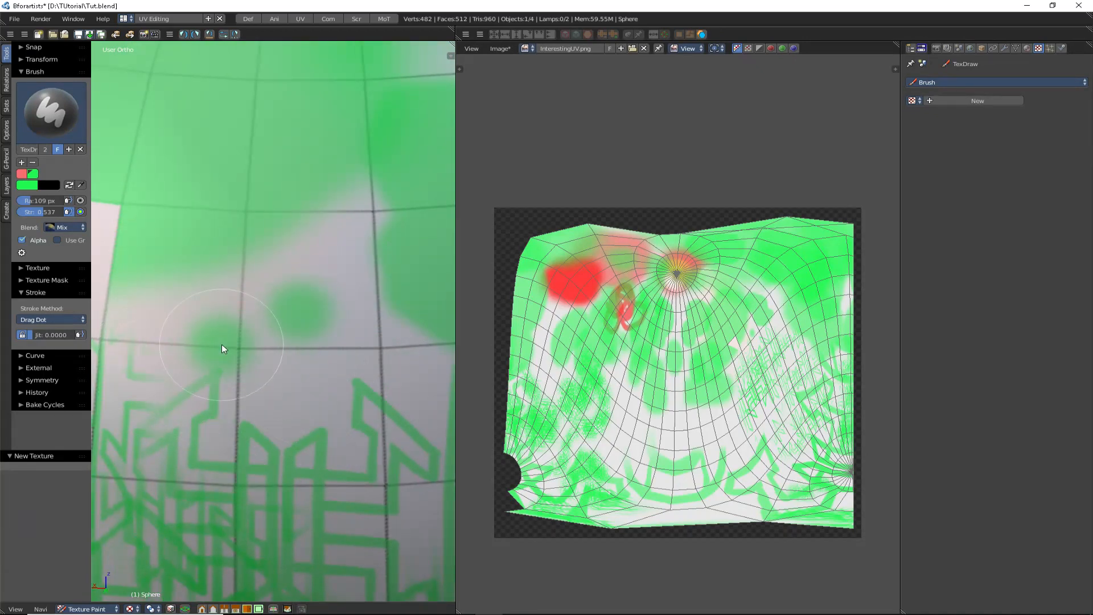
- Change the stroke method to Airbrush and paint a green stroke at a rate of 0.100
{"action": "left_click", "coordinate": [45, 320]}
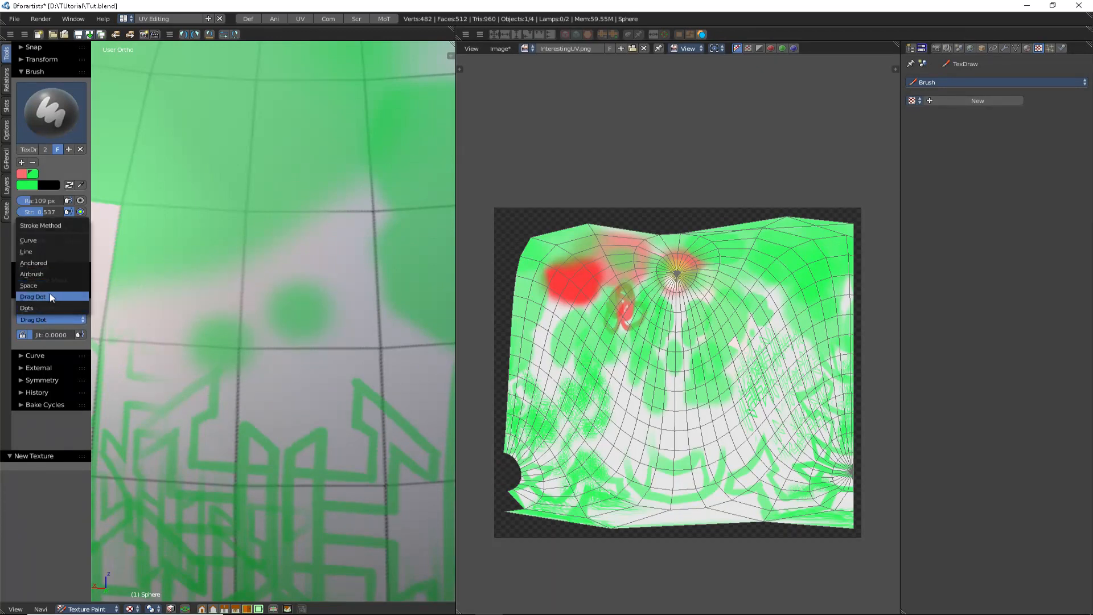
{"action": "left_click", "coordinate": [51, 274]}
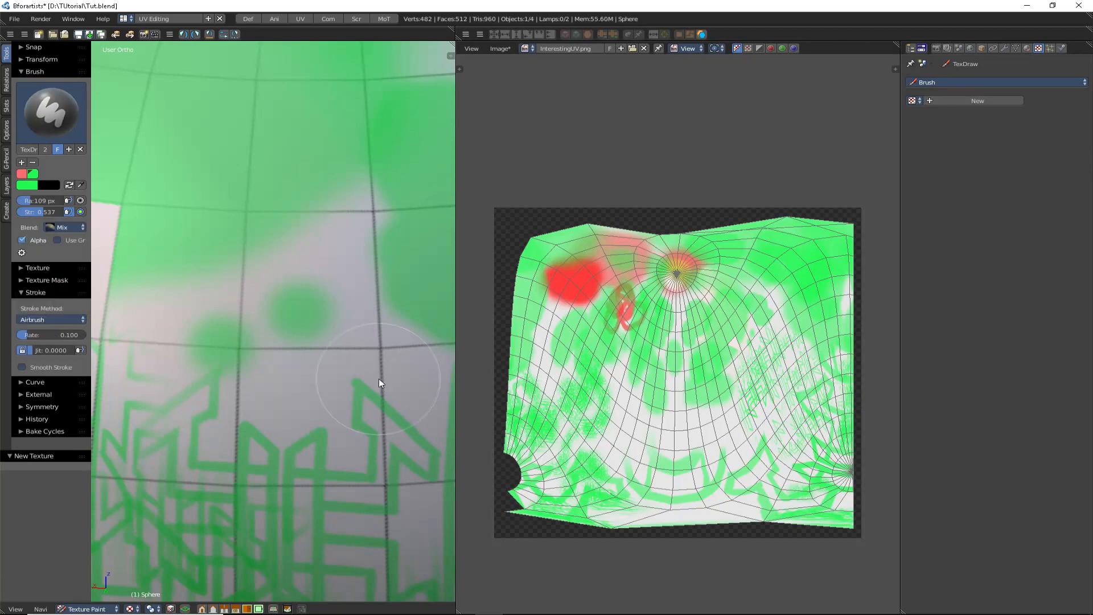
{"action": "scroll", "coordinate": [319, 330], "scroll_direction": "down", "scroll_amount": 5}
{"action": "mouse_move", "coordinate": [322, 318]}
{"action": "middle_mouse_down"}
{"action": "mouse_move", "coordinate": [328, 341]}
{"action": "mouse_move", "coordinate": [268, 312]}
{"action": "middle_mouse_up"}
{"action": "scroll", "coordinate": [329, 340], "scroll_direction": "up", "scroll_amount": 4}
{"action": "mouse_move", "coordinate": [262, 276]}
{"action": "left_mouse_down"}
{"action": "mouse_move", "coordinate": [317, 280]}
{"action": "mouse_move", "coordinate": [250, 335]}
{"action": "mouse_move", "coordinate": [280, 410]}
{"action": "mouse_move", "coordinate": [319, 302]}
{"action": "mouse_move", "coordinate": [235, 332]}
{"action": "left_mouse_up"}
- Set the airbrush rate to 1.000
{"action": "left_click_drag", "start_coordinate": [30, 336], "coordinate": [101, 334]}
{"action": "scroll", "coordinate": [209, 295], "scroll_direction": "down", "scroll_amount": 3}
{"action": "middle_click_drag", "start_coordinate": [208, 296], "coordinate": [332, 404]}
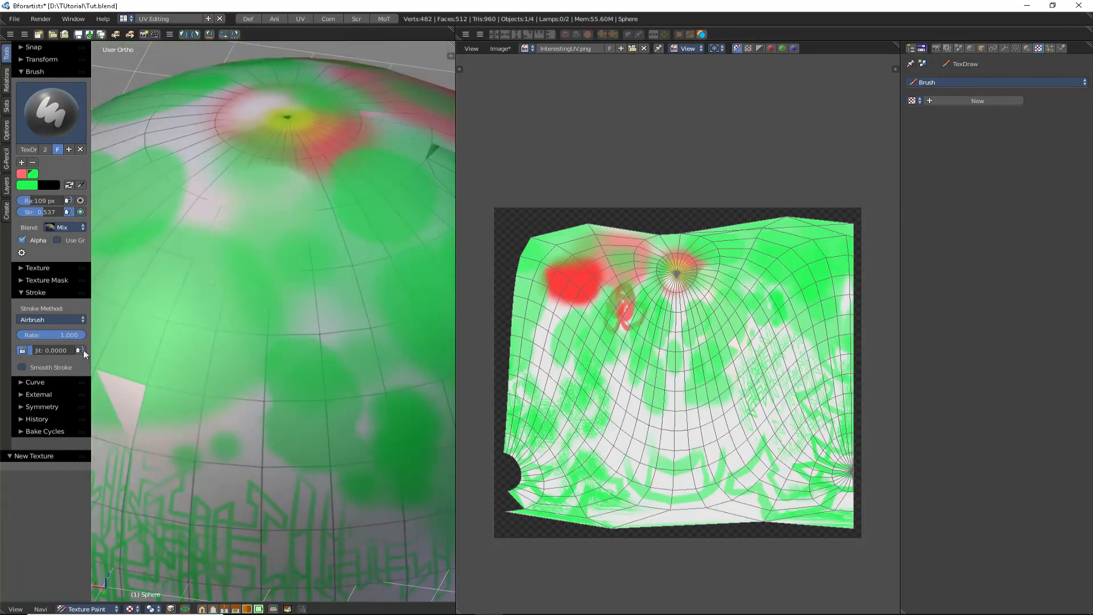
- Lower the airbrush rate to 0.097 and paint a green stroke over the faces leading up to the pole
{"action": "left_click_drag", "start_coordinate": [66, 336], "coordinate": [36, 336]}
{"action": "middle_click_drag", "start_coordinate": [242, 416], "coordinate": [395, 365], "text": "shift"}
{"action": "mouse_move", "coordinate": [376, 376]}
{"action": "left_mouse_down"}
{"action": "mouse_move", "coordinate": [218, 307]}
{"action": "mouse_move", "coordinate": [409, 331]}
{"action": "mouse_move", "coordinate": [292, 205]}
{"action": "mouse_move", "coordinate": [353, 171]}
{"action": "mouse_move", "coordinate": [251, 196]}
{"action": "left_mouse_up"}
{"action": "middle_click_drag", "start_coordinate": [251, 195], "coordinate": [316, 365], "text": "shift"}
{"action": "scroll", "coordinate": [316, 365], "scroll_direction": "up", "scroll_amount": 2}
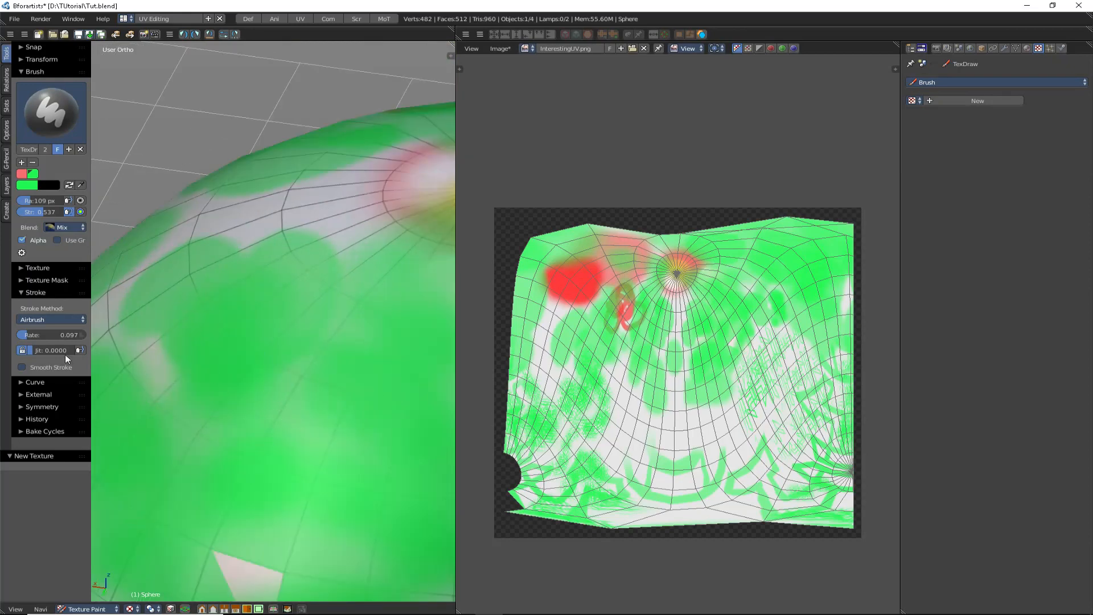
- Change the stroke method to Anchored and bring a pale, unpainted area of the sphere's side into close view
{"action": "left_click", "coordinate": [37, 320]}
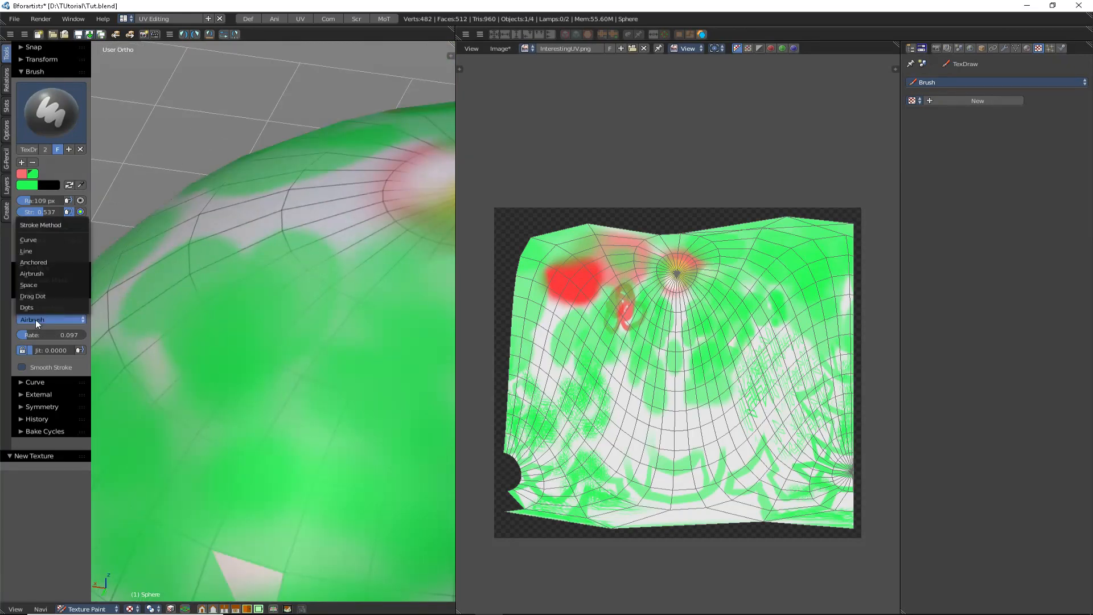
{"action": "left_click", "coordinate": [54, 262]}
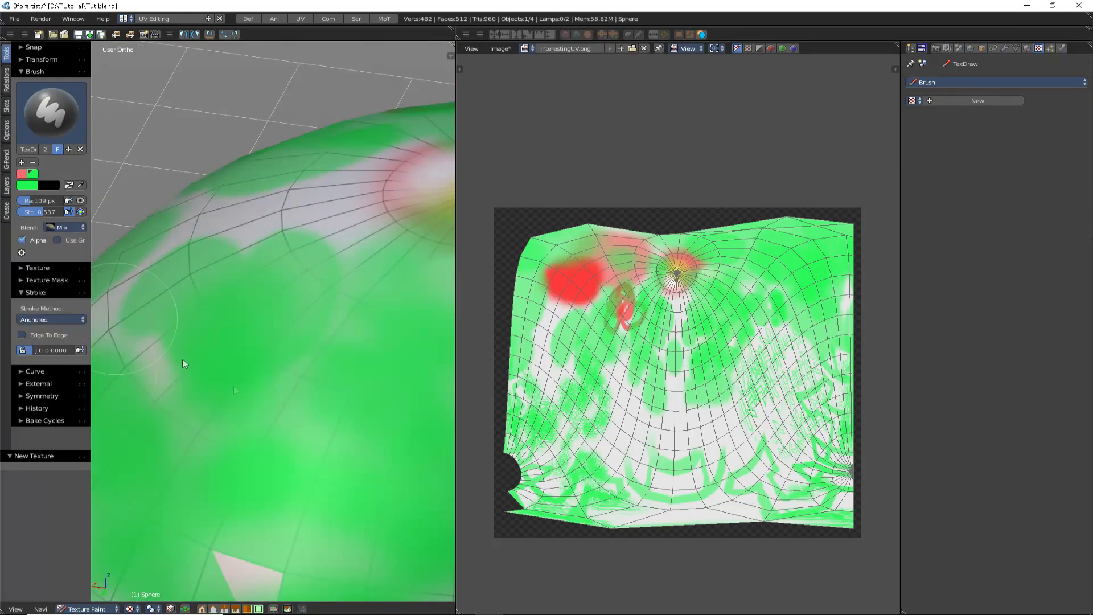
{"action": "scroll", "coordinate": [185, 363], "scroll_direction": "down", "scroll_amount": 4}
{"action": "mouse_move", "coordinate": [239, 344]}
{"action": "middle_mouse_down"}
{"action": "mouse_move", "coordinate": [339, 393]}
{"action": "mouse_move", "coordinate": [215, 379]}
{"action": "mouse_move", "coordinate": [227, 358]}
{"action": "middle_mouse_up"}
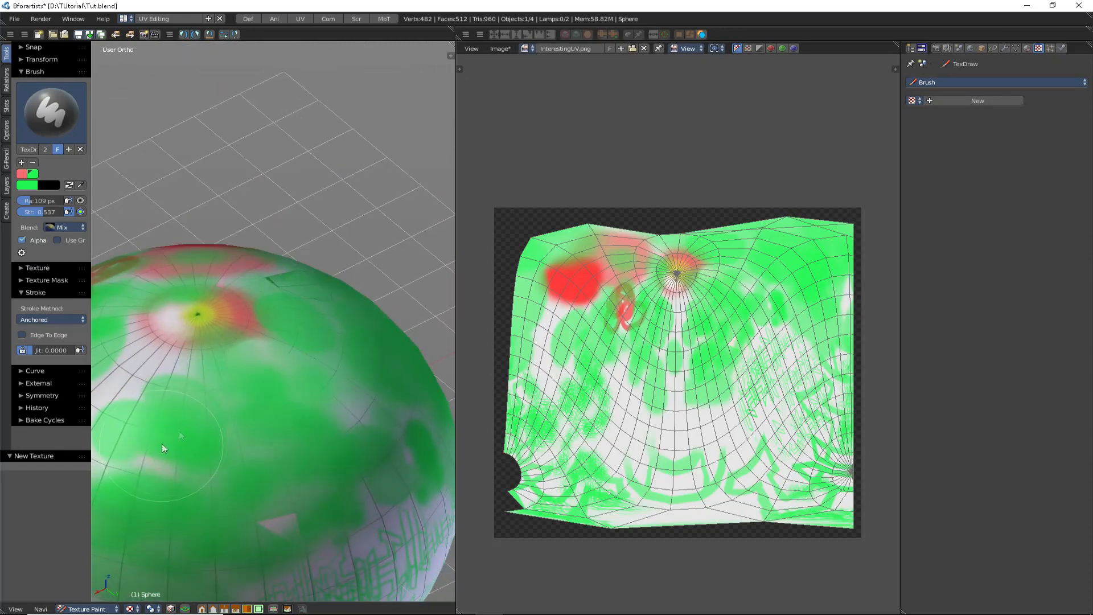
{"action": "middle_click_drag", "start_coordinate": [163, 446], "coordinate": [346, 326]}
{"action": "scroll", "coordinate": [319, 308], "scroll_direction": "up", "scroll_amount": 3}
{"action": "mouse_move", "coordinate": [275, 244]}
{"action": "middle_mouse_down"}
{"action": "mouse_move", "coordinate": [308, 238]}
{"action": "mouse_move", "coordinate": [296, 286]}
{"action": "mouse_move", "coordinate": [233, 313]}
{"action": "middle_mouse_up"}
- Assign the Tech texture to the TexDraw brush
{"action": "left_click", "coordinate": [33, 127]}
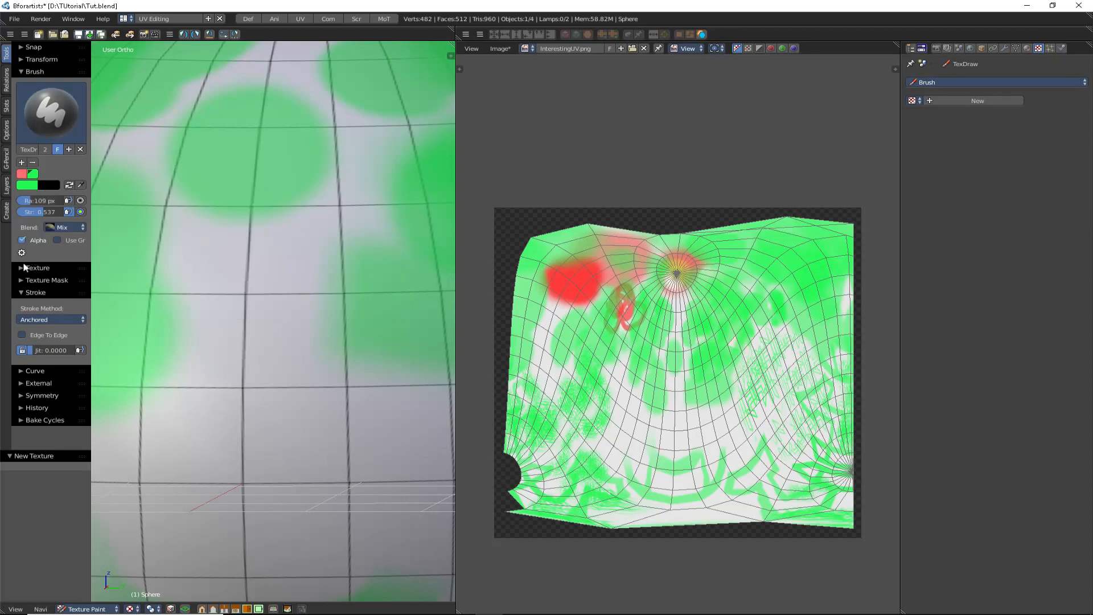
{"action": "left_click", "coordinate": [35, 268]}
{"action": "left_click", "coordinate": [44, 301]}
{"action": "left_click", "coordinate": [43, 366]}
{"action": "scroll", "coordinate": [47, 368], "scroll_direction": "down", "scroll_amount": 7}
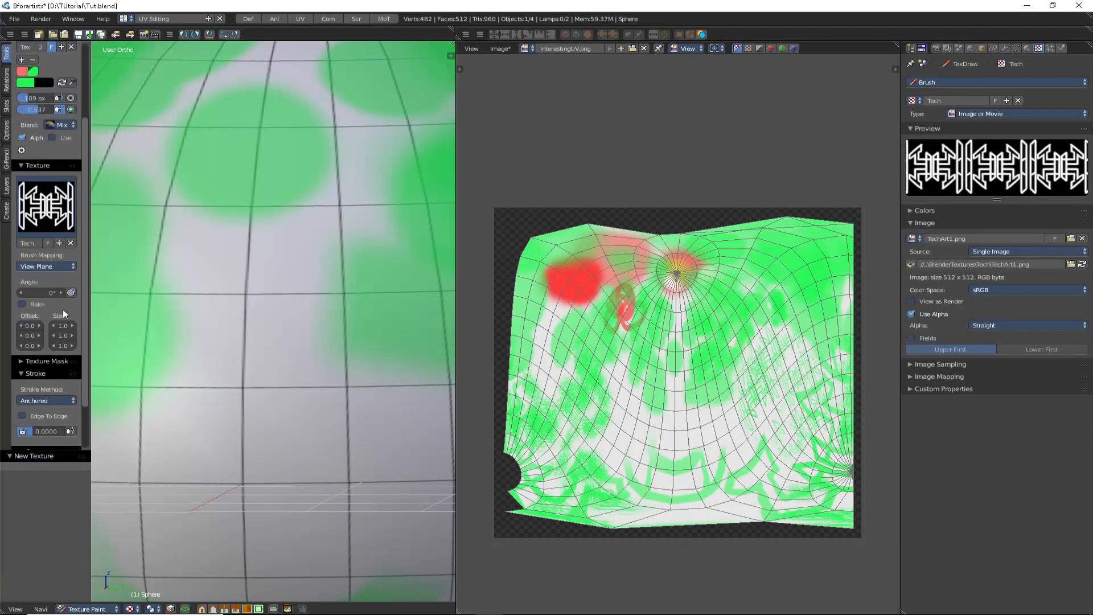
- Stamp the Tech motif in green at three separate spots on the pale faces around the sphere's equator
{"action": "mouse_move", "coordinate": [288, 395]}
{"action": "middle_mouse_down"}
{"action": "mouse_move", "coordinate": [306, 308]}
{"action": "mouse_move", "coordinate": [315, 344]}
{"action": "middle_mouse_up"}
{"action": "scroll", "coordinate": [306, 308], "scroll_direction": "up", "scroll_amount": 3}
{"action": "scroll", "coordinate": [306, 308], "scroll_direction": "down", "scroll_amount": 3}
{"action": "scroll", "coordinate": [310, 308], "scroll_direction": "up", "scroll_amount": 2}
{"action": "scroll", "coordinate": [310, 308], "scroll_direction": "down", "scroll_amount": 3}
{"action": "scroll", "coordinate": [317, 345], "scroll_direction": "up", "scroll_amount": 3}
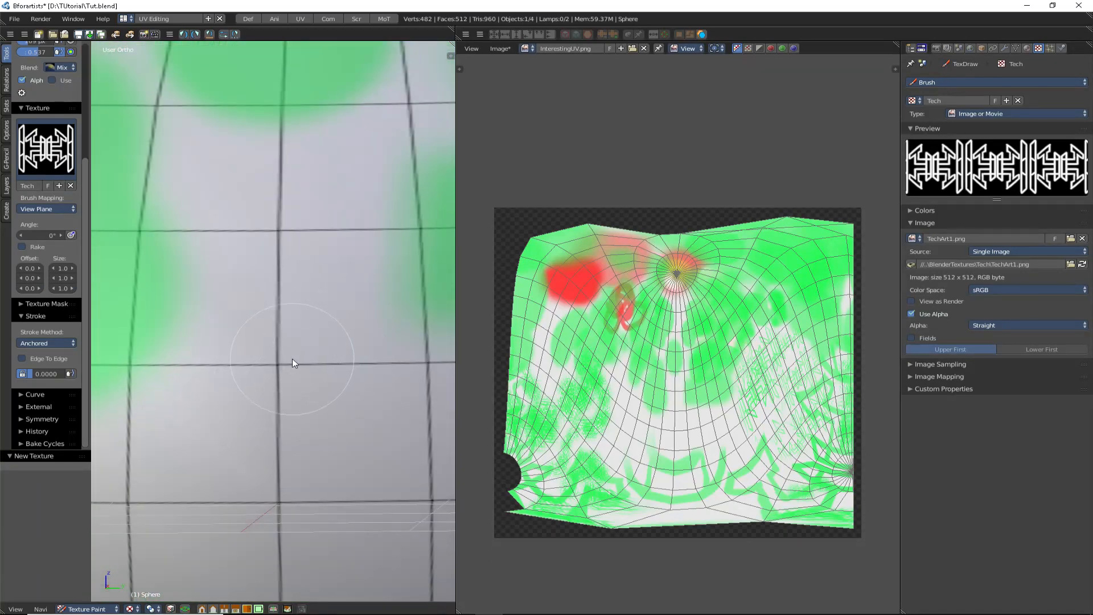
{"action": "scroll", "coordinate": [287, 364], "scroll_direction": "down", "scroll_amount": 2}
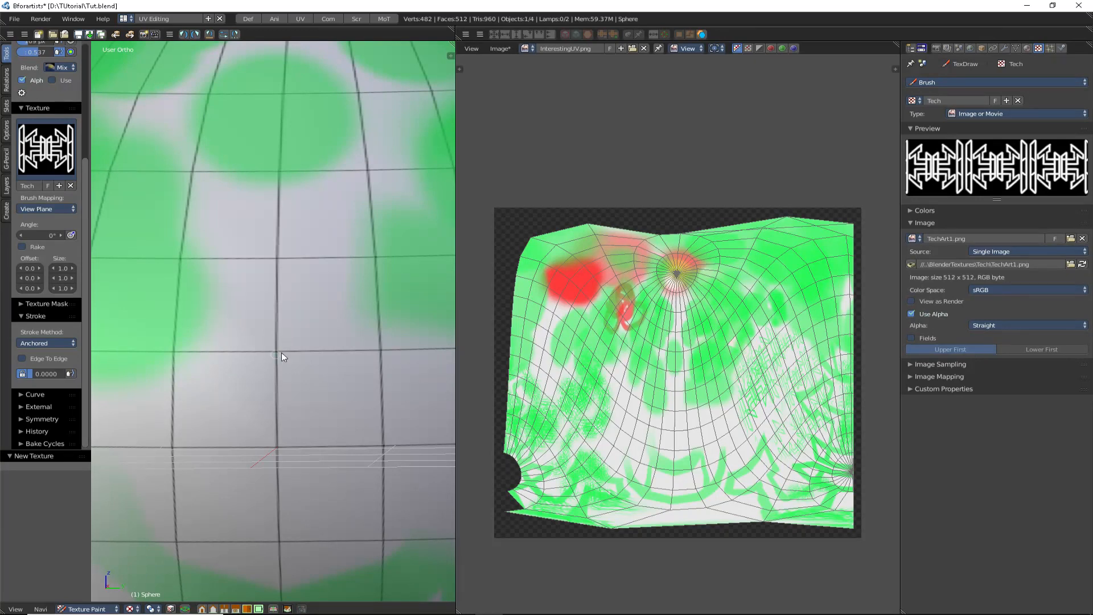
{"action": "mouse_move", "coordinate": [336, 337]}
{"action": "left_mouse_down"}
{"action": "mouse_move", "coordinate": [434, 324]}
{"action": "mouse_move", "coordinate": [500, 337]}
{"action": "mouse_move", "coordinate": [408, 353]}
{"action": "mouse_move", "coordinate": [359, 403]}
{"action": "mouse_move", "coordinate": [397, 275]}
{"action": "mouse_move", "coordinate": [373, 386]}
{"action": "mouse_move", "coordinate": [392, 355]}
{"action": "left_mouse_up"}
{"action": "mouse_move", "coordinate": [336, 434]}
{"action": "middle_mouse_down", "text": "shift"}
{"action": "mouse_move", "coordinate": [317, 377]}
{"action": "mouse_move", "coordinate": [257, 344]}
{"action": "middle_mouse_up", "text": "shift"}
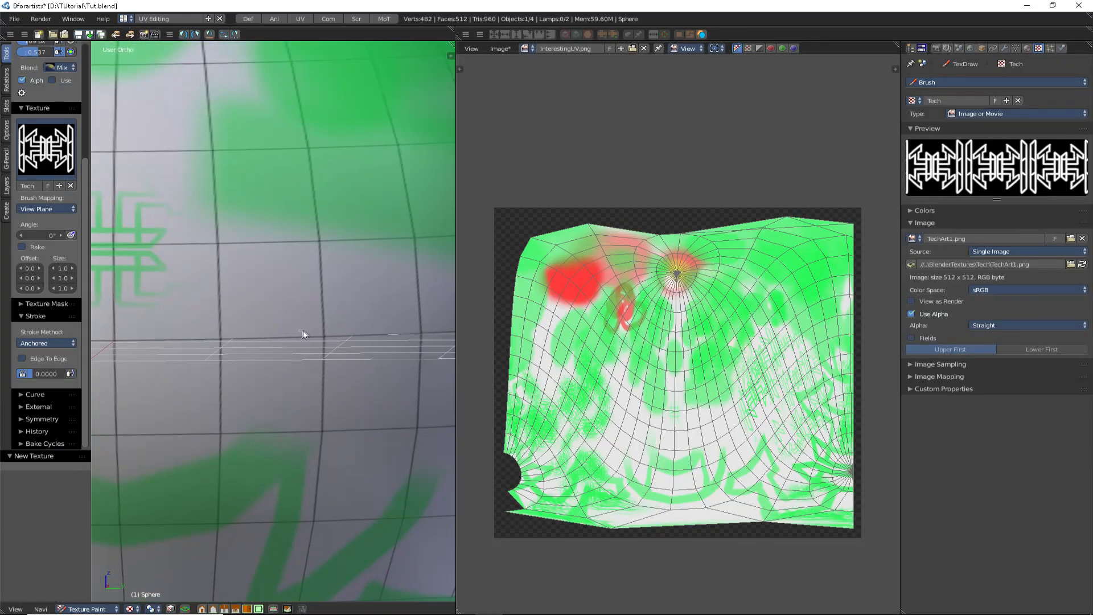
{"action": "left_click_drag", "start_coordinate": [342, 331], "coordinate": [385, 328]}
{"action": "middle_click_drag", "start_coordinate": [252, 369], "coordinate": [460, 343], "text": "shift"}
{"action": "left_click_drag", "start_coordinate": [330, 339], "coordinate": [370, 334]}
- Switch the stroke method to Line and paint a thick, straight vertical green line across a pale side of the sphere
{"action": "scroll", "coordinate": [348, 310], "scroll_direction": "down", "scroll_amount": 4}
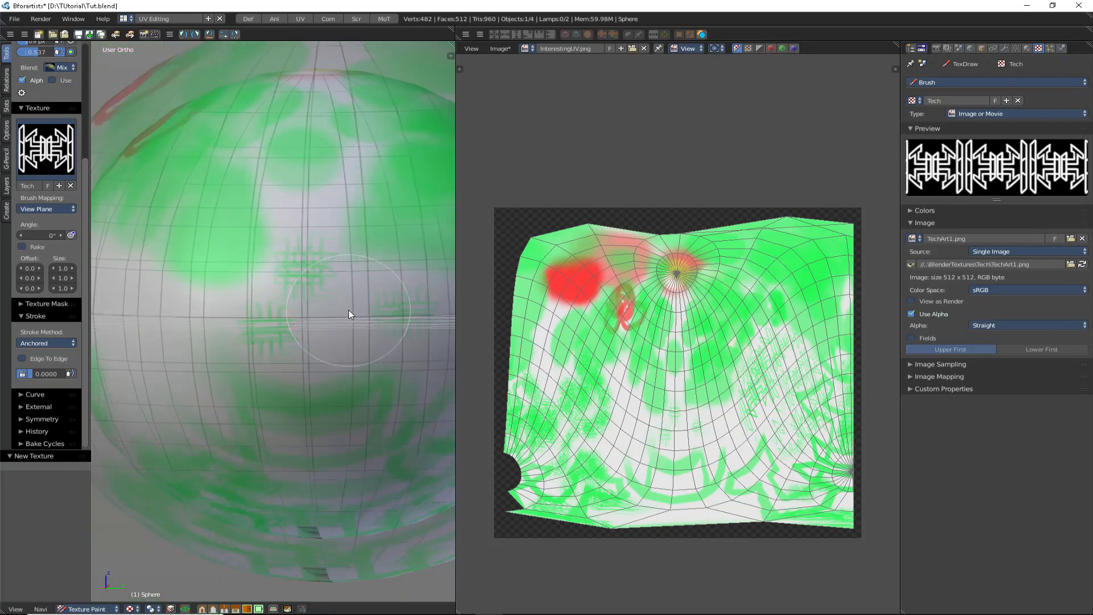
{"action": "middle_click_drag", "start_coordinate": [241, 405], "coordinate": [406, 267]}
{"action": "middle_click_drag", "start_coordinate": [239, 319], "coordinate": [355, 311]}
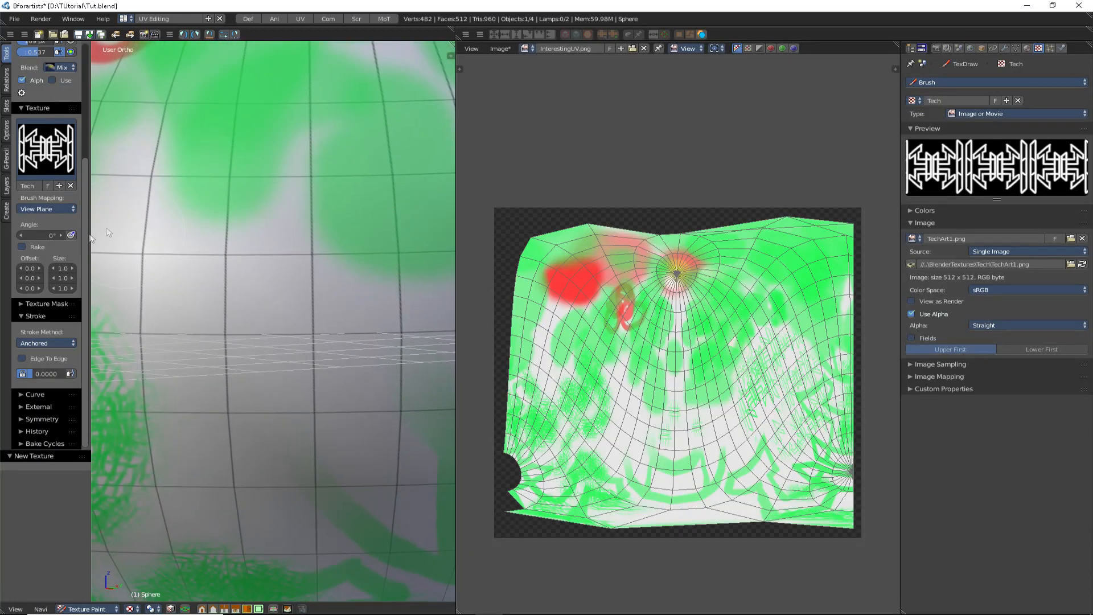
{"action": "left_click", "coordinate": [57, 344]}
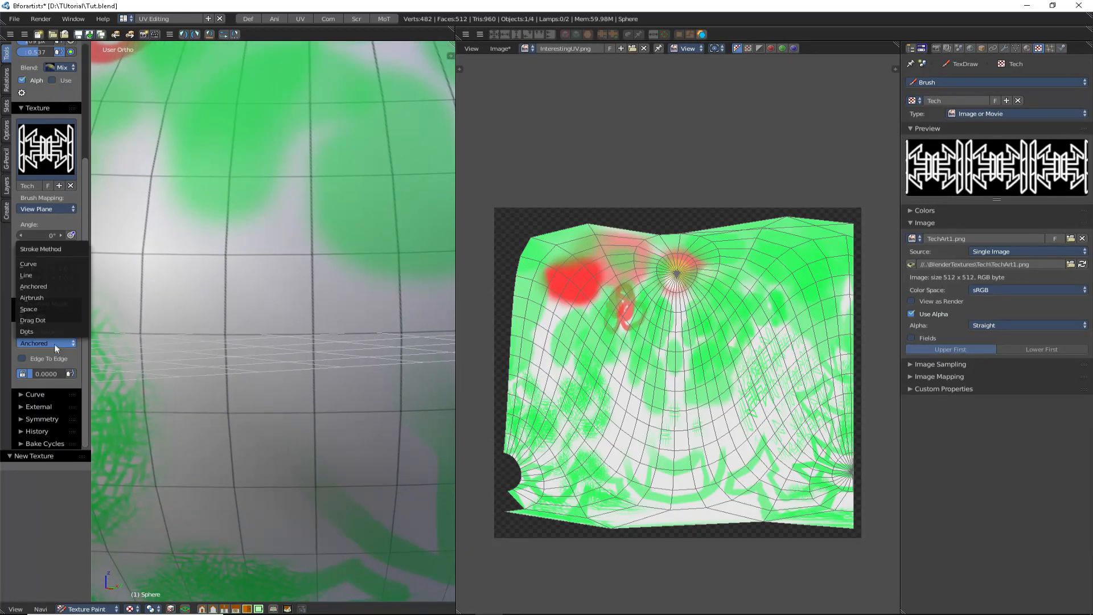
{"action": "left_click", "coordinate": [40, 275]}
{"action": "left_click", "coordinate": [46, 275]}
{"action": "scroll", "coordinate": [286, 389], "scroll_direction": "down", "scroll_amount": 1}
{"action": "scroll", "coordinate": [282, 370], "scroll_direction": "up", "scroll_amount": 2}
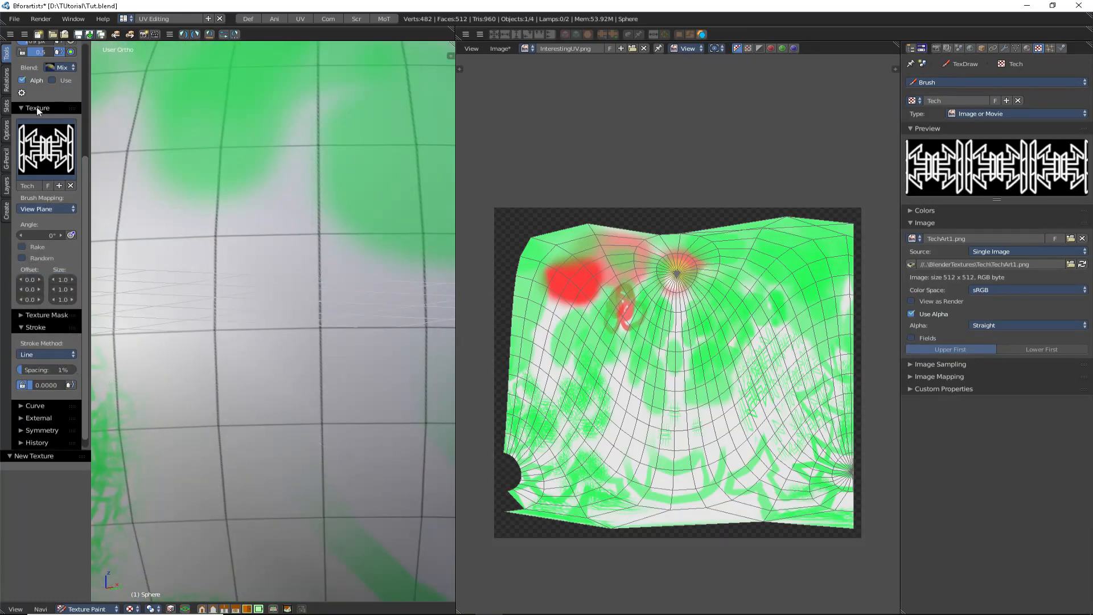
{"action": "scroll", "coordinate": [38, 108], "scroll_direction": "up", "scroll_amount": 2}
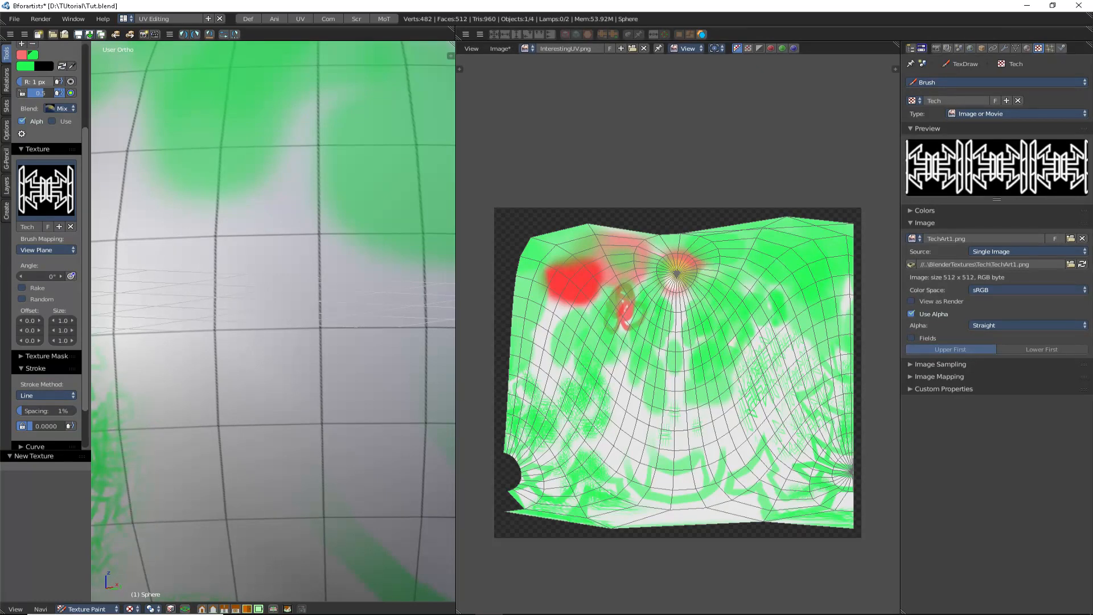
{"action": "mouse_move", "coordinate": [285, 496]}
{"action": "left_mouse_down"}
{"action": "mouse_move", "coordinate": [285, 236]}
{"action": "mouse_move", "coordinate": [268, 88]}
{"action": "mouse_move", "coordinate": [285, 163]}
{"action": "mouse_move", "coordinate": [287, 146]}
{"action": "mouse_move", "coordinate": [260, 149]}
{"action": "mouse_move", "coordinate": [283, 186]}
{"action": "mouse_move", "coordinate": [246, 139]}
{"action": "mouse_move", "coordinate": [230, 86]}
{"action": "mouse_move", "coordinate": [300, 84]}
{"action": "mouse_move", "coordinate": [286, 79]}
{"action": "left_mouse_up"}
{"action": "scroll", "coordinate": [288, 344], "scroll_direction": "down", "scroll_amount": 3}
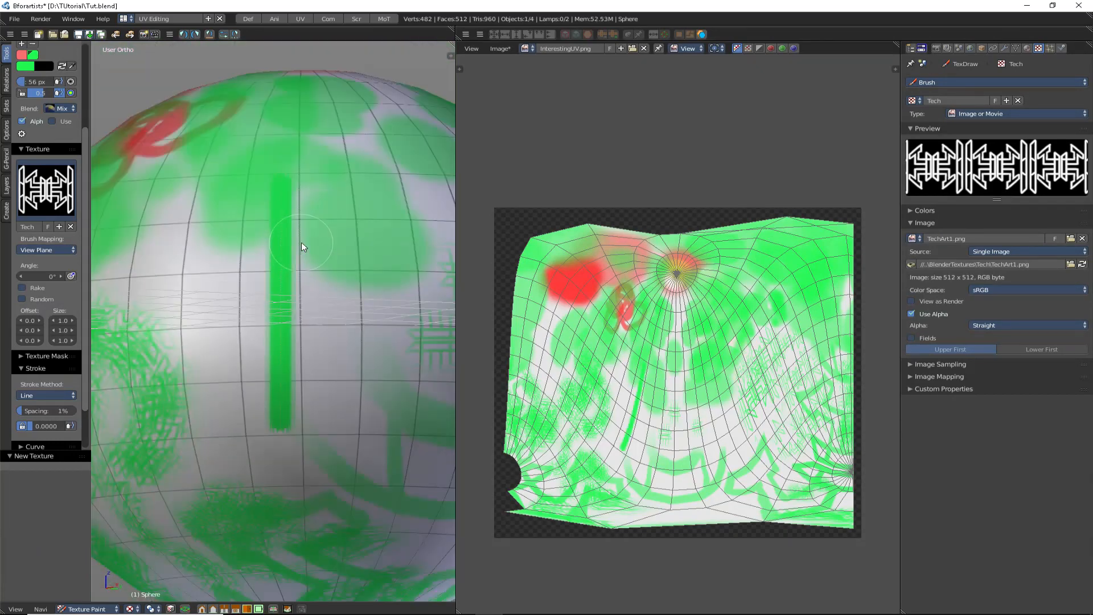
- Undo the last change and paint two thin straight lines with a 1 px brush on the pale faces beside the thick line
{"action": "scroll", "coordinate": [301, 245], "scroll_direction": "up", "scroll_amount": 2}
{"action": "scroll", "coordinate": [32, 104], "scroll_direction": "up", "scroll_amount": 1}
{"action": "scroll", "coordinate": [235, 319], "scroll_direction": "up", "scroll_amount": 5}
{"action": "key", "text": "ctrl+z"}
{"action": "left_click_drag", "start_coordinate": [266, 455], "coordinate": [253, 118]}
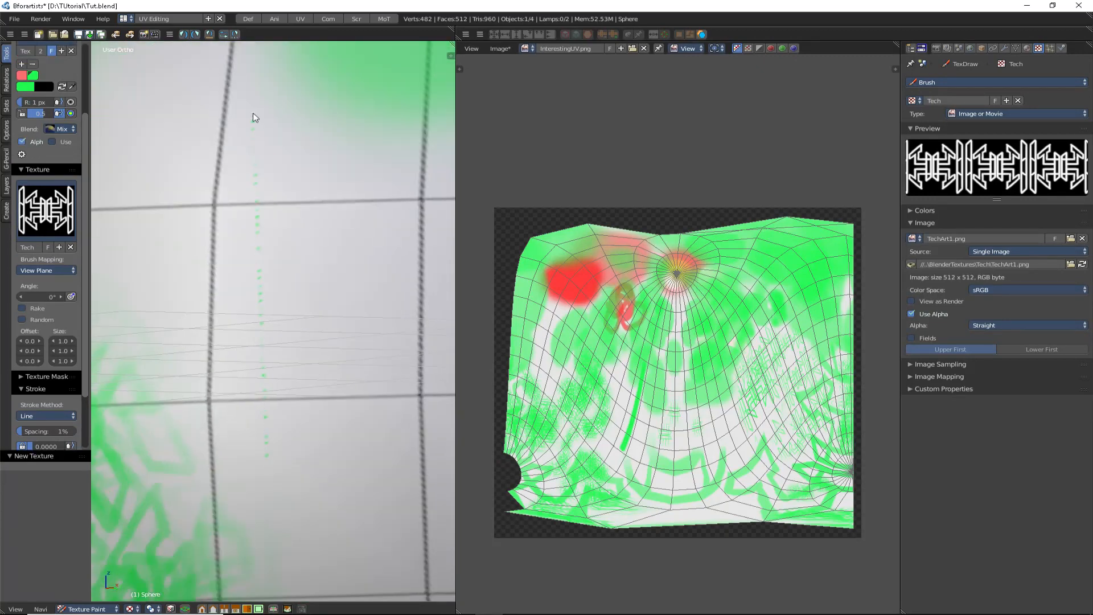
{"action": "left_click_drag", "start_coordinate": [385, 420], "coordinate": [164, 133]}
{"action": "scroll", "coordinate": [305, 312], "scroll_direction": "down", "scroll_amount": 6}
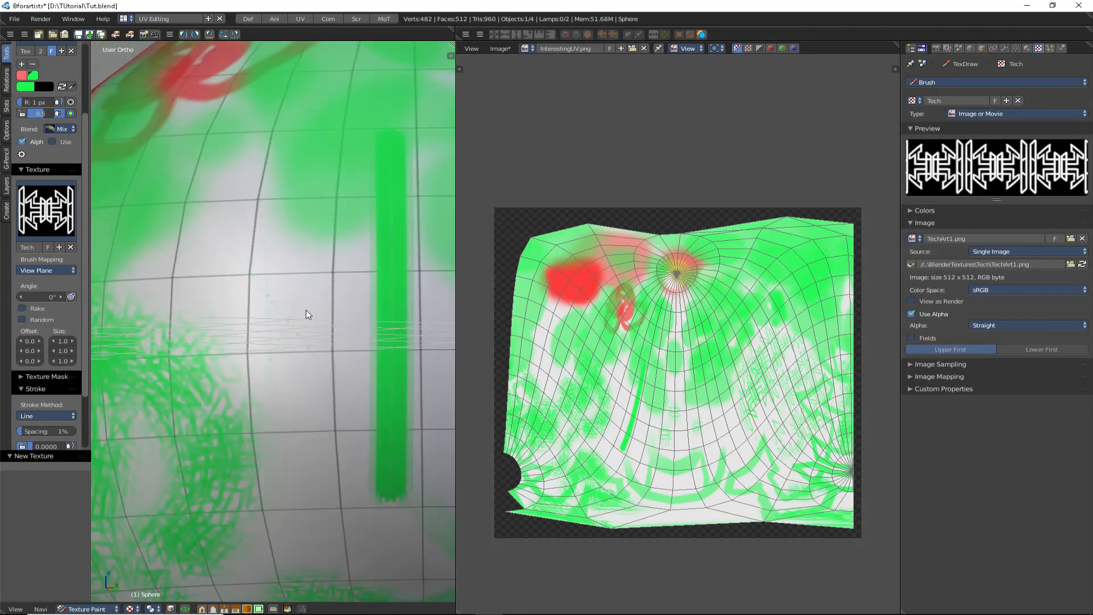
{"action": "scroll", "coordinate": [307, 318], "scroll_direction": "up", "scroll_amount": 6}
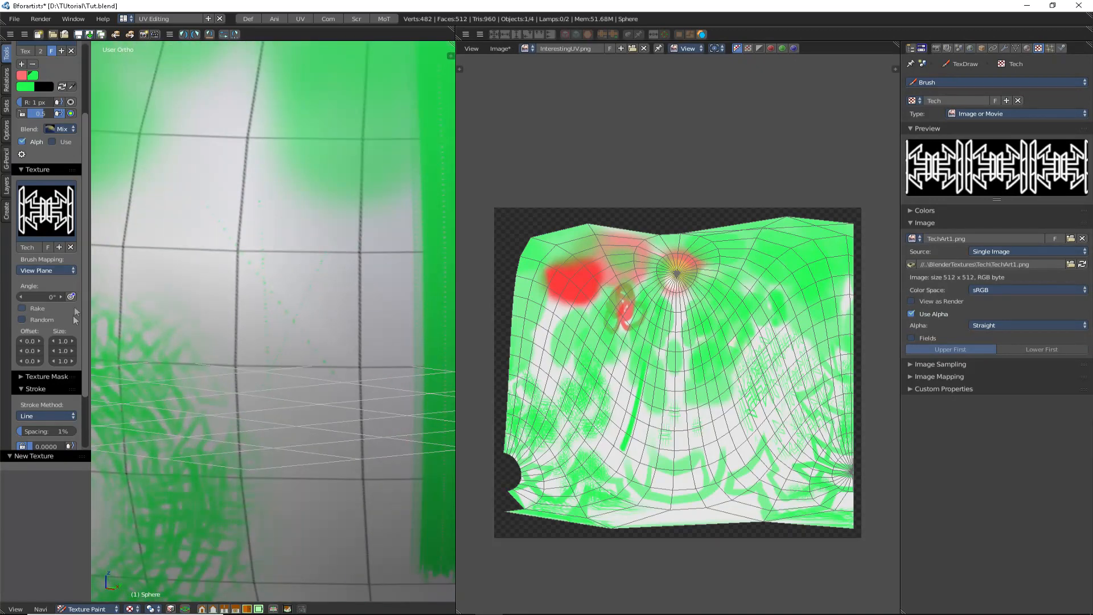
{"action": "scroll", "coordinate": [54, 399], "scroll_direction": "down", "scroll_amount": 5}
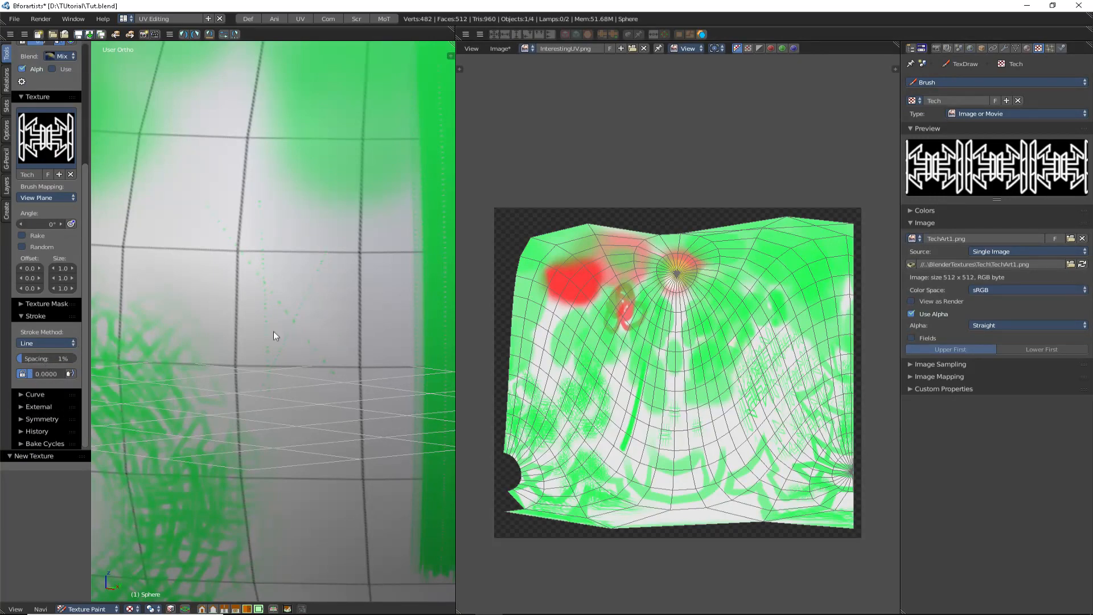
{"action": "scroll", "coordinate": [273, 331], "scroll_direction": "down", "scroll_amount": 5}
{"action": "scroll", "coordinate": [278, 331], "scroll_direction": "up", "scroll_amount": 3}
- Set the stroke method back to Anchored and expand the brush's Curve settings
{"action": "left_click", "coordinate": [44, 342]}
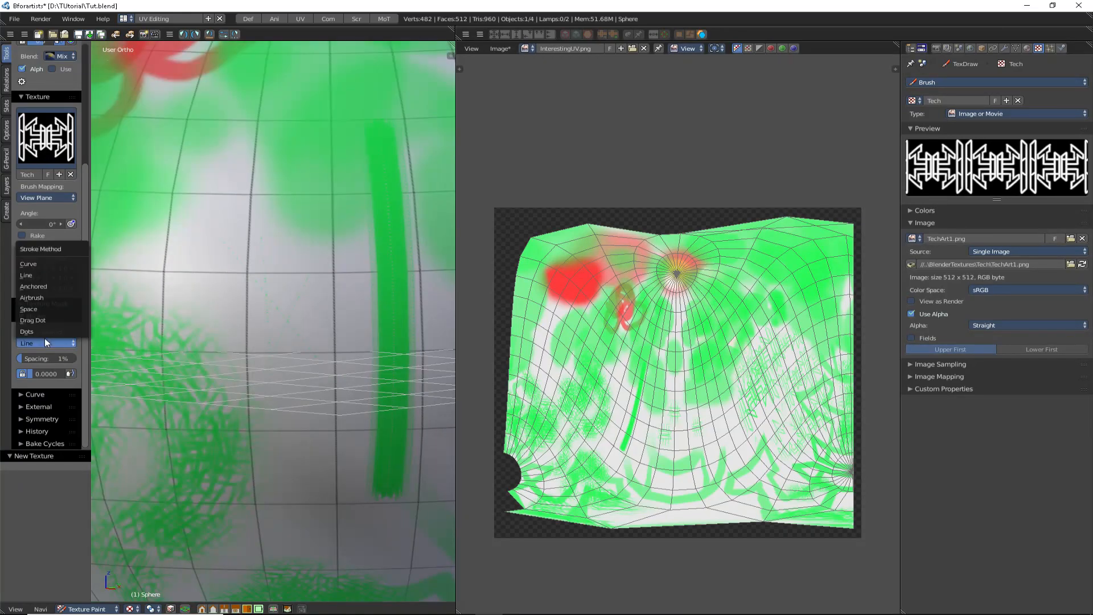
{"action": "left_click", "coordinate": [51, 287]}
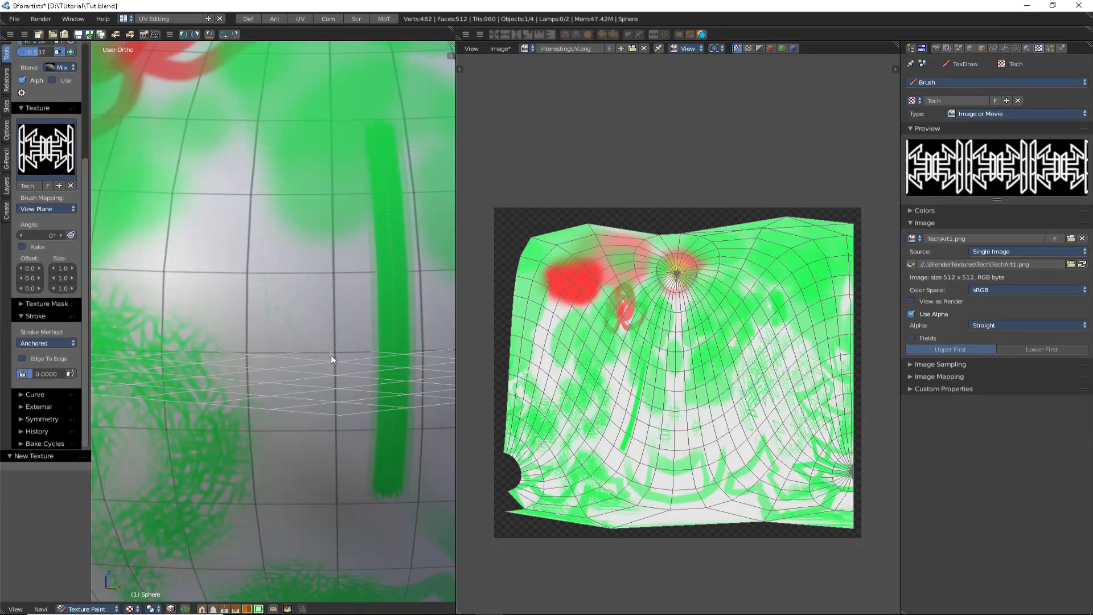
{"action": "left_click", "coordinate": [19, 393]}
{"action": "scroll", "coordinate": [39, 380], "scroll_direction": "down", "scroll_amount": 4}
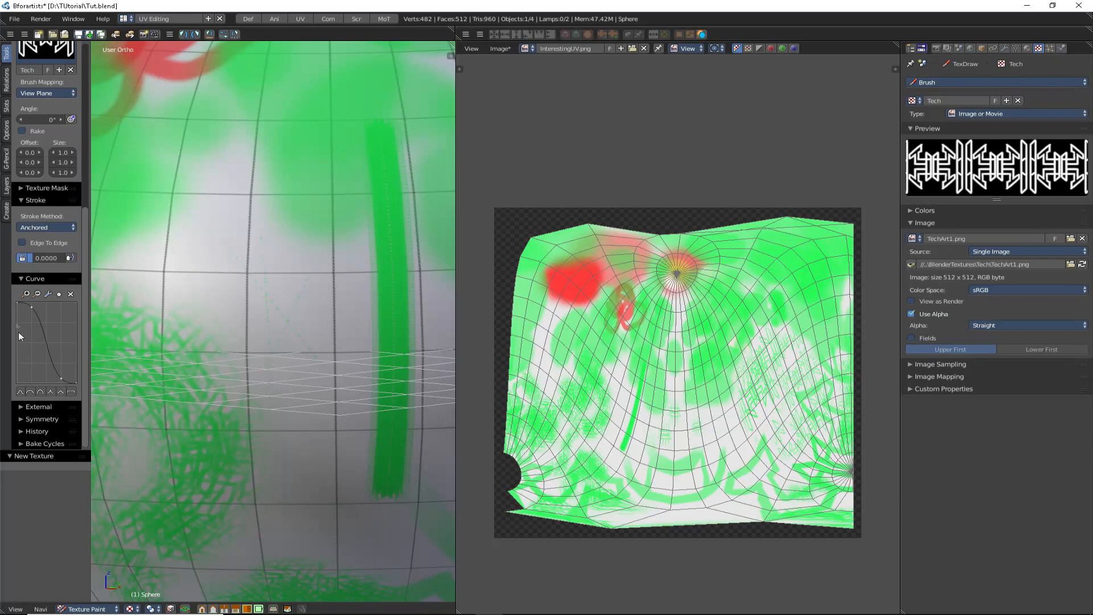
- Stamp a tilted Tech motif on the pale faces beside the thick green line using the current falloff curve
{"action": "scroll", "coordinate": [278, 329], "scroll_direction": "down", "scroll_amount": 5}
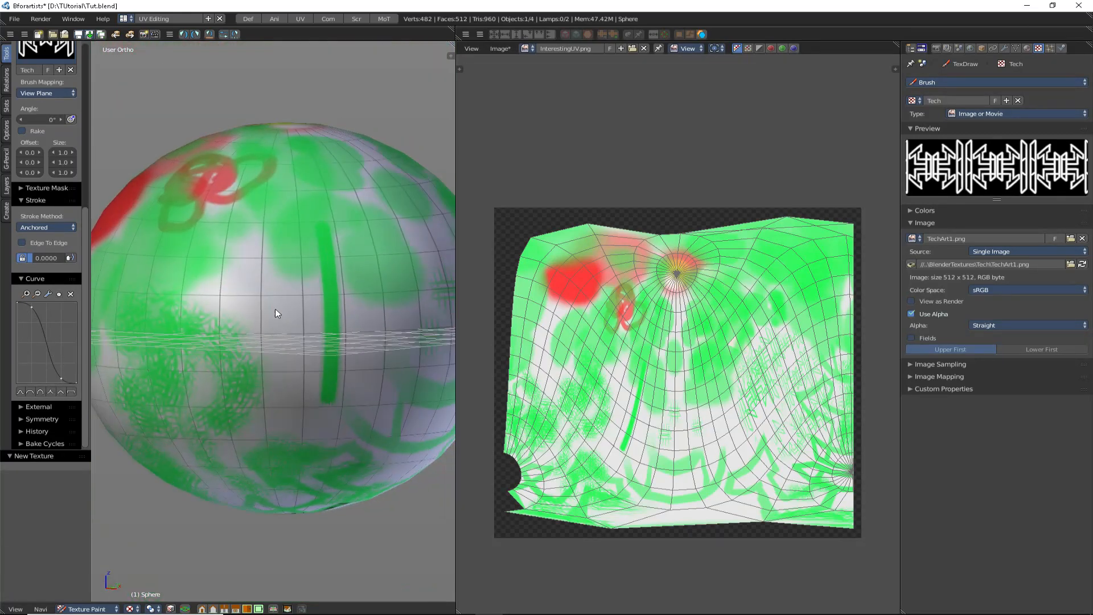
{"action": "scroll", "coordinate": [275, 308], "scroll_direction": "up", "scroll_amount": 5}
{"action": "left_click_drag", "start_coordinate": [236, 320], "coordinate": [330, 278]}
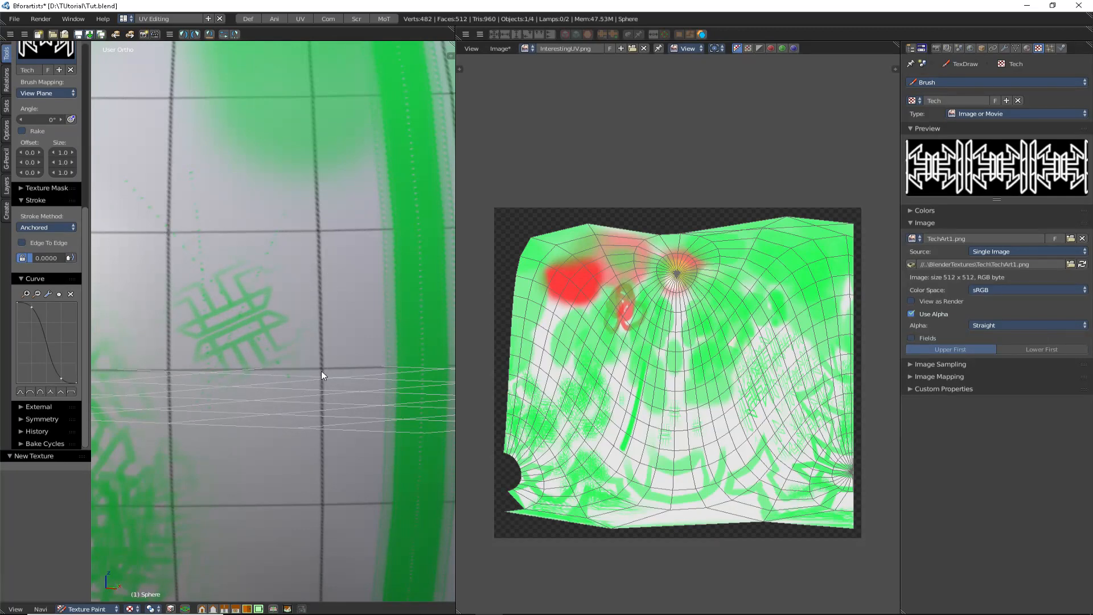
- Apply the constant (Max) falloff preset and stamp a larger Tech motif on the pale faces above the tilted one
{"action": "scroll", "coordinate": [79, 82], "scroll_direction": "up", "scroll_amount": 2}
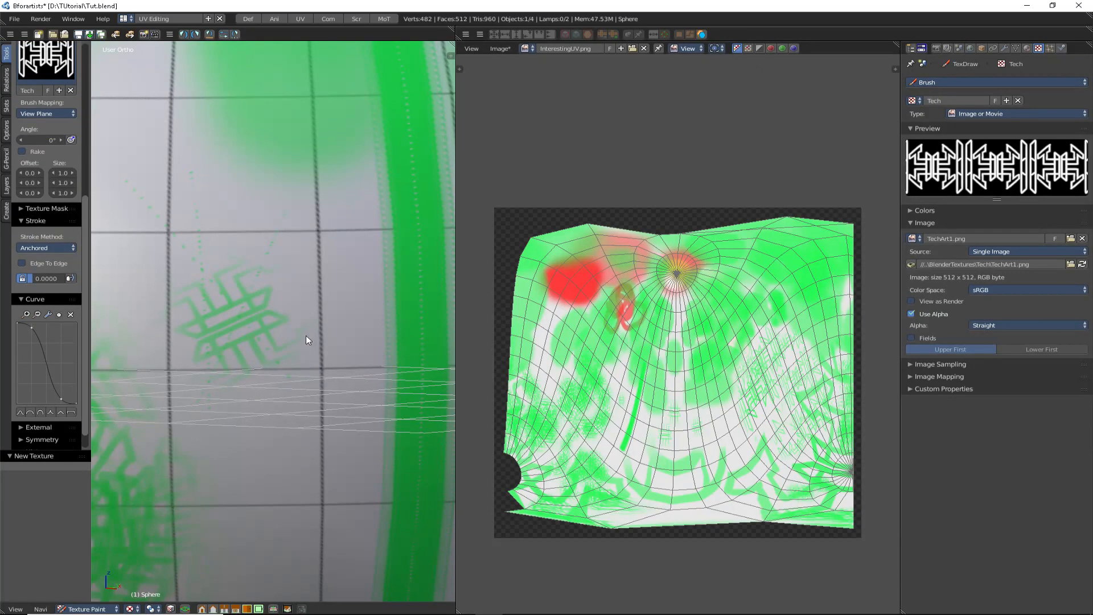
{"action": "middle_click_drag", "start_coordinate": [259, 315], "coordinate": [315, 347], "text": "shift"}
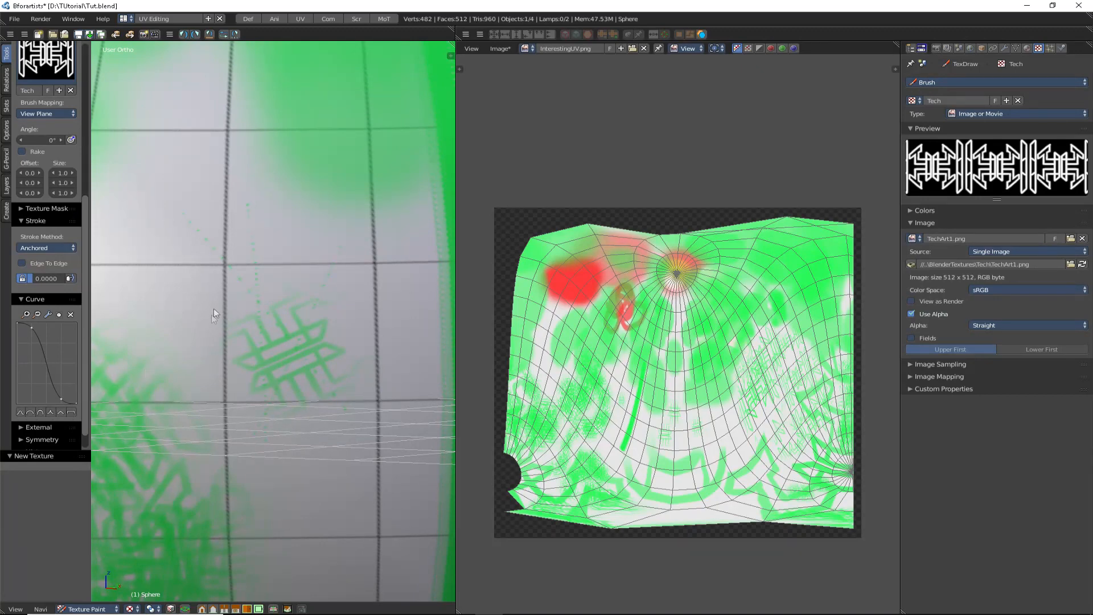
{"action": "middle_click_drag", "start_coordinate": [211, 314], "coordinate": [313, 354], "text": "shift"}
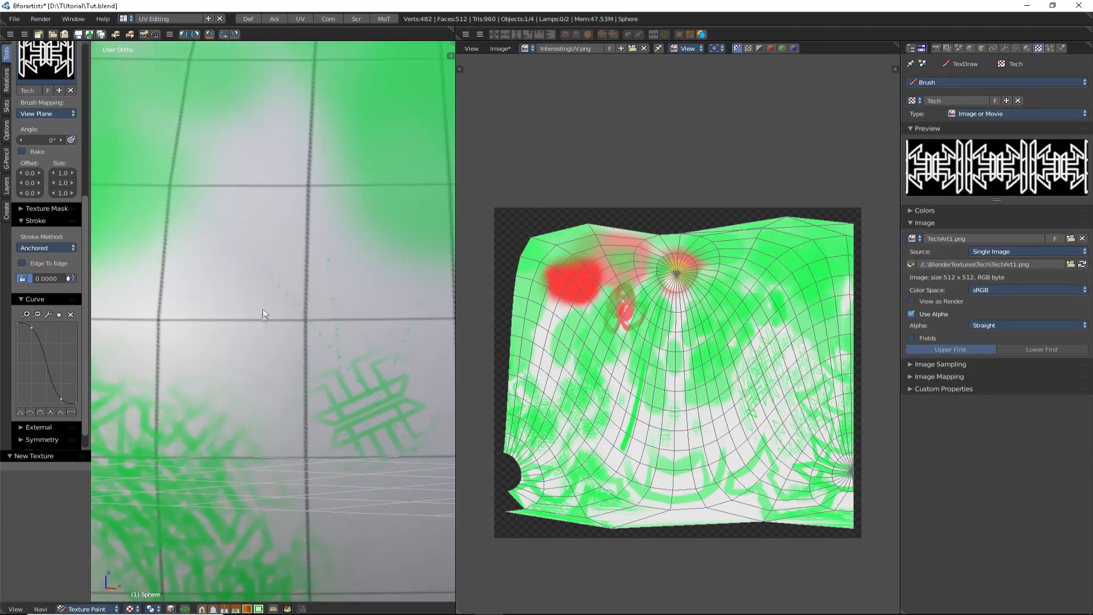
{"action": "left_click", "coordinate": [71, 412]}
{"action": "mouse_move", "coordinate": [263, 276]}
{"action": "left_mouse_down"}
{"action": "mouse_move", "coordinate": [282, 319]}
{"action": "mouse_move", "coordinate": [316, 339]}
{"action": "mouse_move", "coordinate": [365, 308]}
{"action": "mouse_move", "coordinate": [391, 236]}
{"action": "mouse_move", "coordinate": [361, 246]}
{"action": "left_mouse_up"}
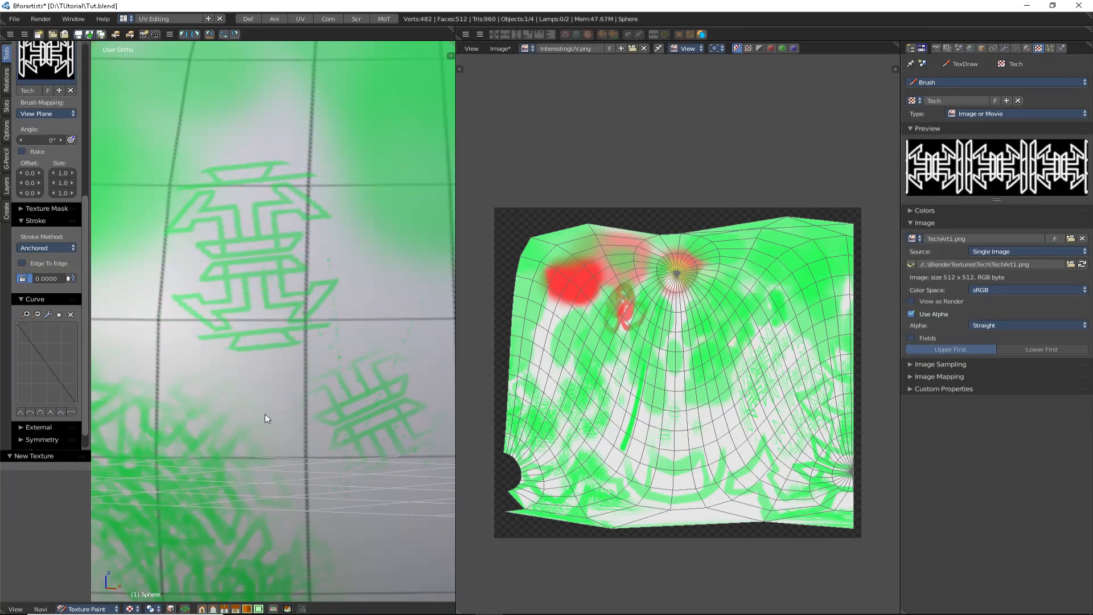
- Stamp two more Tech motifs below the large one, trying the linear, sharp and root falloff presets
{"action": "left_click_drag", "start_coordinate": [325, 339], "coordinate": [343, 329]}
{"action": "left_click", "coordinate": [48, 412]}
{"action": "scroll", "coordinate": [309, 314], "scroll_direction": "down", "scroll_amount": 1}
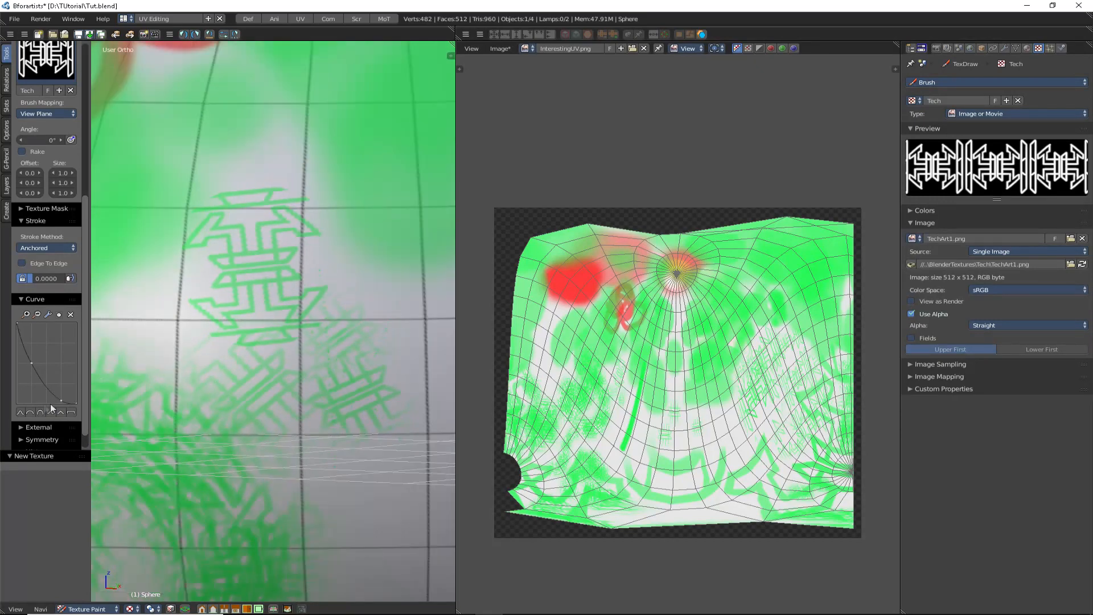
{"action": "left_click_drag", "start_coordinate": [392, 428], "coordinate": [405, 419]}
{"action": "middle_click_drag", "start_coordinate": [405, 419], "coordinate": [300, 396], "text": "shift"}
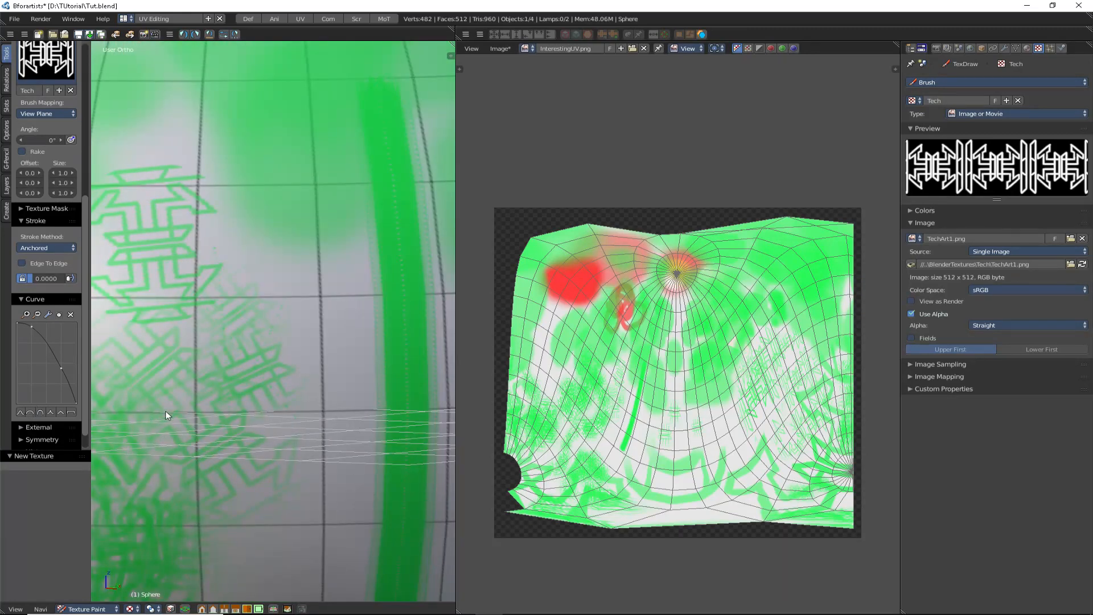
{"action": "middle_click_drag", "start_coordinate": [164, 417], "coordinate": [260, 435]}
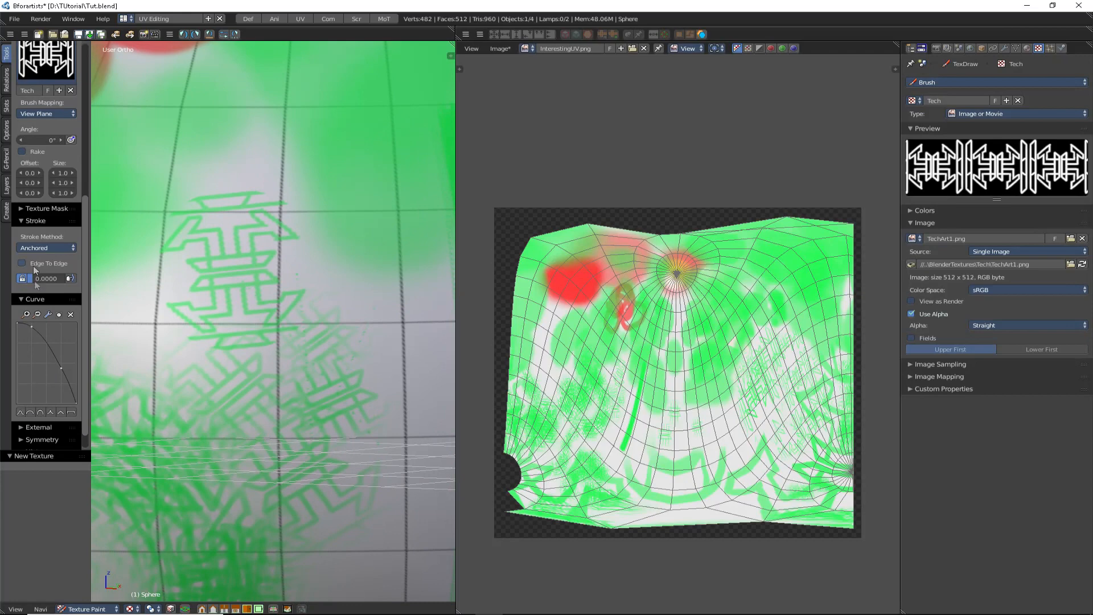
- Return the brush falloff to the smooth preset and collapse the Curve settings
{"action": "left_click", "coordinate": [21, 413]}
{"action": "scroll", "coordinate": [40, 343], "scroll_direction": "down", "scroll_amount": 1}
{"action": "left_click", "coordinate": [33, 279]}
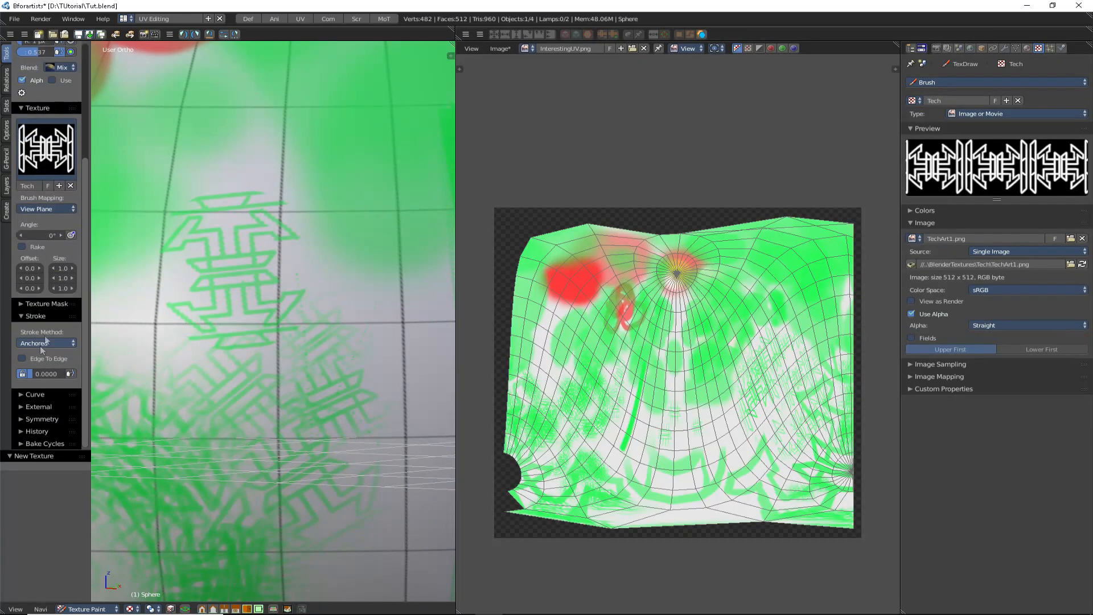
- Look over the External editing options and collapse them again
{"action": "left_click", "coordinate": [45, 406]}
{"action": "scroll", "coordinate": [43, 394], "scroll_direction": "down", "scroll_amount": 2}
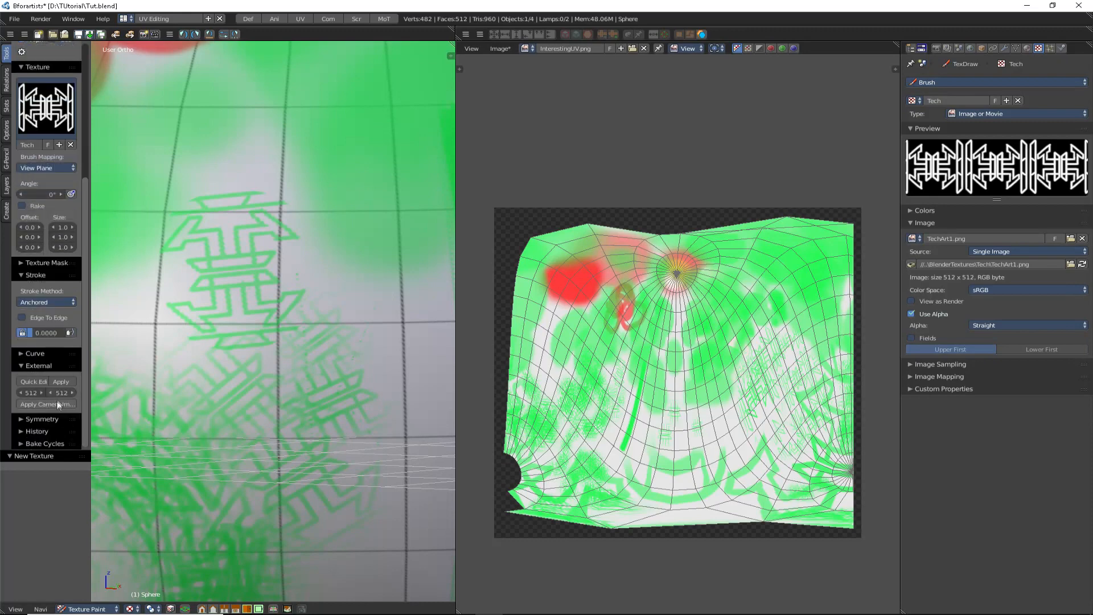
{"action": "left_click", "coordinate": [36, 364]}
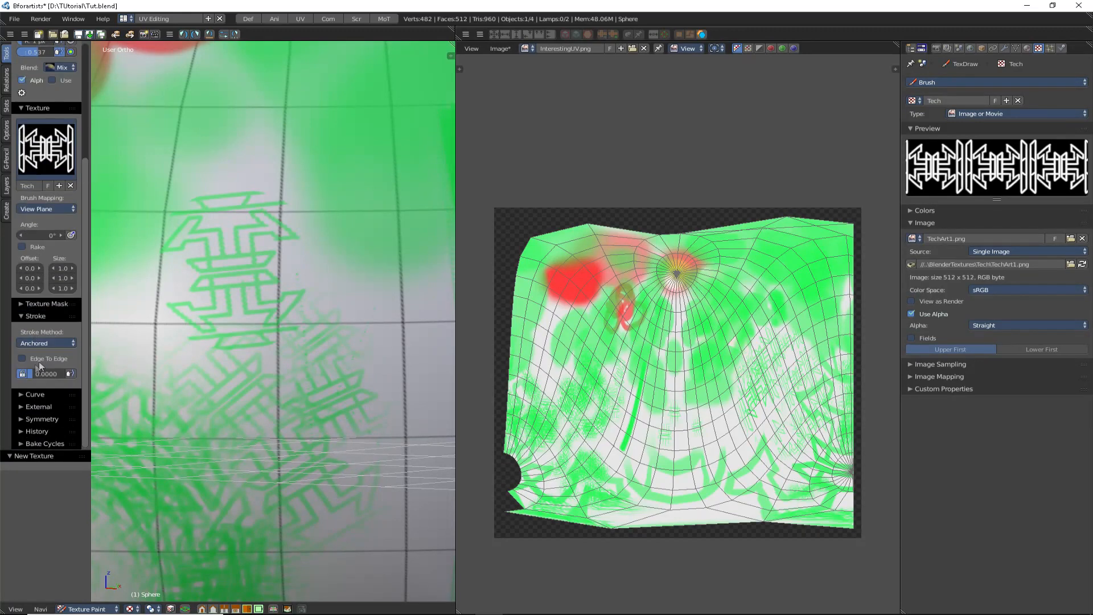
- Expand the Symmetry settings and enable X-axis symmetry for painting on the sphere
{"action": "left_click", "coordinate": [48, 419]}
{"action": "scroll", "coordinate": [60, 387], "scroll_direction": "down", "scroll_amount": 1}
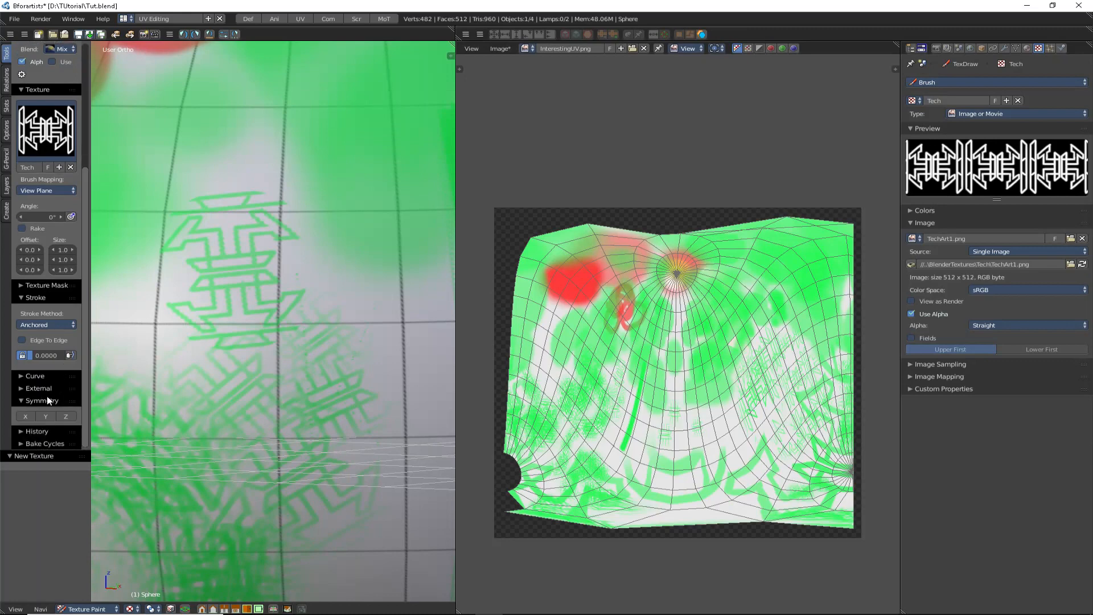
{"action": "scroll", "coordinate": [215, 325], "scroll_direction": "down", "scroll_amount": 9}
{"action": "mouse_move", "coordinate": [273, 316]}
{"action": "middle_mouse_down"}
{"action": "mouse_move", "coordinate": [286, 332]}
{"action": "mouse_move", "coordinate": [262, 320]}
{"action": "mouse_move", "coordinate": [307, 284]}
{"action": "middle_mouse_up"}
{"action": "middle_click_drag", "start_coordinate": [307, 285], "coordinate": [347, 426], "text": "shift"}
{"action": "scroll", "coordinate": [346, 425], "scroll_direction": "up", "scroll_amount": 4}
{"action": "middle_click_drag", "start_coordinate": [152, 407], "coordinate": [270, 335], "text": "shift"}
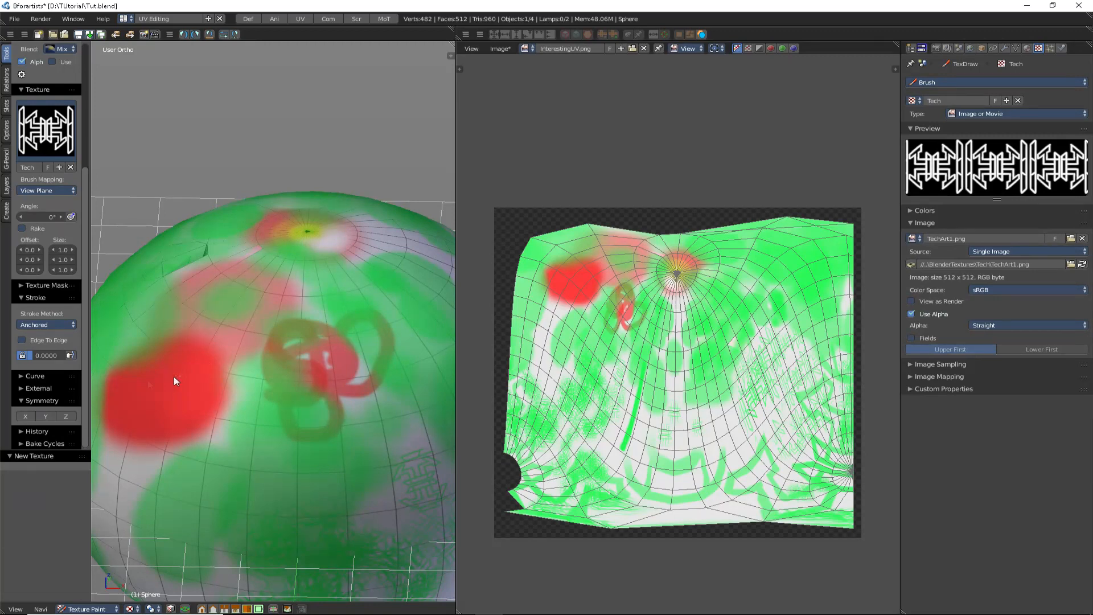
{"action": "left_click", "coordinate": [28, 416]}
- Examine the sphere from both sides of the X axis to see where mirrored strokes fall
{"action": "scroll", "coordinate": [196, 429], "scroll_direction": "down", "scroll_amount": 5}
{"action": "scroll", "coordinate": [234, 408], "scroll_direction": "up", "scroll_amount": 3}
{"action": "middle_click_drag", "start_coordinate": [233, 400], "coordinate": [243, 385]}
{"action": "scroll", "coordinate": [233, 407], "scroll_direction": "down", "scroll_amount": 3}
{"action": "scroll", "coordinate": [244, 390], "scroll_direction": "up", "scroll_amount": 5}
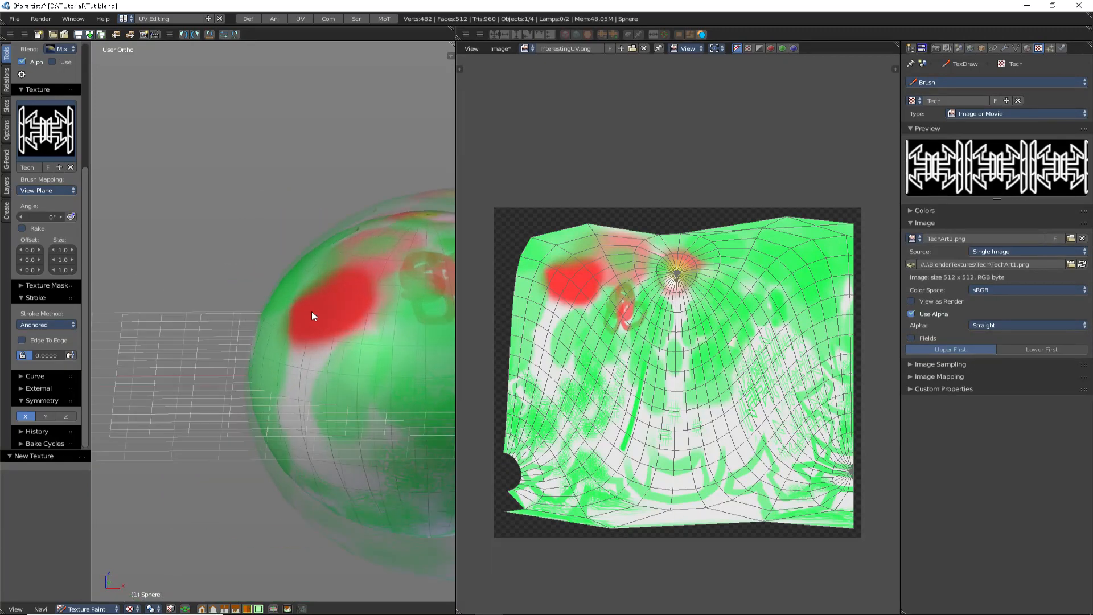
{"action": "middle_click_drag", "start_coordinate": [159, 373], "coordinate": [216, 372], "text": "shift"}
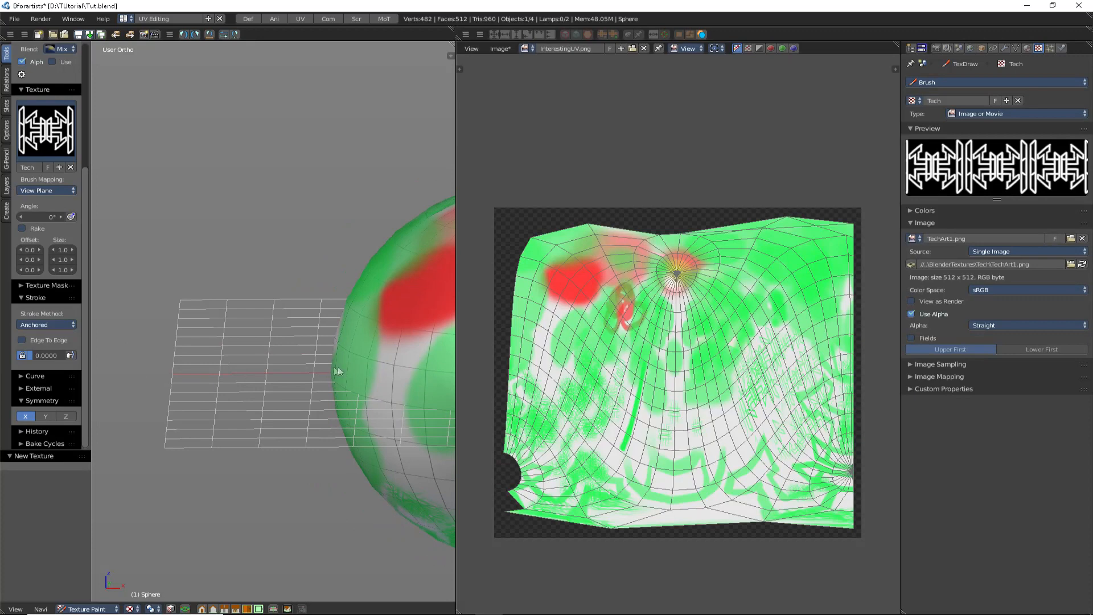
{"action": "scroll", "coordinate": [244, 333], "scroll_direction": "down", "scroll_amount": 3}
{"action": "middle_click_drag", "start_coordinate": [244, 333], "coordinate": [229, 469]}
{"action": "middle_click_drag", "start_coordinate": [239, 364], "coordinate": [335, 342]}
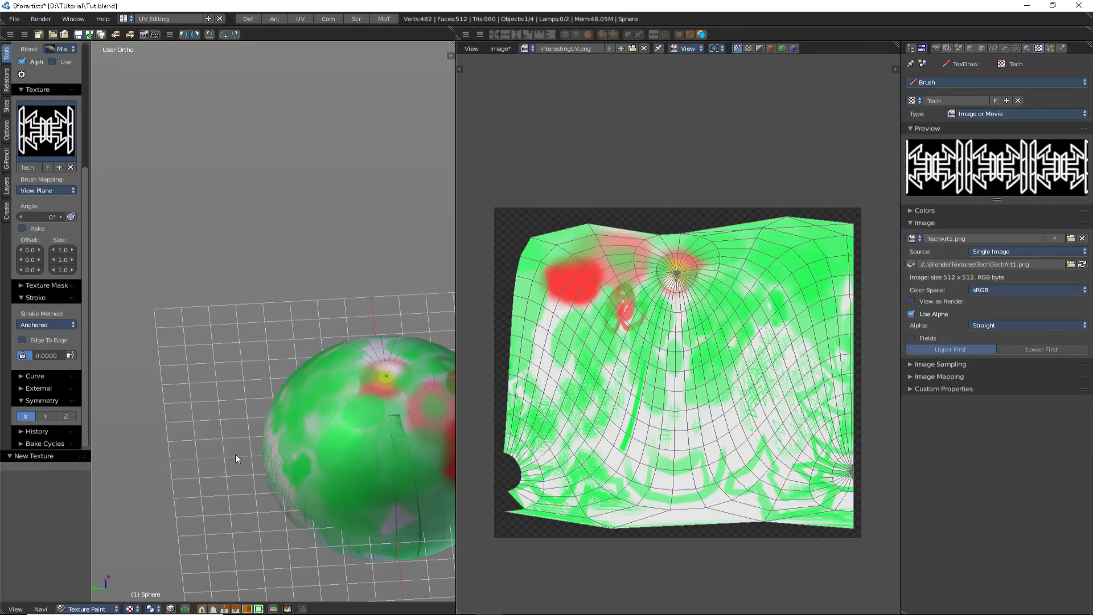
{"action": "scroll", "coordinate": [315, 356], "scroll_direction": "down", "scroll_amount": 2}
{"action": "middle_click_drag", "start_coordinate": [181, 322], "coordinate": [299, 320]}
{"action": "scroll", "coordinate": [352, 306], "scroll_direction": "up", "scroll_amount": 2}
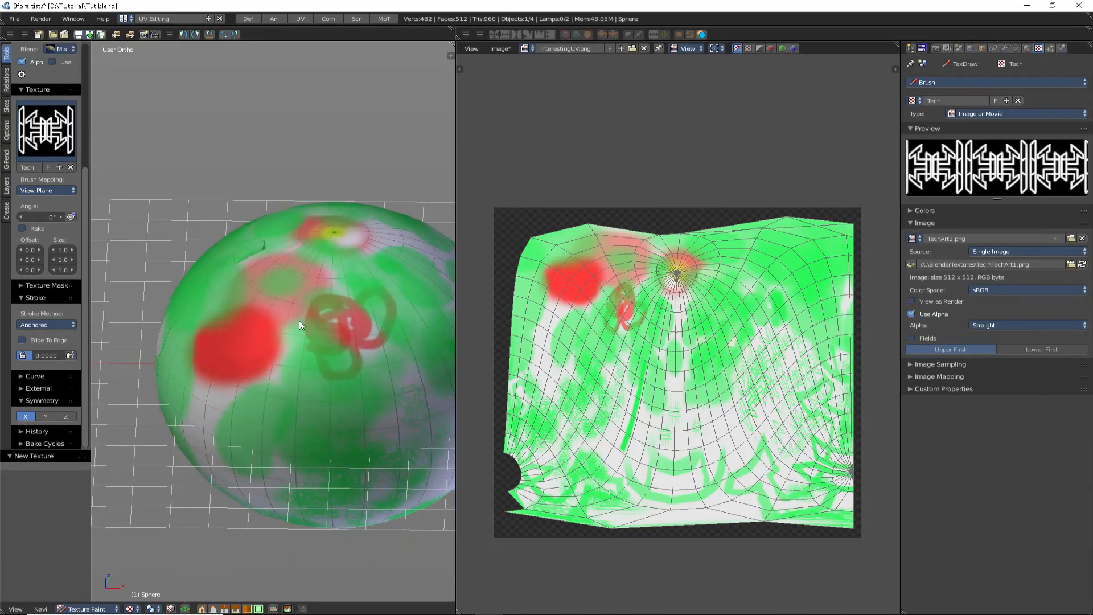
{"action": "middle_click_drag", "start_coordinate": [175, 385], "coordinate": [222, 367]}
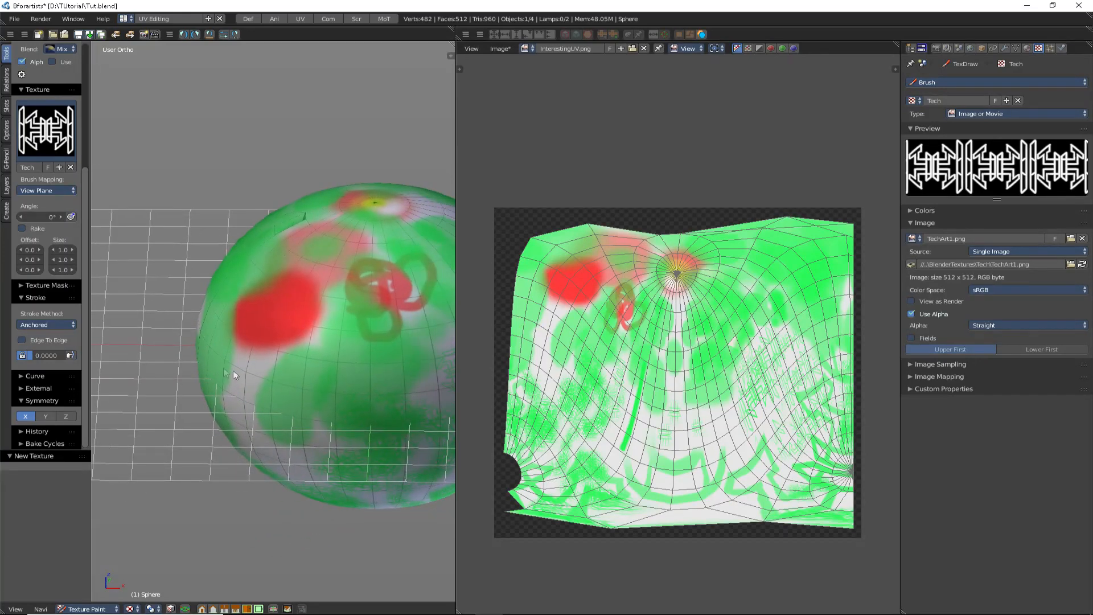
{"action": "middle_click_drag", "start_coordinate": [286, 354], "coordinate": [194, 395]}
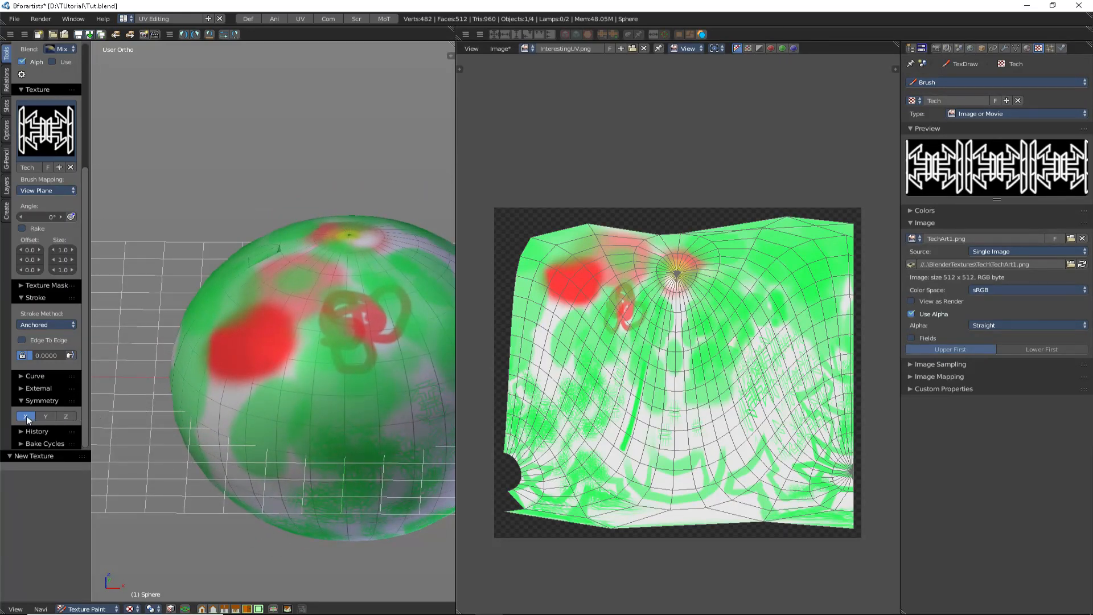
- Pick the light red palette colour and stamp several Tech motifs with X symmetry across the sphere's upper and front faces
{"action": "scroll", "coordinate": [310, 364], "scroll_direction": "down", "scroll_amount": 2}
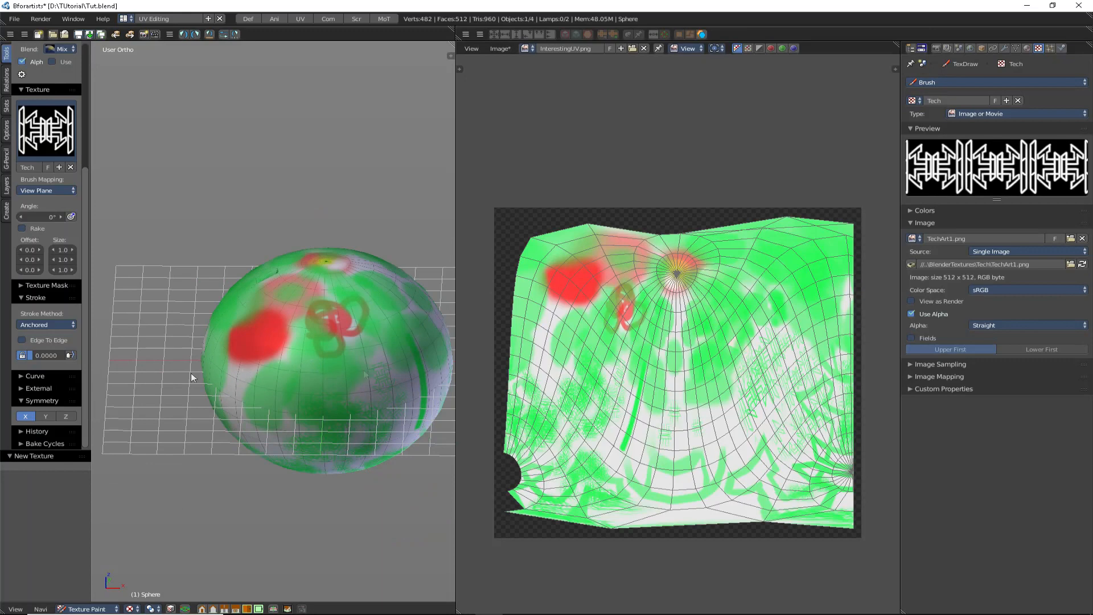
{"action": "scroll", "coordinate": [237, 365], "scroll_direction": "up", "scroll_amount": 3}
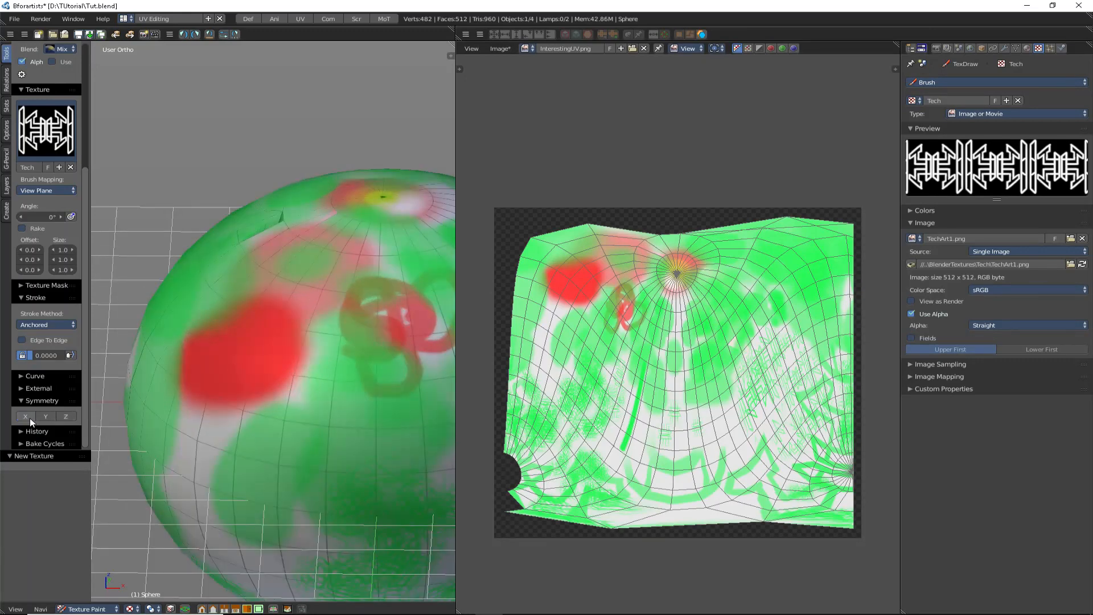
{"action": "mouse_move", "coordinate": [159, 383]}
{"action": "middle_mouse_down"}
{"action": "mouse_move", "coordinate": [230, 373]}
{"action": "mouse_move", "coordinate": [266, 281]}
{"action": "mouse_move", "coordinate": [250, 261]}
{"action": "middle_mouse_up"}
{"action": "scroll", "coordinate": [65, 188], "scroll_direction": "up", "scroll_amount": 5}
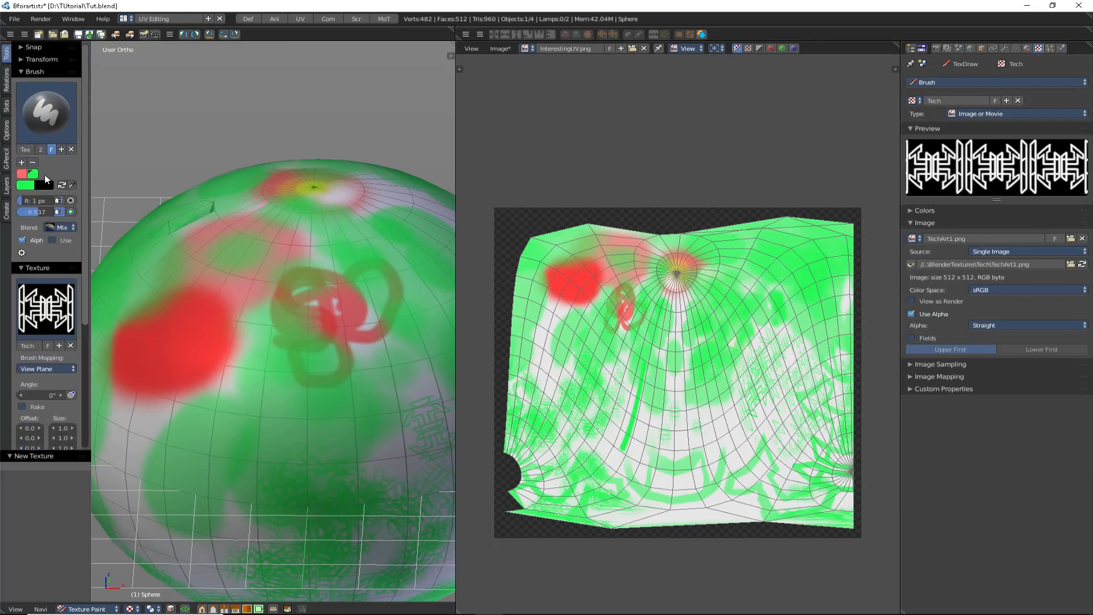
{"action": "left_click_drag", "start_coordinate": [353, 265], "coordinate": [301, 289]}
{"action": "middle_click_drag", "start_coordinate": [358, 300], "coordinate": [269, 320], "text": "shift"}
{"action": "left_click_drag", "start_coordinate": [354, 356], "coordinate": [284, 409]}
{"action": "scroll", "coordinate": [340, 399], "scroll_direction": "down", "scroll_amount": 3}
{"action": "scroll", "coordinate": [336, 394], "scroll_direction": "up", "scroll_amount": 2}
{"action": "left_click_drag", "start_coordinate": [325, 456], "coordinate": [272, 480]}
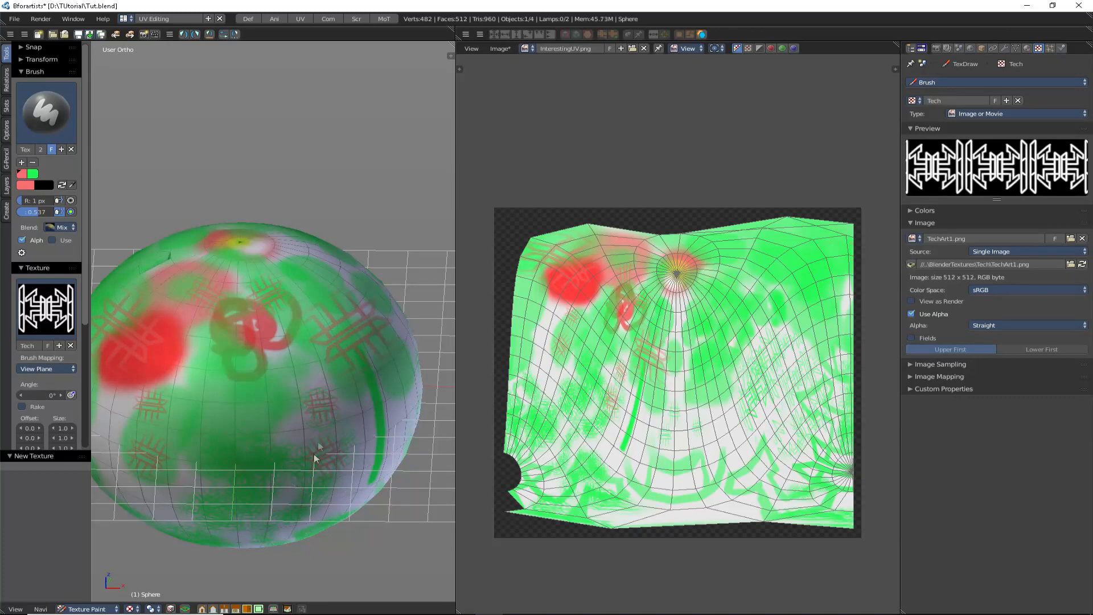
- Stamp one Tech motif beside the green stripe with X symmetry turned off, and collapse the Symmetry settings
{"action": "scroll", "coordinate": [31, 384], "scroll_direction": "down", "scroll_amount": 8}
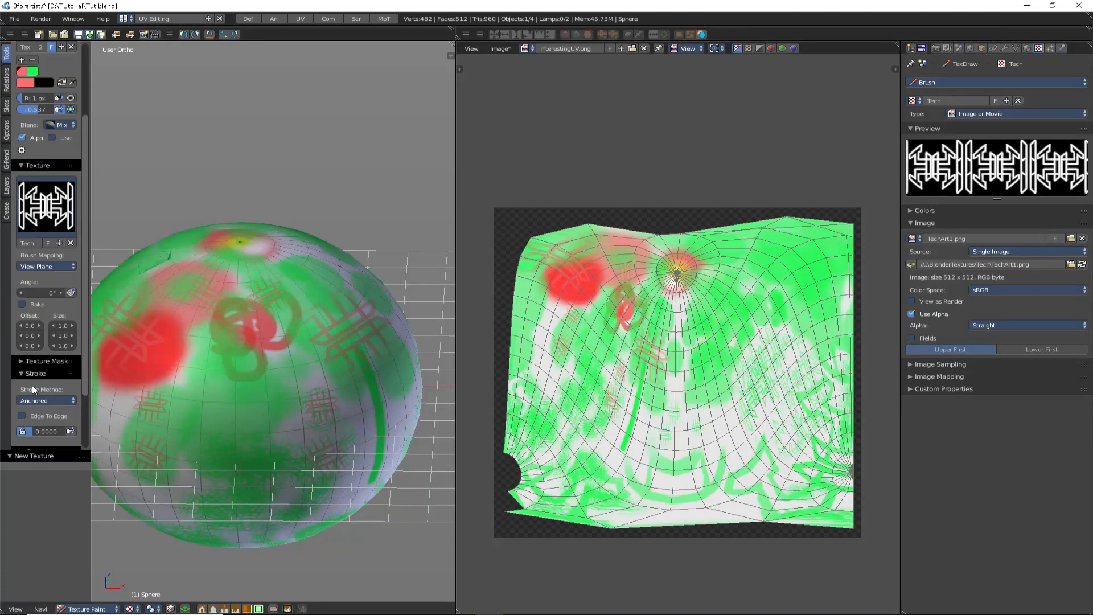
{"action": "left_click", "coordinate": [27, 416]}
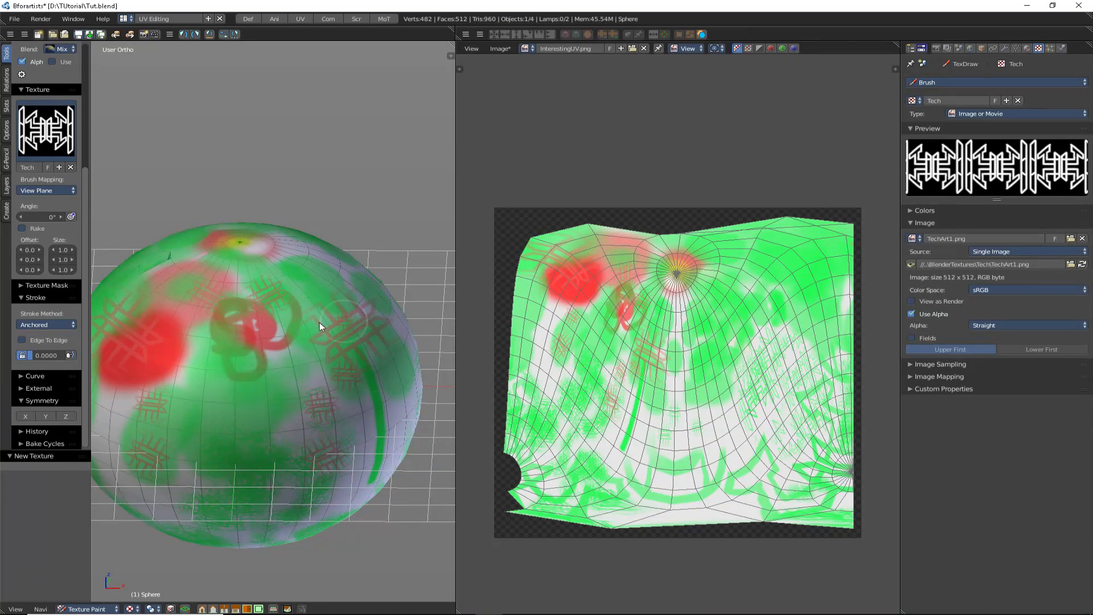
{"action": "left_click", "coordinate": [35, 400]}
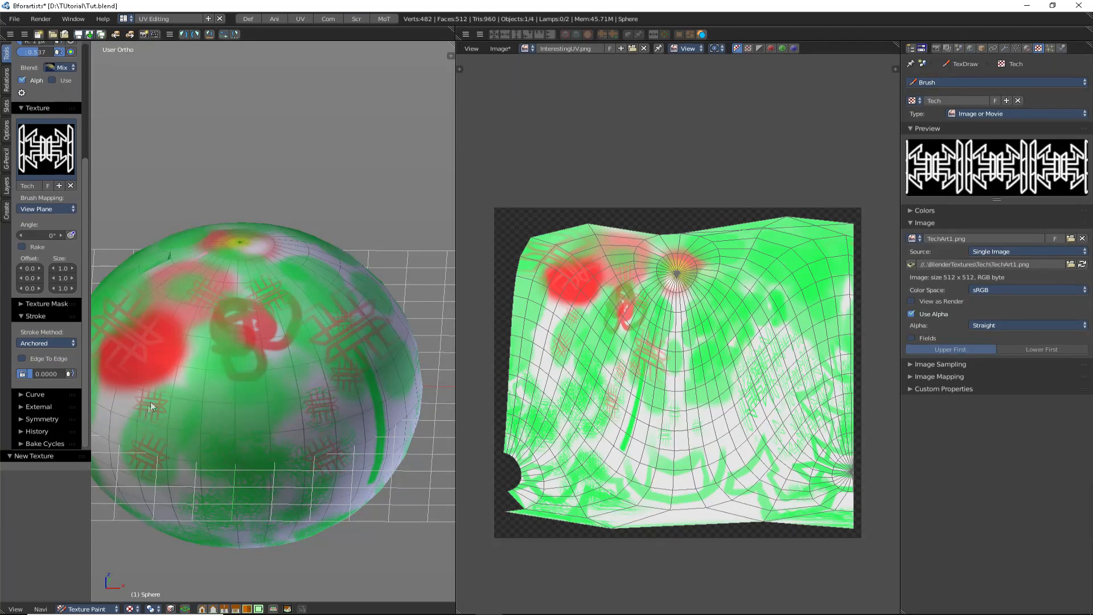
- Save the painted texture to the InterestingUV.png image file
{"action": "scroll", "coordinate": [177, 375], "scroll_direction": "down", "scroll_amount": 1}
{"action": "scroll", "coordinate": [264, 375], "scroll_direction": "up", "scroll_amount": 3}
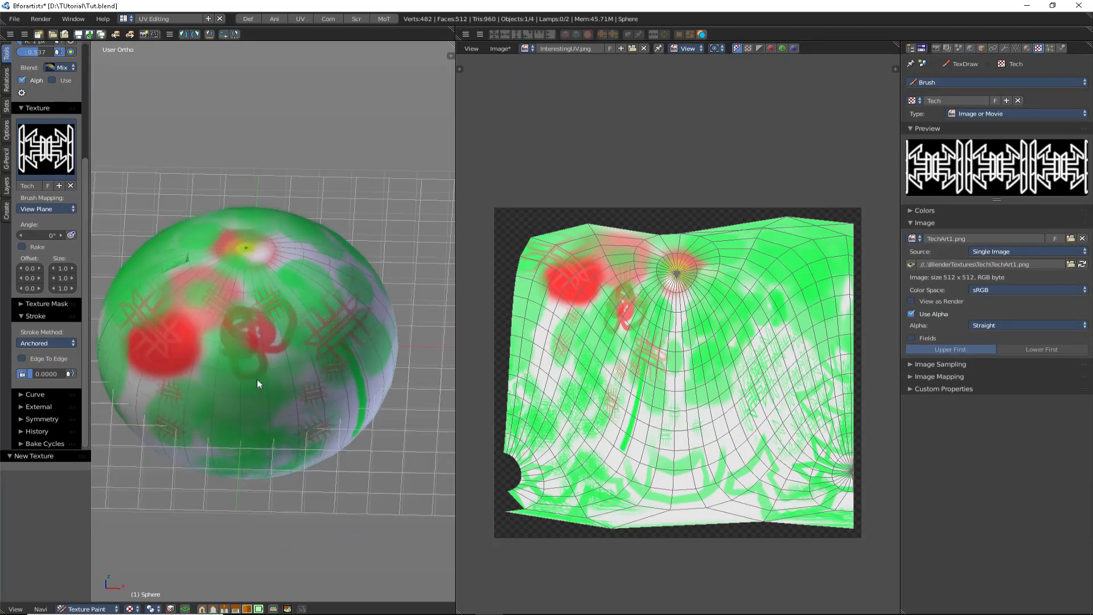
{"action": "middle_click_drag", "start_coordinate": [255, 369], "coordinate": [290, 386]}
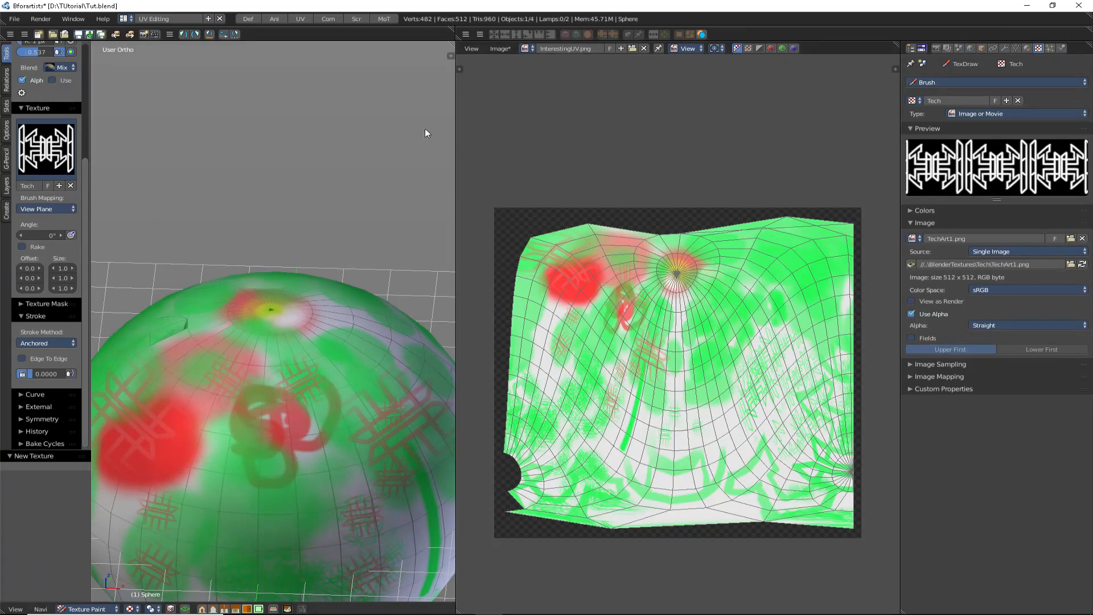
{"action": "left_click", "coordinate": [500, 49]}
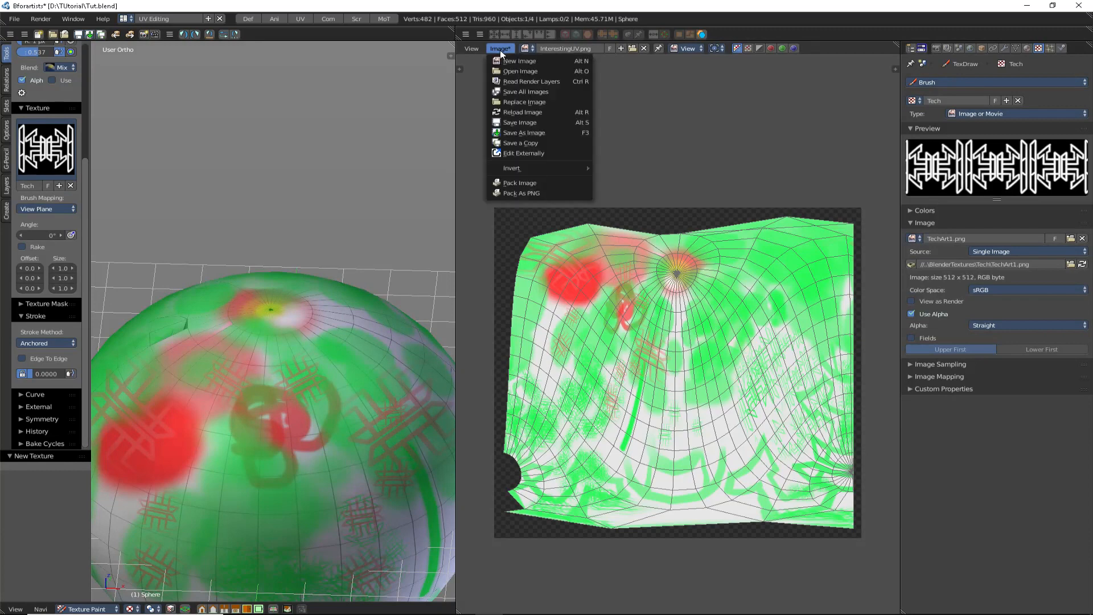
{"action": "left_click", "coordinate": [539, 122]}
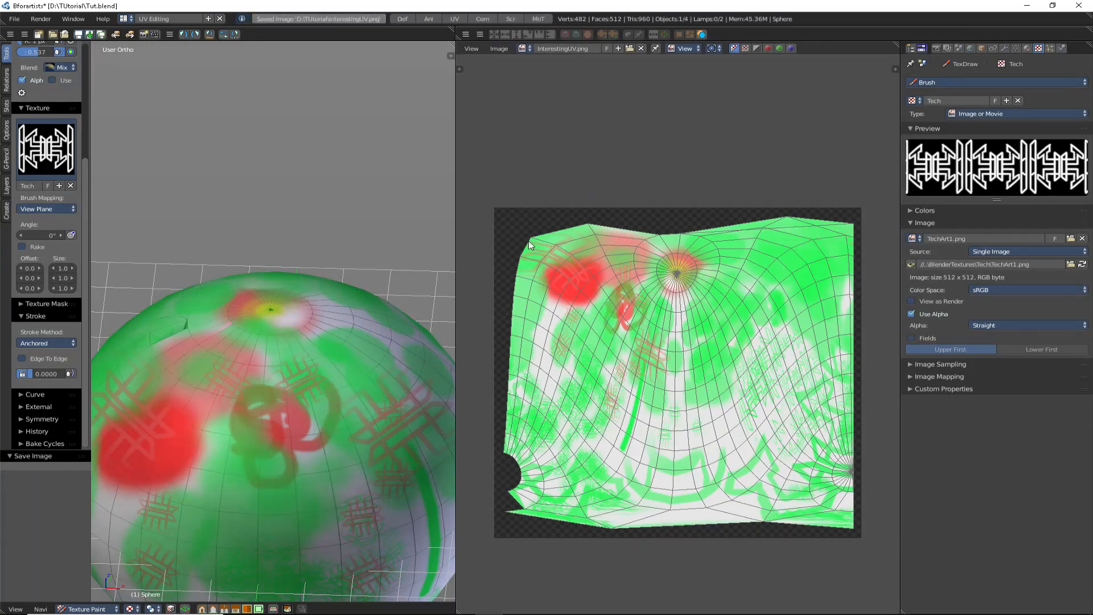
- Look over the Image commands for saving, copying and packing the texture
{"action": "scroll", "coordinate": [281, 312], "scroll_direction": "down", "scroll_amount": 4}
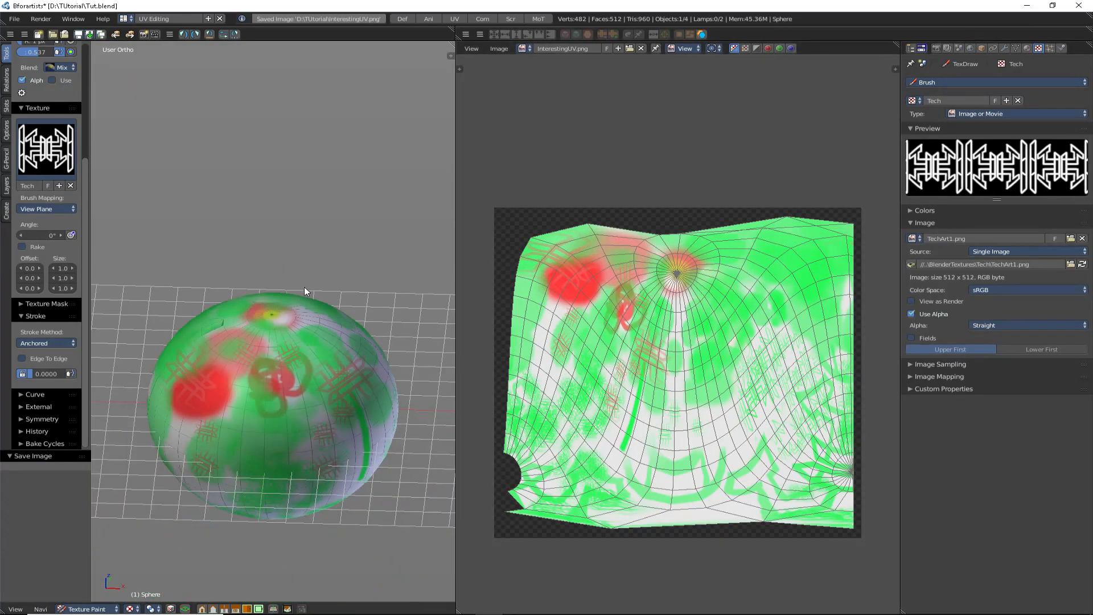
{"action": "scroll", "coordinate": [304, 286], "scroll_direction": "up", "scroll_amount": 4}
{"action": "scroll", "coordinate": [304, 286], "scroll_direction": "down", "scroll_amount": 2}
{"action": "middle_click_drag", "start_coordinate": [304, 286], "coordinate": [304, 263]}
{"action": "scroll", "coordinate": [304, 263], "scroll_direction": "up", "scroll_amount": 2}
{"action": "left_click", "coordinate": [498, 48]}
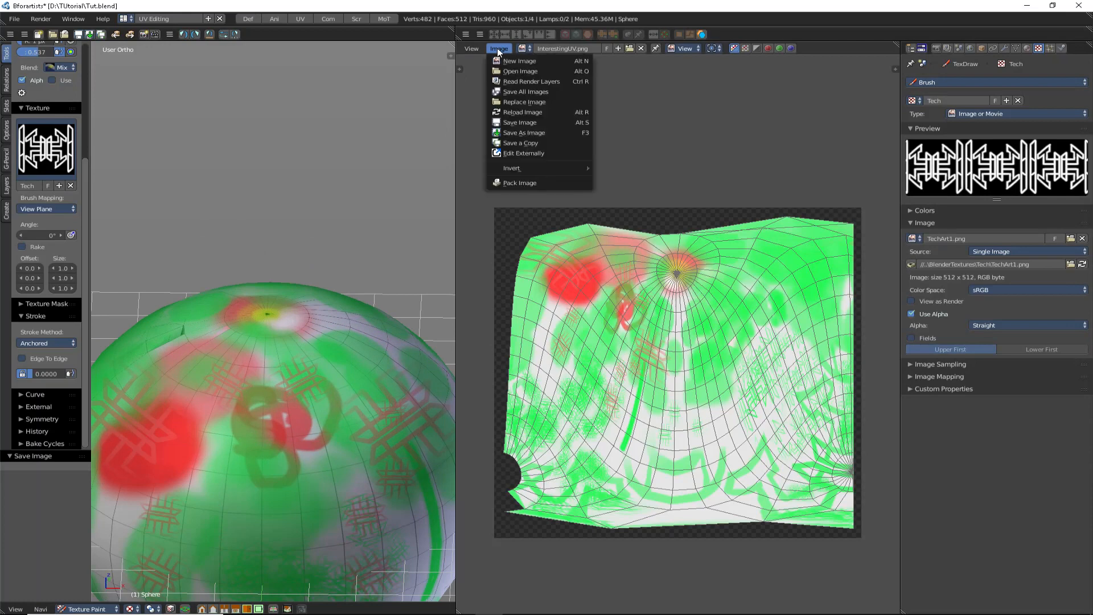
{"action": "left_click", "coordinate": [497, 48]}
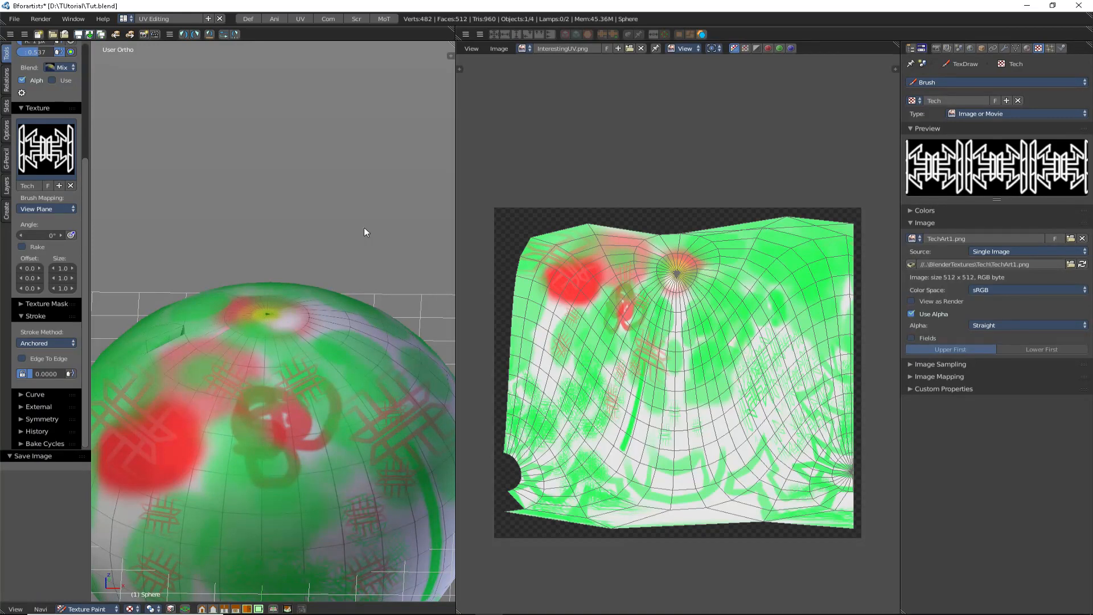
{"action": "scroll", "coordinate": [363, 227], "scroll_direction": "down", "scroll_amount": 4}
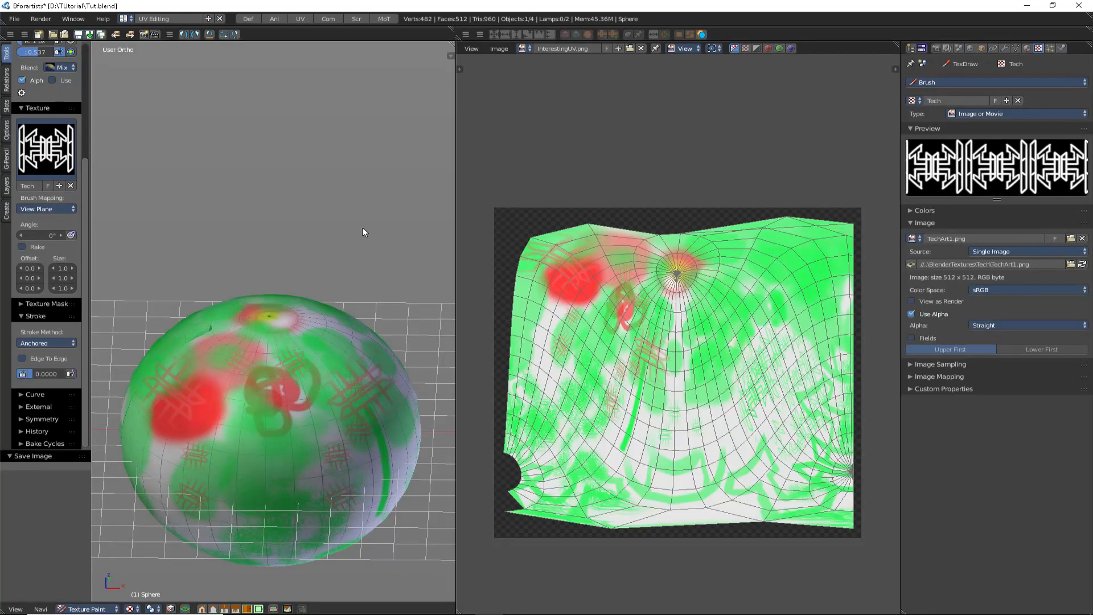
{"action": "scroll", "coordinate": [306, 151], "scroll_direction": "down", "scroll_amount": 3}
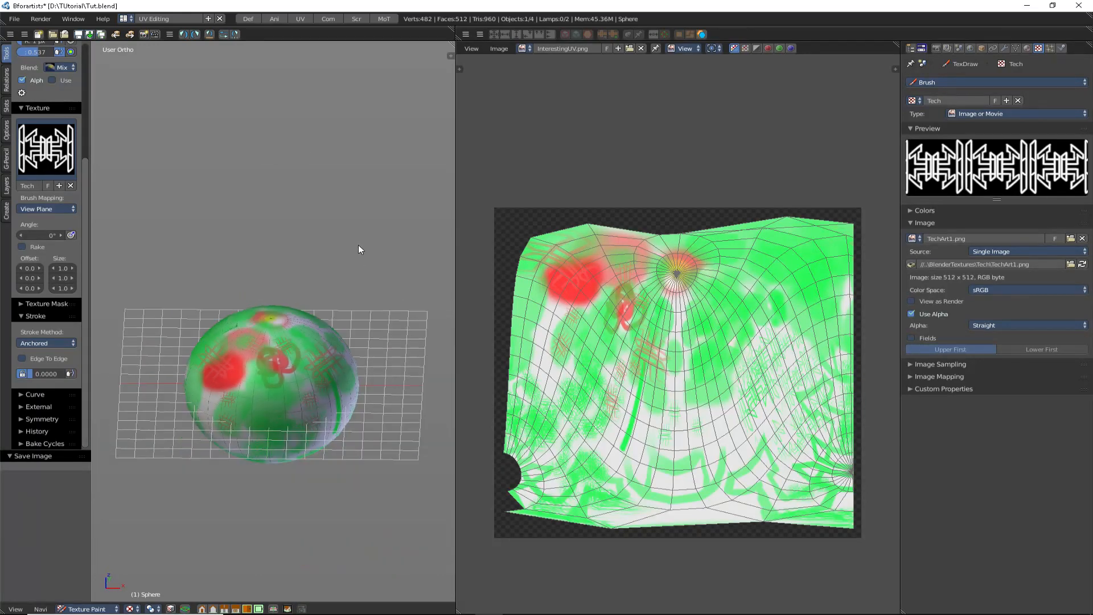
{"action": "scroll", "coordinate": [339, 228], "scroll_direction": "up", "scroll_amount": 4}
{"action": "scroll", "coordinate": [319, 205], "scroll_direction": "up", "scroll_amount": 2}
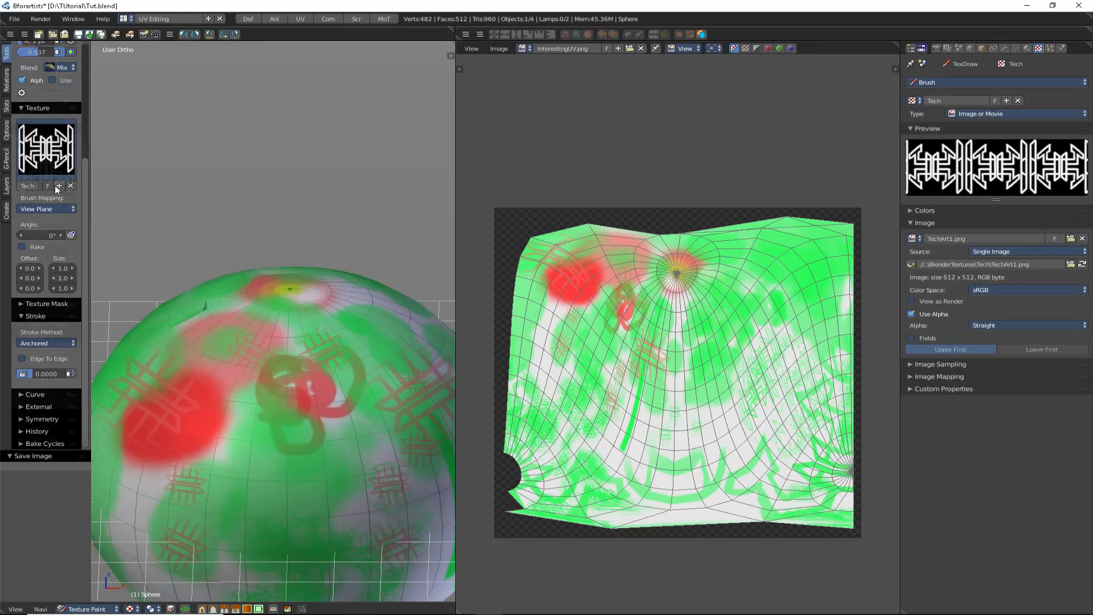
{"action": "scroll", "coordinate": [55, 186], "scroll_direction": "up", "scroll_amount": 6}
{"action": "scroll", "coordinate": [308, 239], "scroll_direction": "down", "scroll_amount": 3}
{"action": "scroll", "coordinate": [320, 270], "scroll_direction": "up", "scroll_amount": 3}
{"action": "middle_click_drag", "start_coordinate": [320, 271], "coordinate": [308, 179], "text": "shift"}
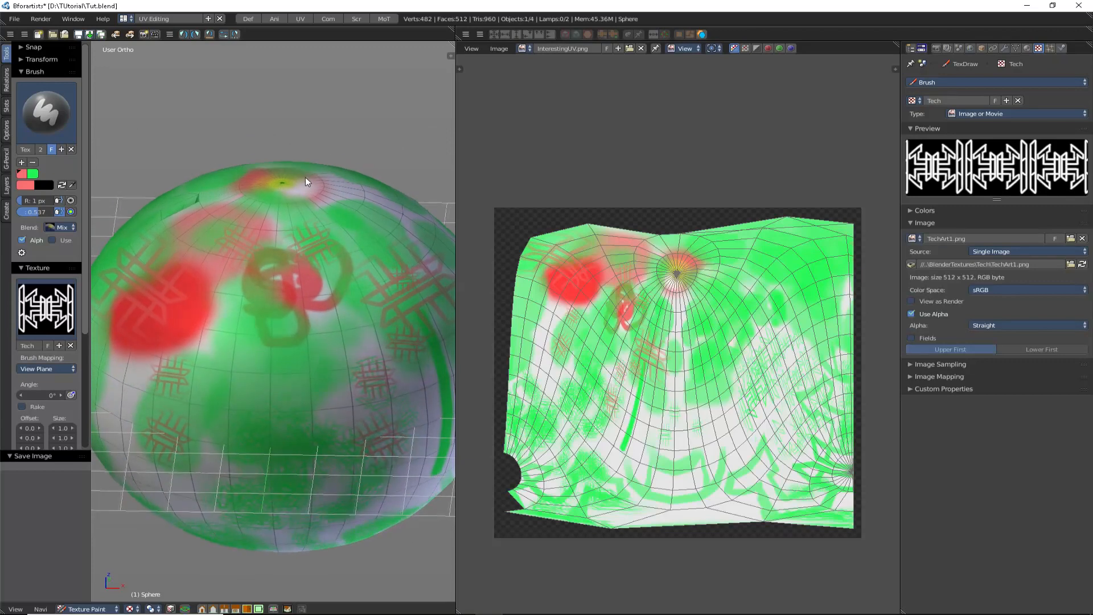
{"action": "scroll", "coordinate": [307, 181], "scroll_direction": "up", "scroll_amount": 2}
{"action": "scroll", "coordinate": [306, 180], "scroll_direction": "down", "scroll_amount": 5}
{"action": "middle_click_drag", "start_coordinate": [307, 180], "coordinate": [336, 251]}
{"action": "scroll", "coordinate": [312, 189], "scroll_direction": "up", "scroll_amount": 1}
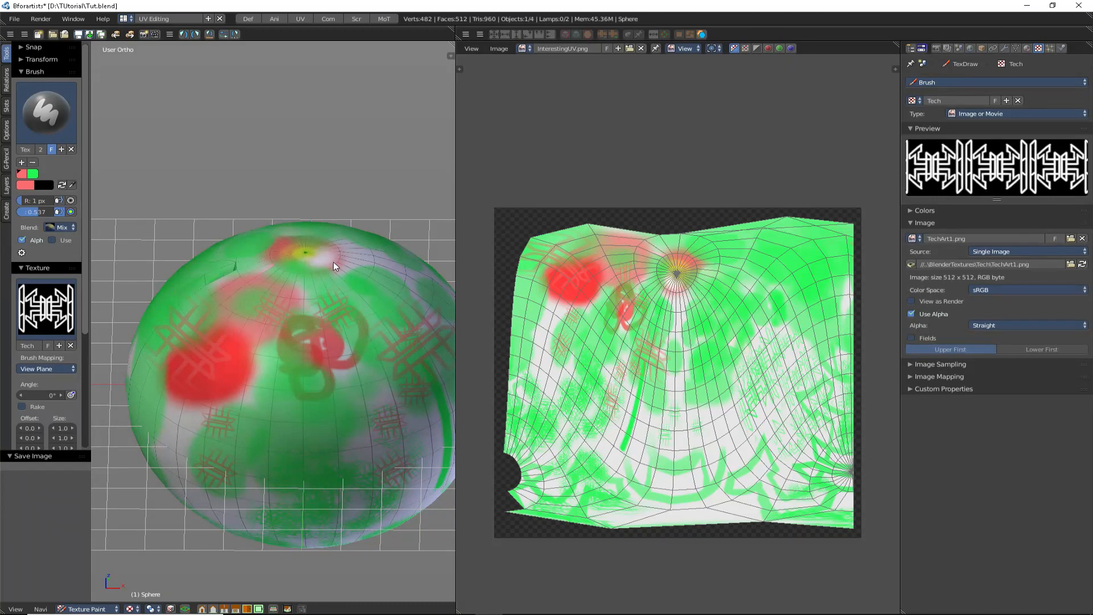
- Save the InterestingUV.png image again
{"action": "scroll", "coordinate": [333, 261], "scroll_direction": "down", "scroll_amount": 2}
{"action": "middle_click_drag", "start_coordinate": [333, 261], "coordinate": [326, 257]}
{"action": "scroll", "coordinate": [326, 256], "scroll_direction": "up", "scroll_amount": 3}
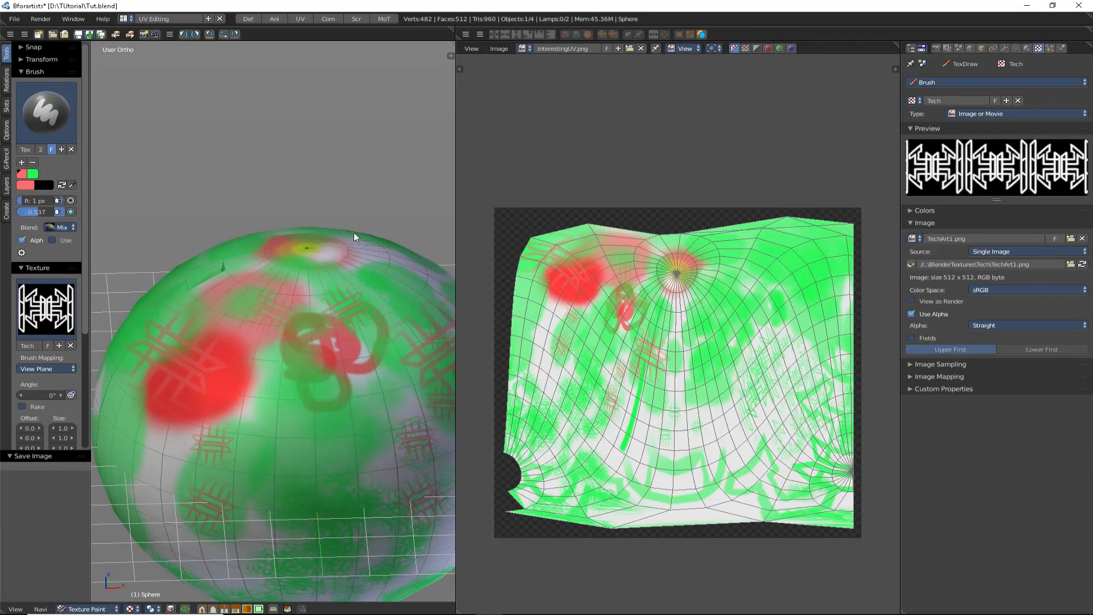
{"action": "left_click", "coordinate": [499, 48]}
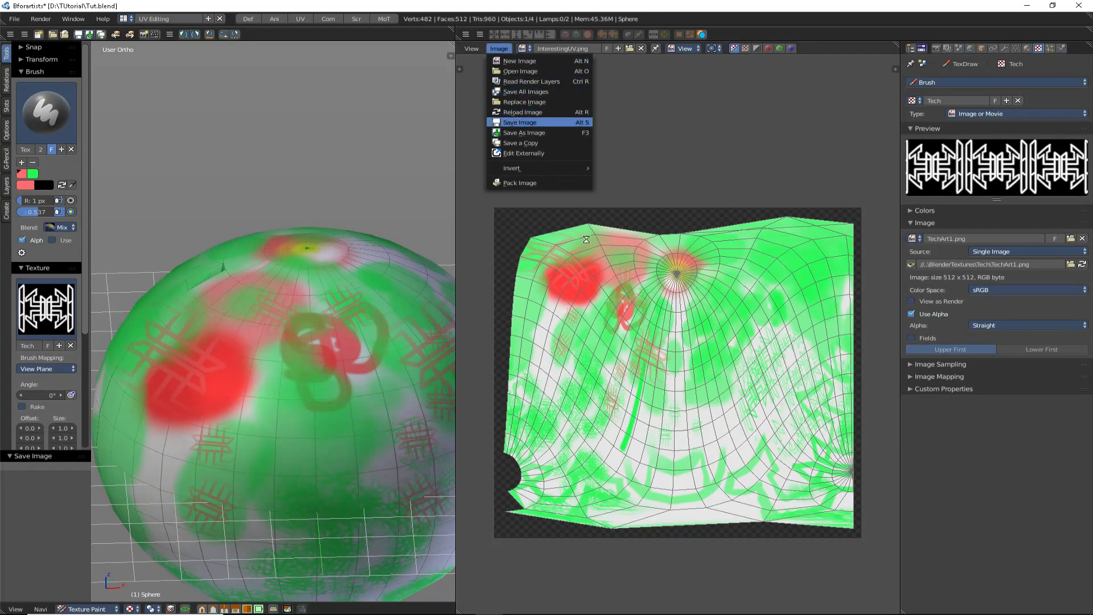